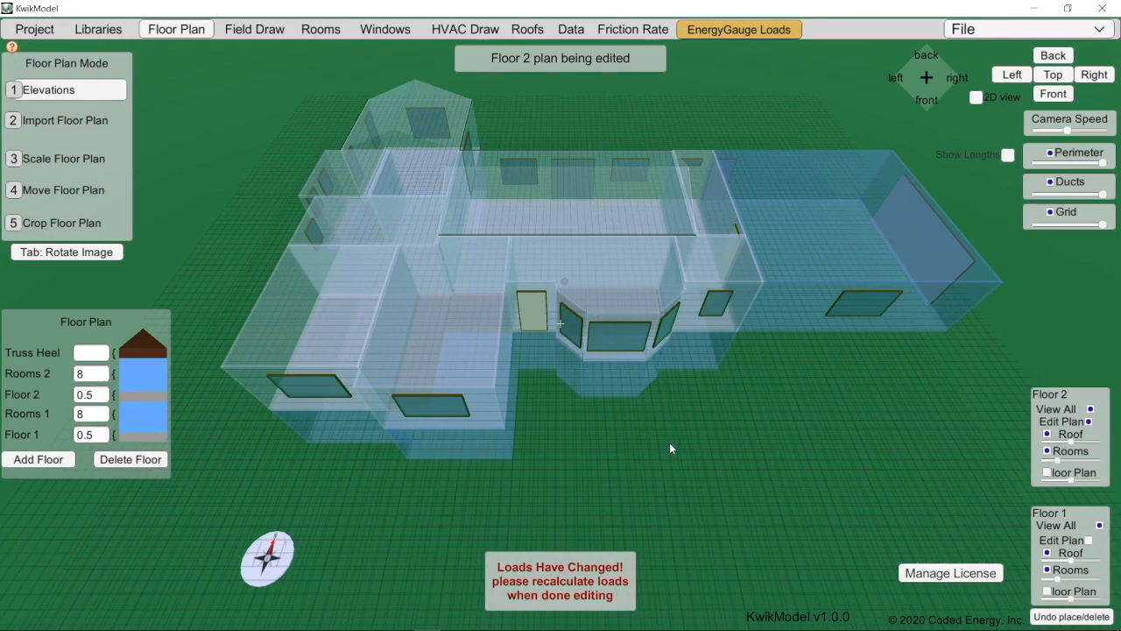
Examine the two-floor house model from above, from the side and close up on the Floor 1 level
middle_drag(670, 444, 666, 321)
middle_drag(570, 355, 732, 273)
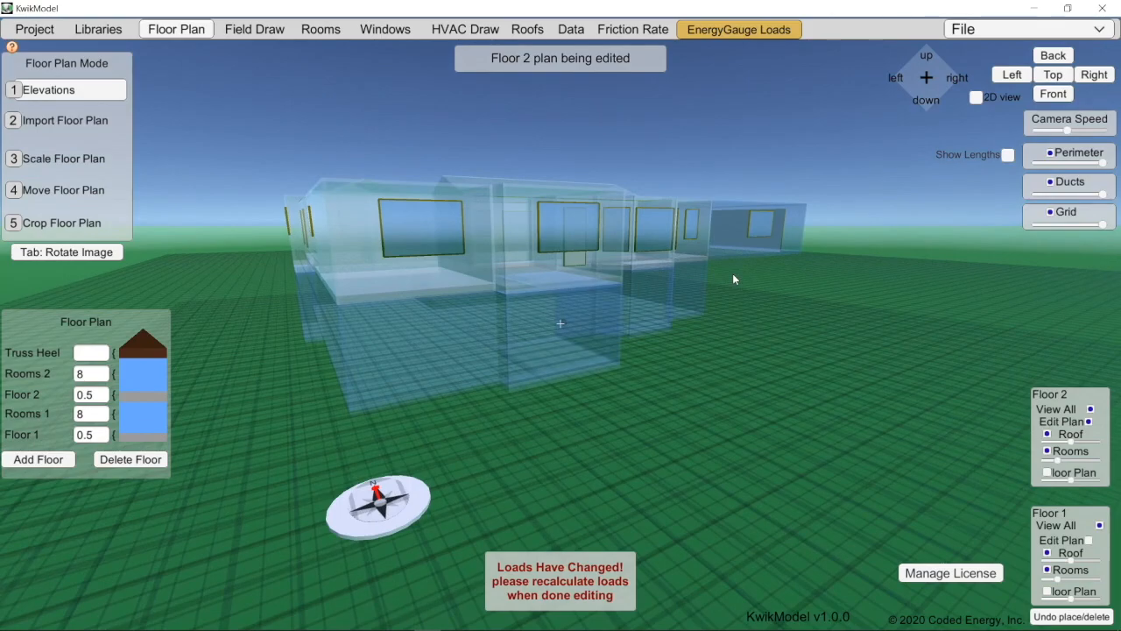
middle_drag(459, 370, 570, 297)
middle_drag(461, 302, 592, 196)
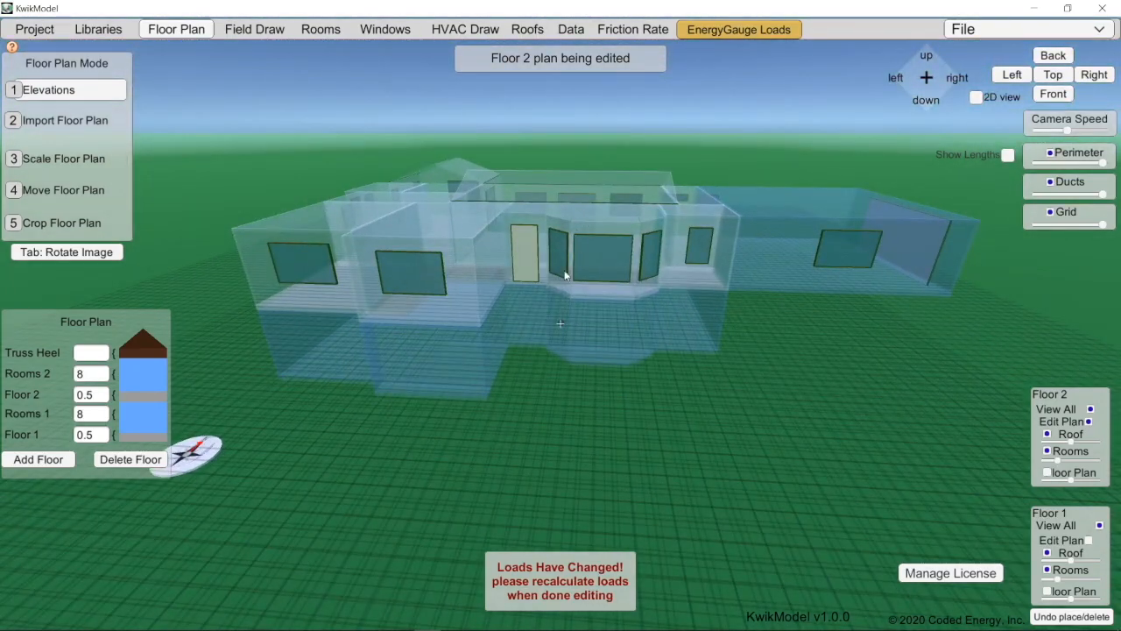
middle_drag(523, 326, 557, 234)
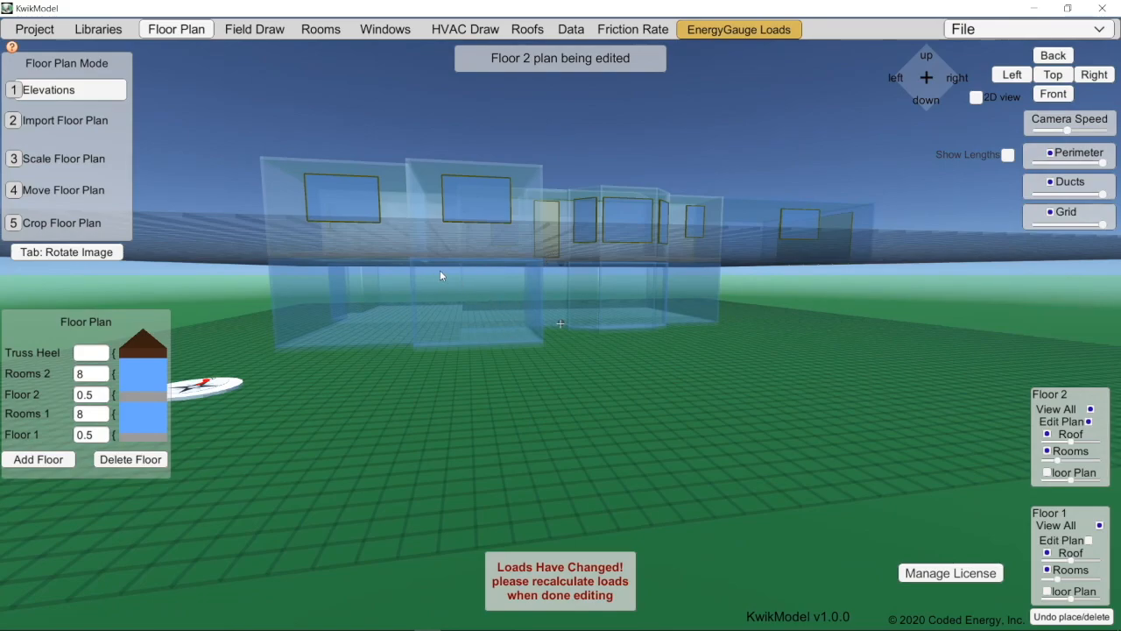
mouse_move(570, 290)
middle_down()
mouse_move(546, 373)
mouse_move(555, 272)
mouse_move(554, 300)
middle_up()
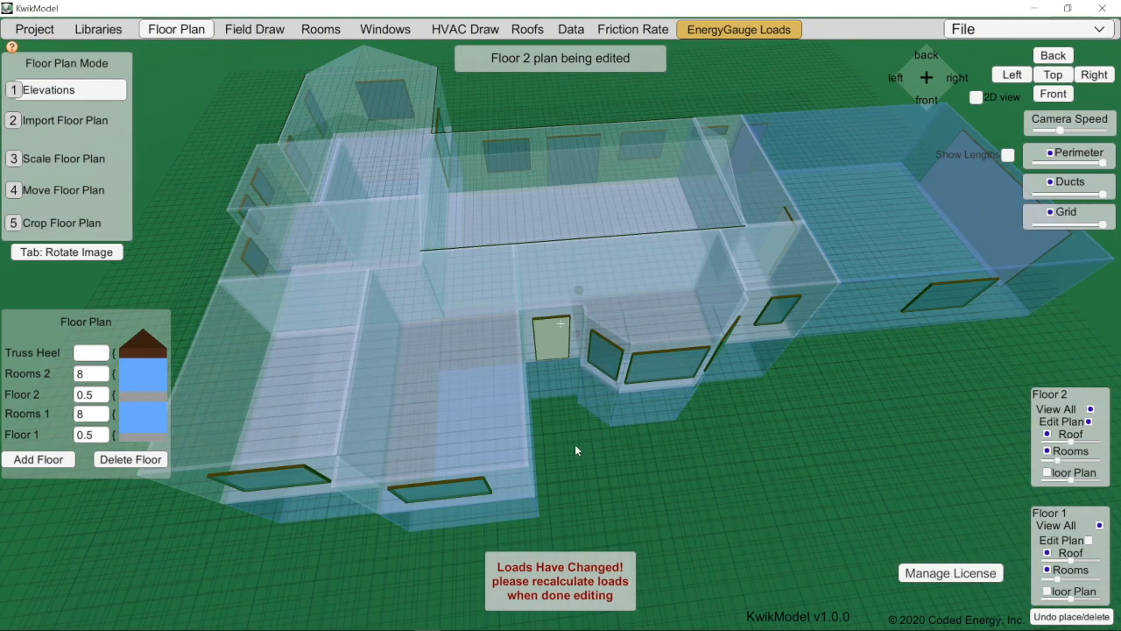
middle_drag(574, 444, 505, 226)
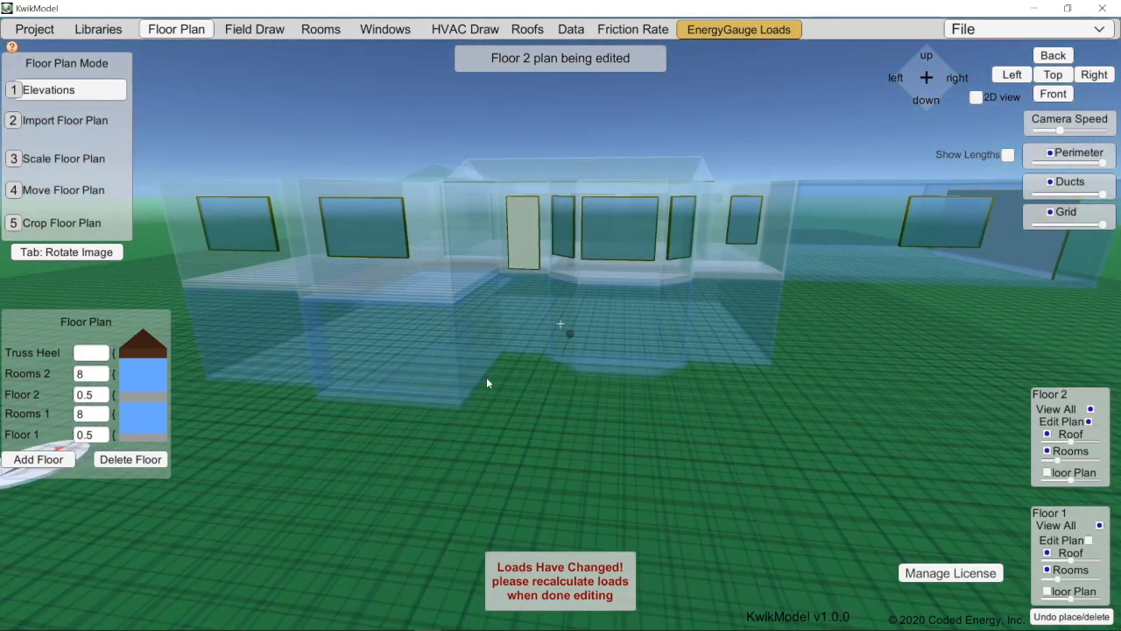
scroll(496, 323, up, 10)
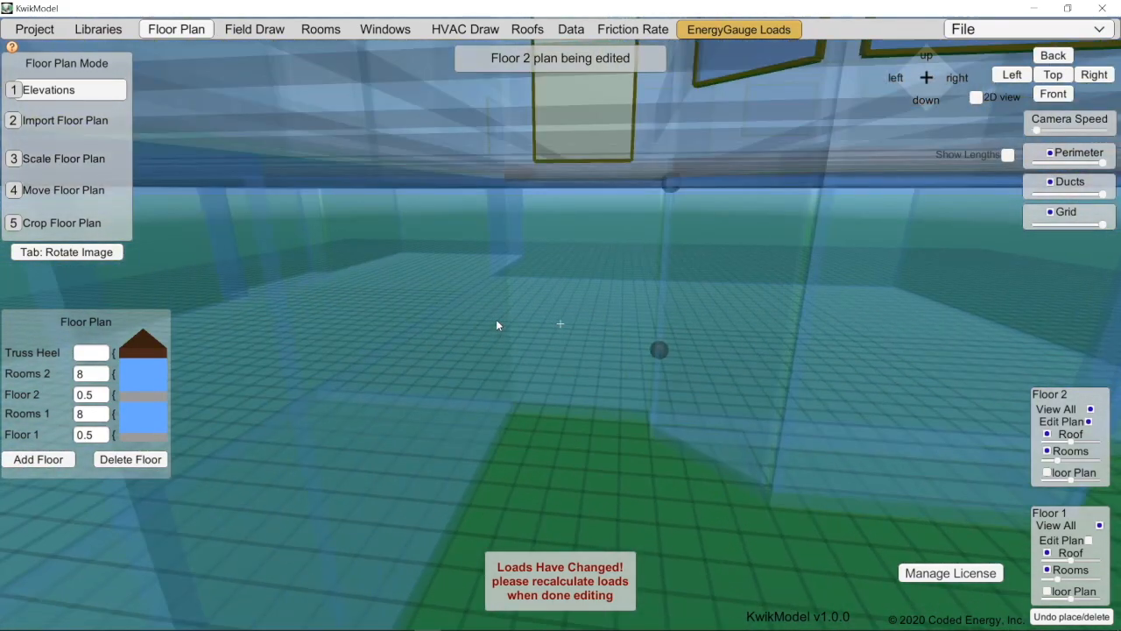
scroll(495, 324, up, 10)
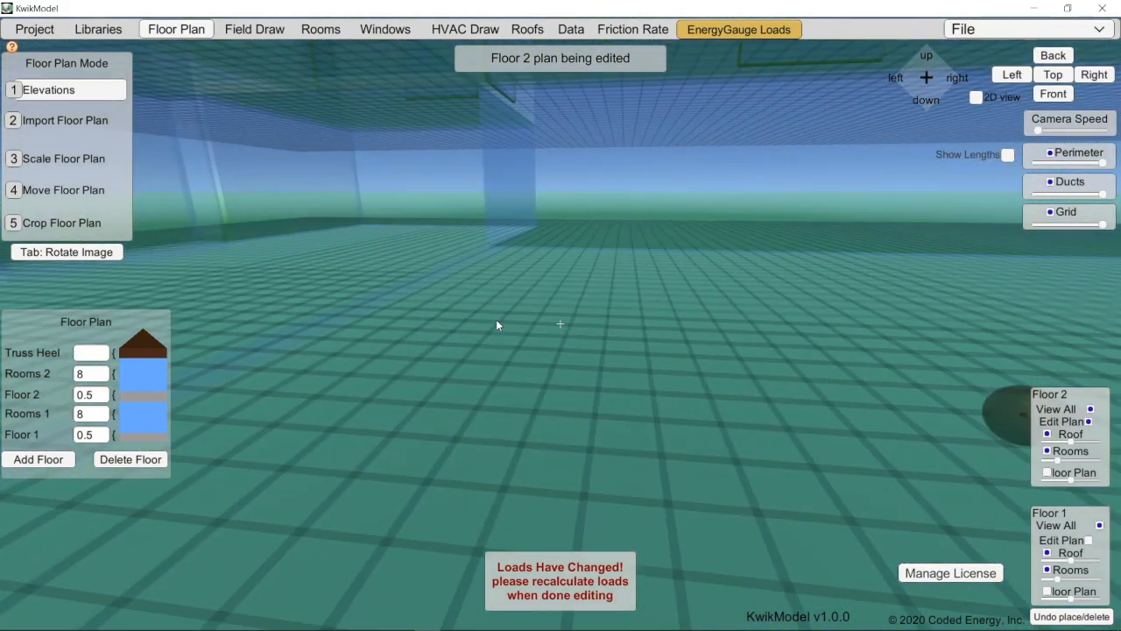
scroll(495, 324, down, 8)
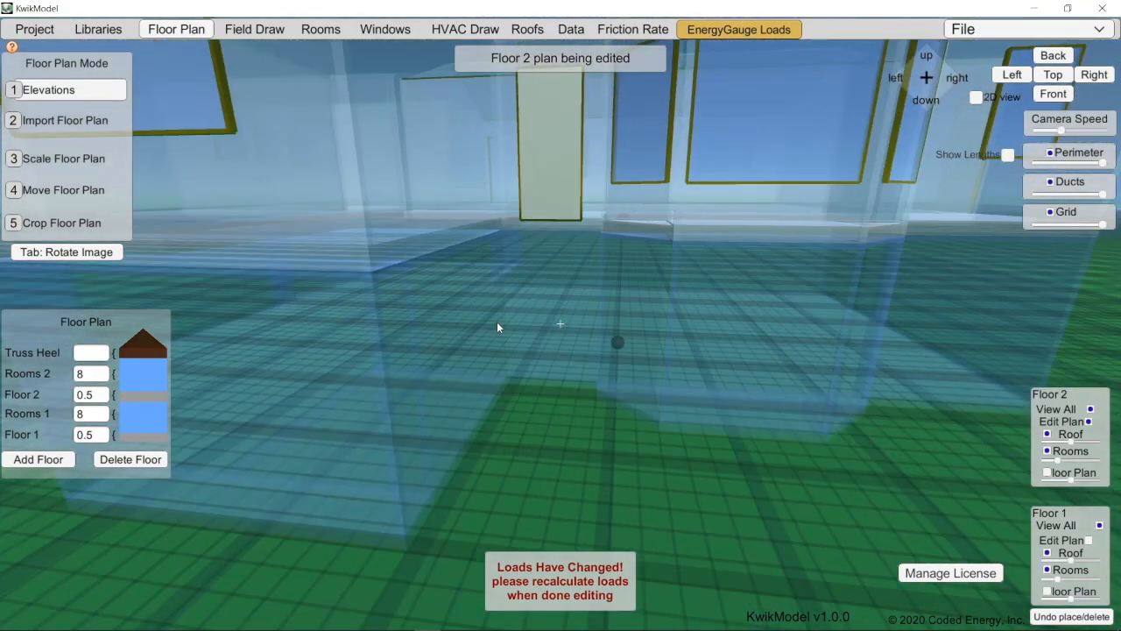
scroll(496, 326, down, 8)
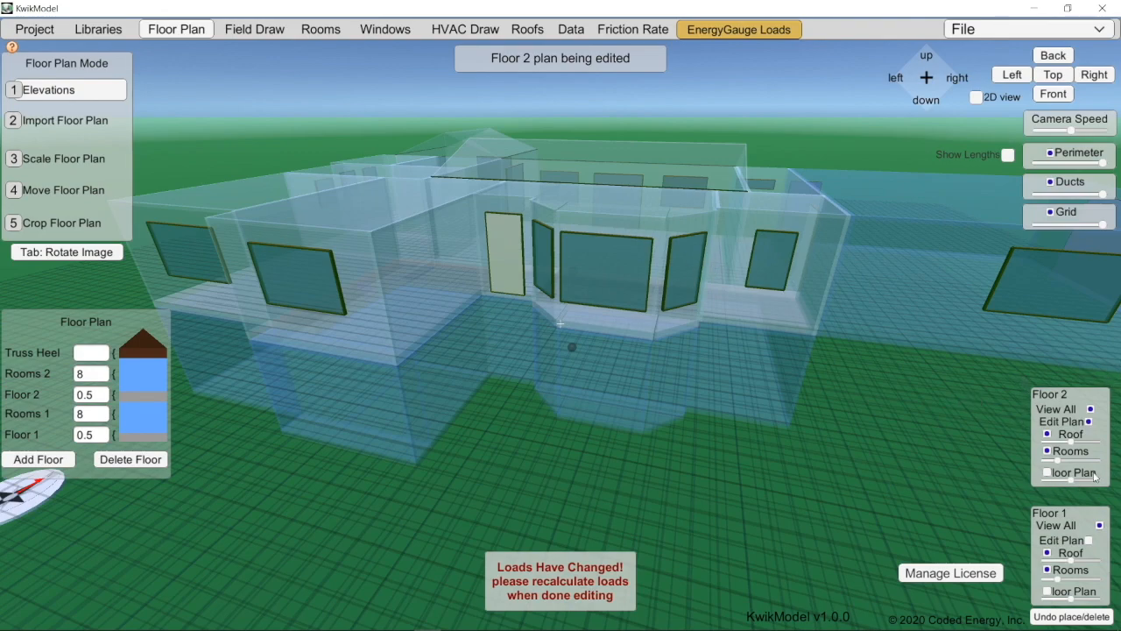
Hide all Floor 2 elements and the grid so that only the Floor 1 volume is shown
click(1091, 409)
right_drag(557, 302, 560, 473)
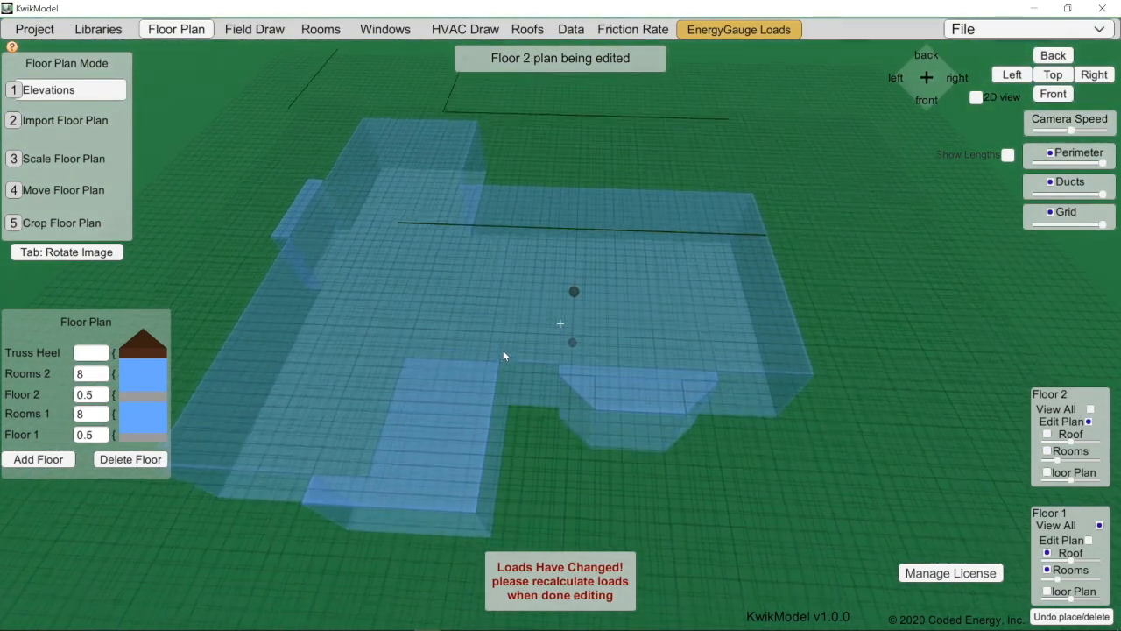
click(1050, 212)
scroll(415, 313, up, 4)
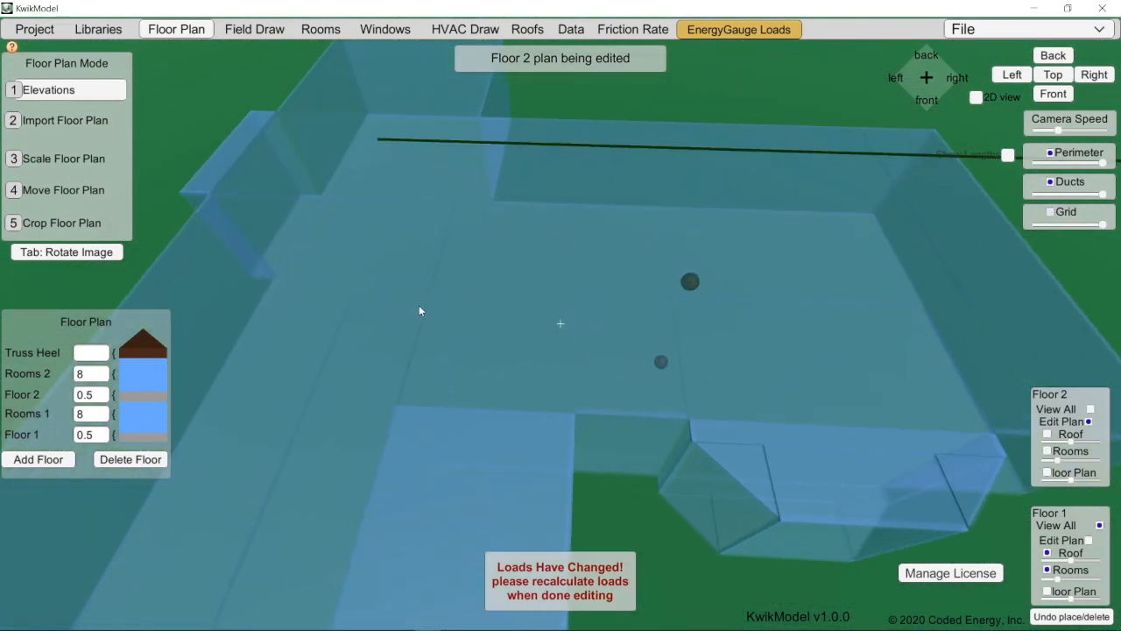
scroll(420, 311, down, 4)
right_drag(423, 346, 498, 303)
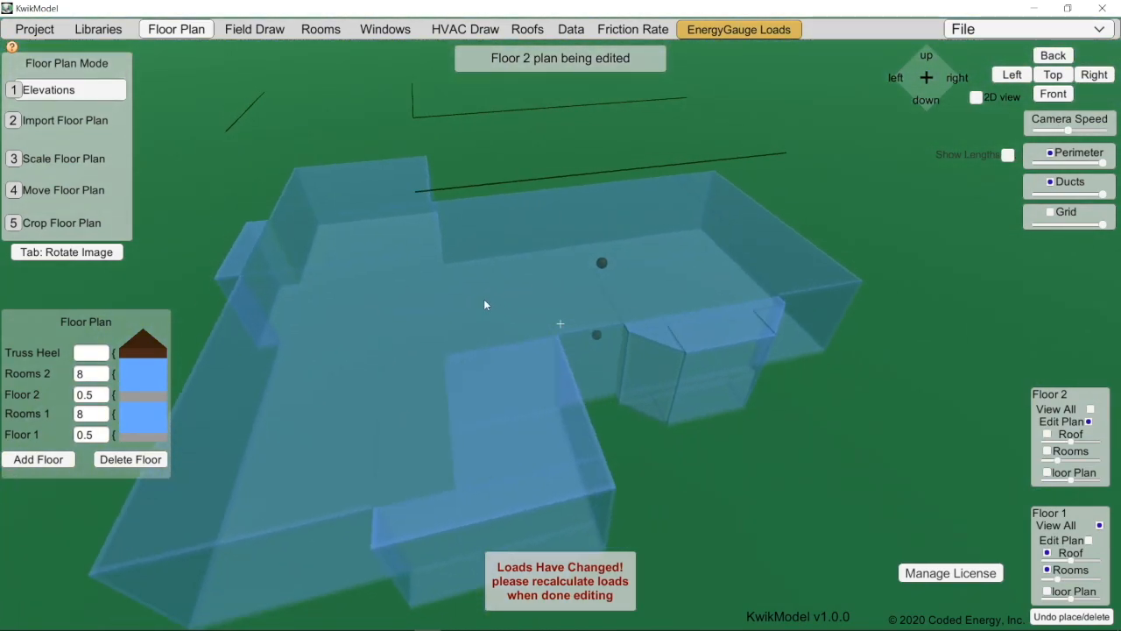
Place an air handler near the middle of the house in HVAC drawing mode
click(481, 34)
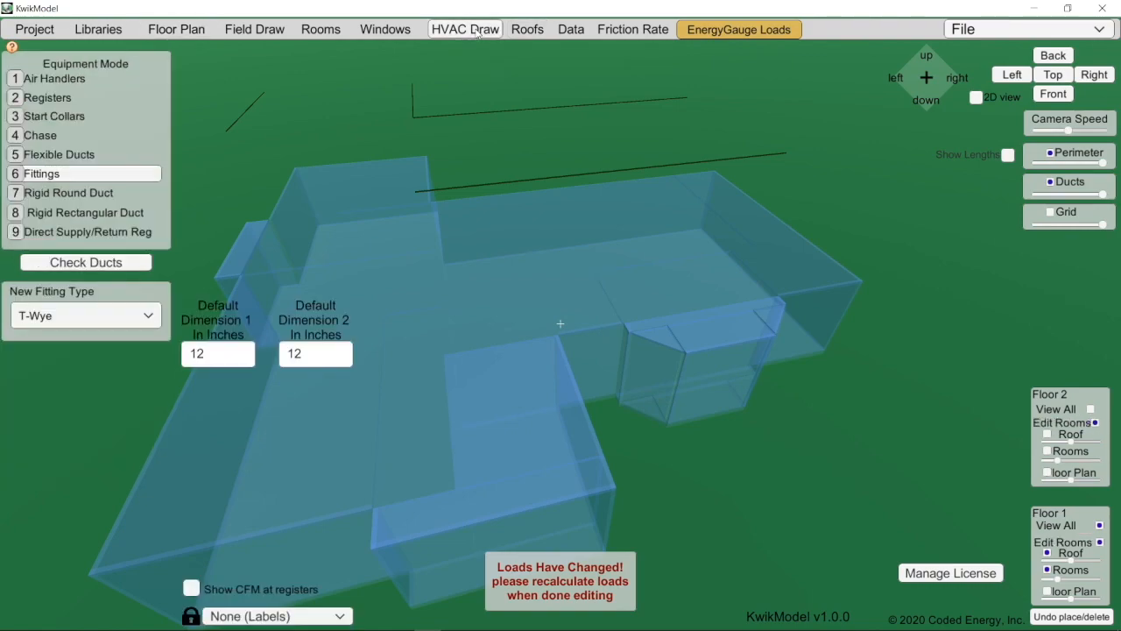
click(52, 77)
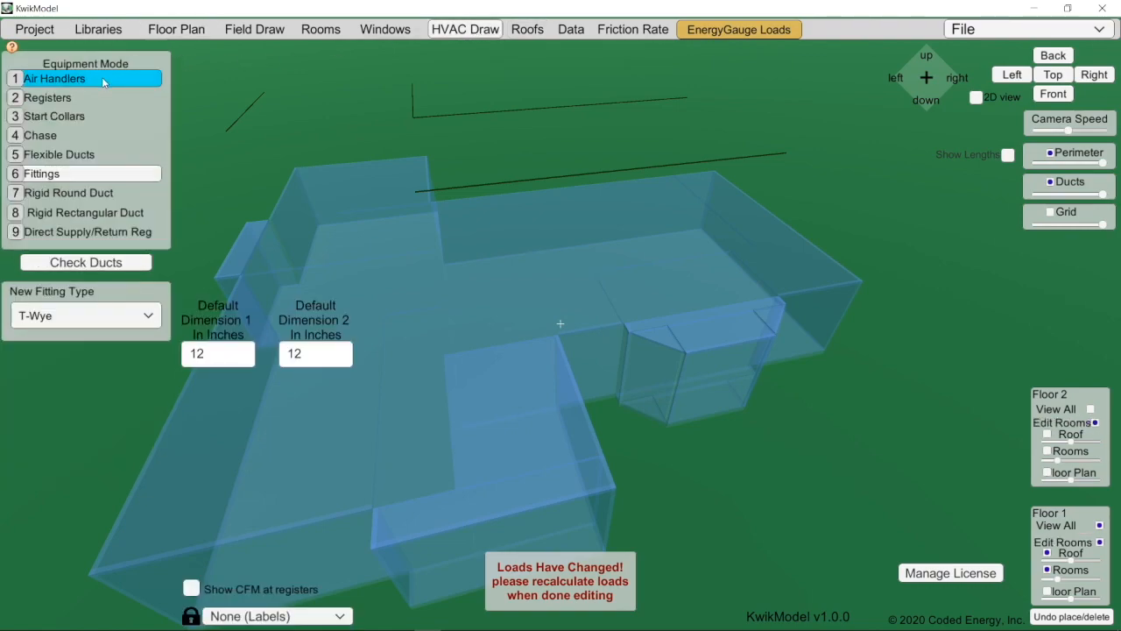
click(459, 296)
click(459, 296)
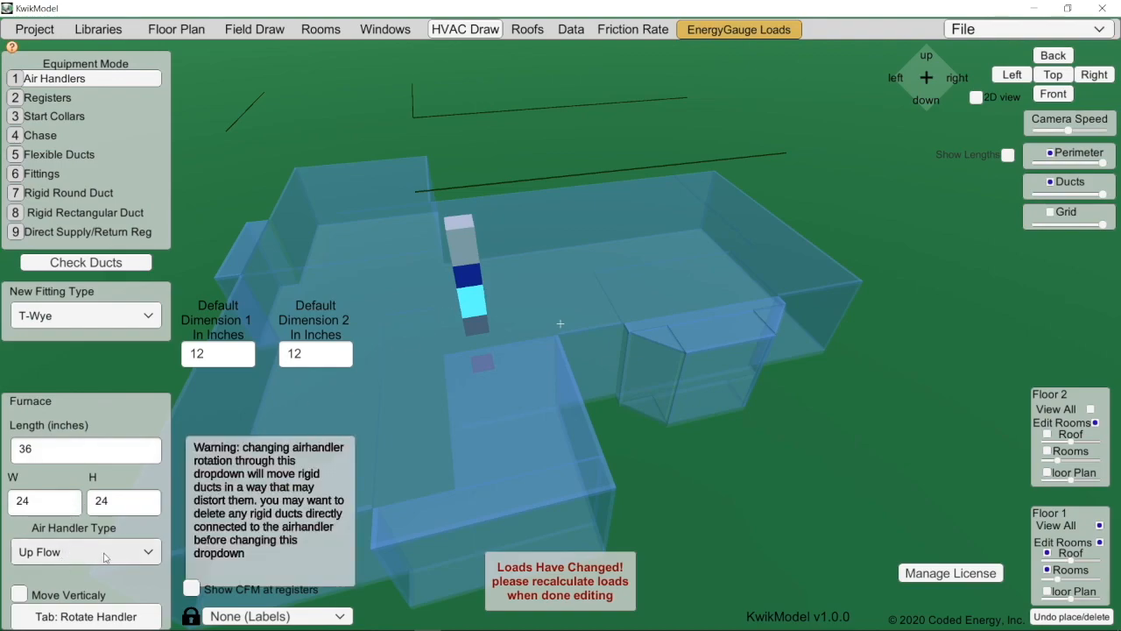
Switch the air handler's type to Horizontal and back to Up Flow
middle_drag(383, 411, 418, 363)
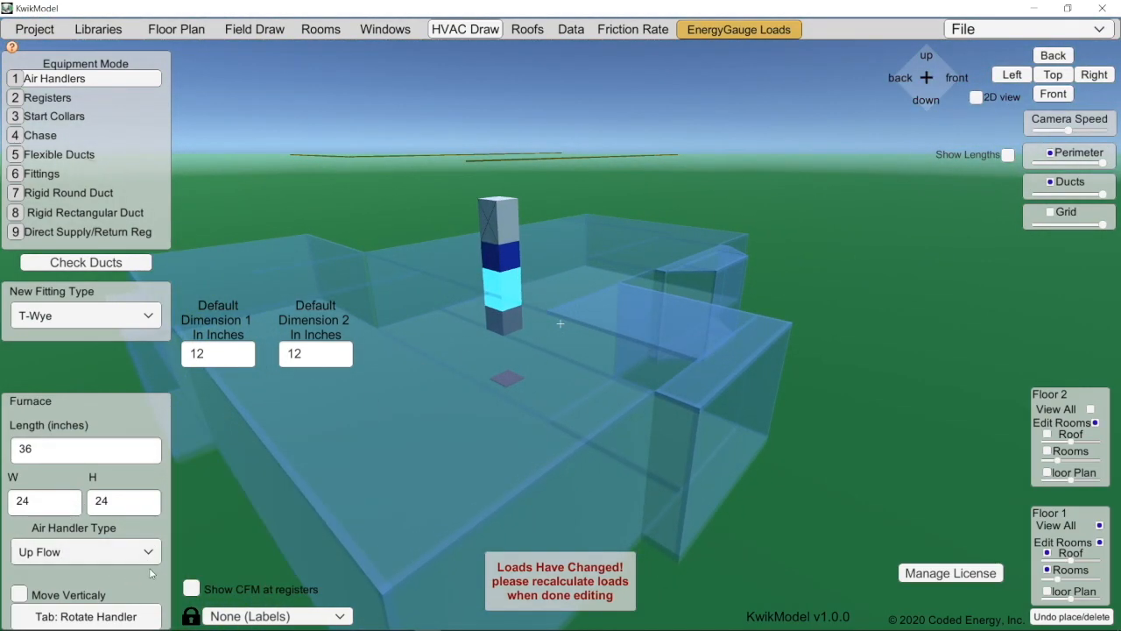
click(88, 552)
click(94, 575)
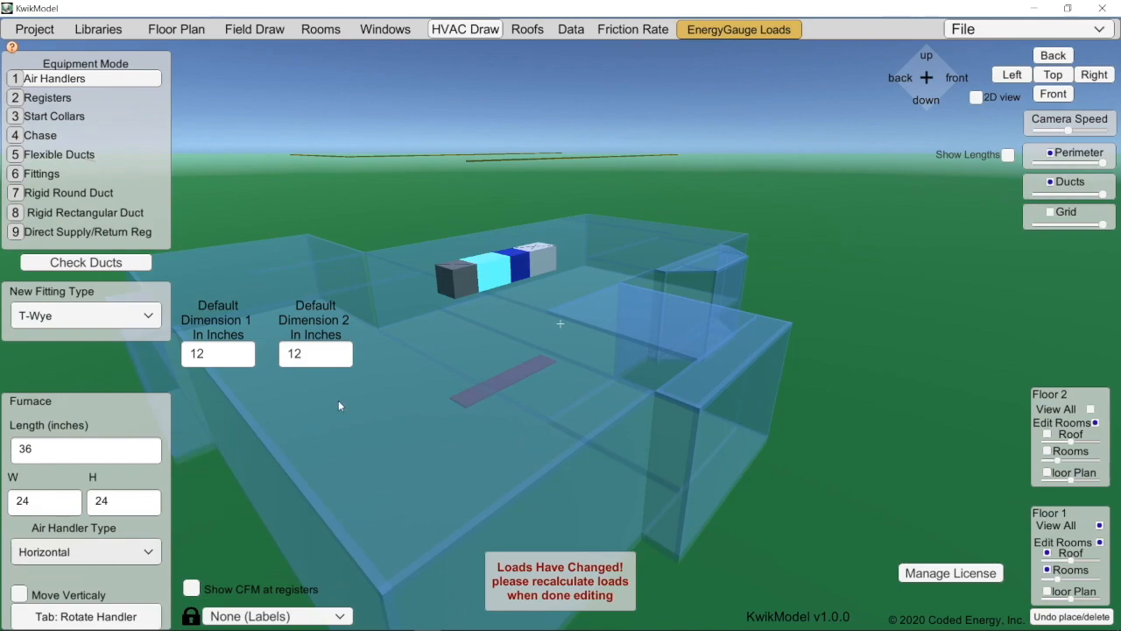
middle_drag(338, 400, 396, 376)
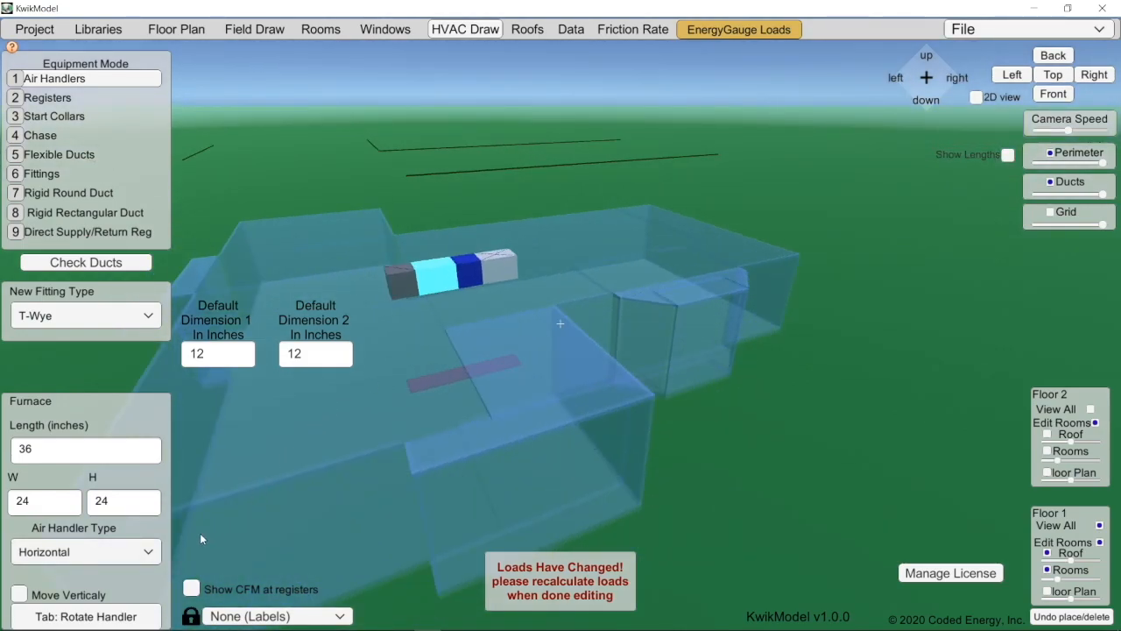
click(136, 552)
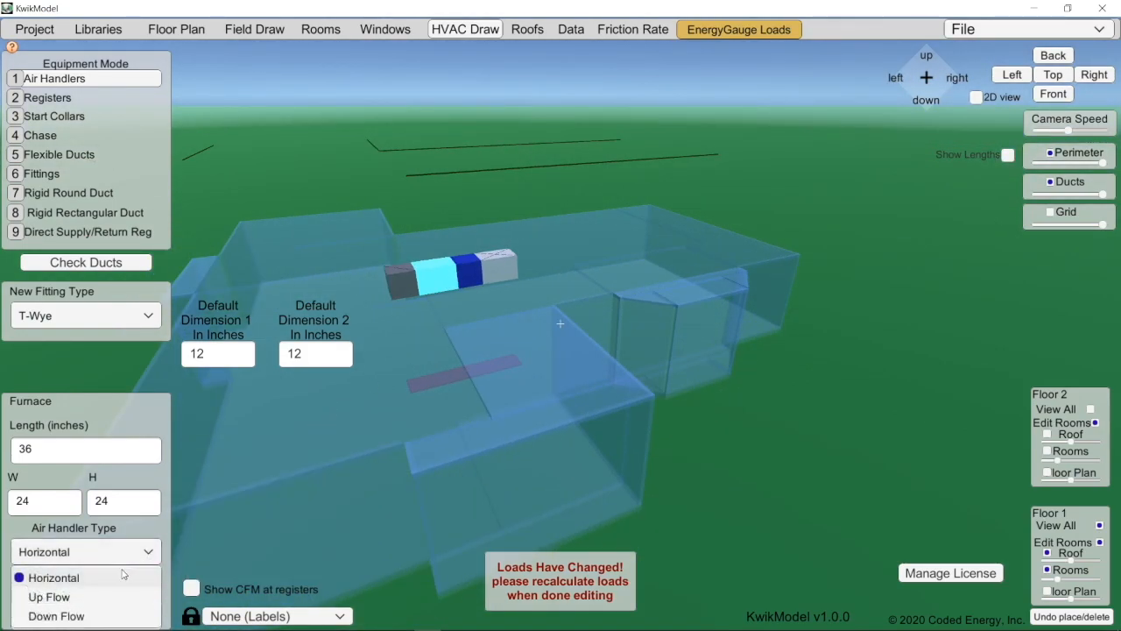
click(78, 598)
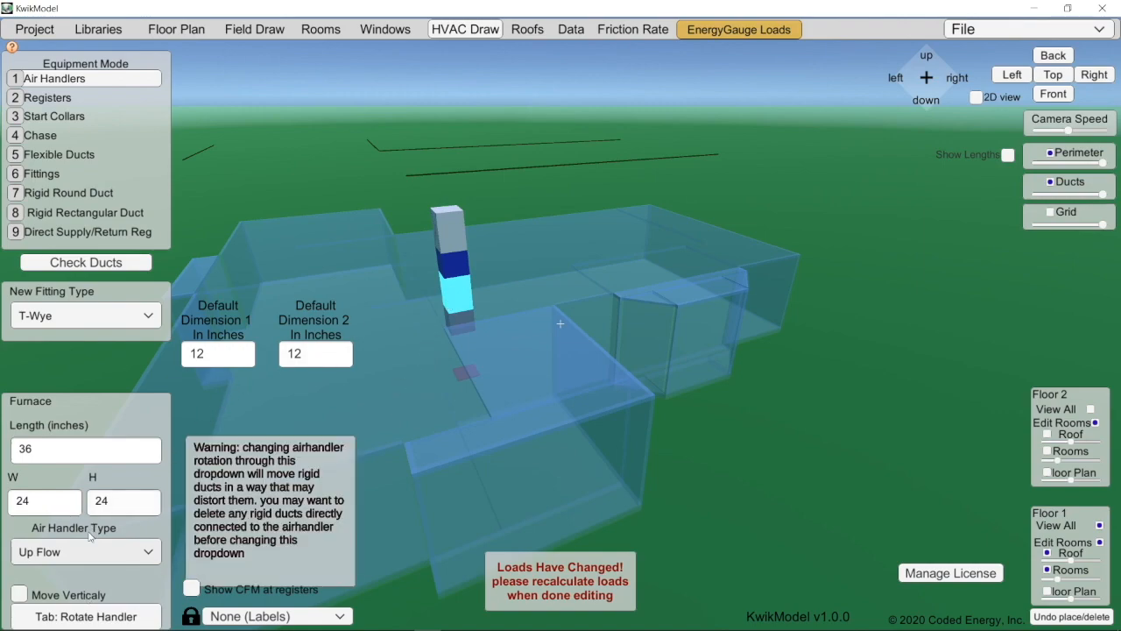
Lower the air handler vertically into the Floor 1 space and turn vertical movement off again
click(19, 594)
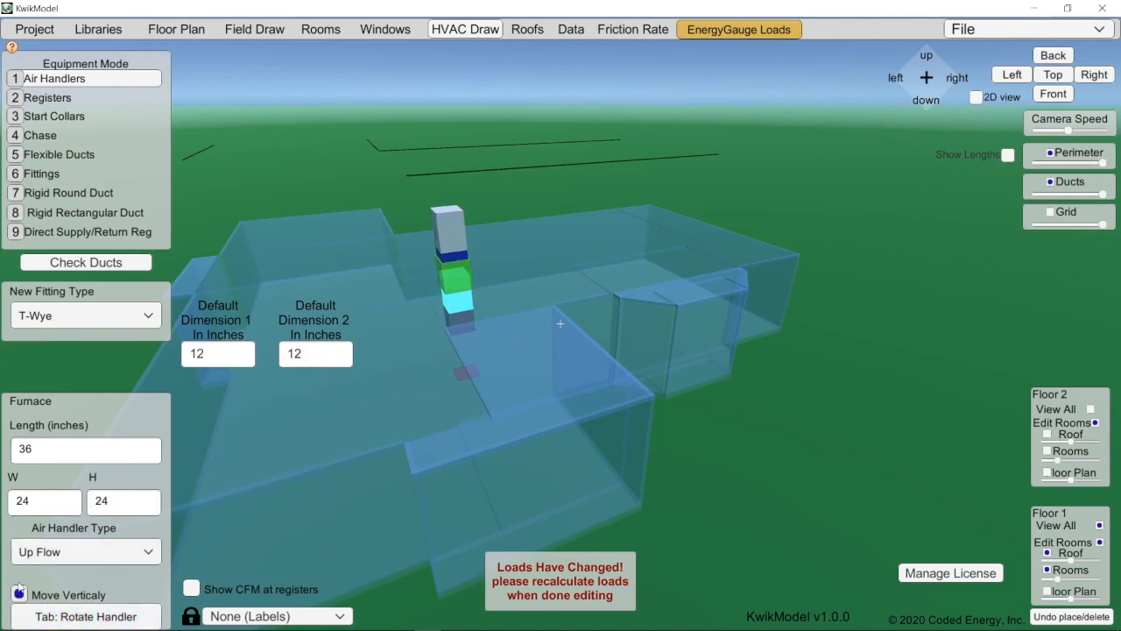
drag(456, 283, 466, 317)
right_drag(449, 342, 451, 410)
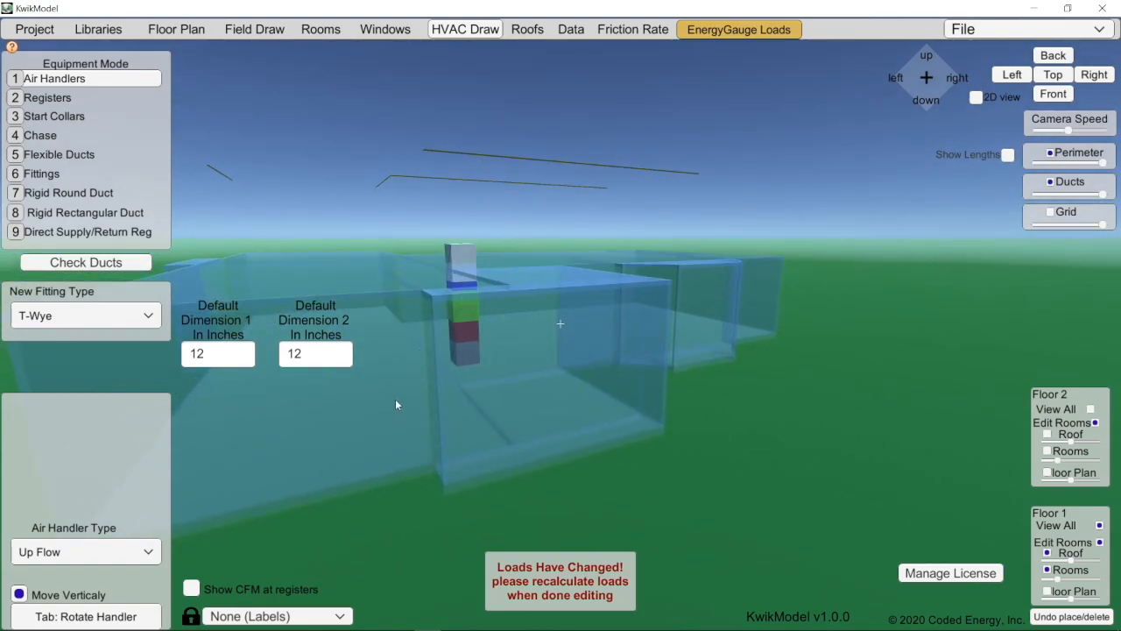
right_drag(377, 339, 477, 354)
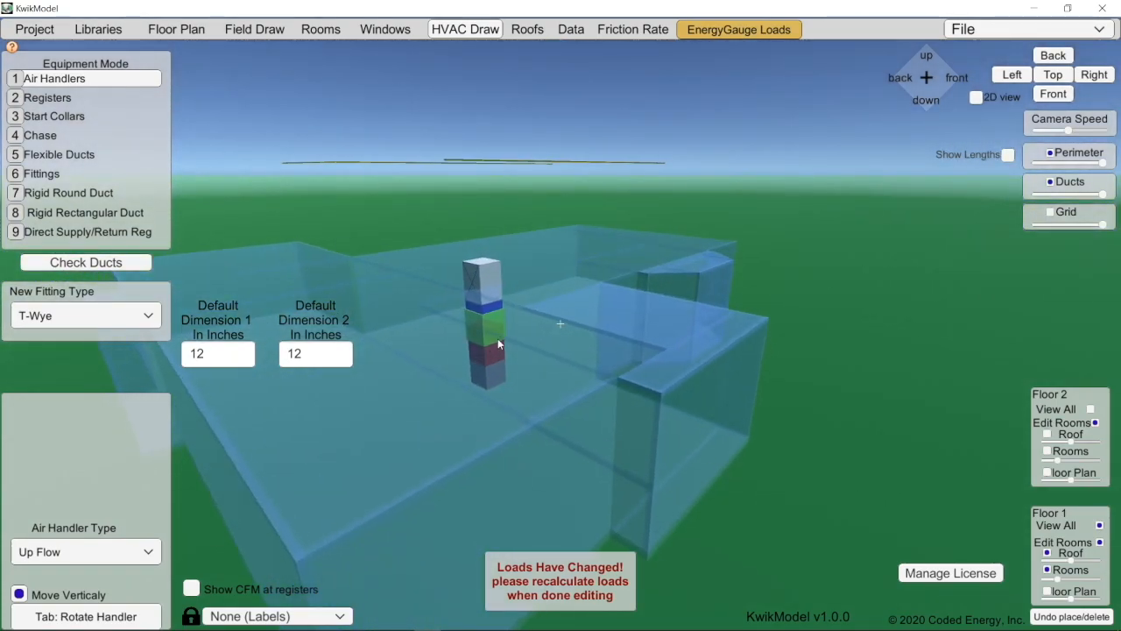
scroll(497, 330, up, 3)
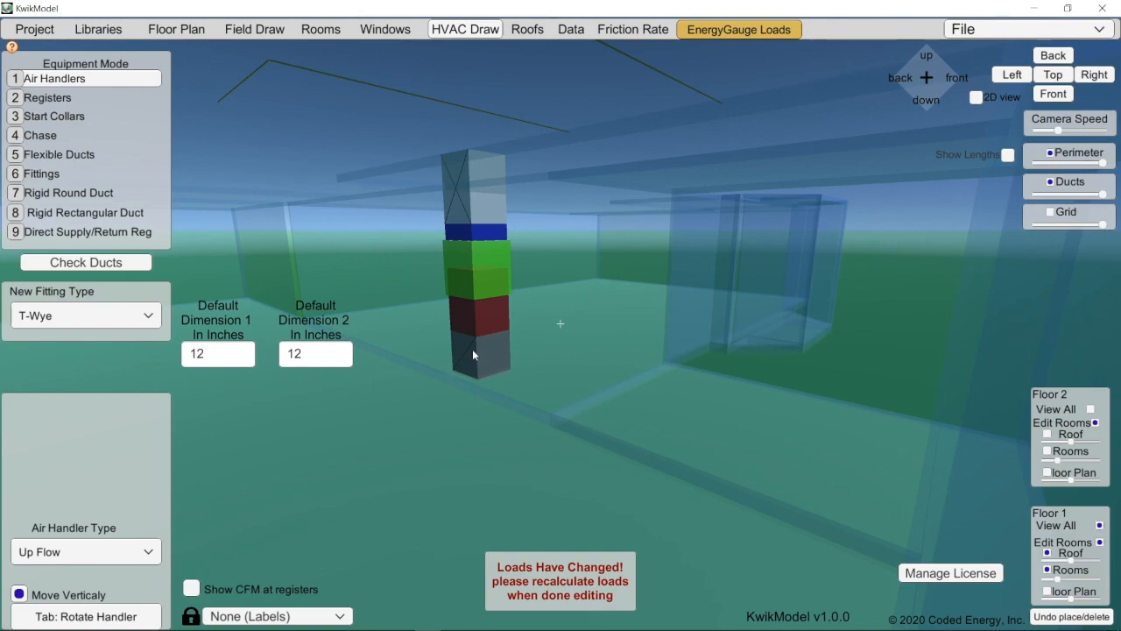
click(17, 594)
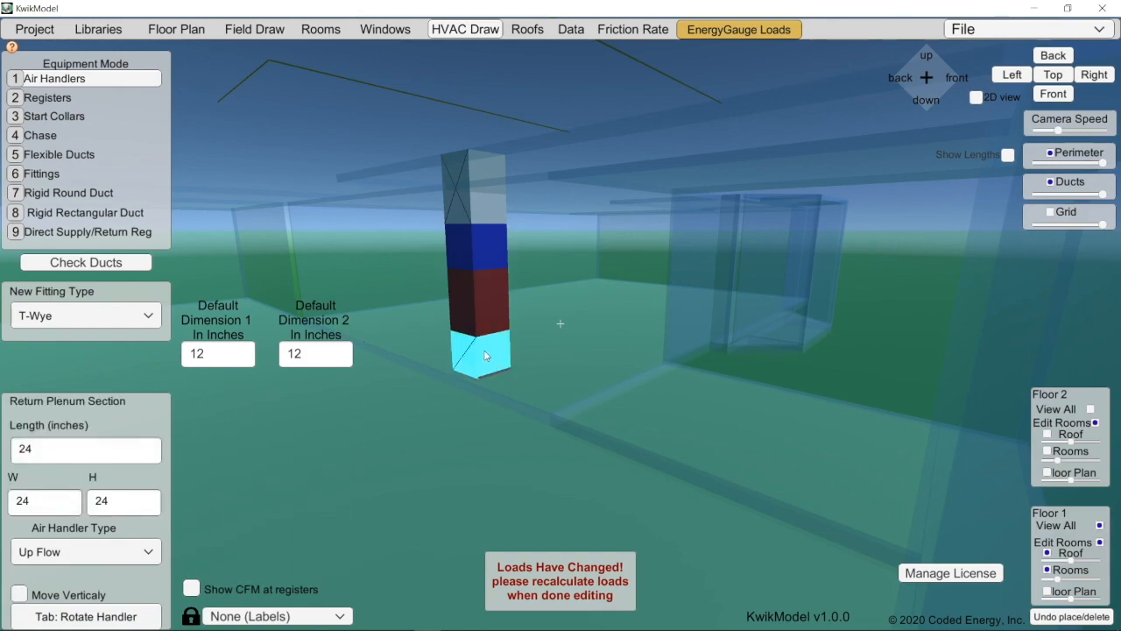
Set the furnace section's length to 30 inches and the supply plenum section's length to 24 inches
click(486, 299)
click(27, 449)
text(30)
click(478, 195)
click(26, 450)
text(34)
key(BackSpace)
key(BackSpace)
text(24)
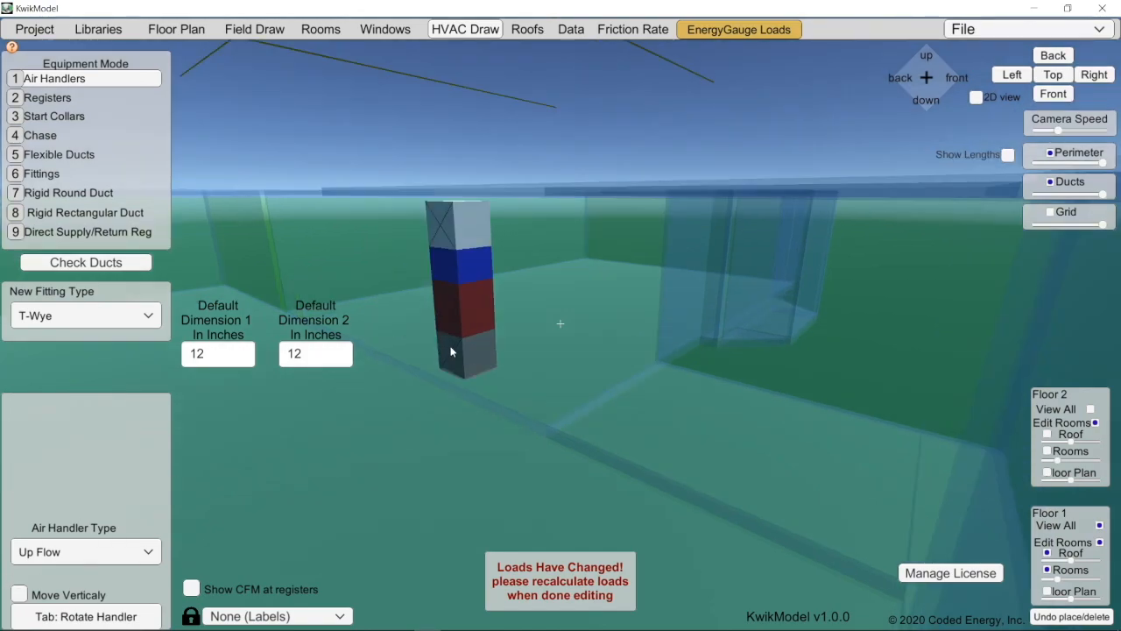
Check the dimensions of the air handler's return plenum, blue middle section and supply plenum
click(486, 353)
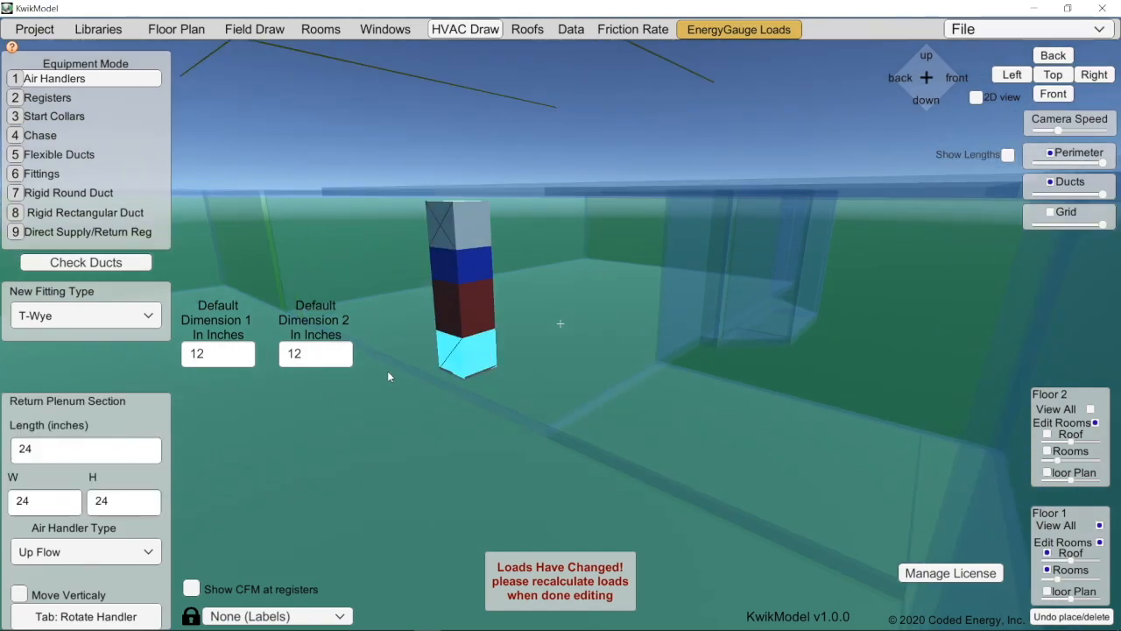
click(483, 275)
click(477, 225)
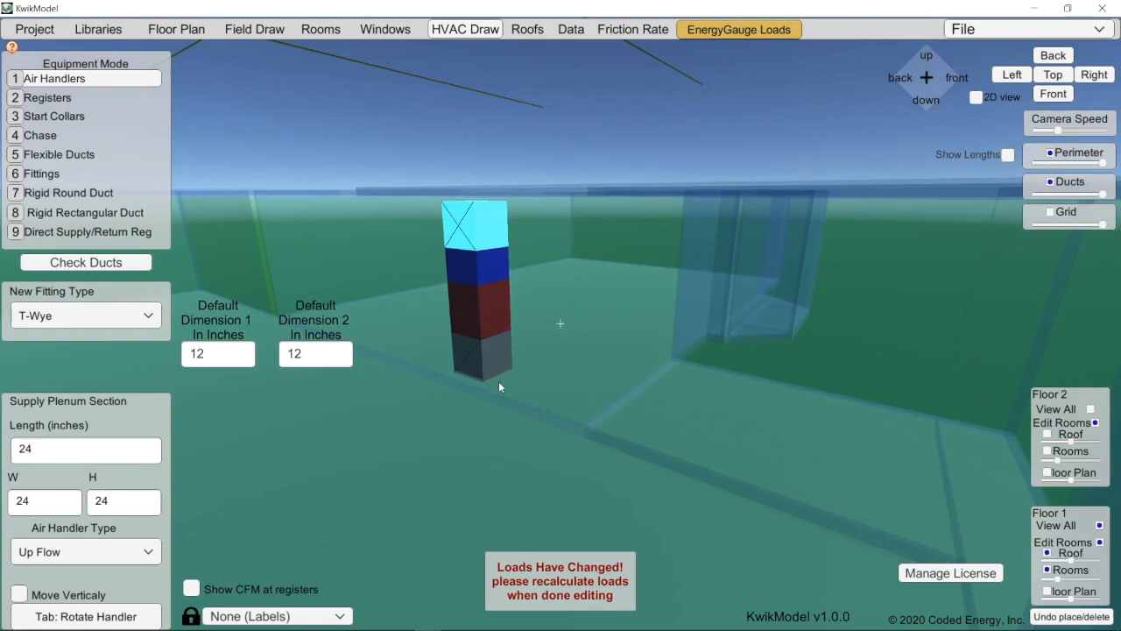
click(523, 404)
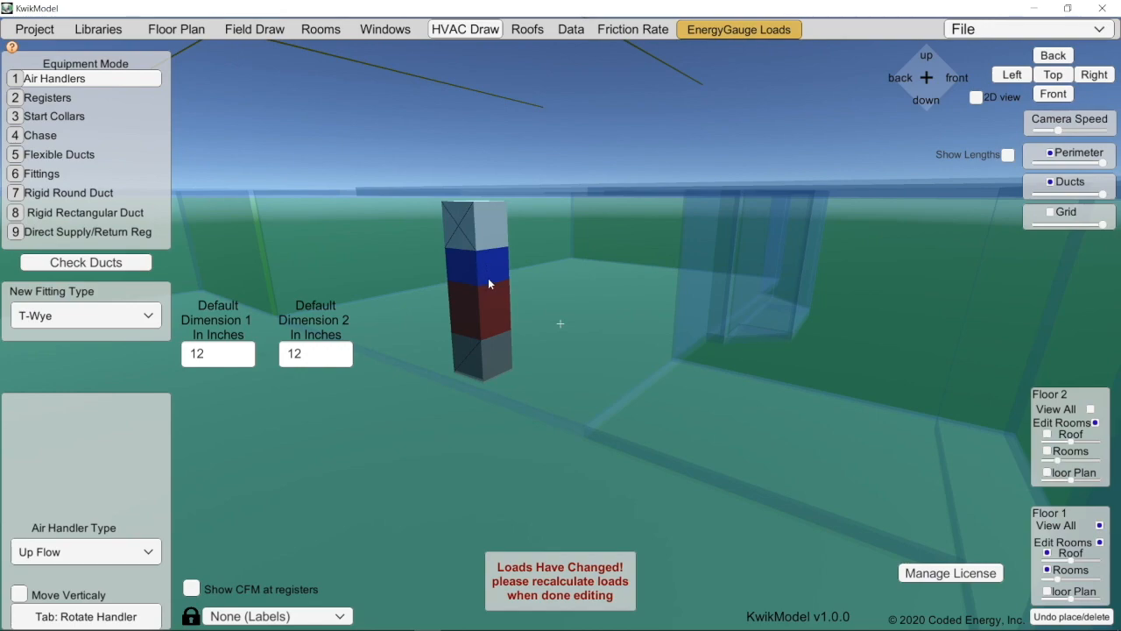
Examine the air handler's position and the surrounding Floor 1 layout from several angles
right_drag(510, 347, 396, 477)
right_drag(401, 247, 397, 257)
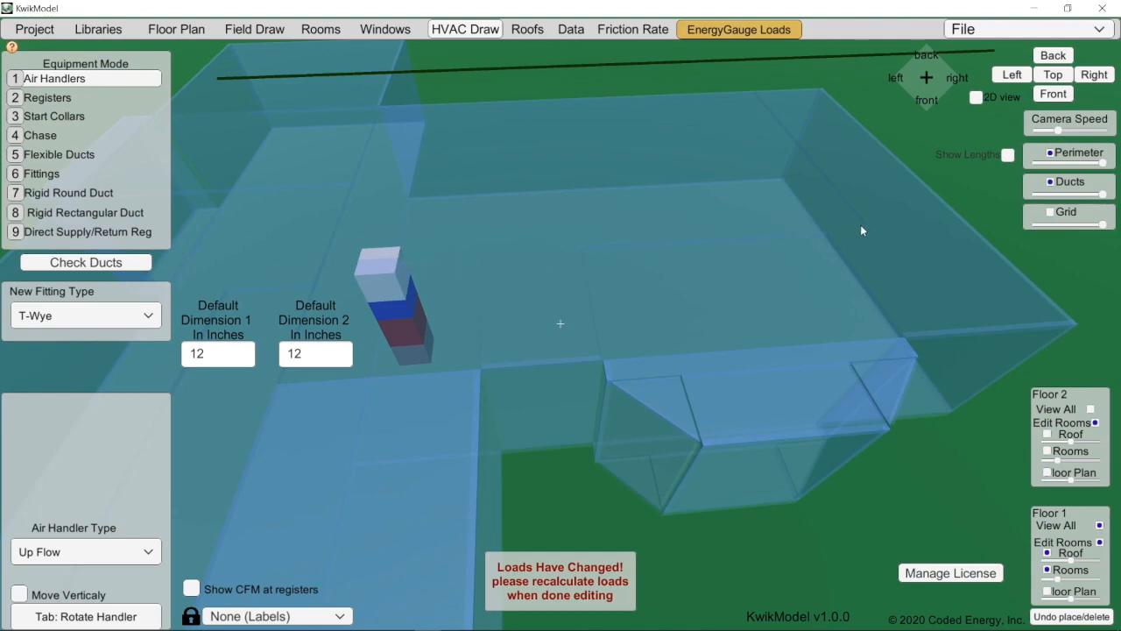
right_drag(481, 283, 361, 237)
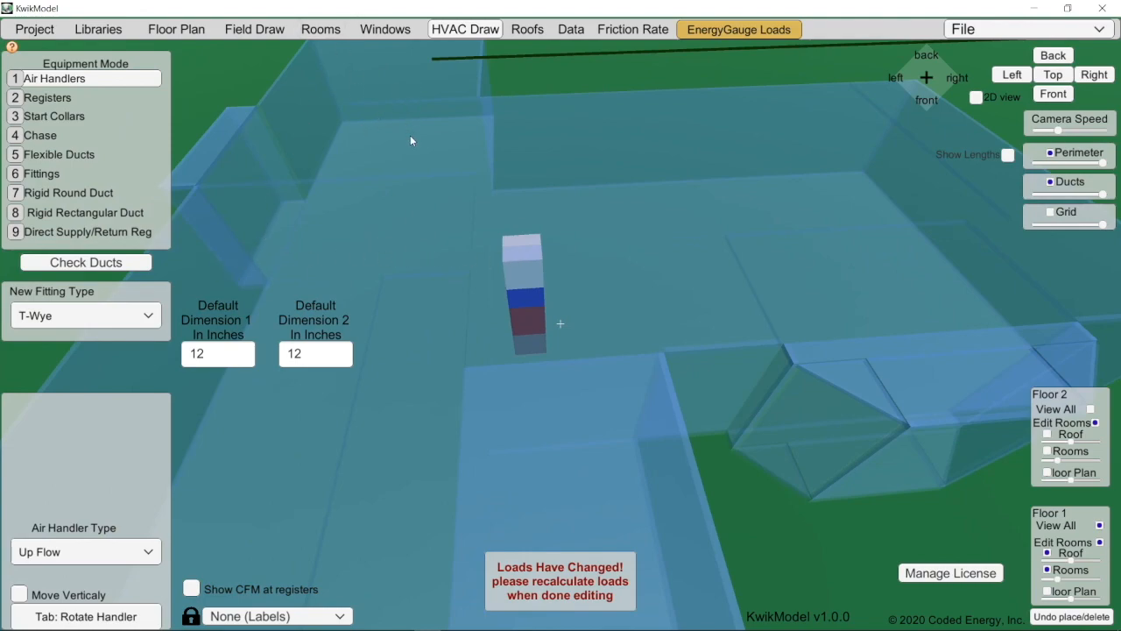
right_drag(763, 257, 581, 214)
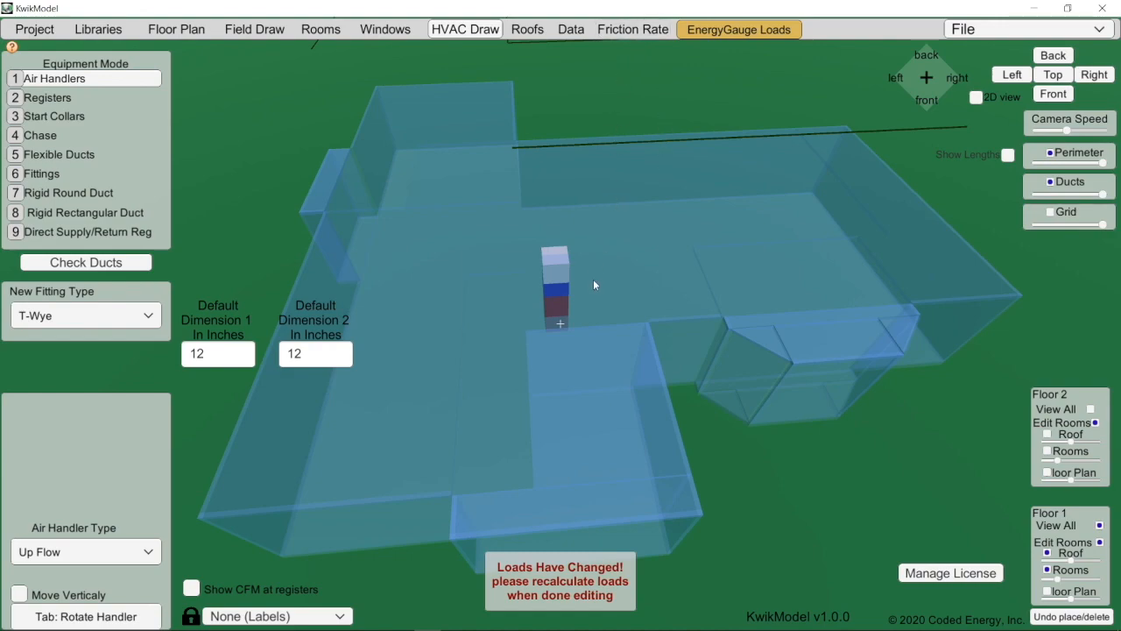
scroll(576, 347, up, 5)
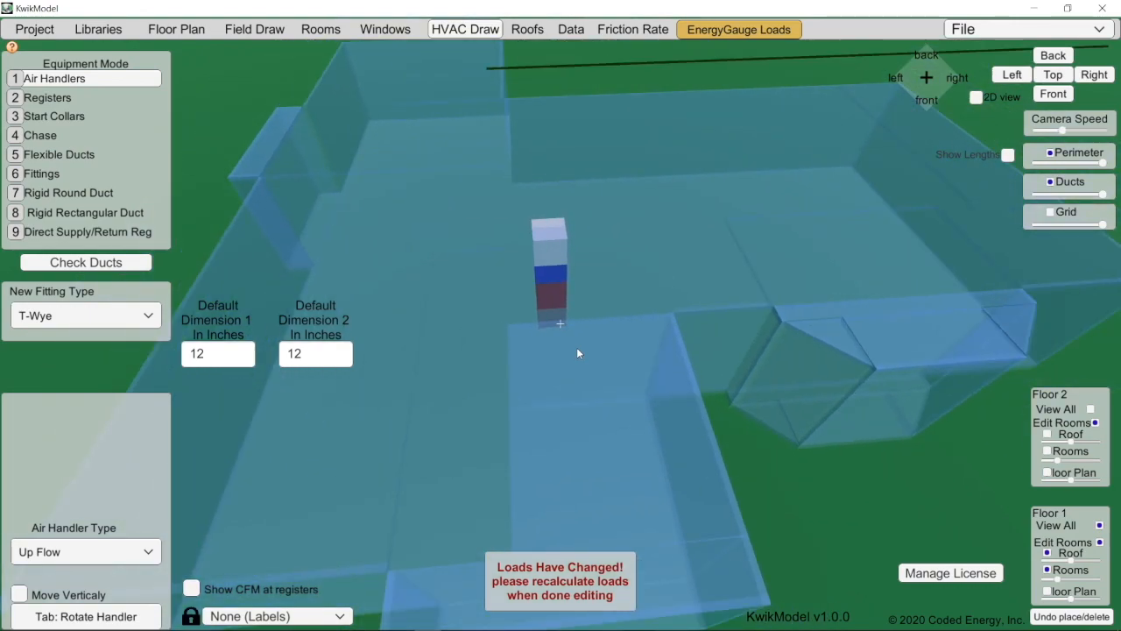
right_drag(576, 349, 556, 381)
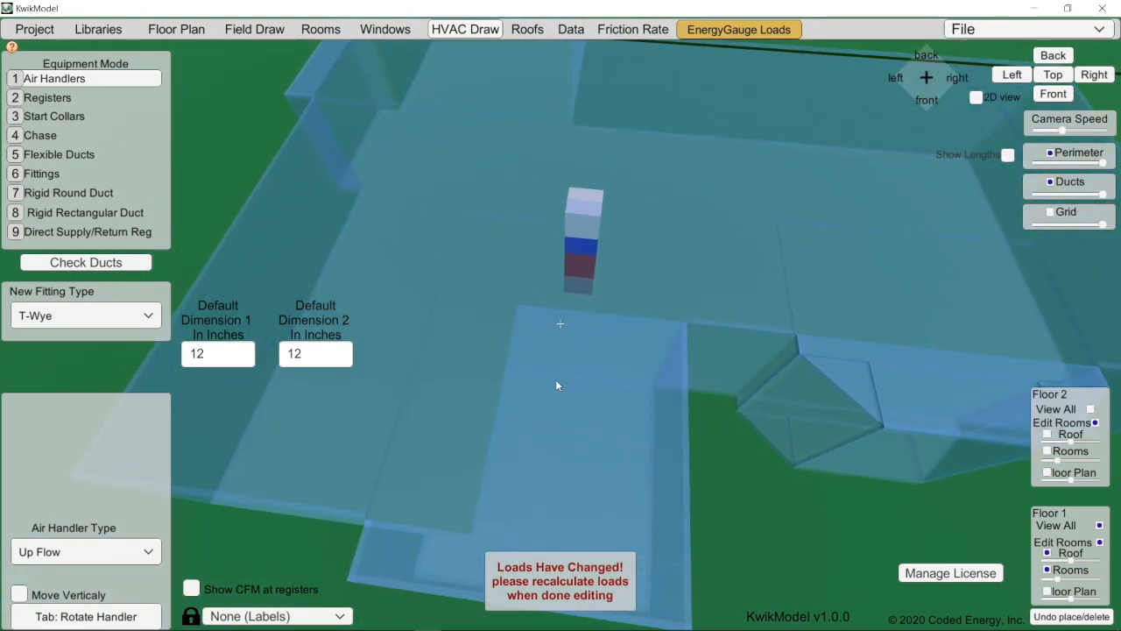
right_drag(590, 356, 113, 175)
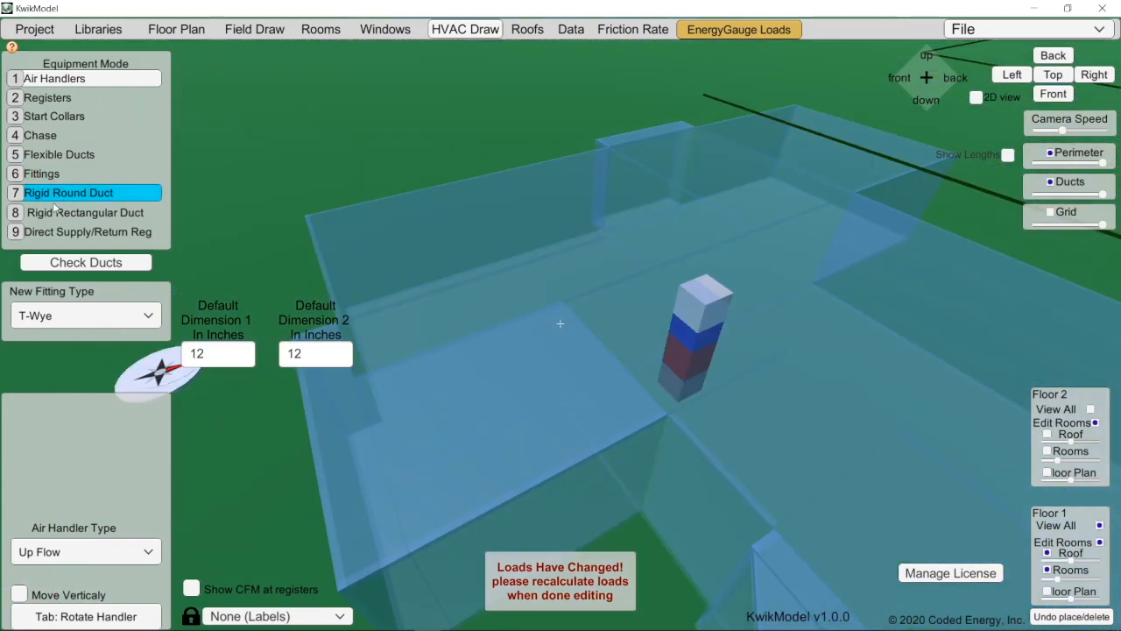
Switch to rigid rectangular duct mode and set the new fitting type to Endcap/Reducer
click(51, 212)
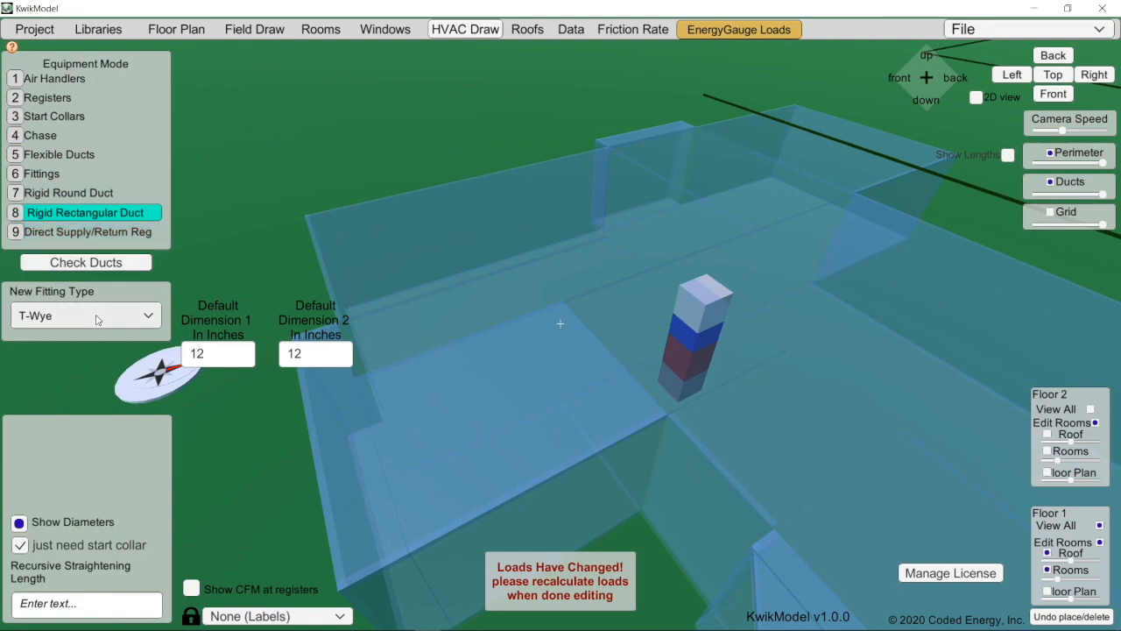
click(146, 324)
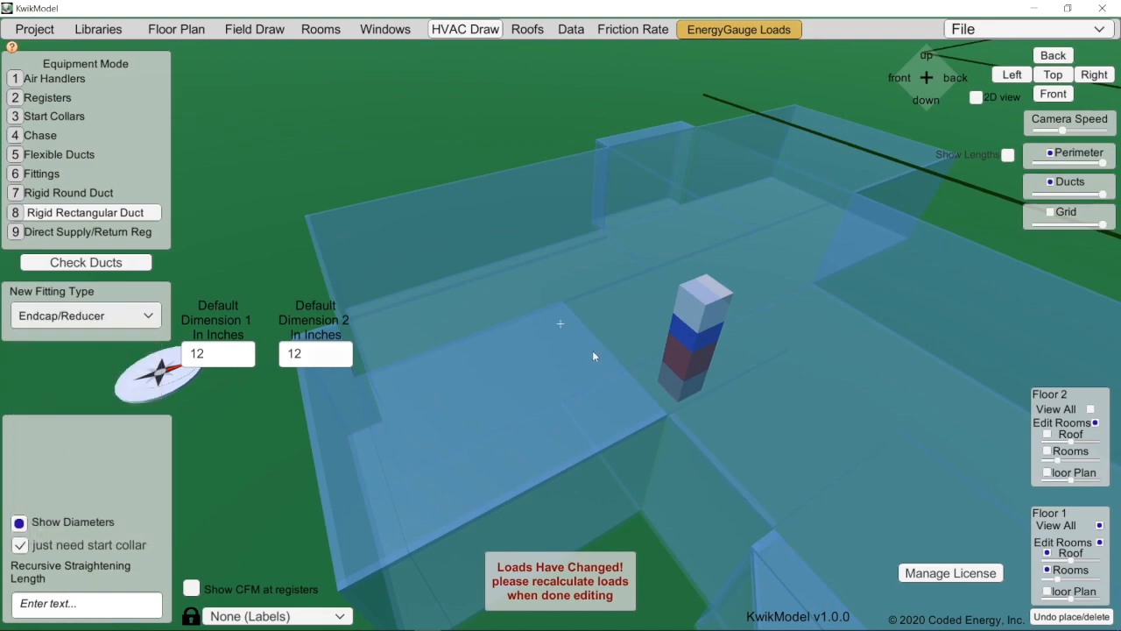
Place a start collar on a side face of the air handler's supply plenum and make it rectangular
right_drag(755, 356, 594, 336)
right_drag(732, 351, 622, 333)
scroll(620, 333, up, 3)
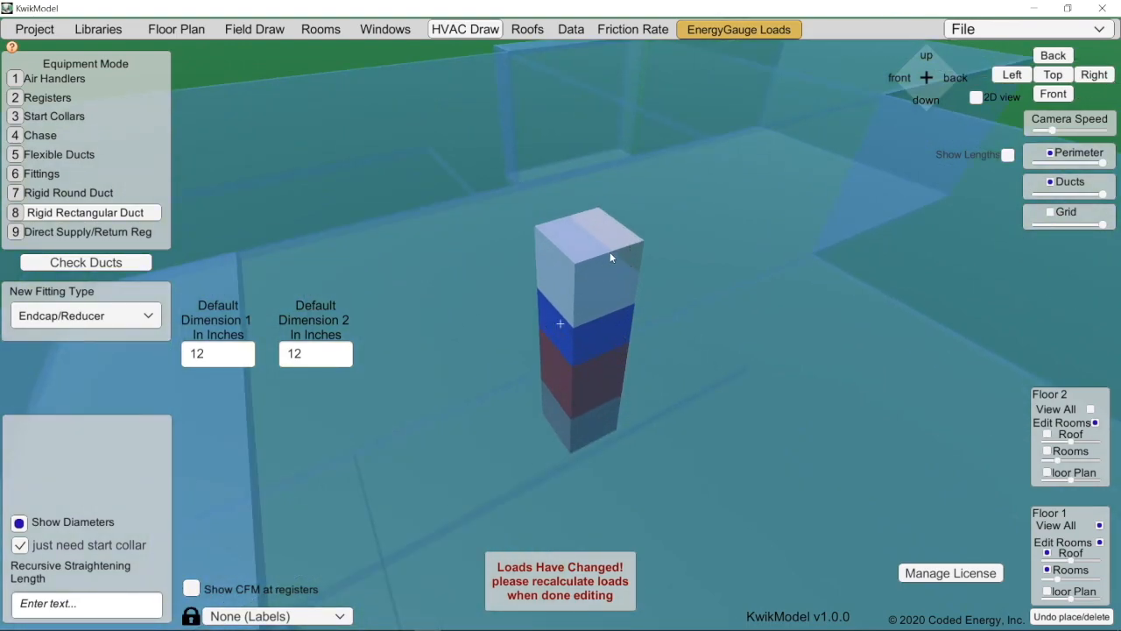
click(105, 117)
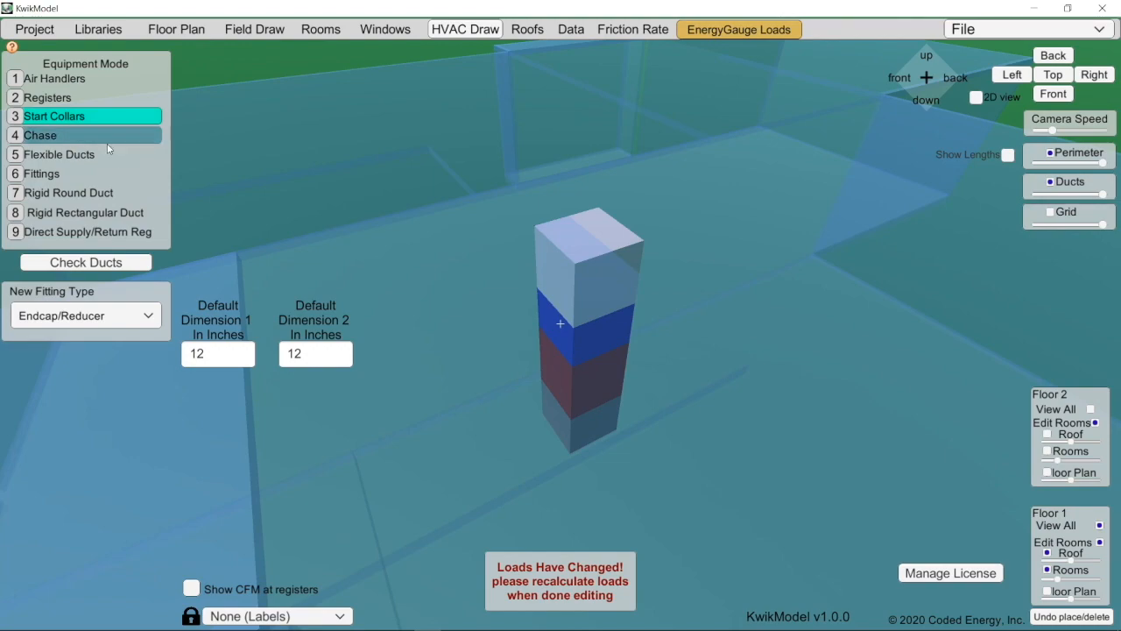
click(592, 270)
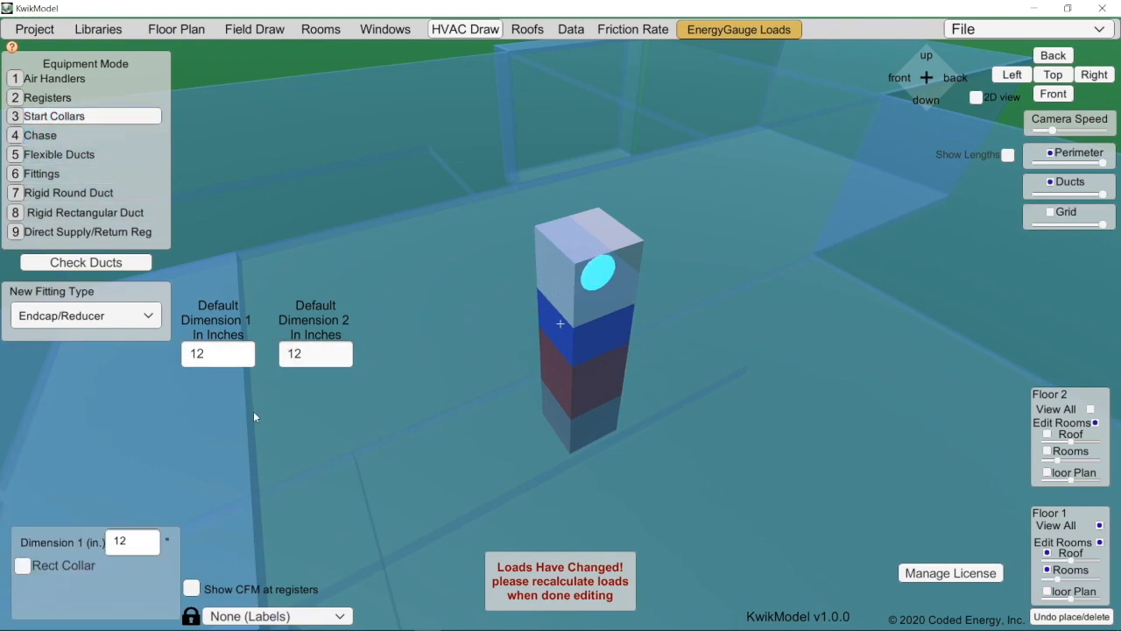
click(23, 565)
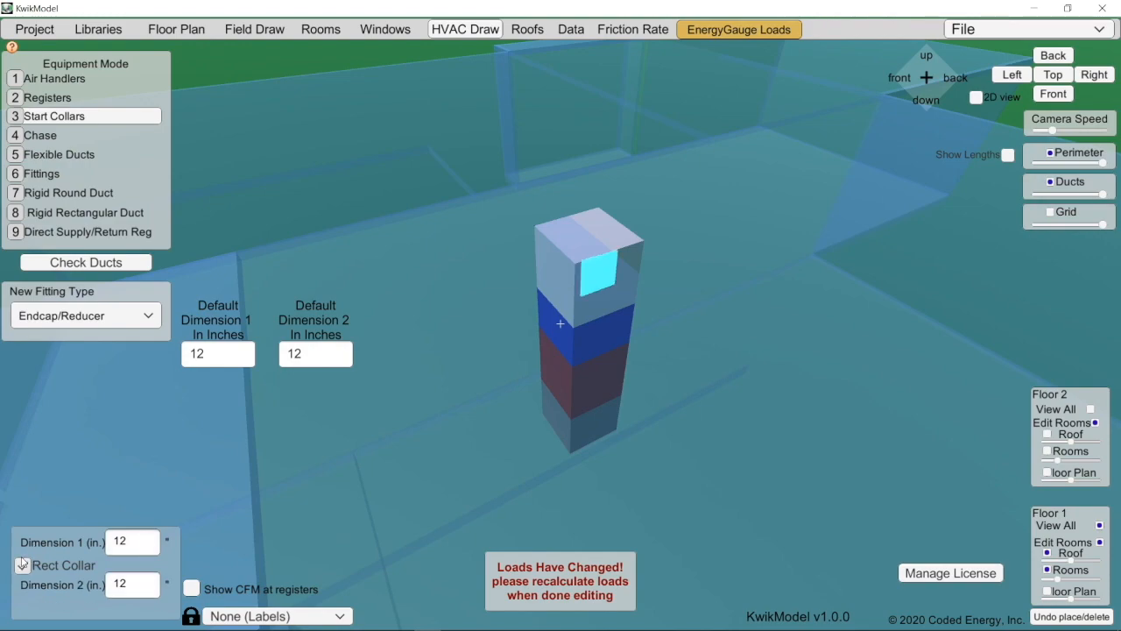
Size the start collar with Dimension 2 at 24 inches and raise it to the supply plenum's upper edge
click(137, 550)
key(Tab)
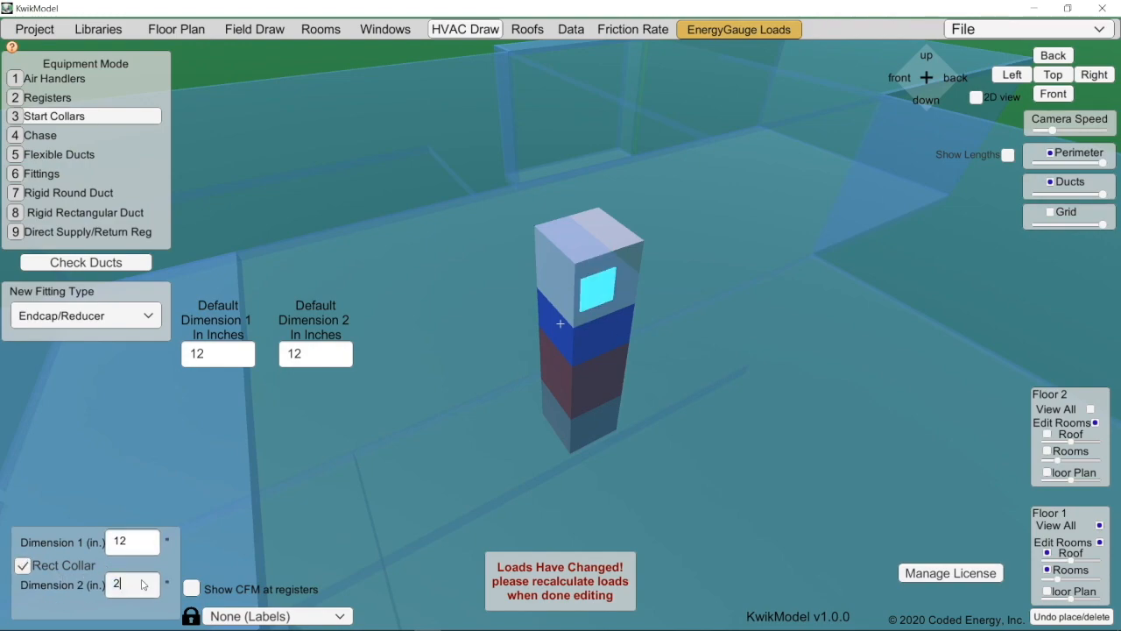
text(24)
drag(611, 288, 612, 264)
Attach a rigid rectangular duct to the rectangular start collar on the supply plenum
right_drag(687, 316, 699, 306)
right_drag(799, 407, 590, 268)
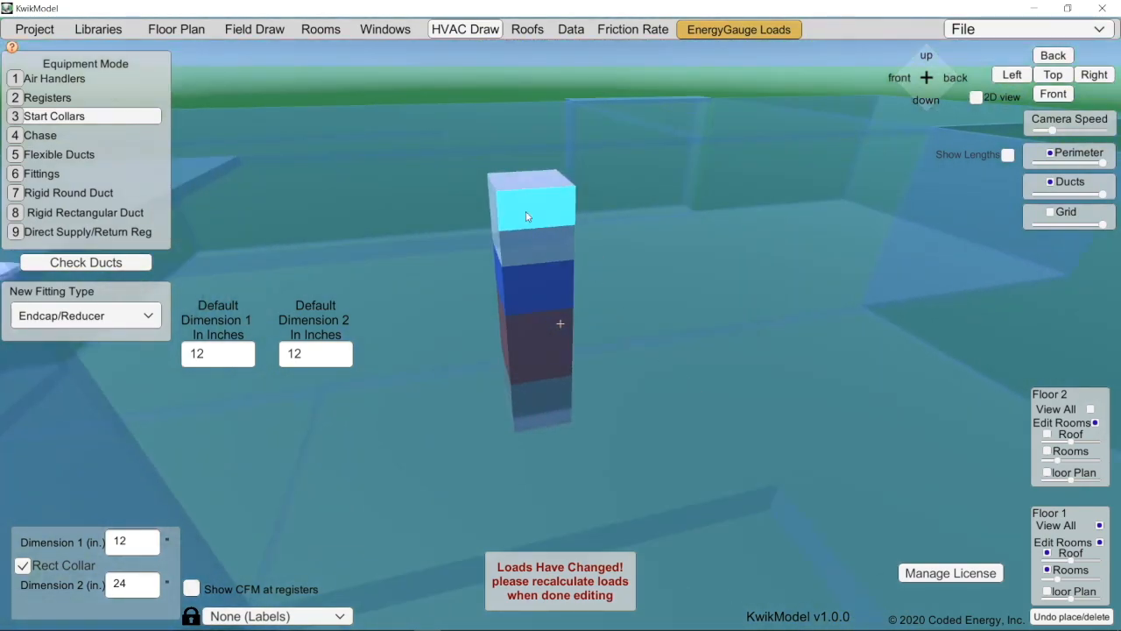
click(145, 213)
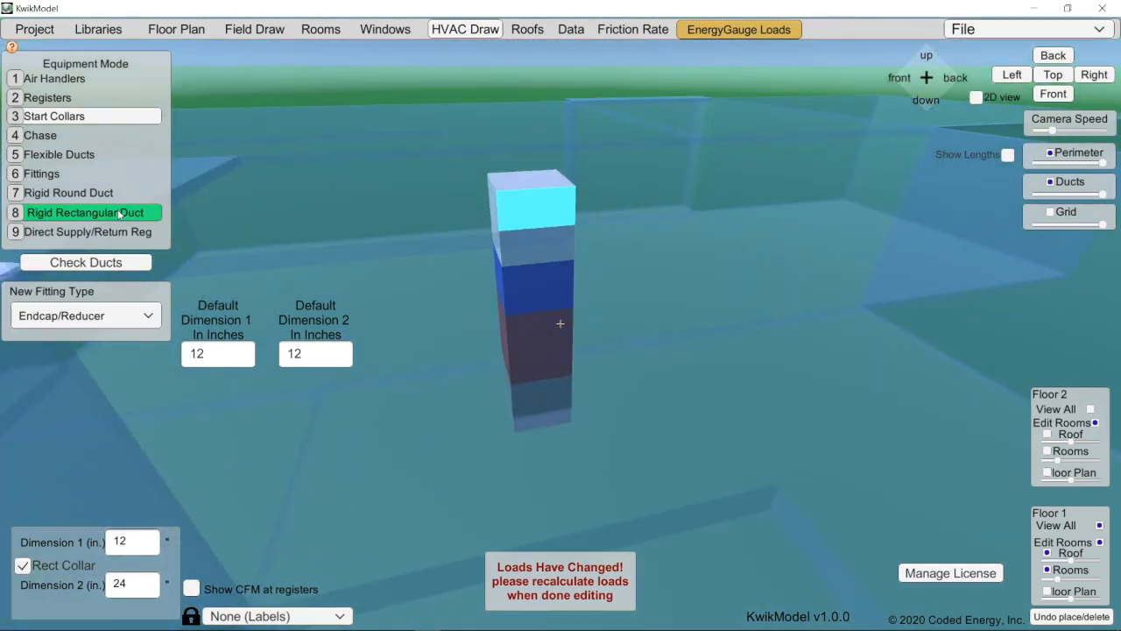
click(541, 212)
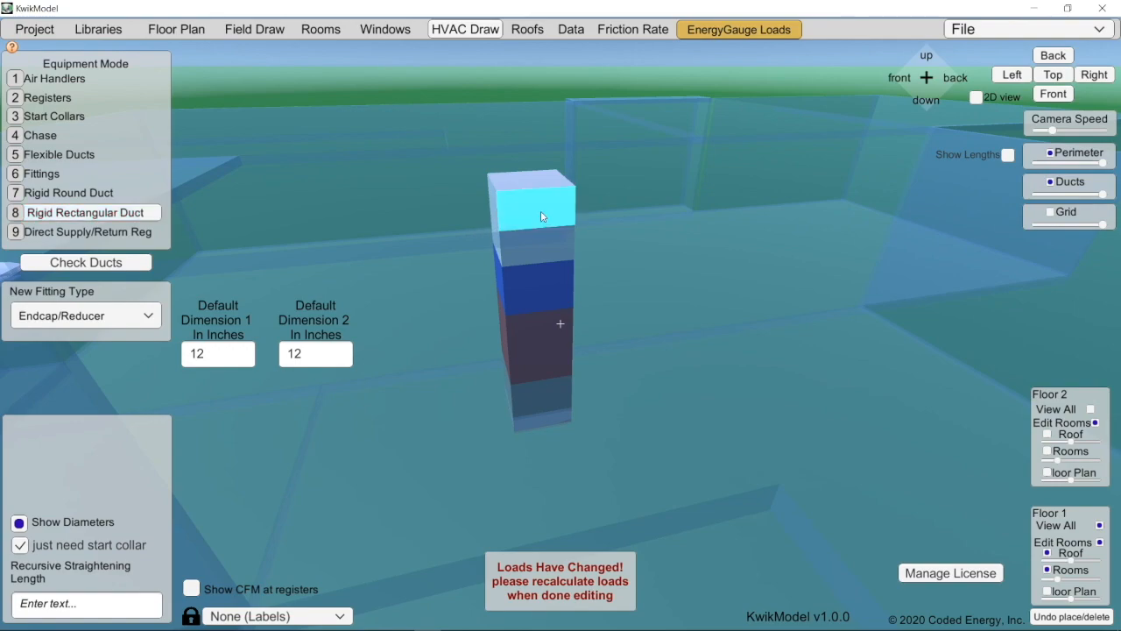
click(541, 216)
Set the new rectangular duct's Dimension 2 to 24 inches
right_drag(477, 331, 532, 340)
scroll(590, 269, up, 2)
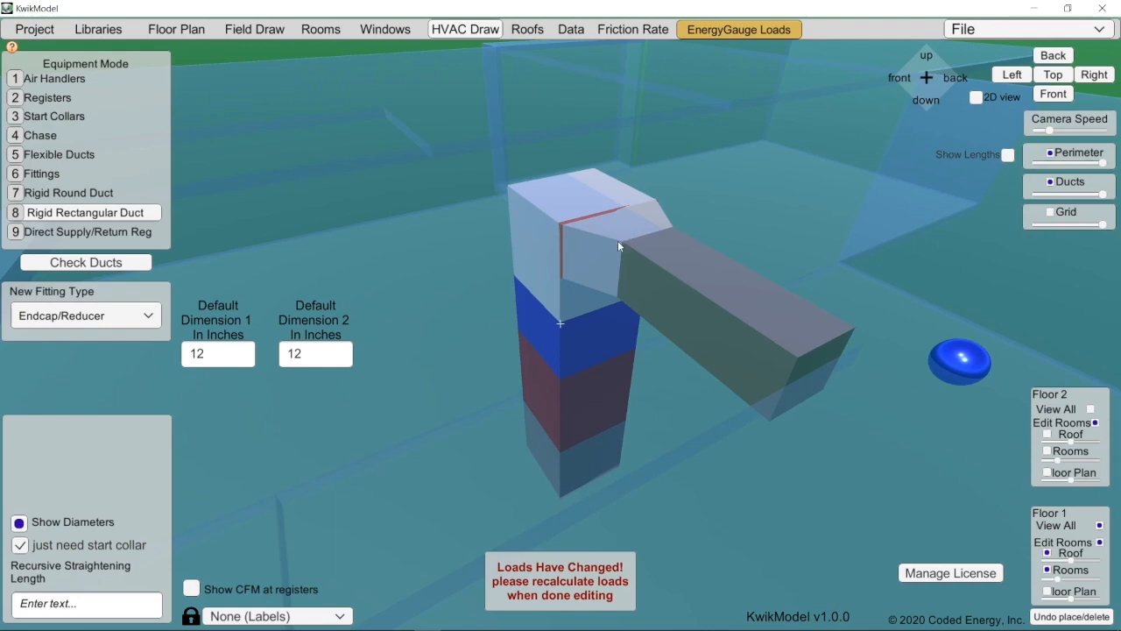
click(691, 277)
click(248, 428)
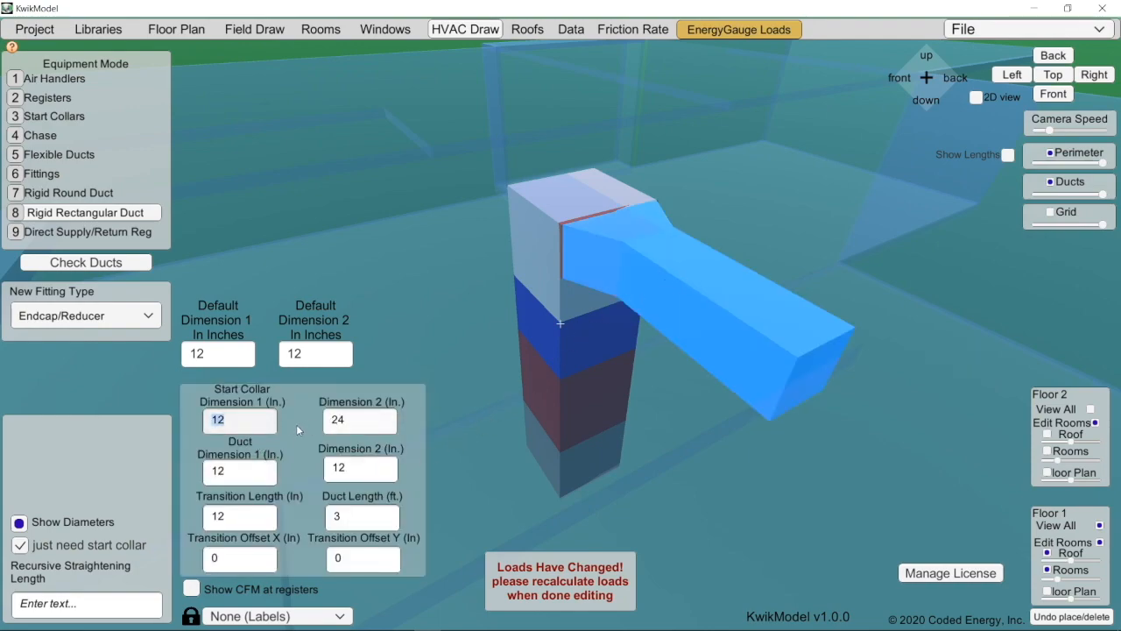
click(253, 471)
click(365, 478)
text(24)
Try a Transition Offset X of 6 inches on the rectangular duct and inspect the transition
right_drag(669, 281, 687, 252)
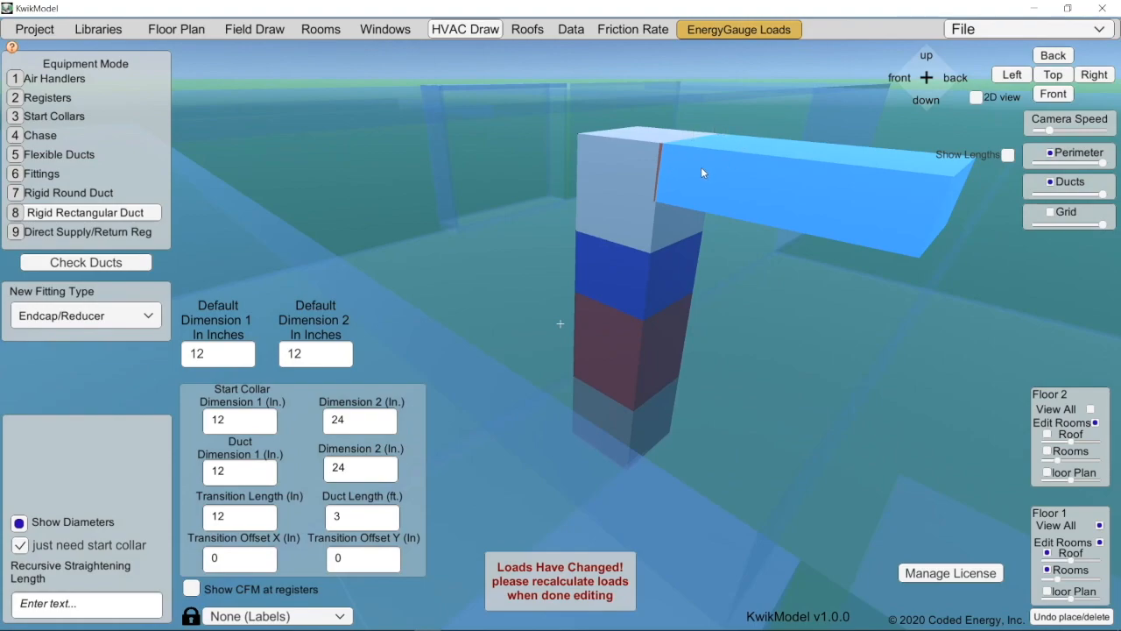
scroll(701, 172, up, 2)
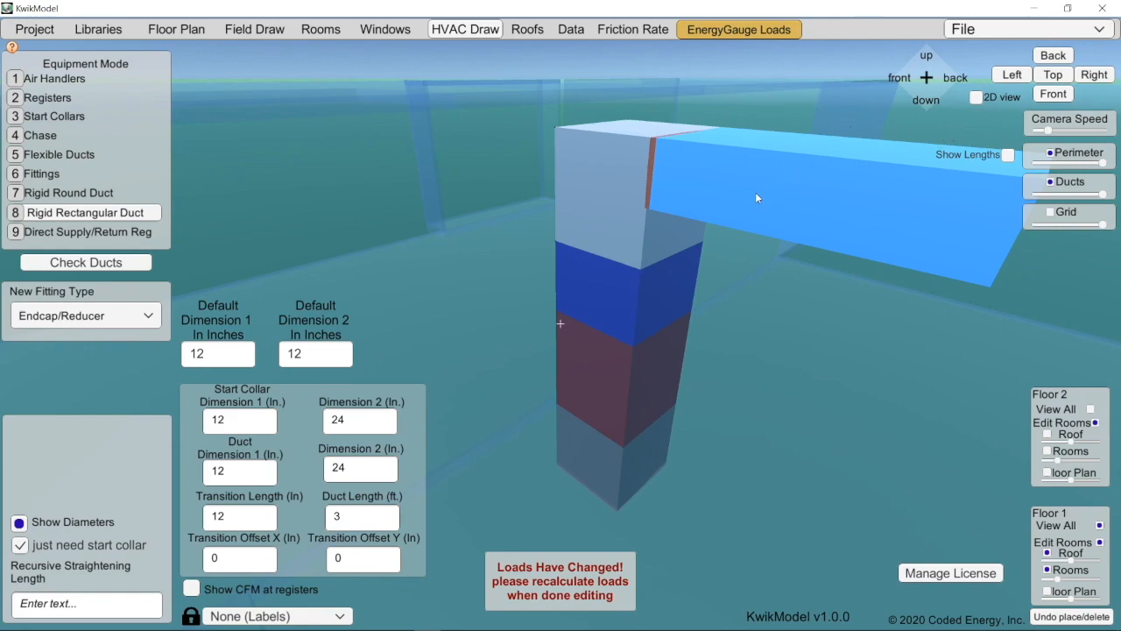
right_drag(754, 192, 751, 197)
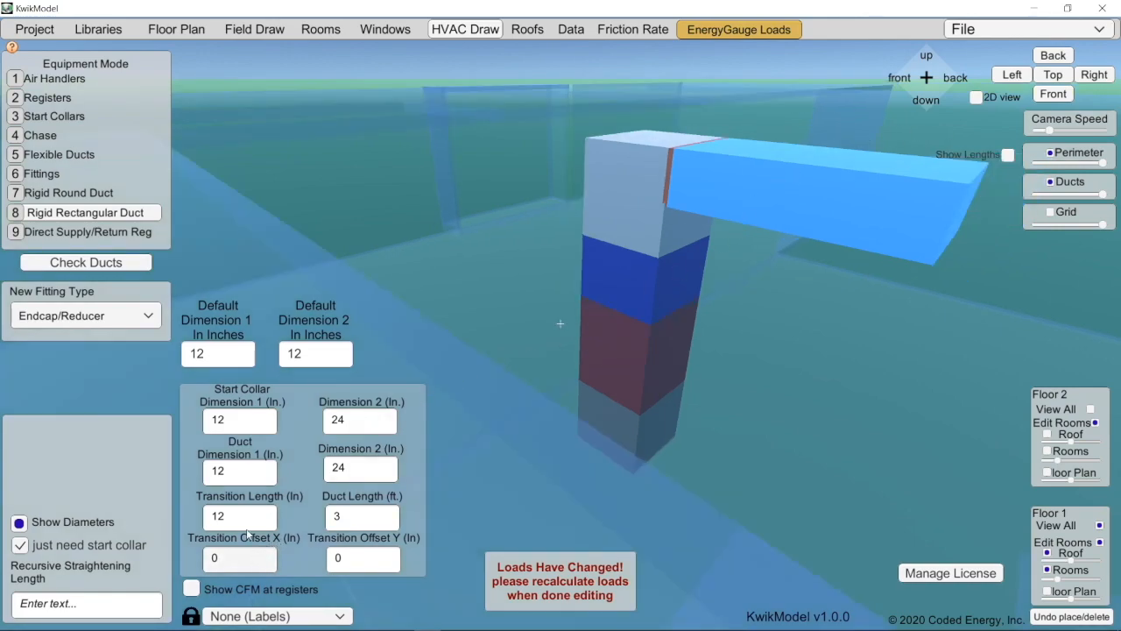
click(223, 559)
text(6)
right_drag(634, 375, 676, 360)
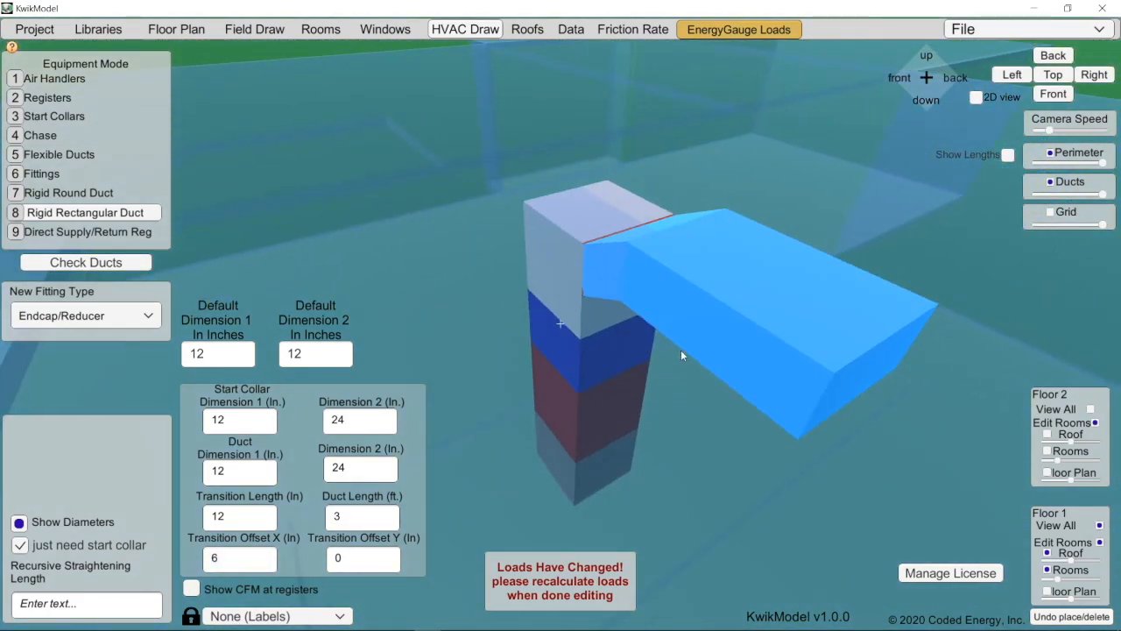
right_drag(632, 267, 713, 300)
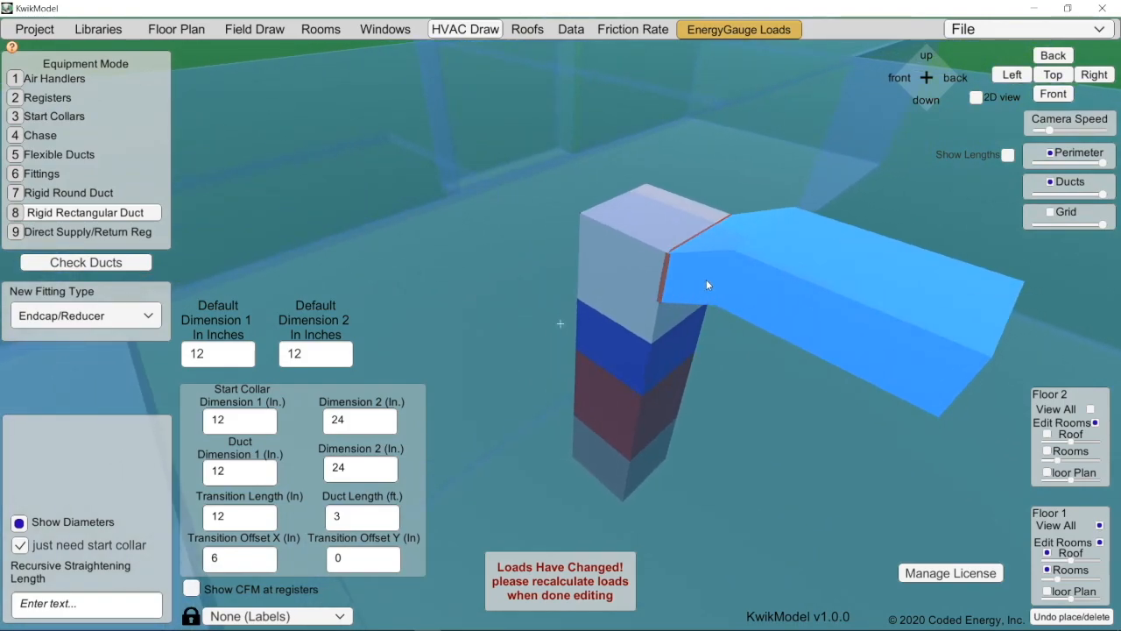
Set the duct's transition length to 6 inches and its Transition Offset X to 0
click(233, 519)
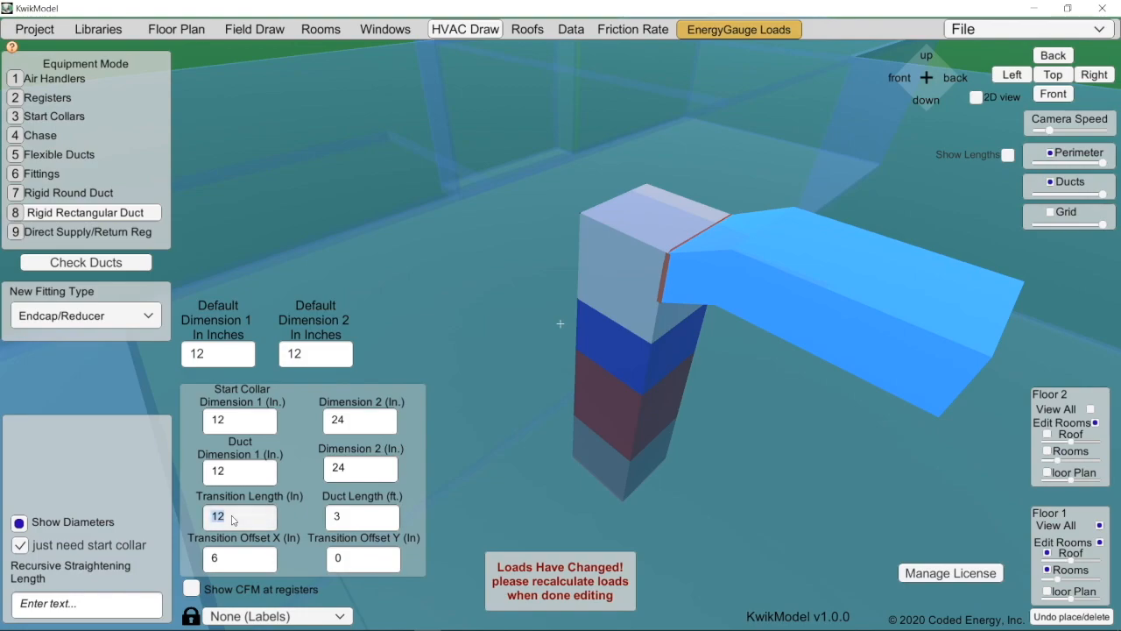
text(6)
right_drag(829, 289, 796, 282)
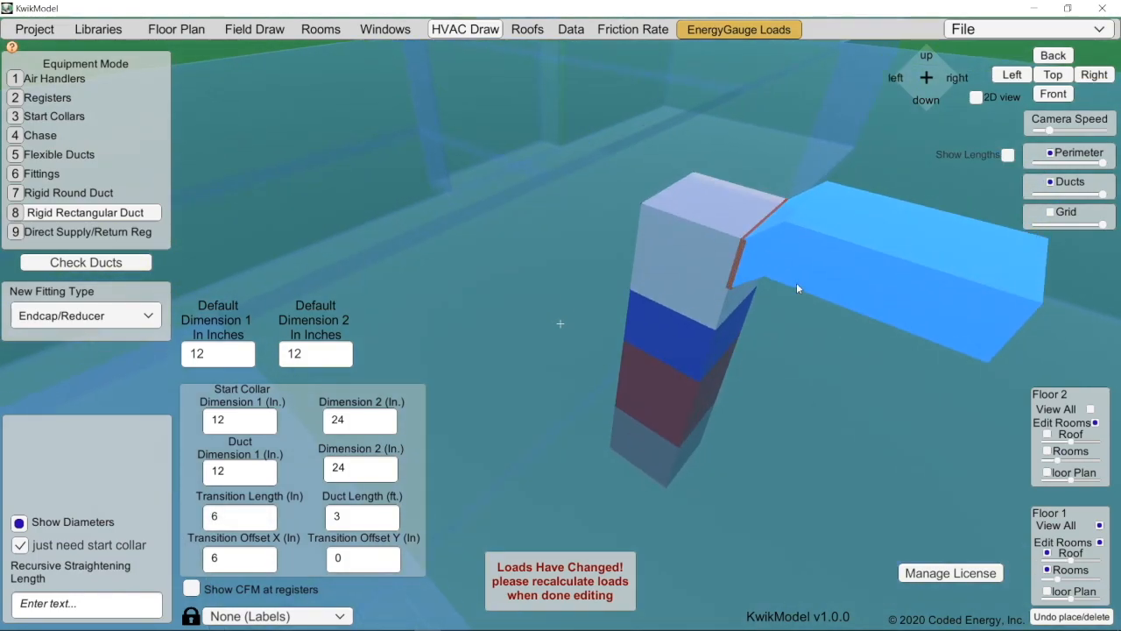
click(243, 555)
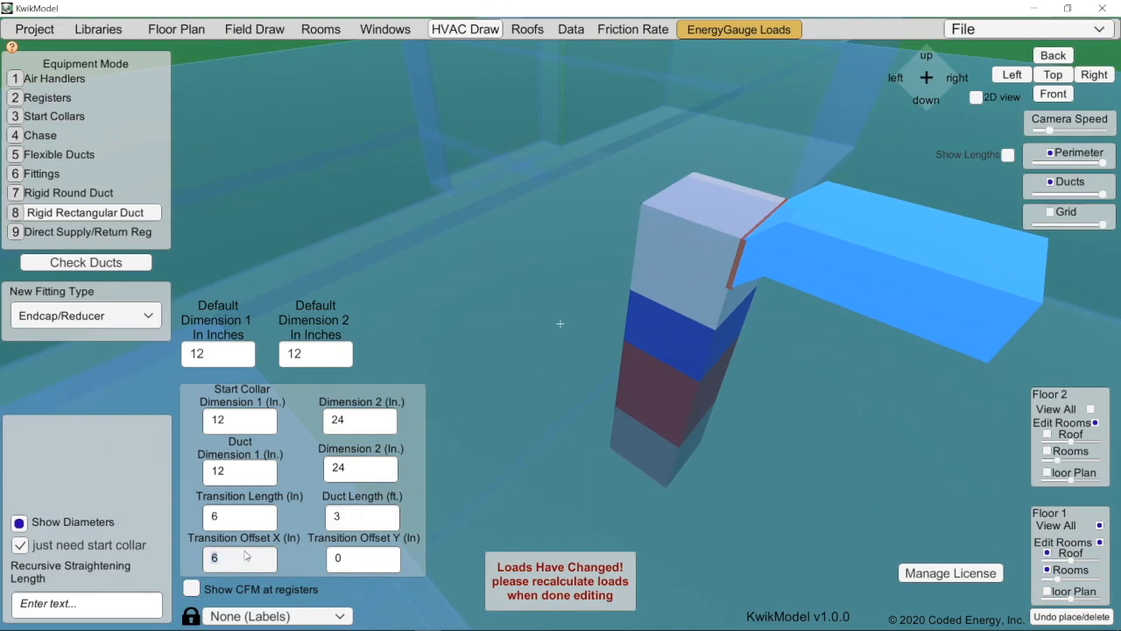
text(0)
Set the rectangular duct's length to 20 feet
right_drag(652, 369, 595, 371)
scroll(829, 327, down, 3)
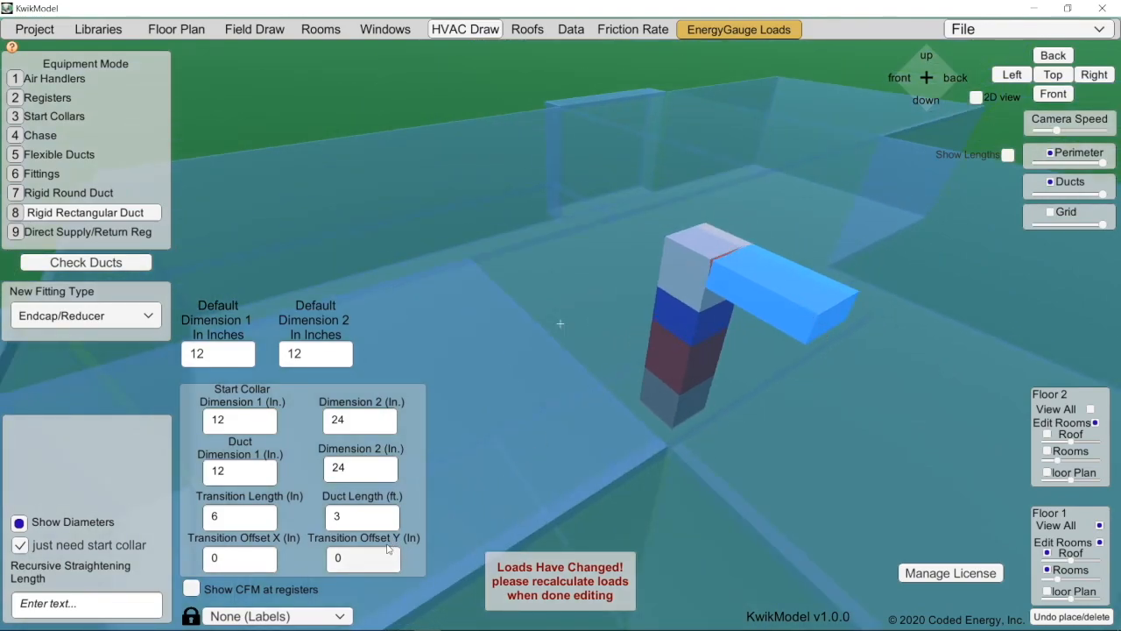
click(346, 518)
key(BackSpace)
text(2)
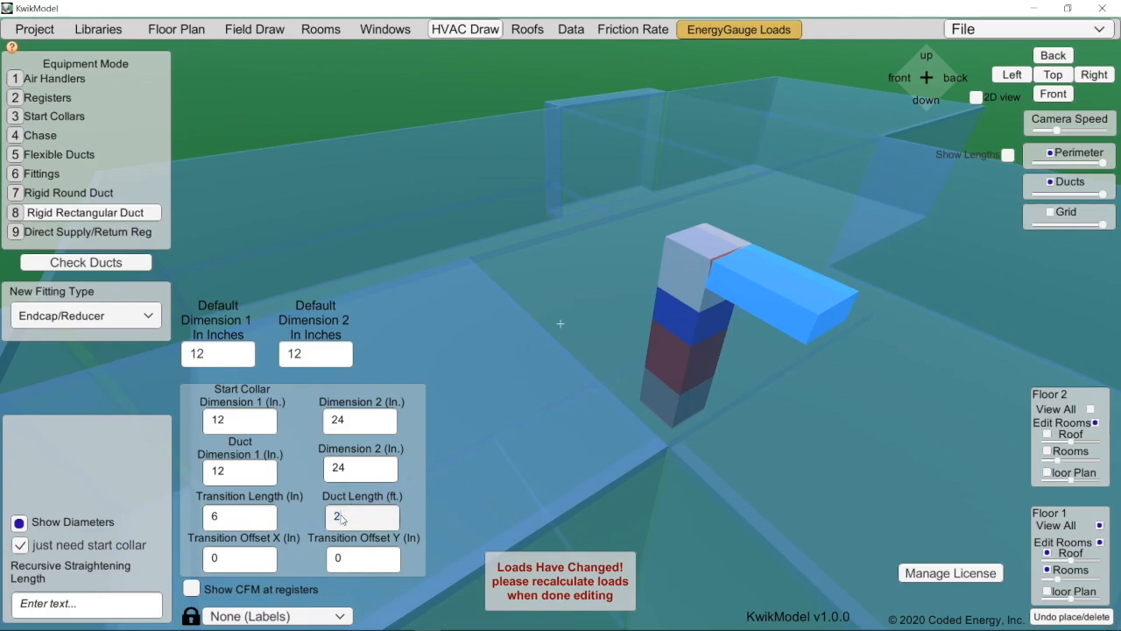
text(0)
Lengthen the rectangular duct by moving its end fitting outward to the far wall of Floor 1
scroll(540, 537, down, 2)
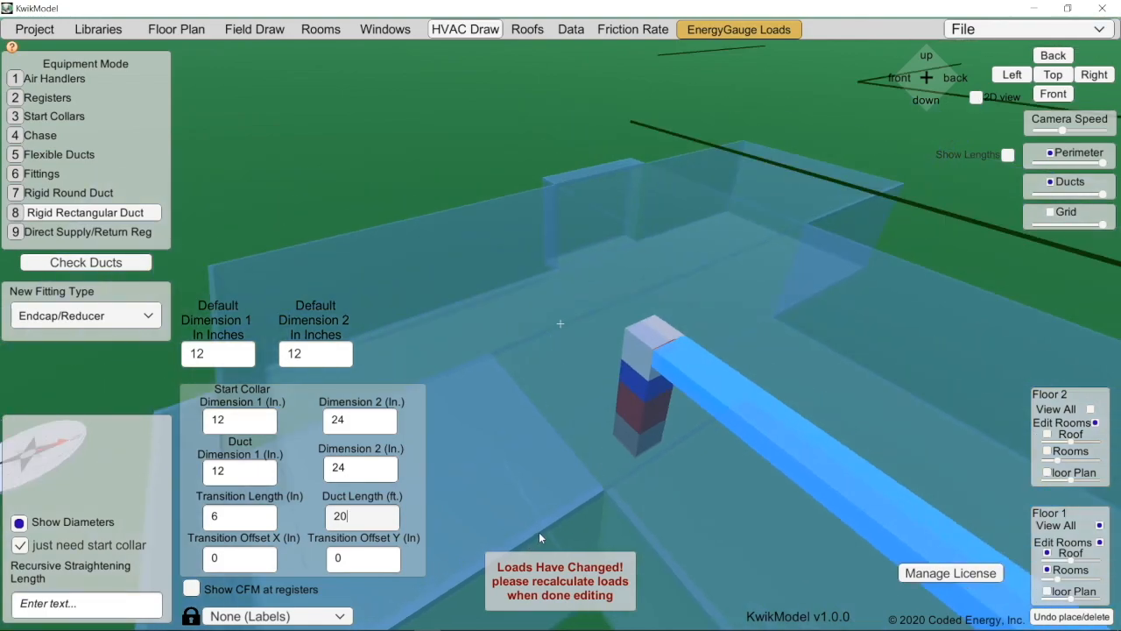
scroll(639, 455, down, 4)
scroll(563, 125, down, 4)
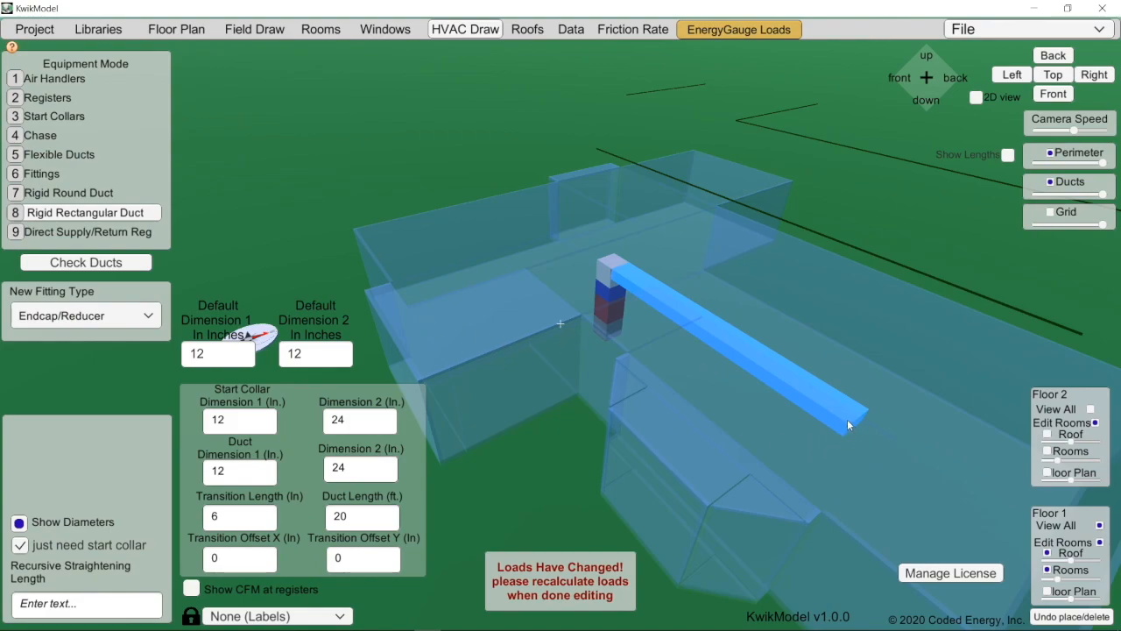
click(64, 177)
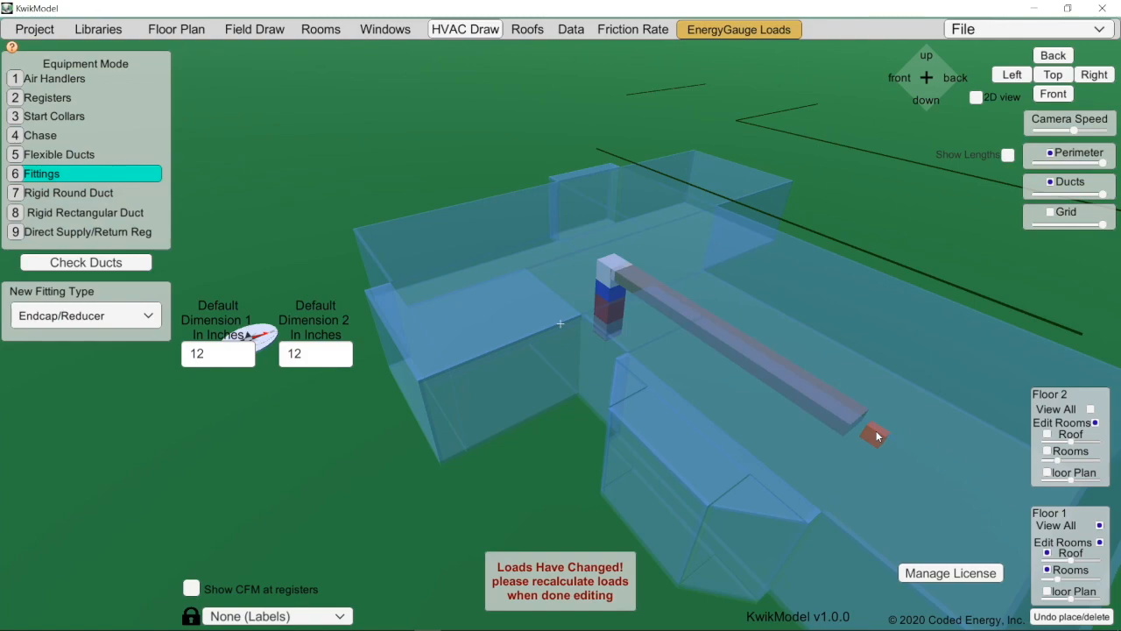
middle_drag(969, 467, 556, 318)
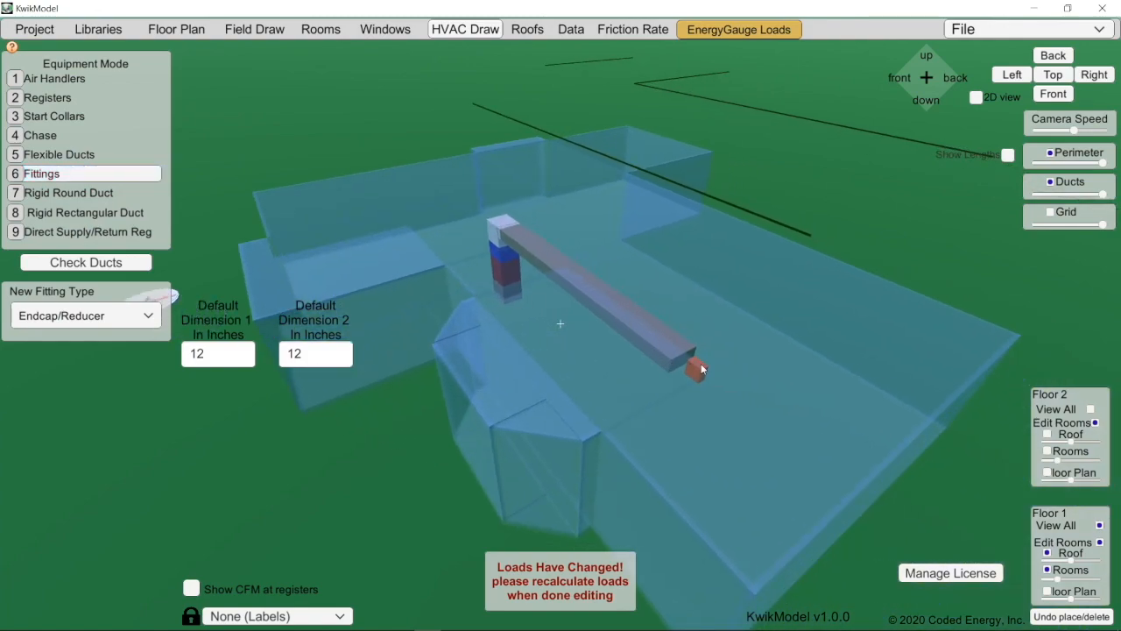
right_drag(694, 363, 740, 323)
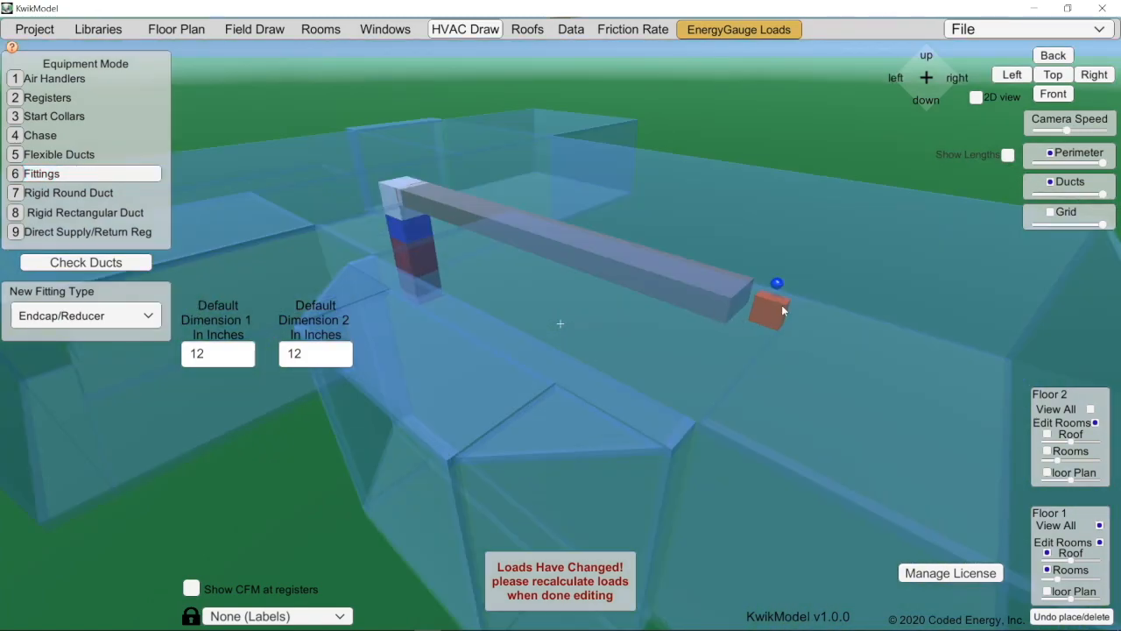
drag(770, 311, 993, 365)
middle_drag(972, 456, 704, 329)
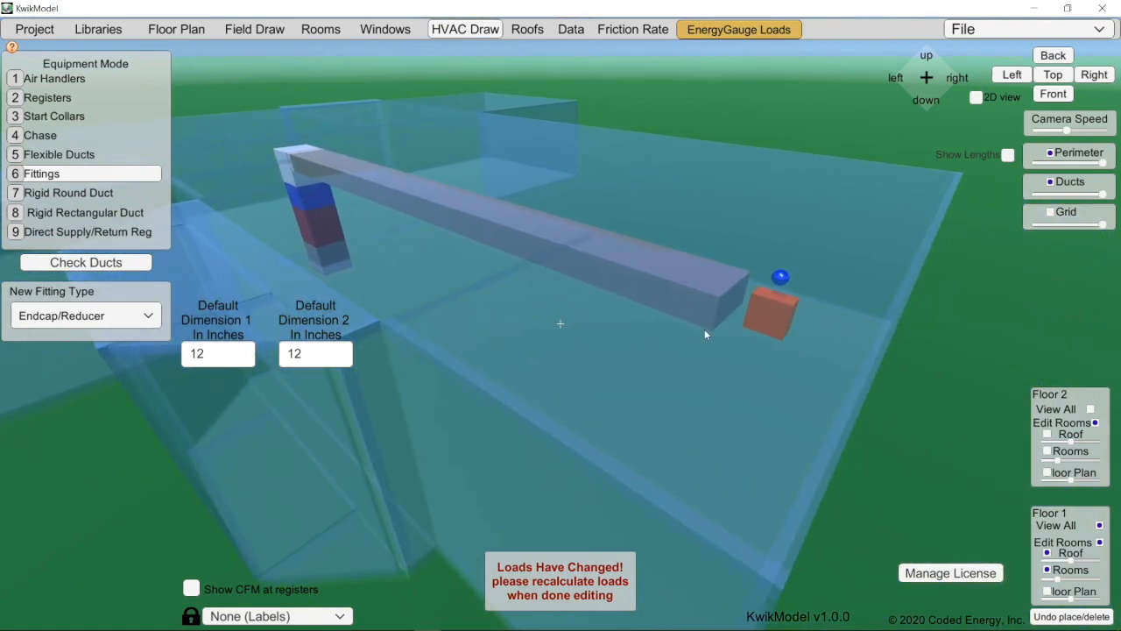
drag(763, 305, 891, 343)
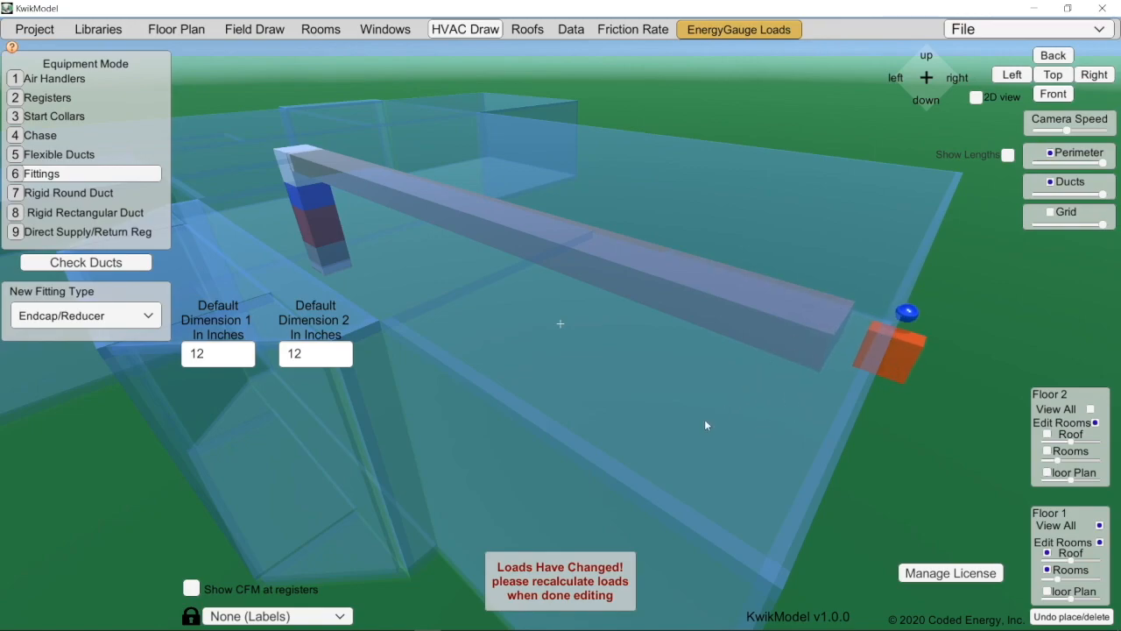
Place a rectangular start collar on the supply plenum face opposite the existing duct
right_drag(502, 309, 692, 273)
middle_drag(378, 275, 914, 304)
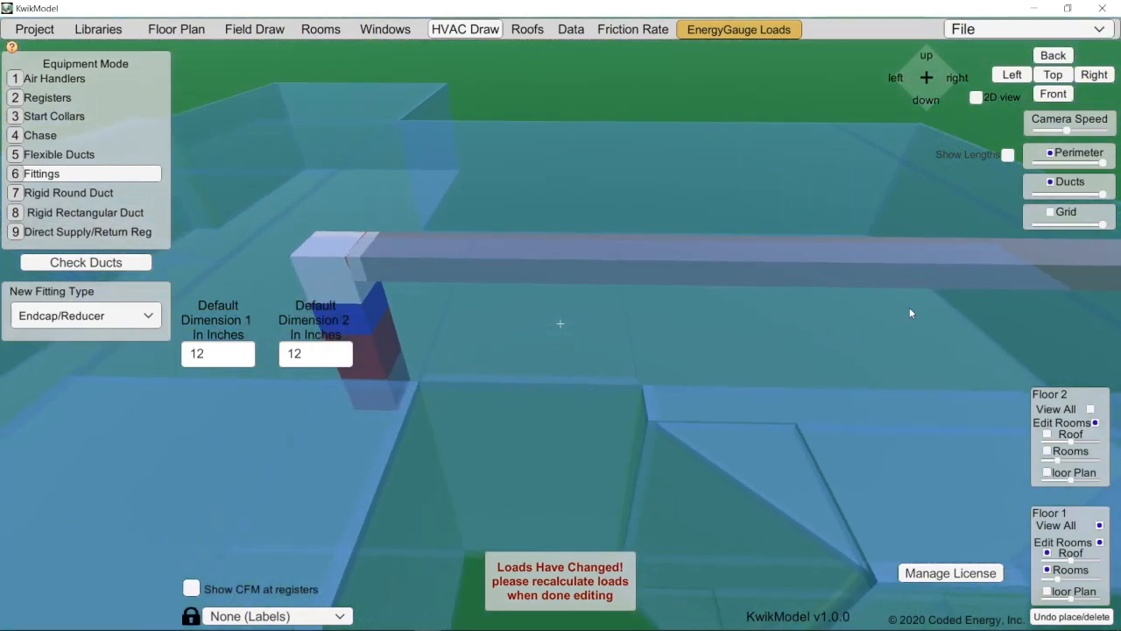
middle_drag(506, 295, 802, 356)
right_drag(802, 355, 912, 375)
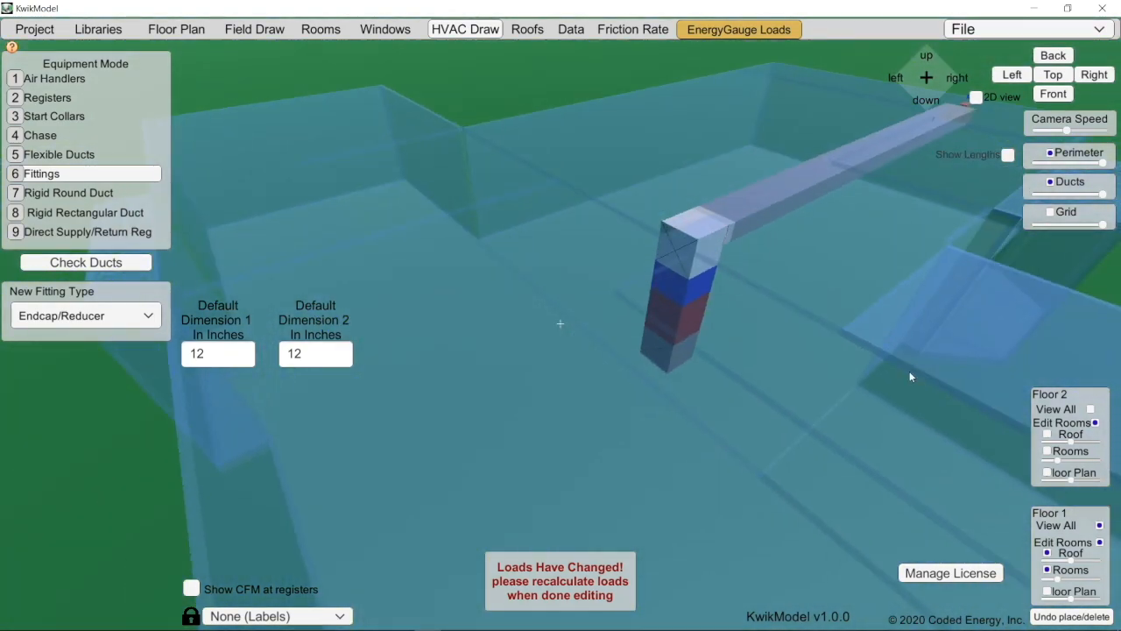
click(108, 122)
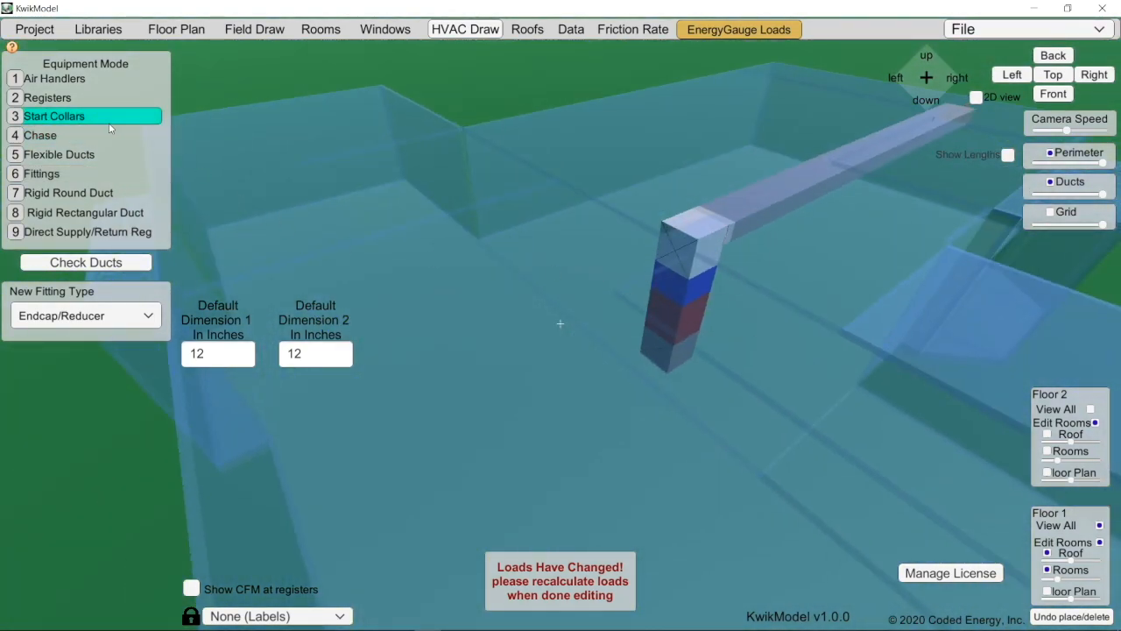
click(672, 235)
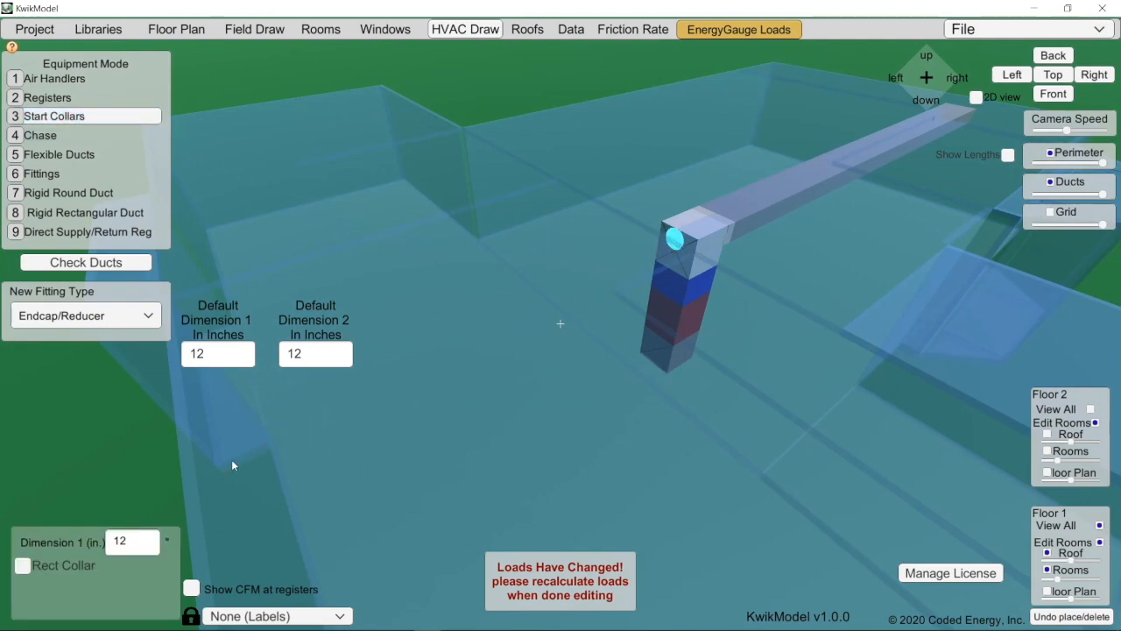
click(22, 566)
Size the second start collar to 24 by 12 inches and position it at the supply plenum's upper edge
click(147, 543)
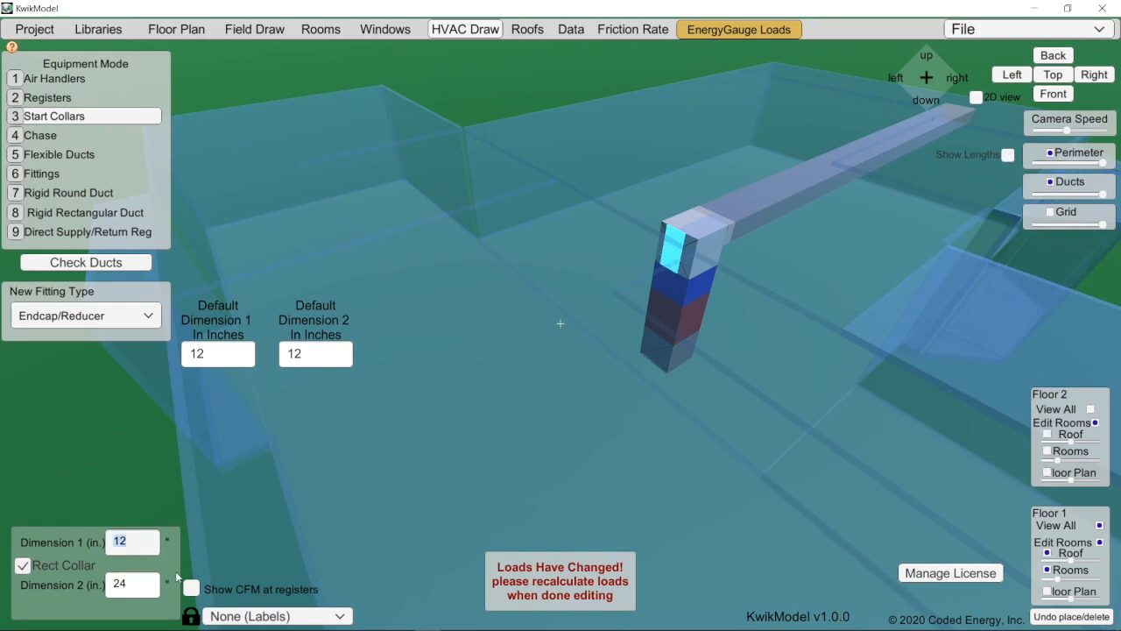
text(24)
click(670, 245)
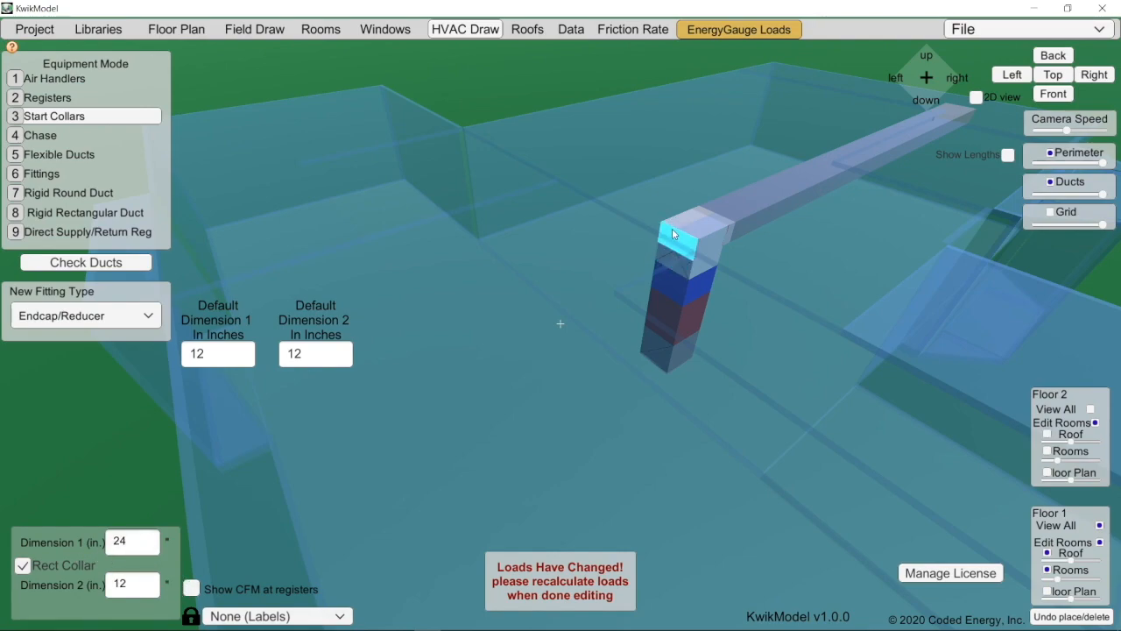
Draw a rigid rectangular duct outward from the second start collar on the supply plenum
click(671, 233)
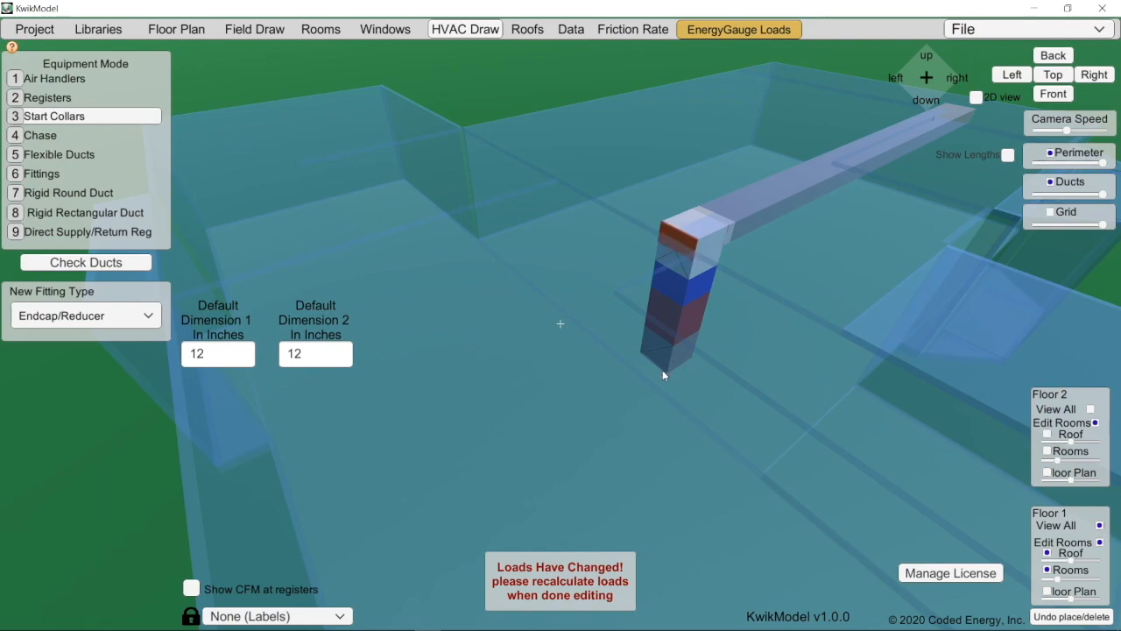
click(92, 213)
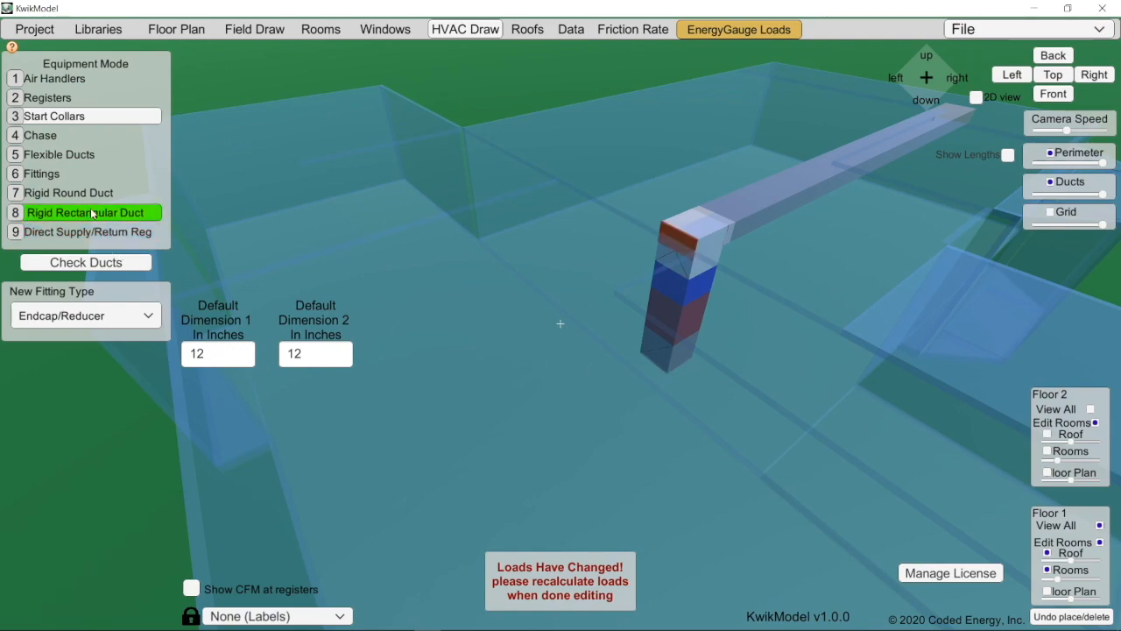
click(685, 251)
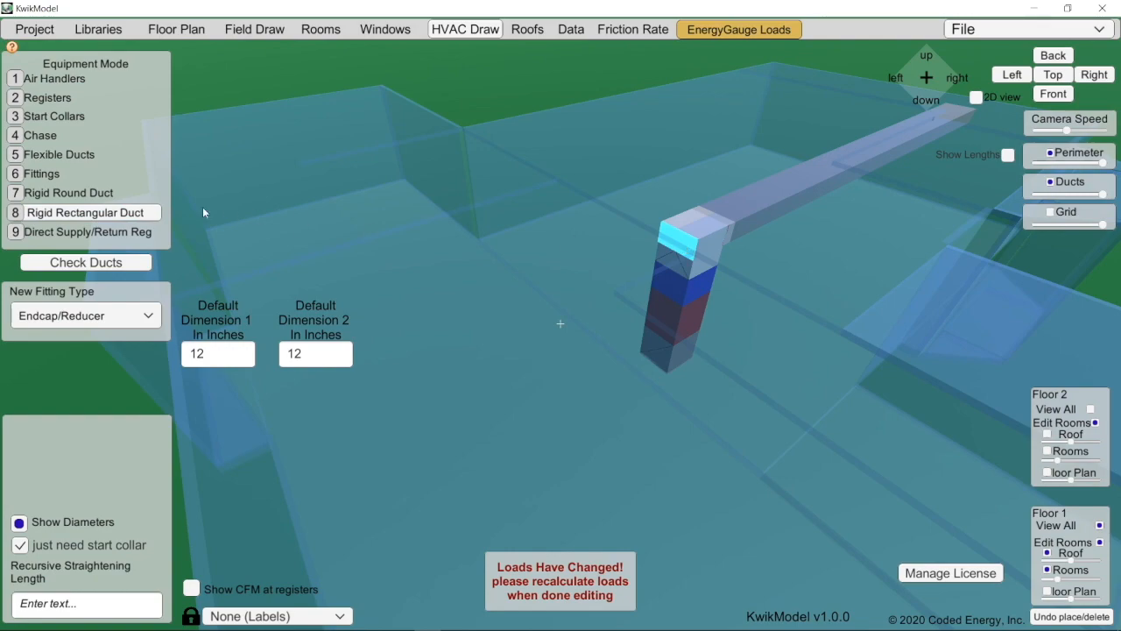
click(620, 264)
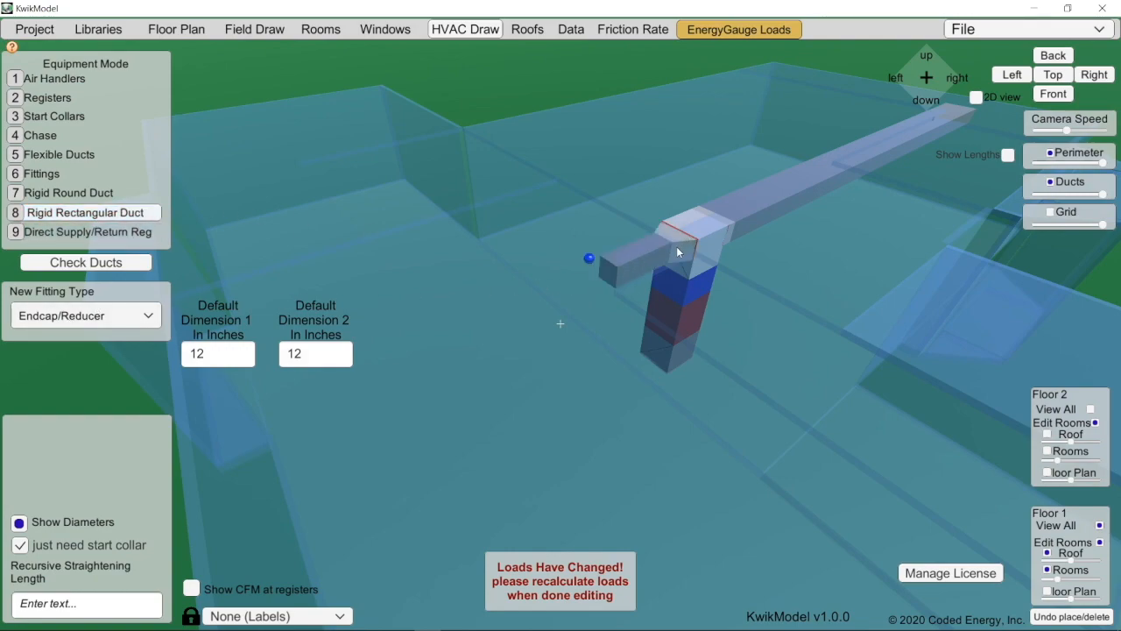
Set the new rectangular duct's first dimension to 24 inches
click(649, 264)
click(245, 468)
key(BackSpace)
key(BackSpace)
text(24)
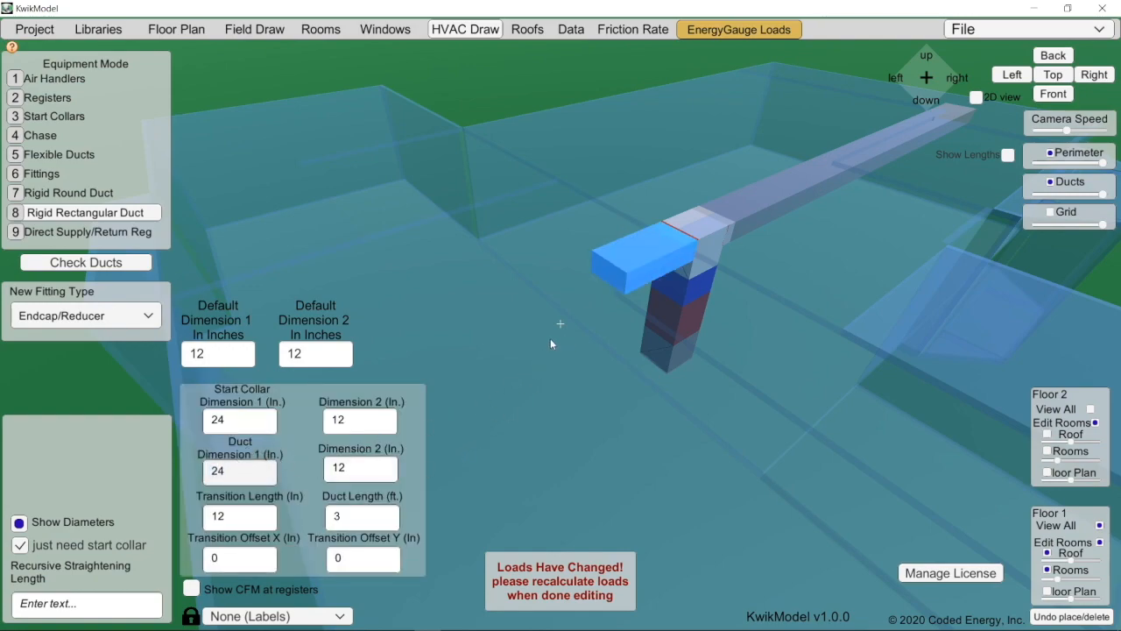
Lengthen the second trunk duct by moving its end fitting outward to the opposite outer wall of Floor 1
text(6)
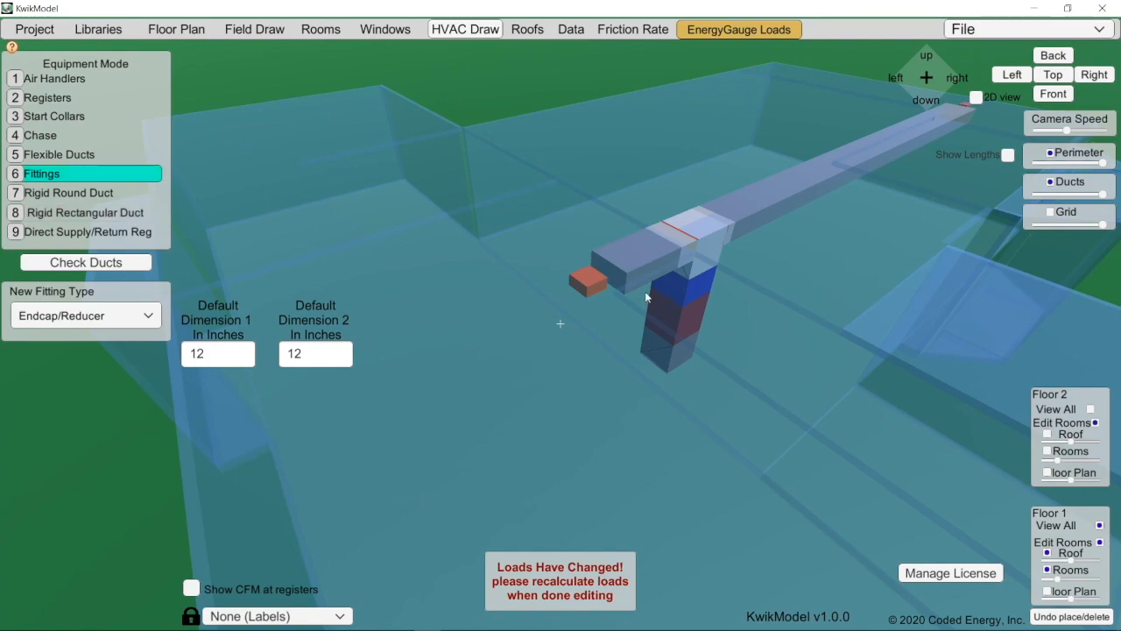
click(593, 281)
drag(580, 287, 249, 427)
middle_drag(401, 451, 516, 410)
drag(411, 379, 342, 405)
Display the Floor 2 floor plan over the model with both trunk ducts in view
scroll(566, 423, down, 5)
right_drag(647, 424, 638, 479)
scroll(637, 479, down, 3)
scroll(599, 491, up, 4)
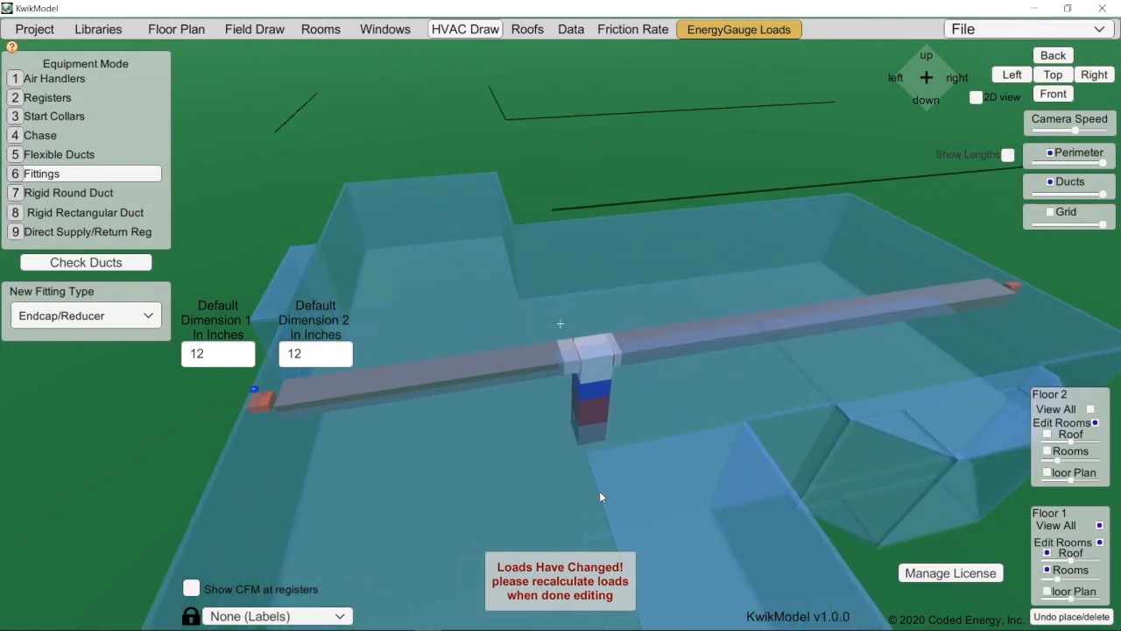
scroll(601, 496, down, 4)
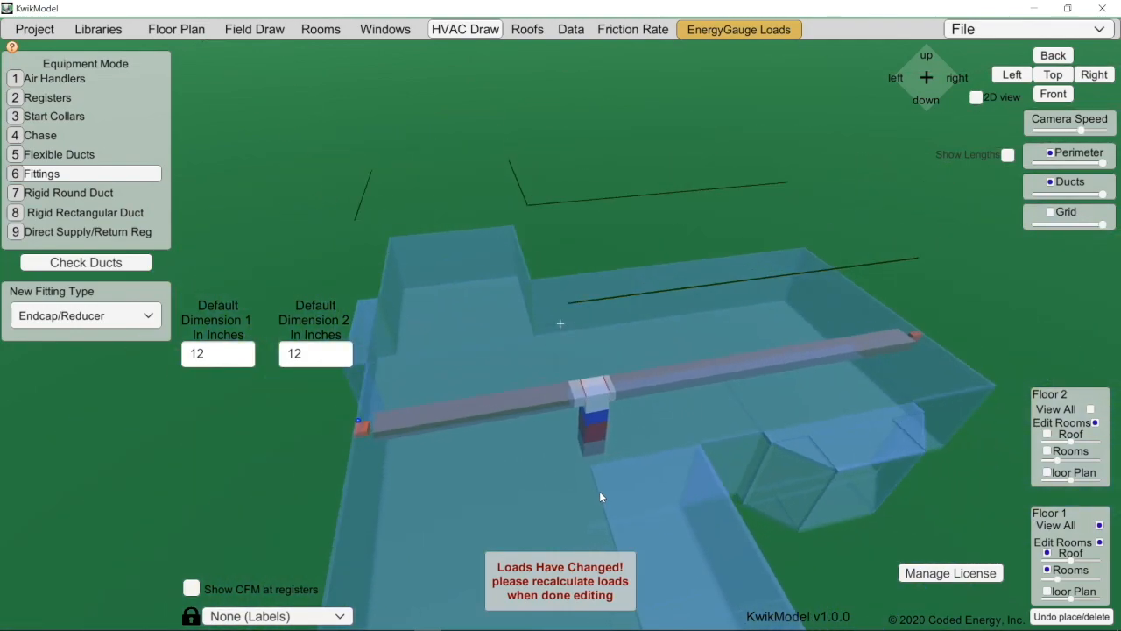
right_drag(599, 491, 562, 466)
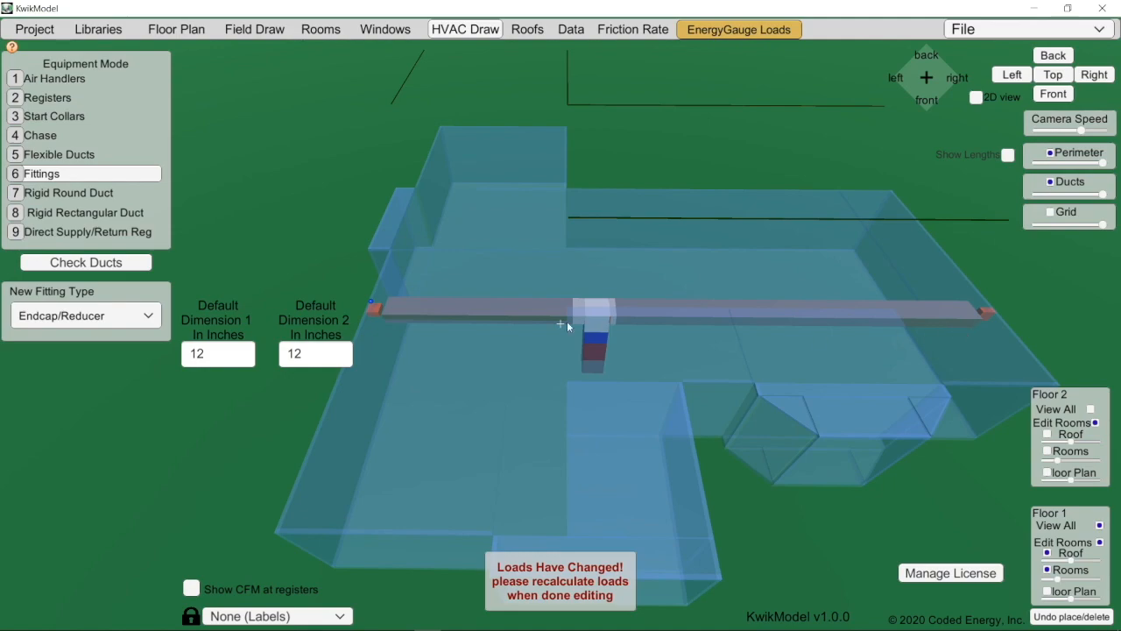
right_drag(517, 338, 404, 294)
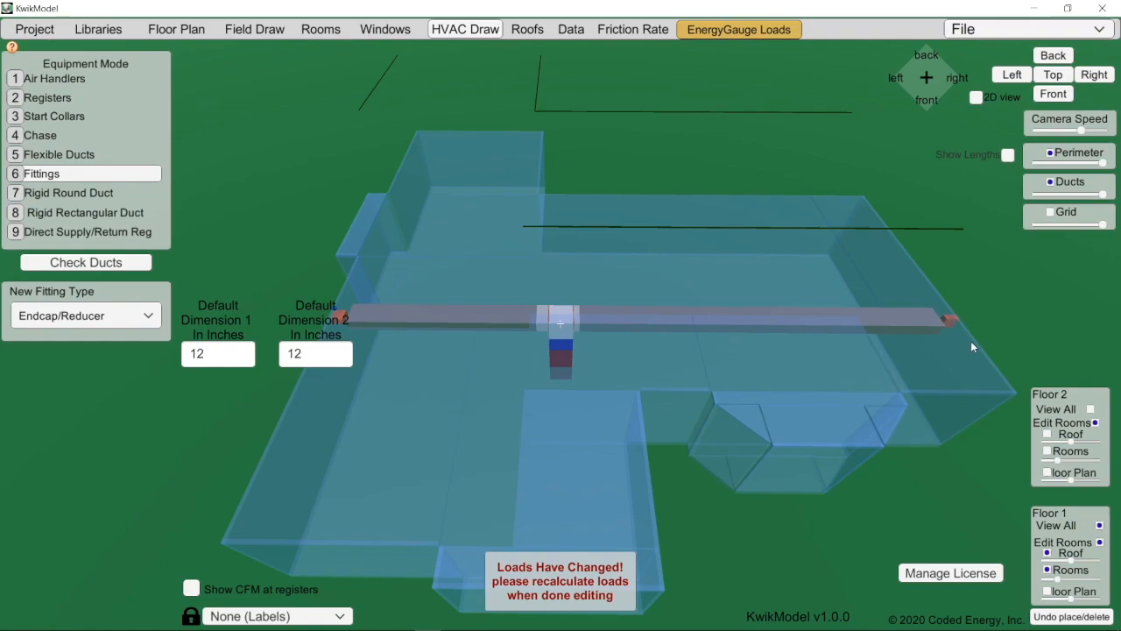
click(1046, 472)
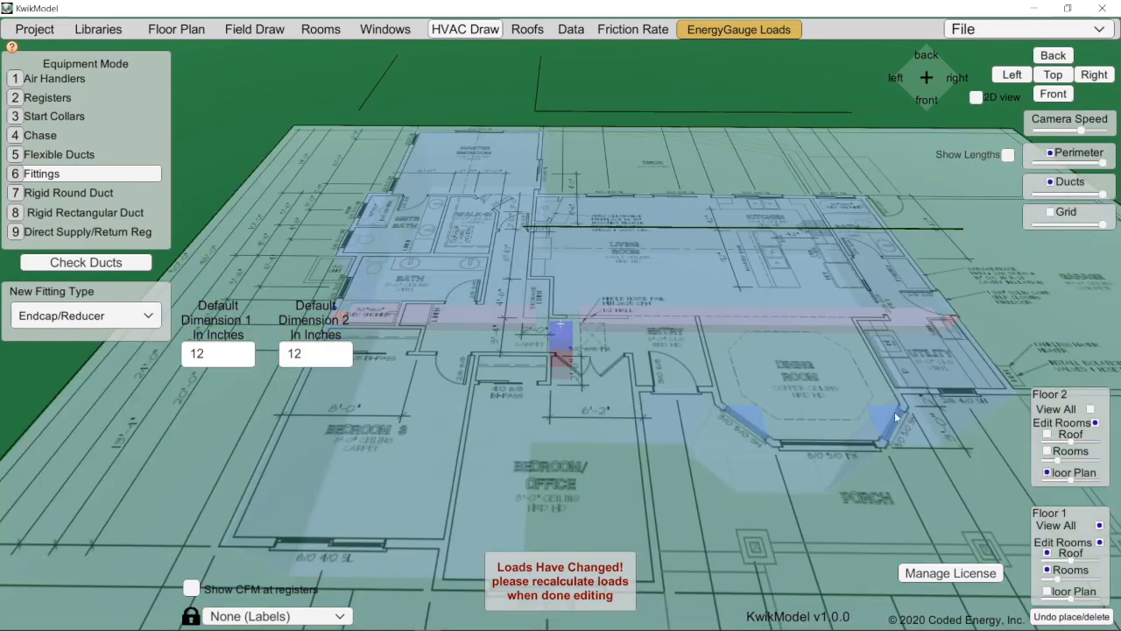
scroll(779, 359, down, 3)
right_drag(645, 411, 603, 393)
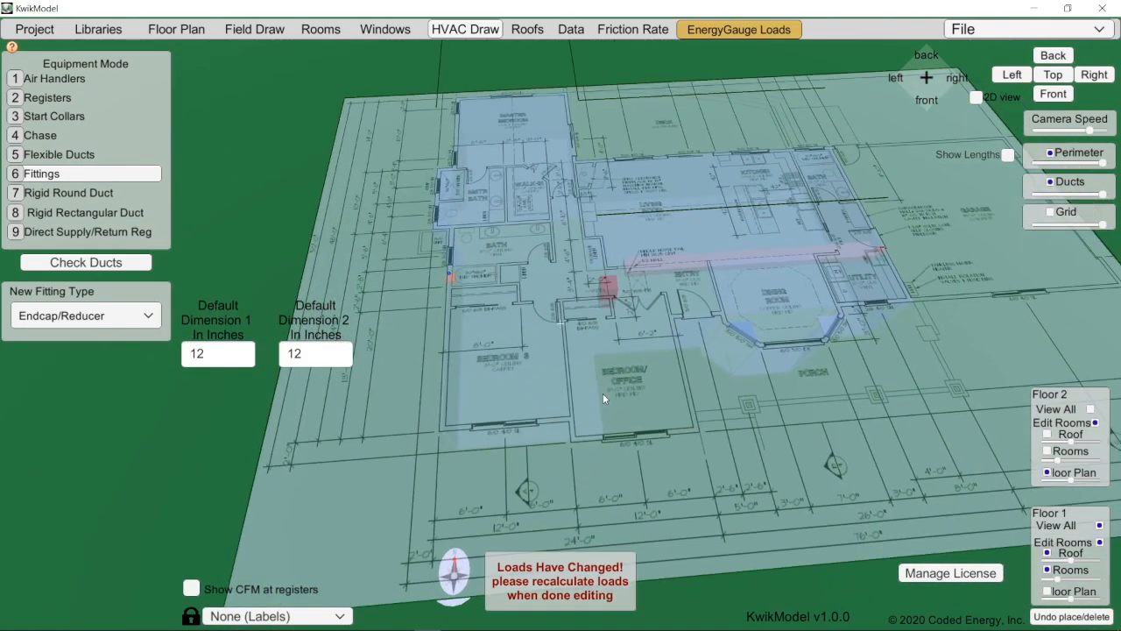
Enable floor placement for registers and place a 12 by 6 inch register, rotated, in front of the Bedroom 3 window
click(48, 98)
click(15, 361)
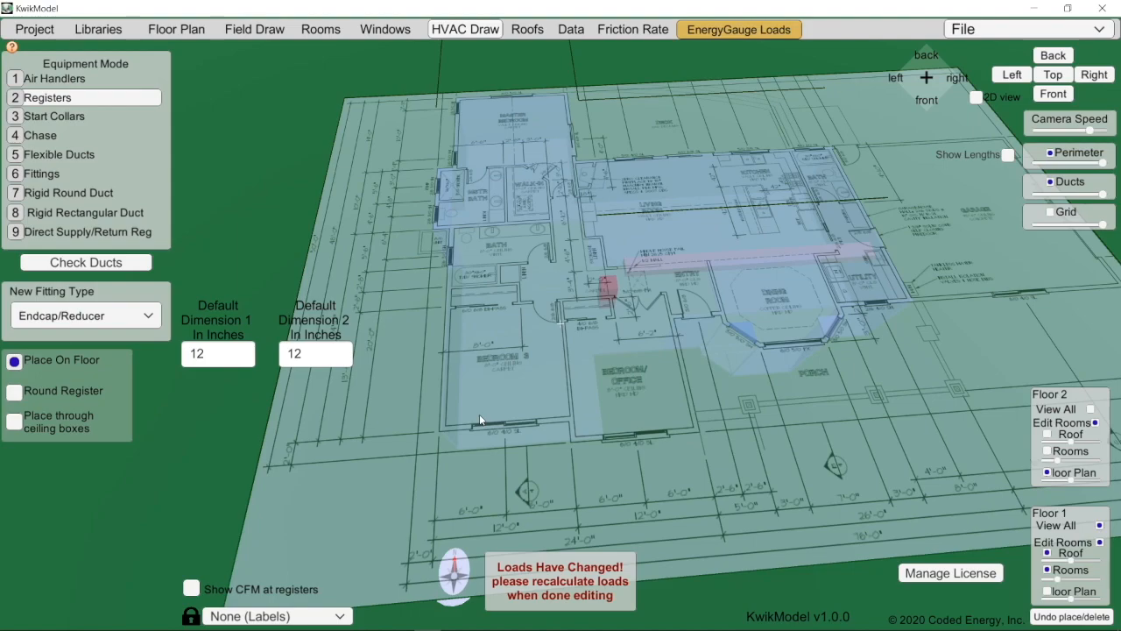
click(505, 405)
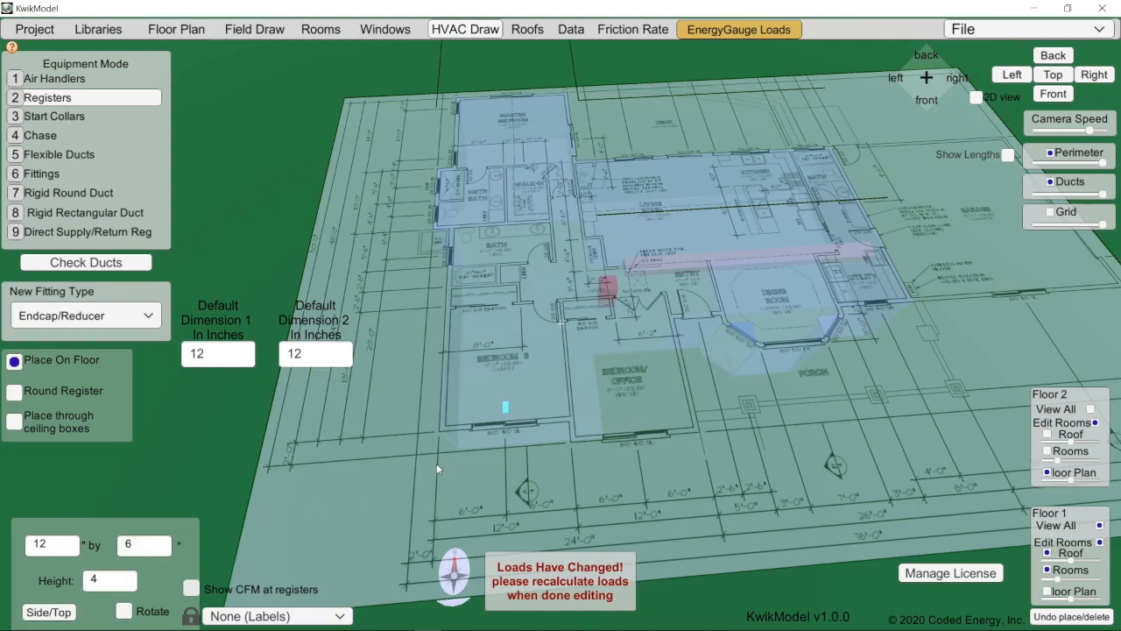
scroll(507, 425, up, 1)
scroll(507, 421, up, 5)
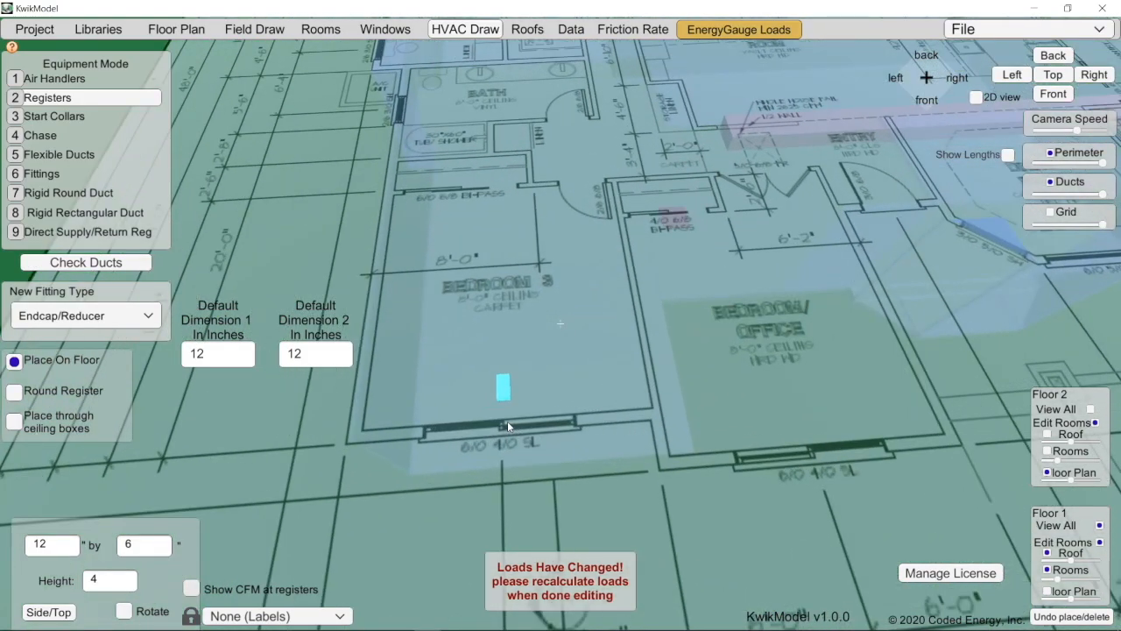
key(r)
scroll(500, 390, up, 1)
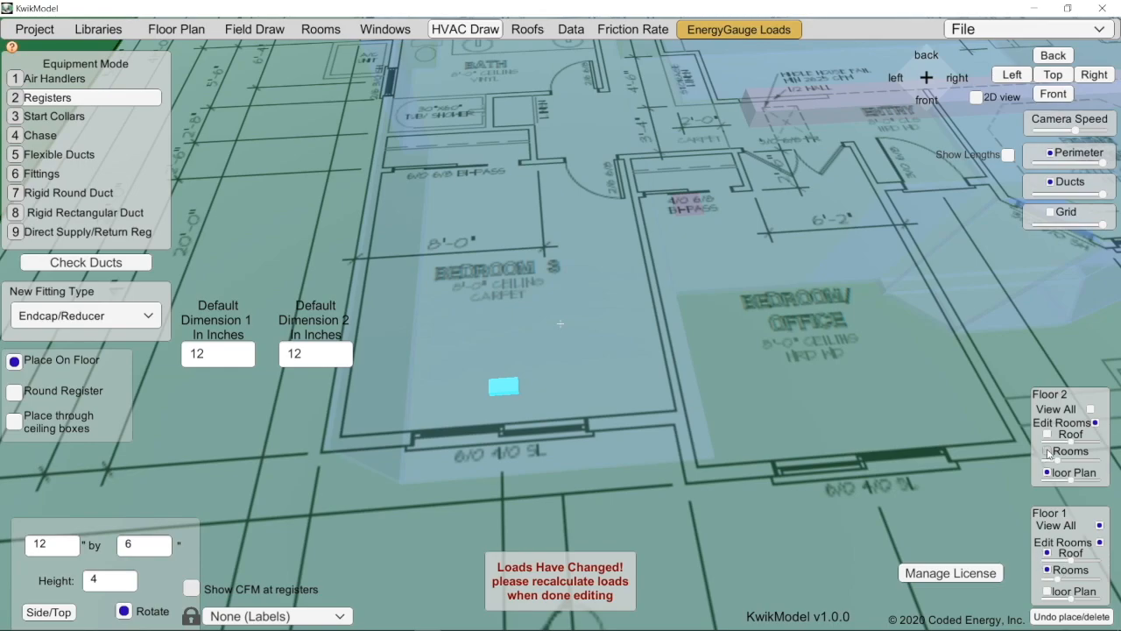
Show the Floor 2 rooms and reduce their opacity to the minimum, keeping the floor plan displayed
click(1047, 451)
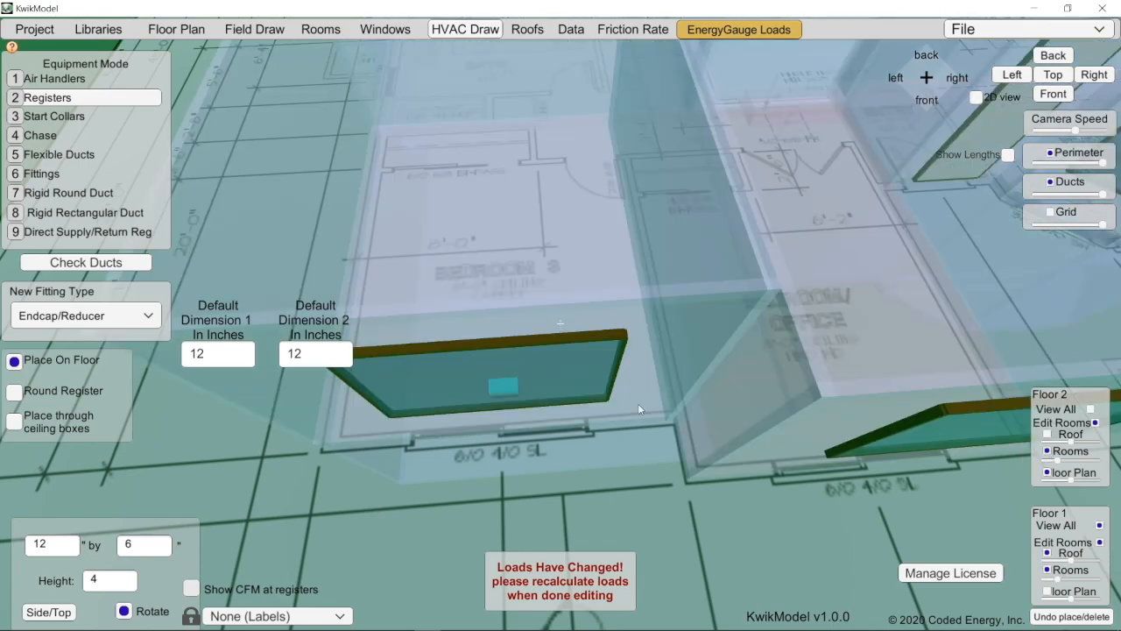
click(1047, 471)
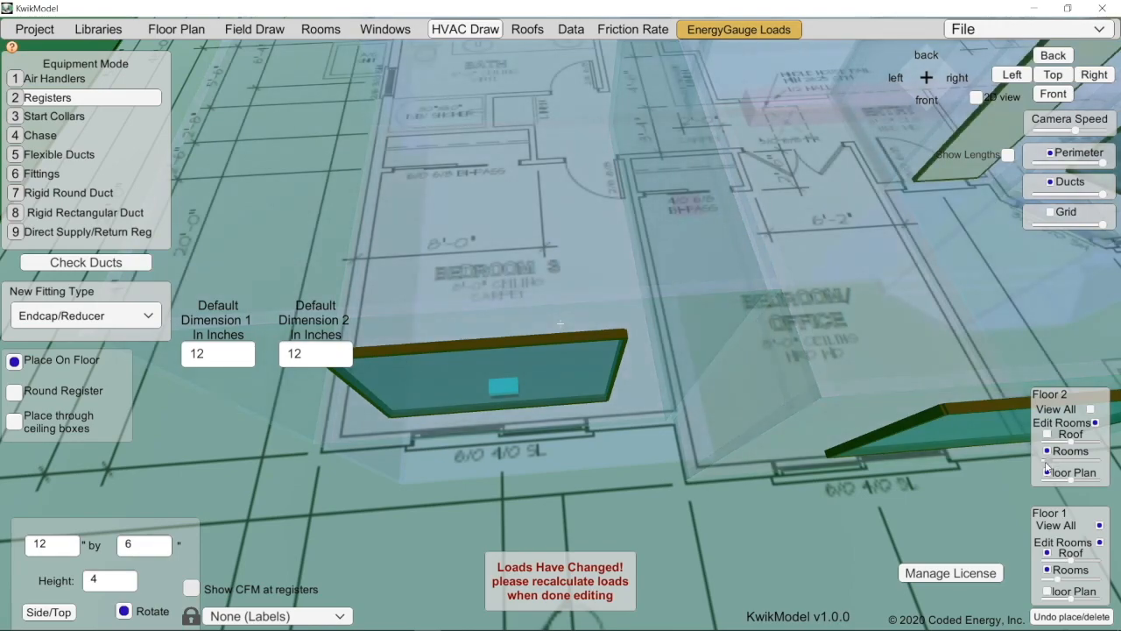
drag(1046, 463, 1036, 463)
mouse_move(543, 473)
right_down()
mouse_move(681, 471)
mouse_move(560, 473)
right_up()
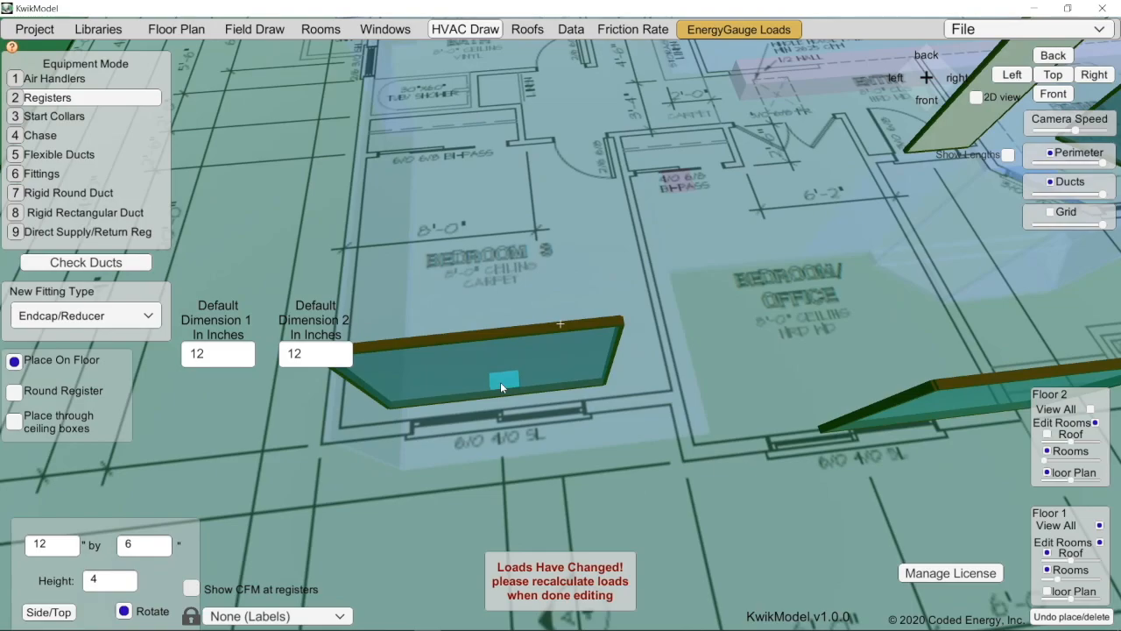
Place a floor register in the Bedroom/Office near its window and rotate it
right_drag(798, 423, 385, 408)
click(598, 382)
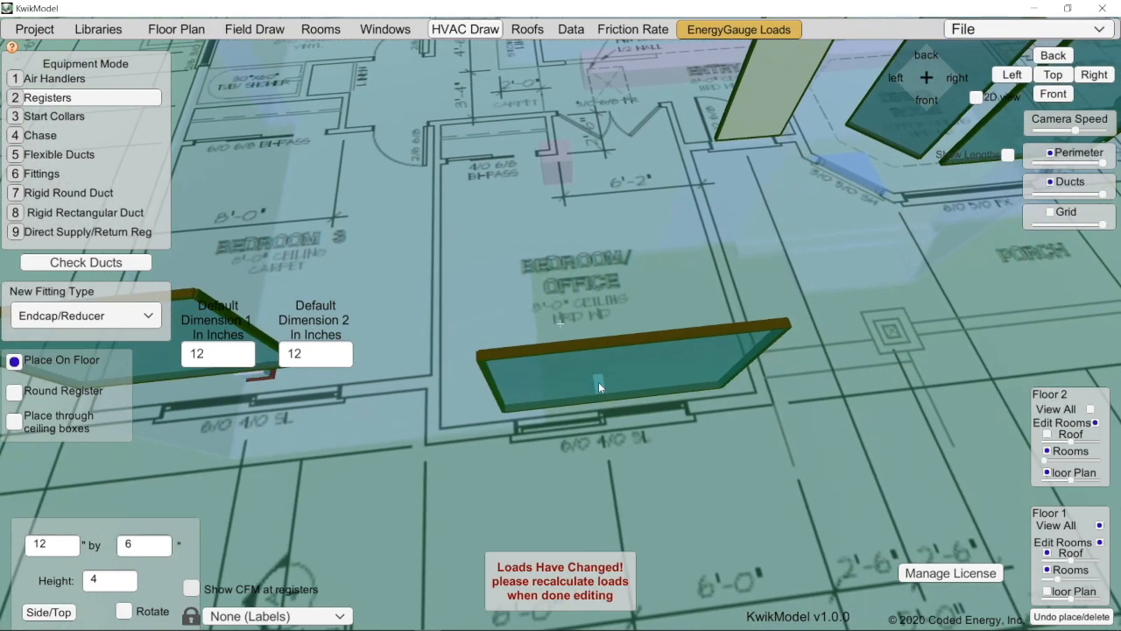
key(r)
From the top view, place a rotated floor register at the dining room's front window
right_drag(598, 382, 465, 338)
click(1053, 75)
scroll(613, 410, up, 5)
click(587, 421)
key(r)
right_drag(587, 425, 857, 250)
Delete the misplaced register in the Bedroom/Office and place a rotated one directly in front of its window
click(444, 414)
key(Delete)
click(386, 502)
key(r)
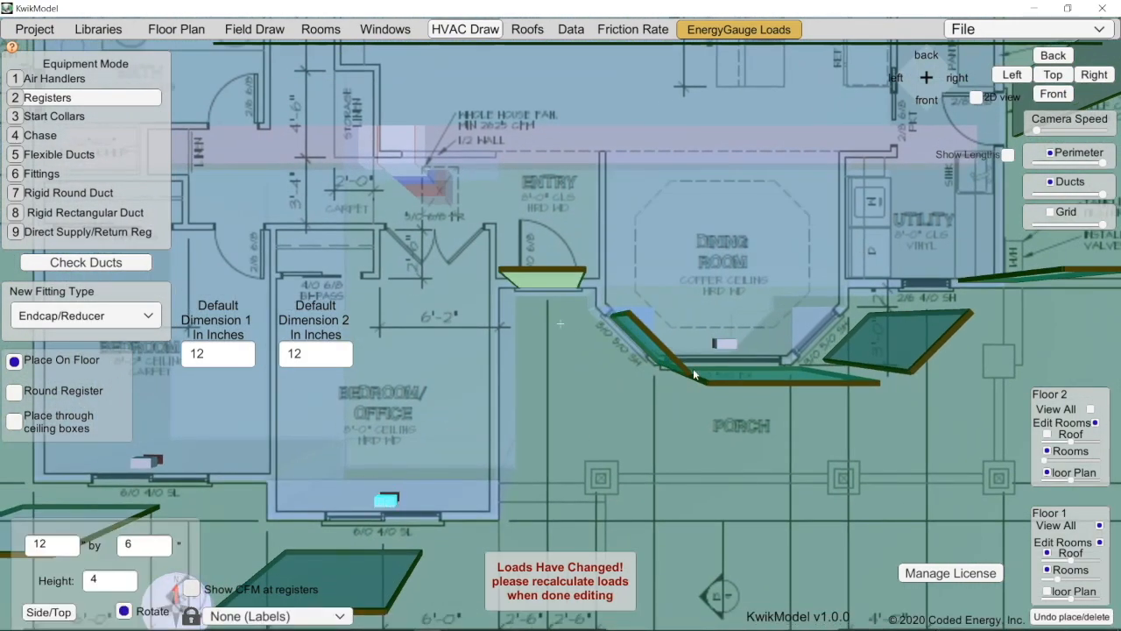
Place a rotated floor register in front of the utility room window
right_drag(721, 354, 493, 427)
click(696, 339)
key(r)
Place an unrotated floor register in the bath beside the kitchen and a rotated one along the kitchen's window wall
right_drag(696, 339, 668, 486)
click(1060, 130)
right_drag(570, 151, 395, 227)
click(476, 213)
click(303, 178)
key(r)
Place a rotated floor register at the living room's rear windows
right_drag(568, 210, 902, 233)
click(449, 165)
key(r)
Place two rotated floor registers along the master bedroom's rear wall
right_drag(448, 165, 806, 434)
click(537, 152)
key(r)
click(346, 151)
key(r)
Place a rotated floor register in the master bath and an unrotated one by the hall bath's window
right_drag(353, 550, 468, 391)
click(468, 394)
key(r)
right_drag(532, 260, 492, 131)
click(431, 403)
Hide the Floor 2 rooms, roof and floor plan, leaving only the Floor 1 rooms with the ducts and registers
scroll(492, 132, down, 5)
right_drag(321, 371, 301, 379)
right_drag(755, 192, 658, 323)
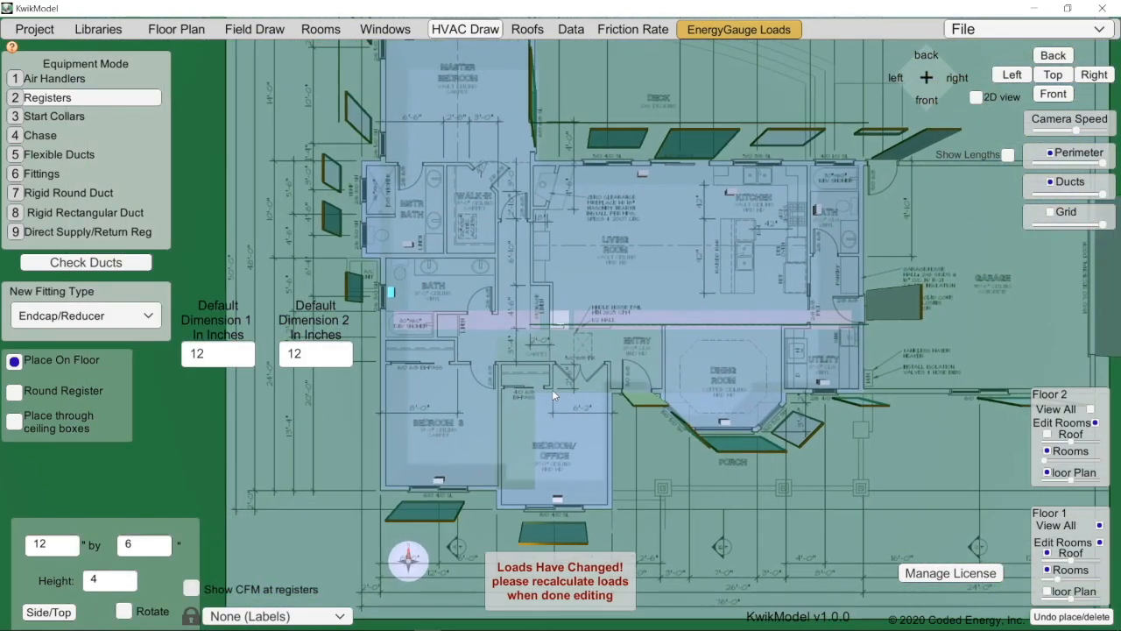
scroll(658, 322, down, 4)
scroll(659, 322, up, 5)
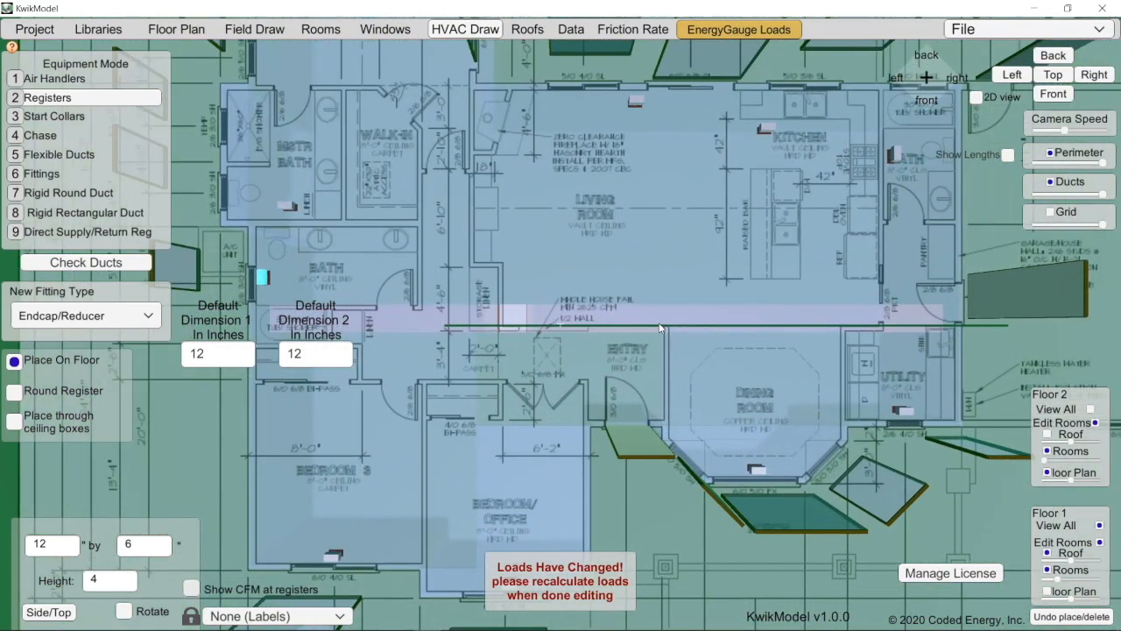
scroll(660, 324, up, 4)
scroll(656, 329, down, 1)
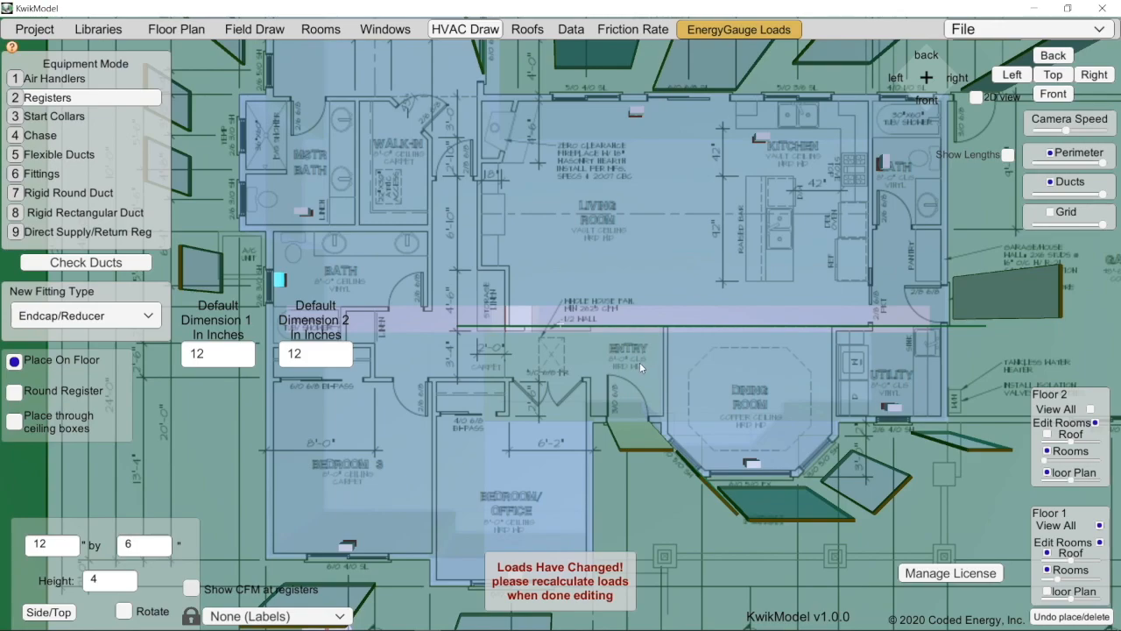
right_drag(673, 355, 347, 218)
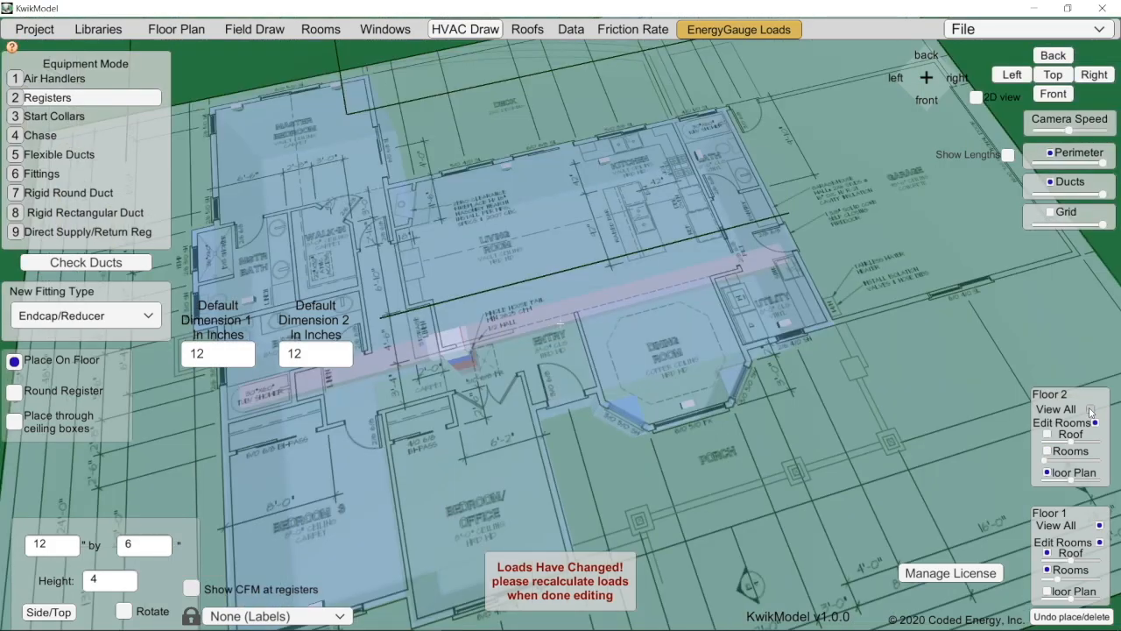
click(1089, 410)
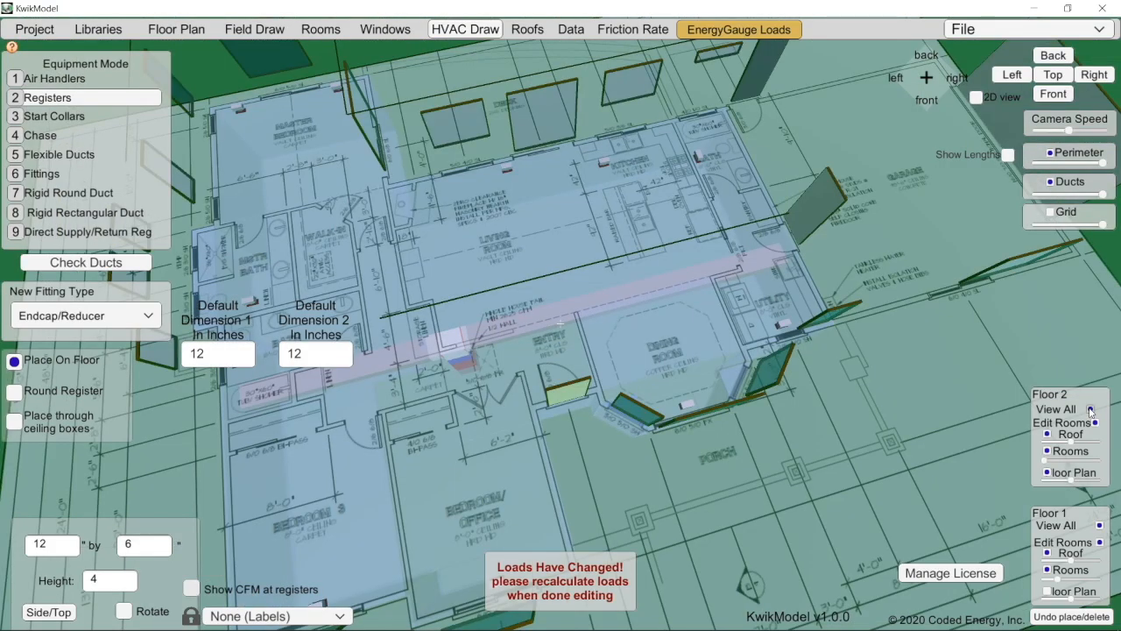
click(1090, 410)
Examine the register positions relative to the trunk ducts and air handler from several angles
middle_drag(627, 420, 829, 254)
scroll(557, 385, down, 3)
right_drag(506, 330, 576, 407)
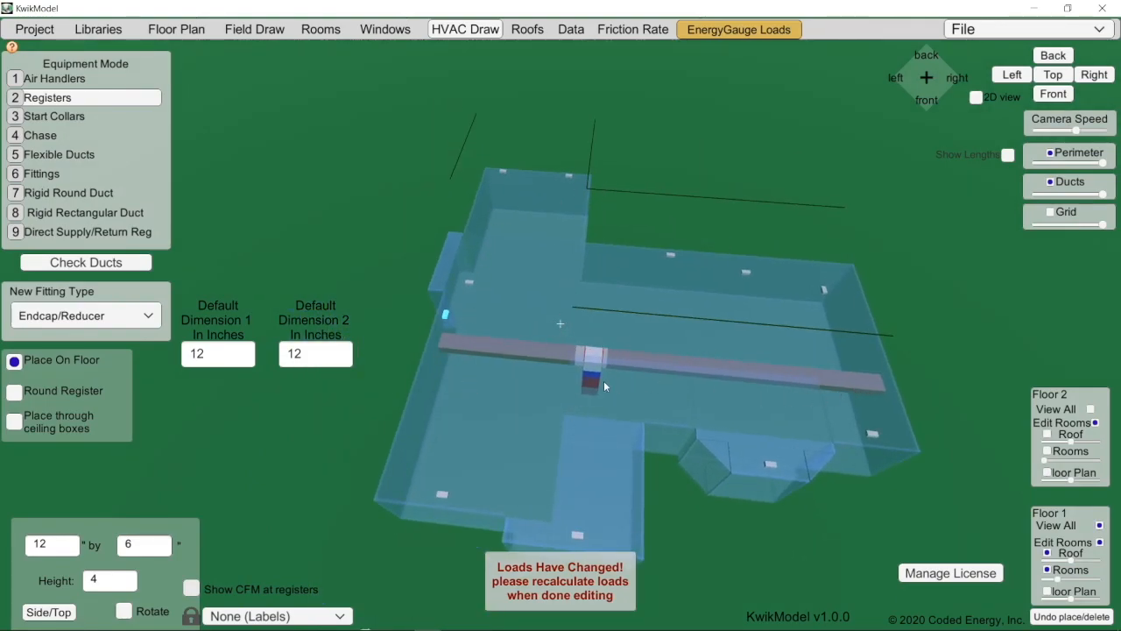
right_drag(489, 489, 531, 230)
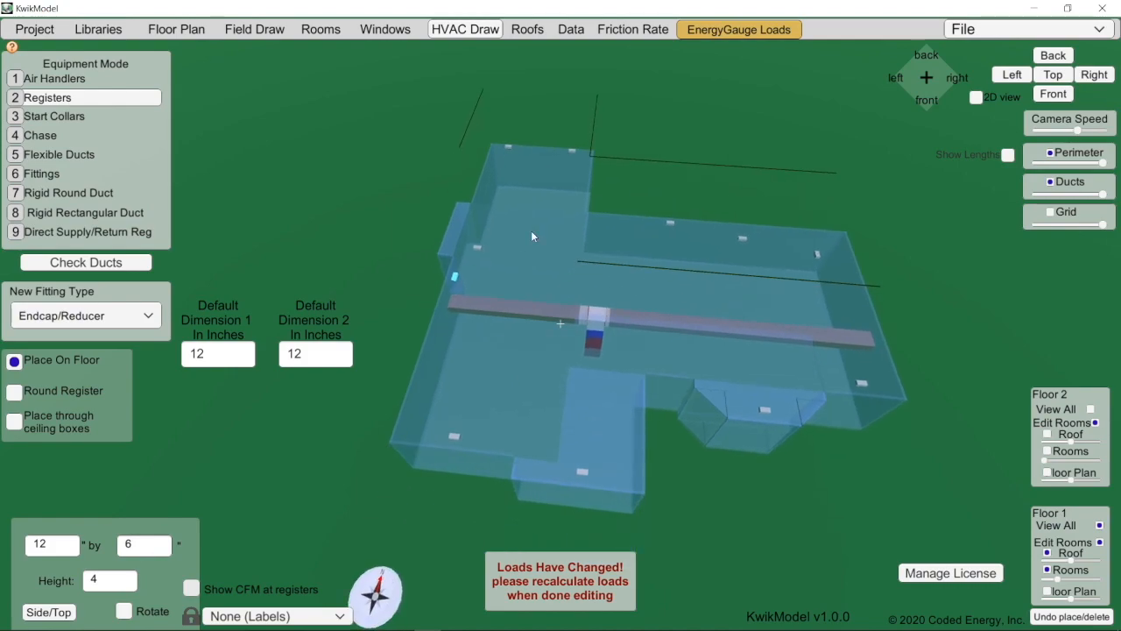
scroll(584, 490, up, 3)
scroll(503, 395, up, 3)
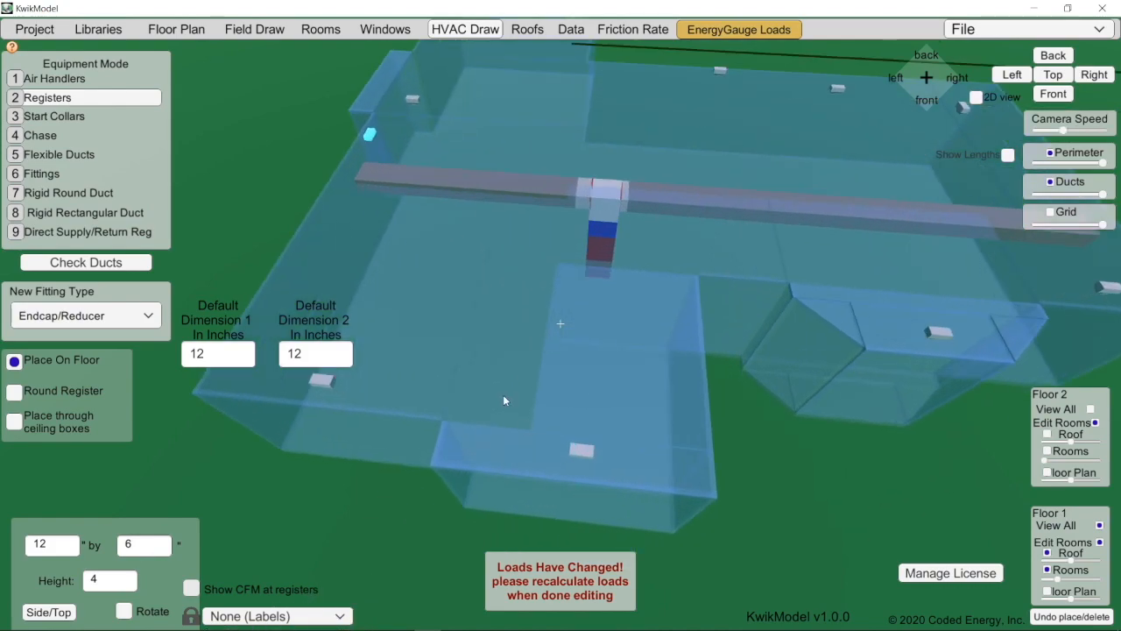
right_drag(526, 382, 603, 360)
right_drag(437, 377, 771, 269)
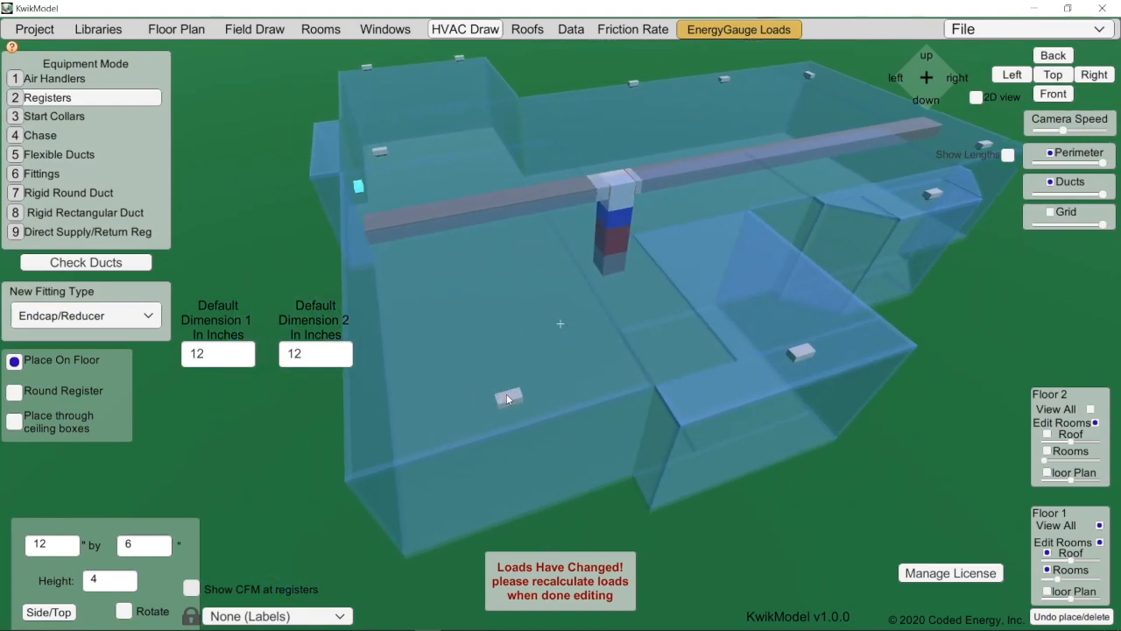
right_drag(470, 212, 368, 276)
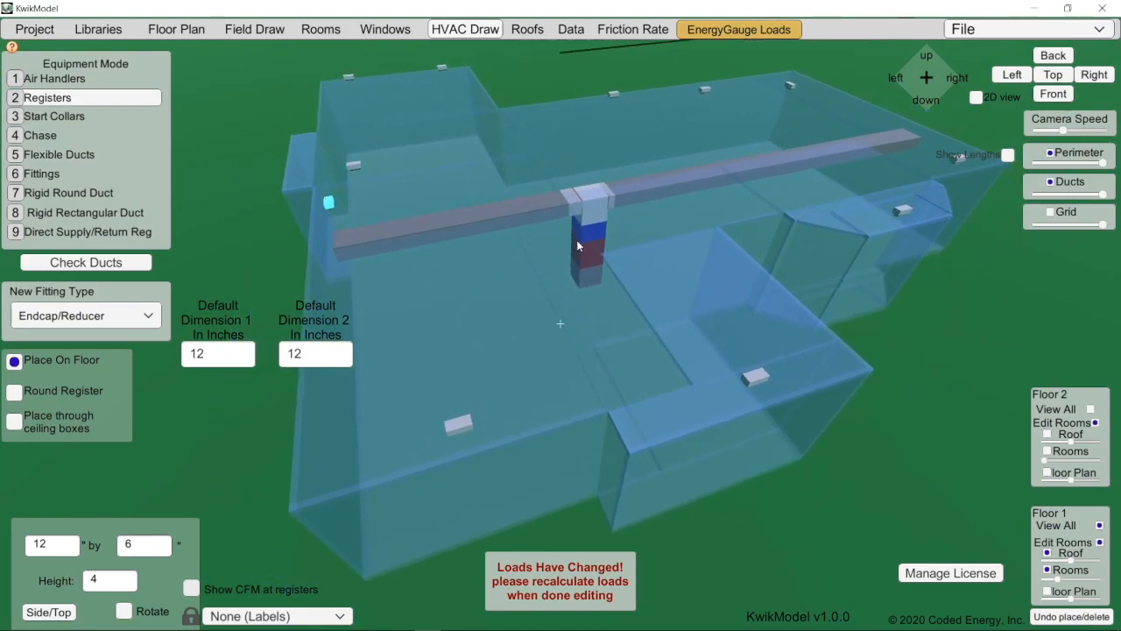
Turn on the grid and inspect the trunk duct's end near the hall bath register
click(1052, 212)
right_drag(788, 253, 422, 70)
middle_drag(422, 71, 653, 348)
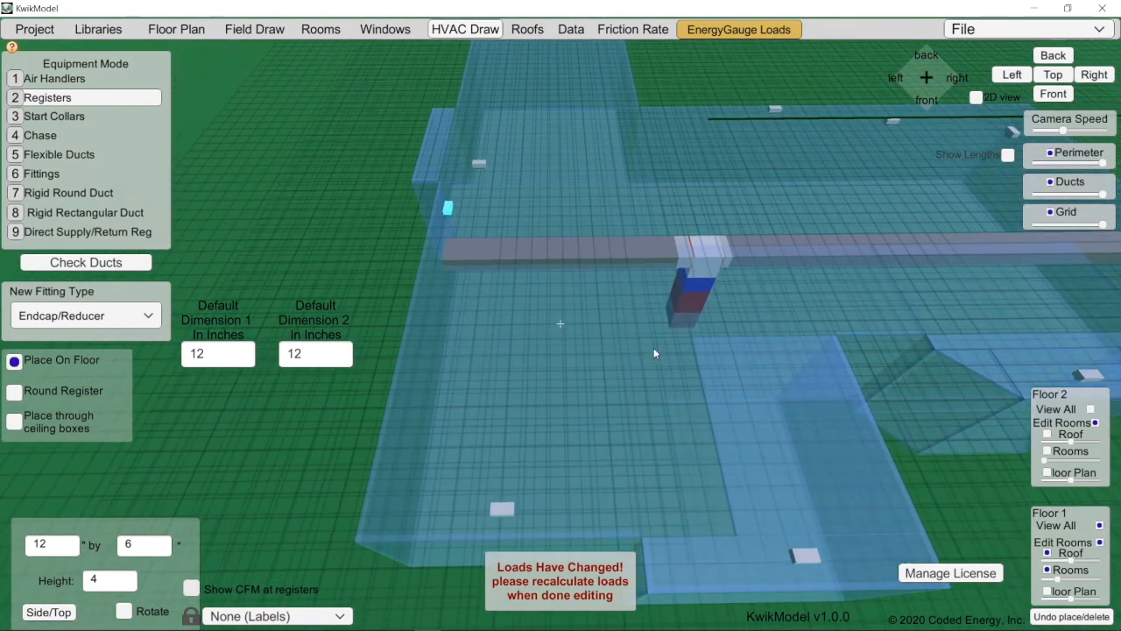
scroll(475, 290, up, 4)
middle_drag(517, 195, 480, 237)
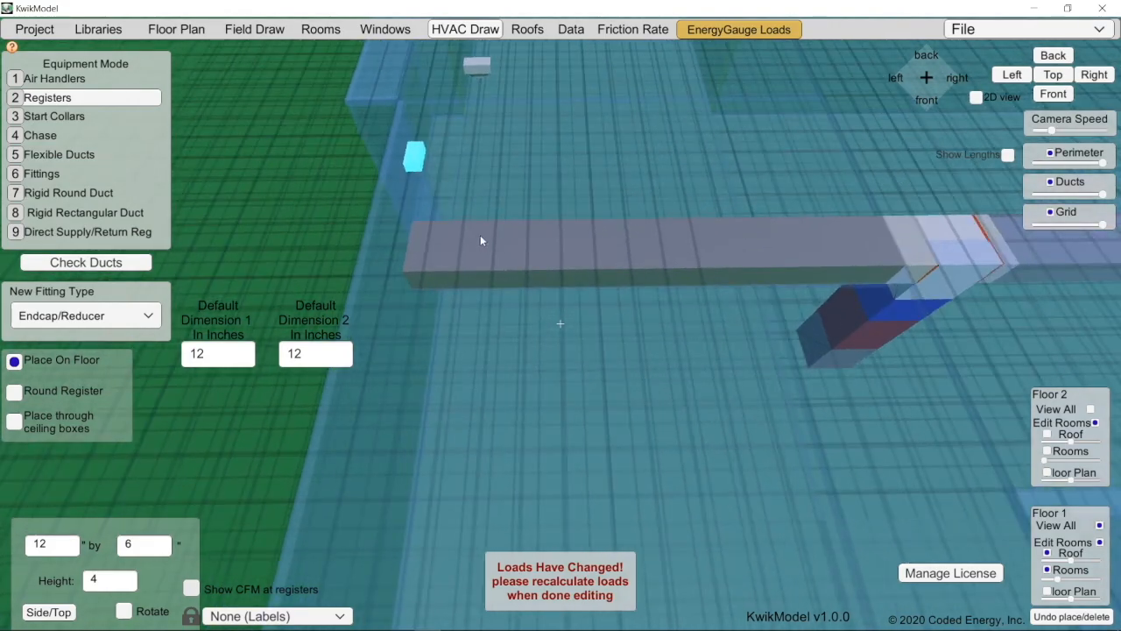
scroll(607, 260, down, 3)
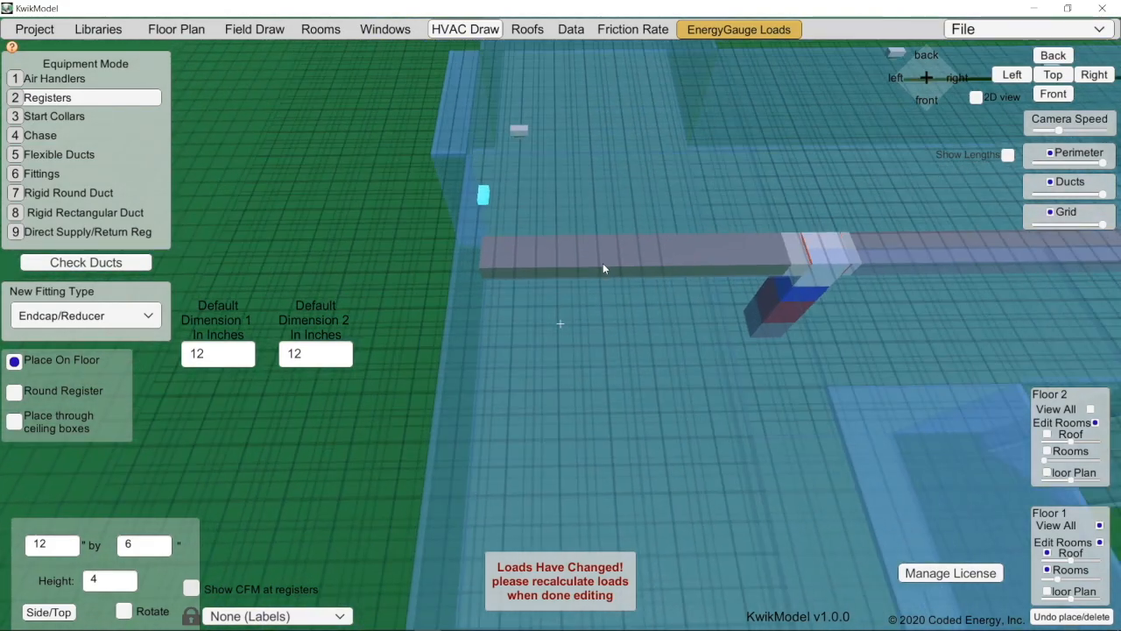
middle_drag(583, 138, 403, 541)
middle_drag(651, 185, 610, 355)
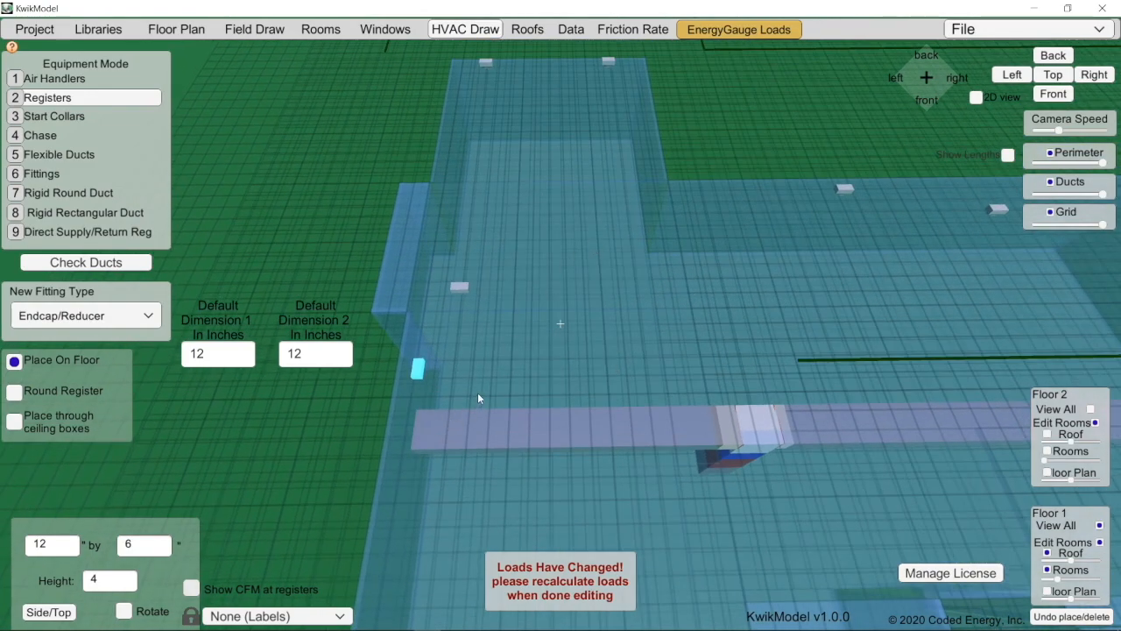
Switch the register beside the trunk duct's end to a side outlet and rotate it so the outlet faces the trunk
middle_drag(476, 393, 647, 293)
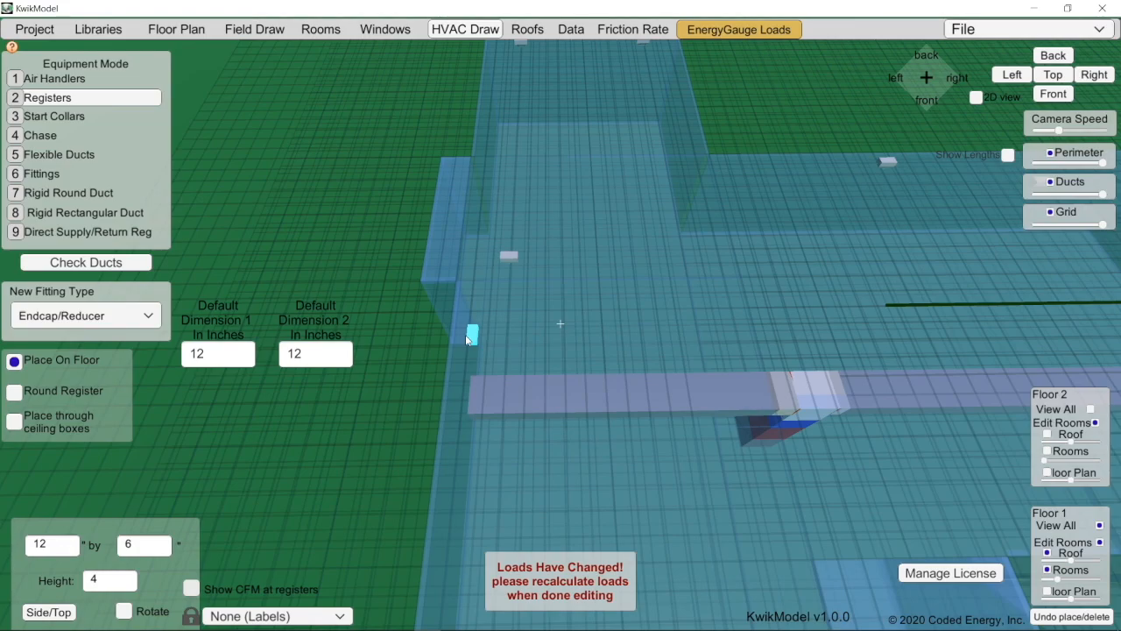
right_drag(453, 343, 521, 354)
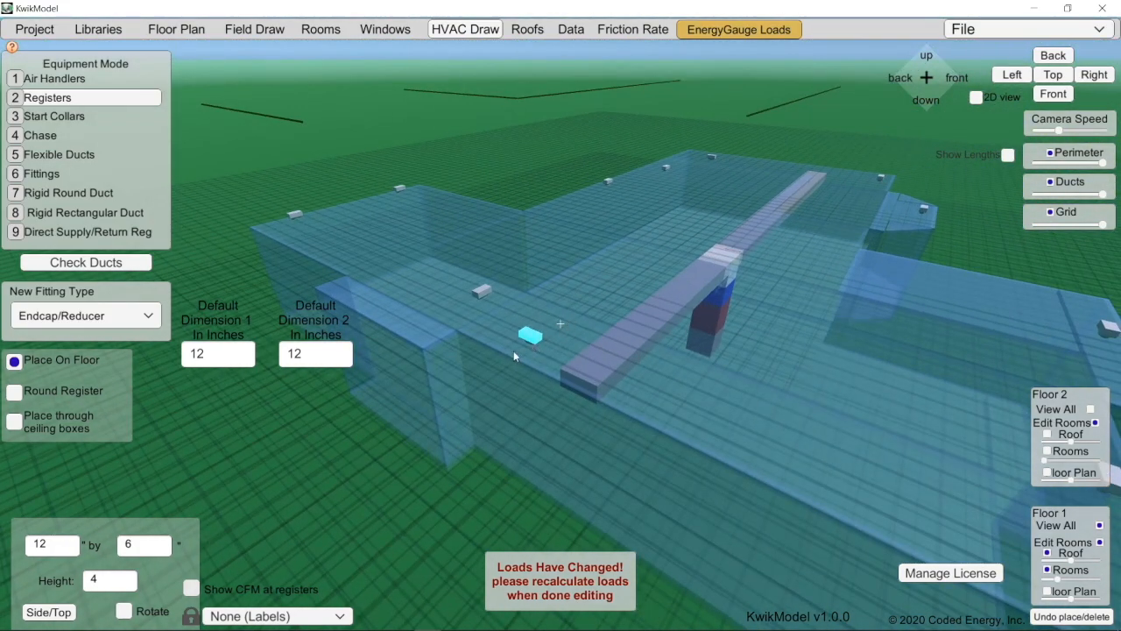
scroll(535, 341, up, 3)
right_drag(515, 400, 520, 387)
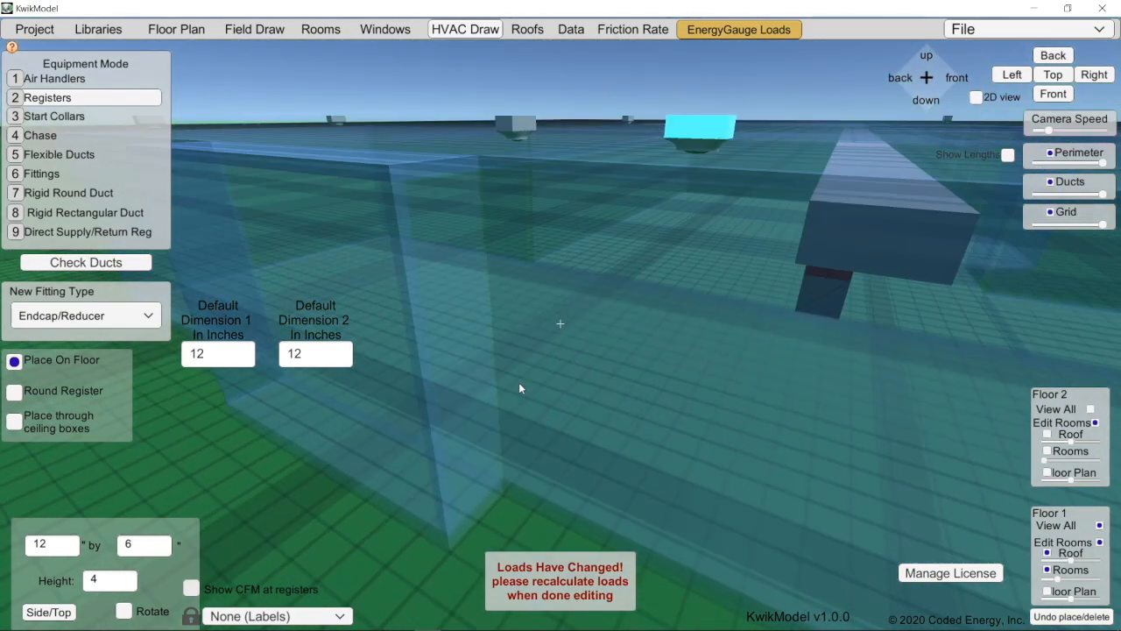
right_drag(743, 171, 709, 195)
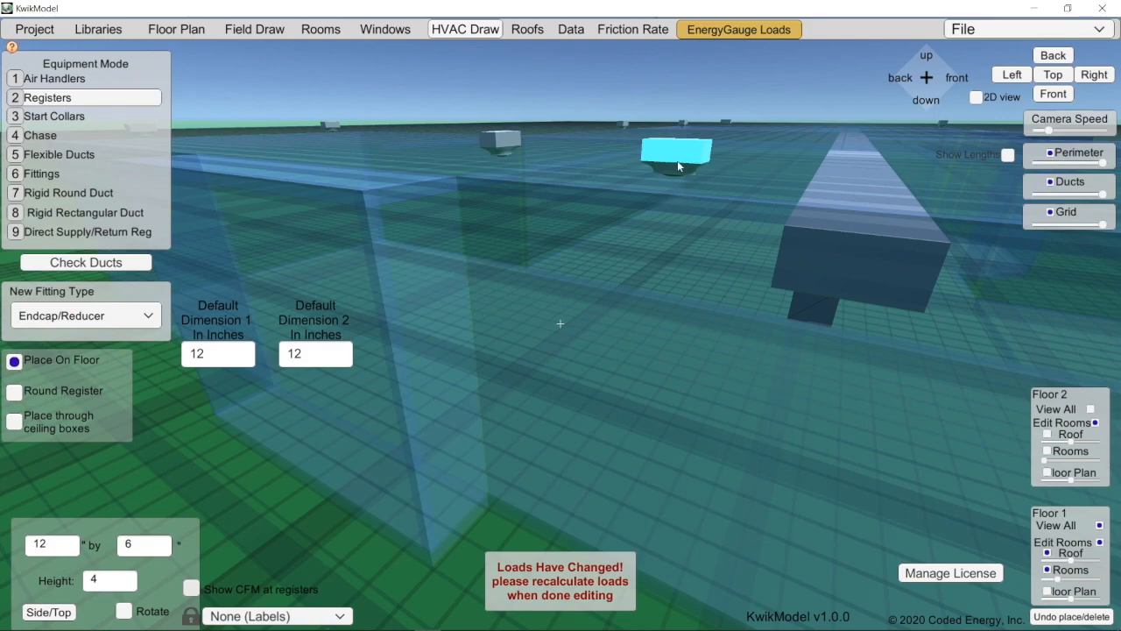
click(51, 612)
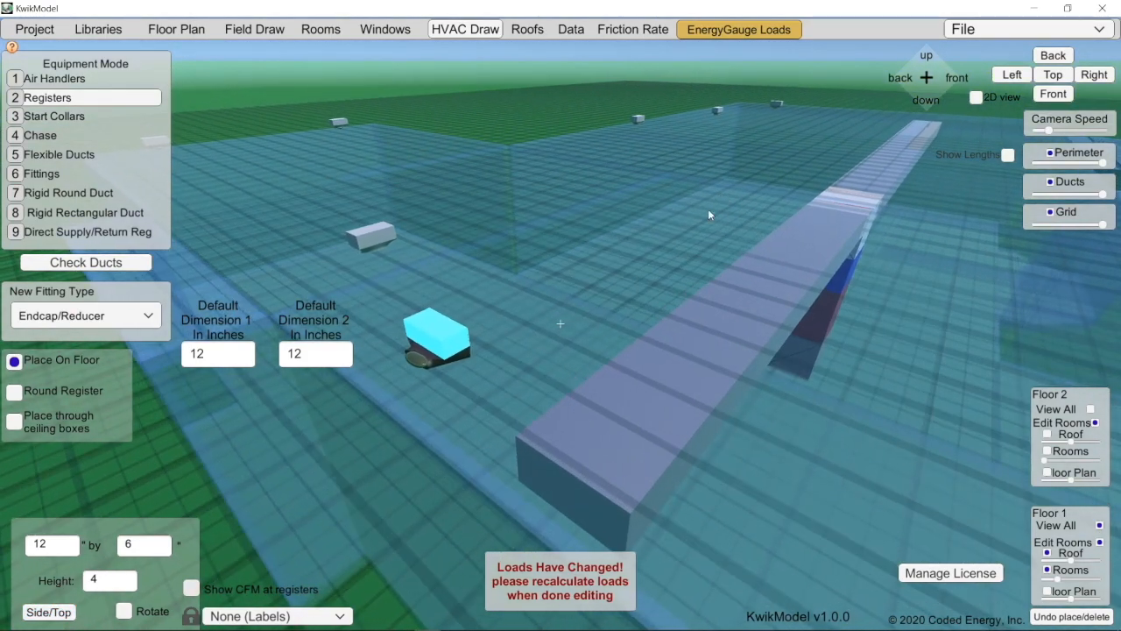
scroll(389, 397, up, 5)
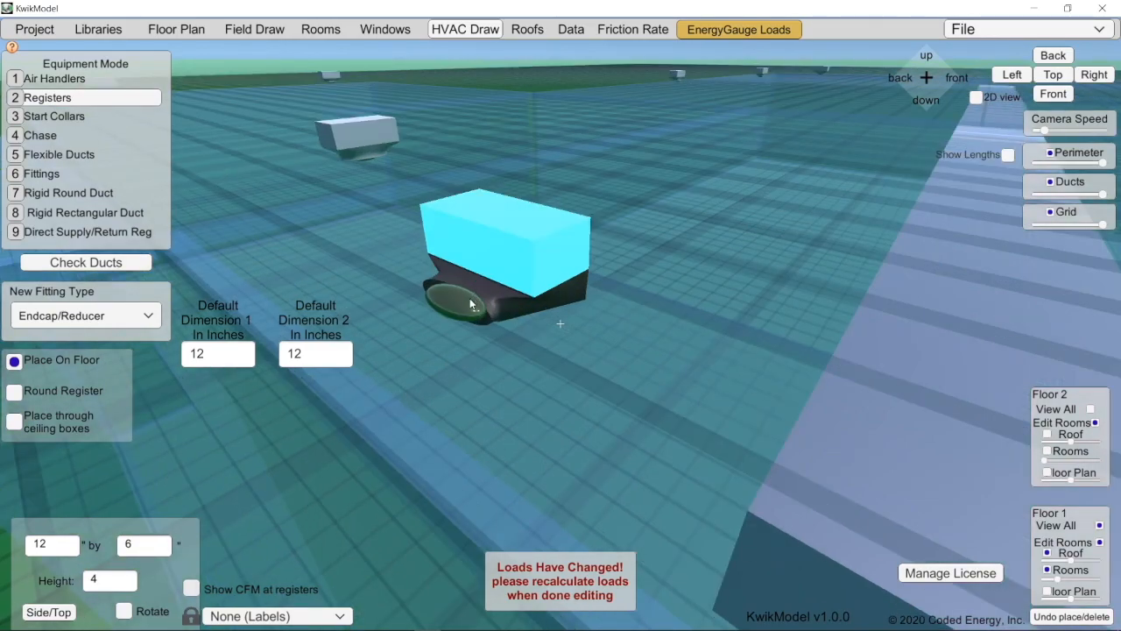
key(r)
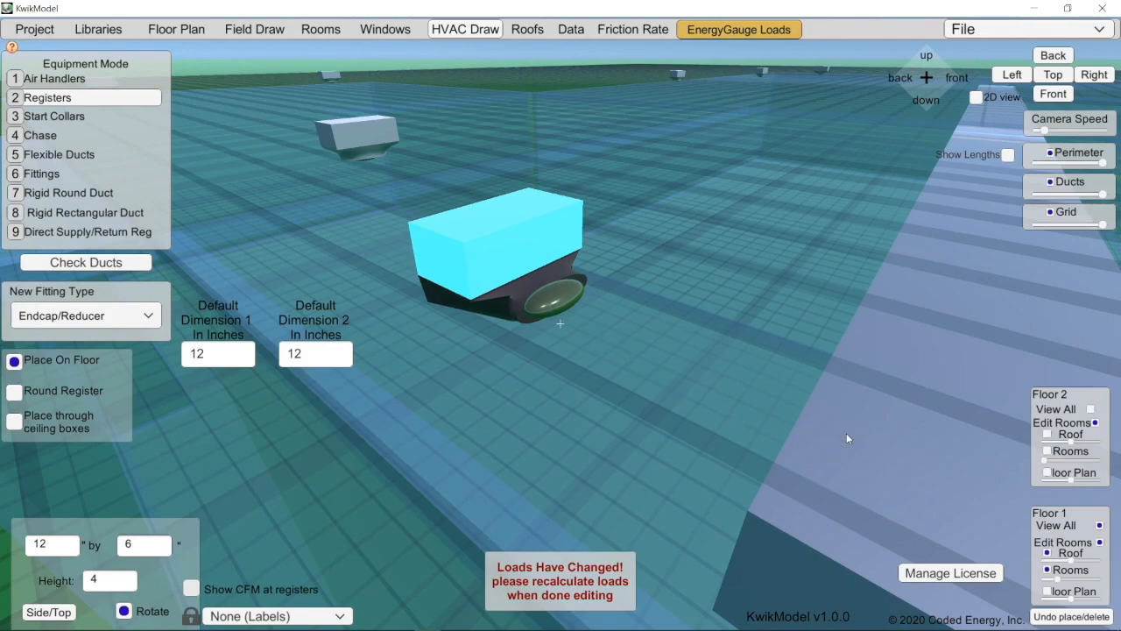
Set the rotated register's size to 6 by 12 inches so its long side runs along the wall
click(61, 544)
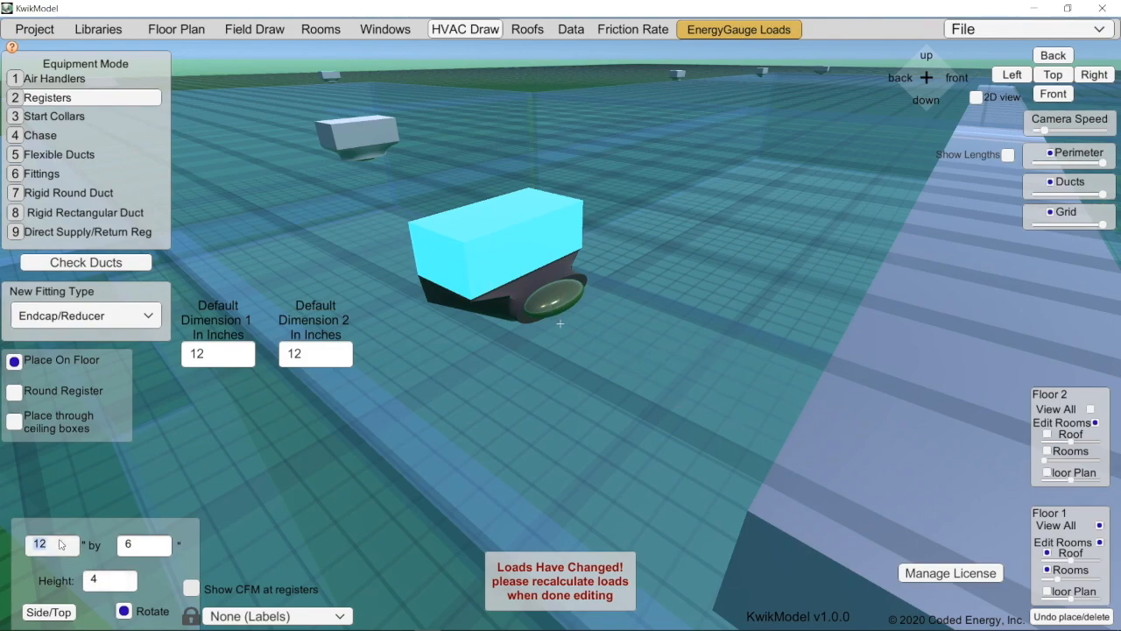
text(6)
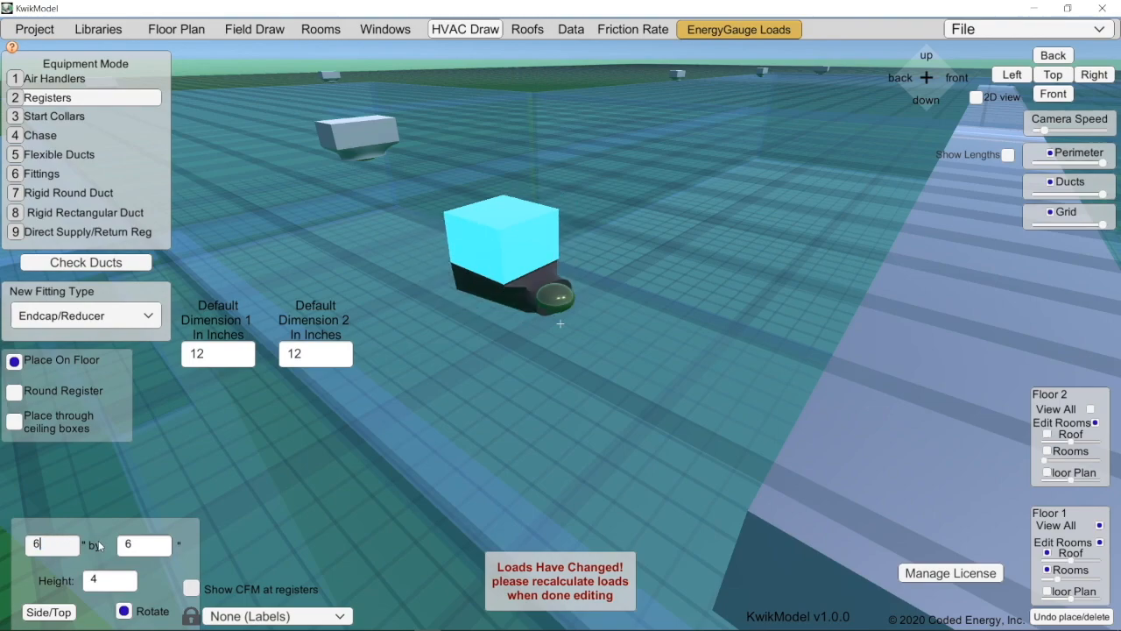
click(168, 544)
text(12)
right_drag(584, 406, 655, 388)
key(q)
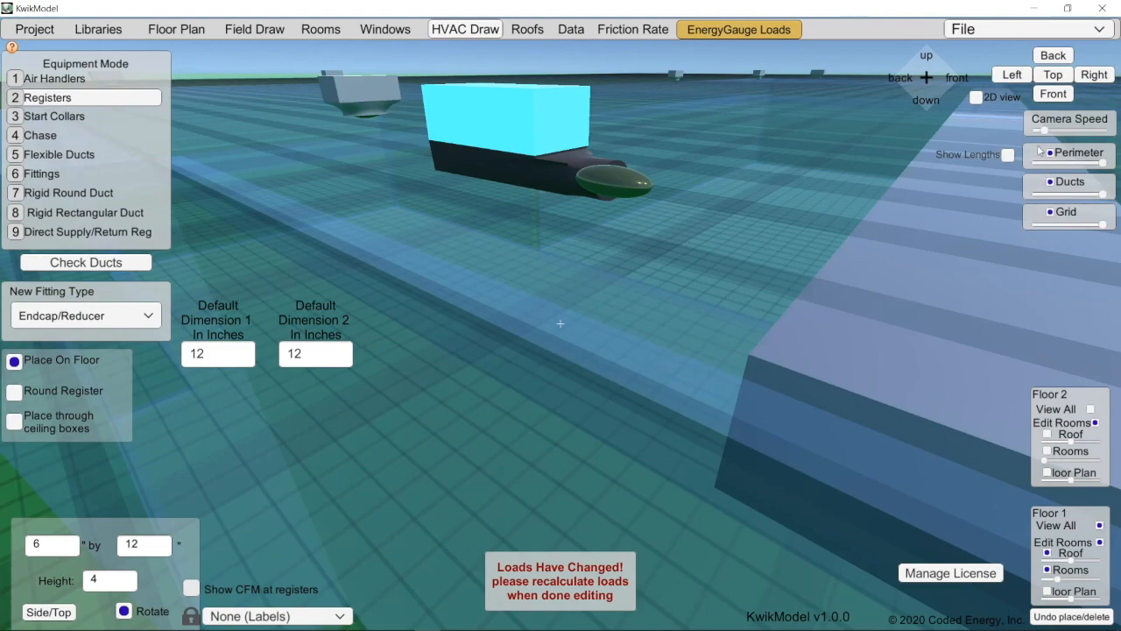
Give the neighbouring 12 by 6 register a side outlet rotated to face the trunk duct
drag(1043, 132, 1027, 134)
key(s)
key(e)
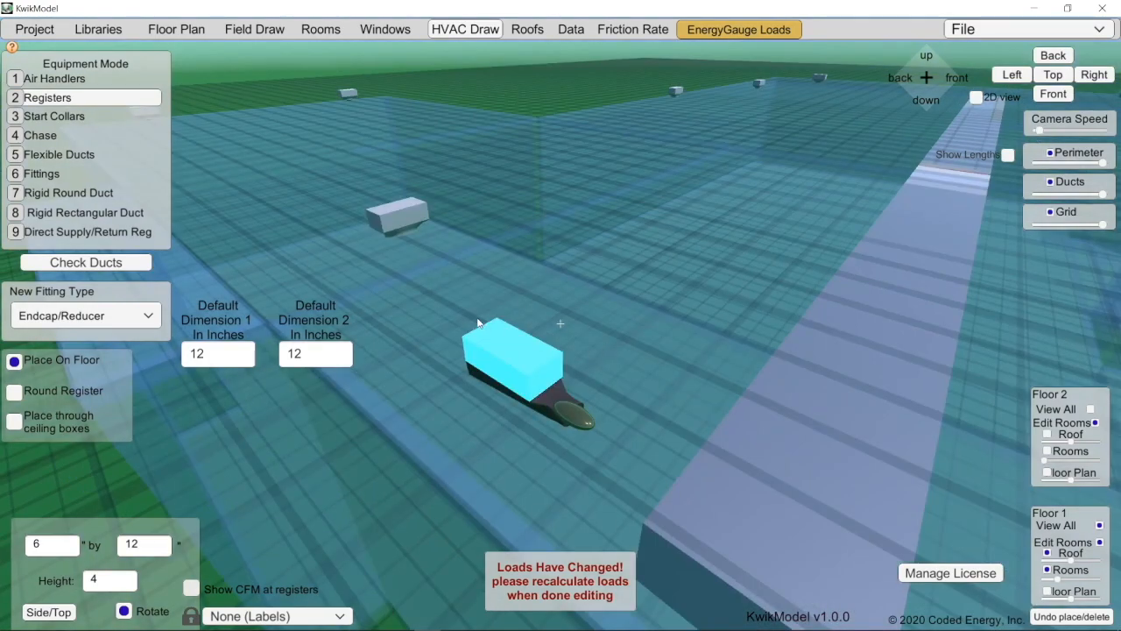
click(393, 222)
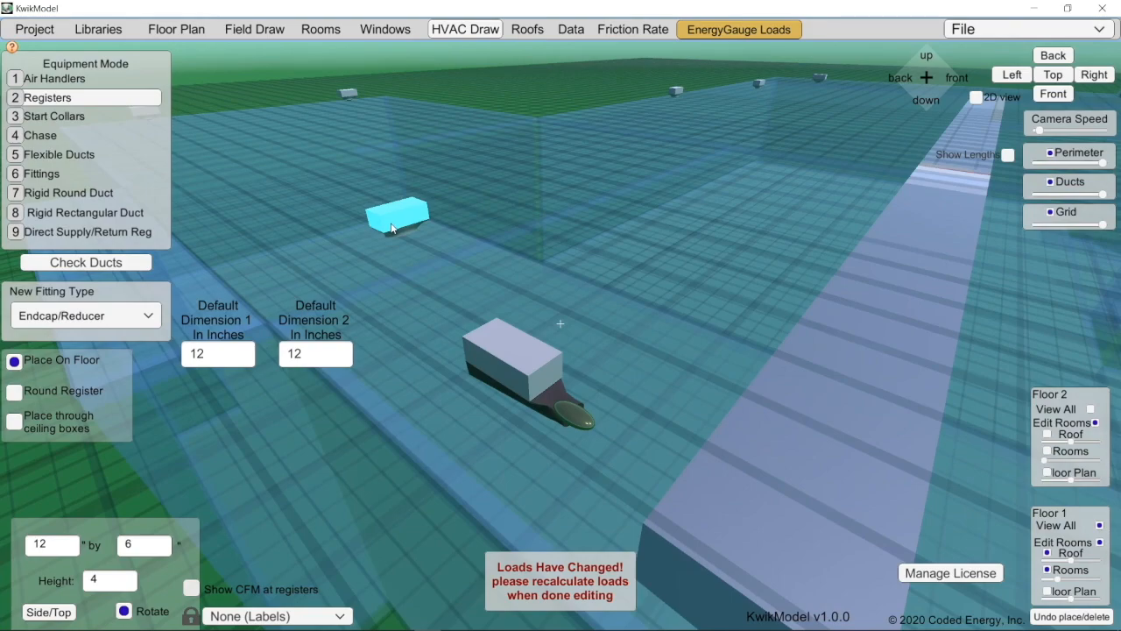
key(r)
key(r)
click(49, 611)
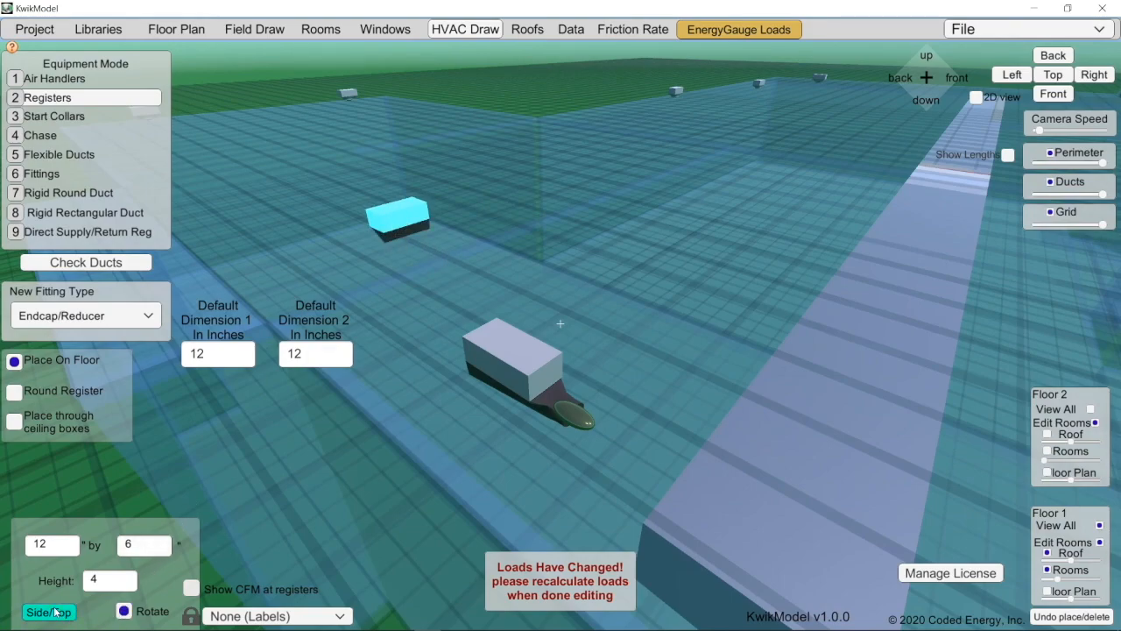
key(r)
click(53, 611)
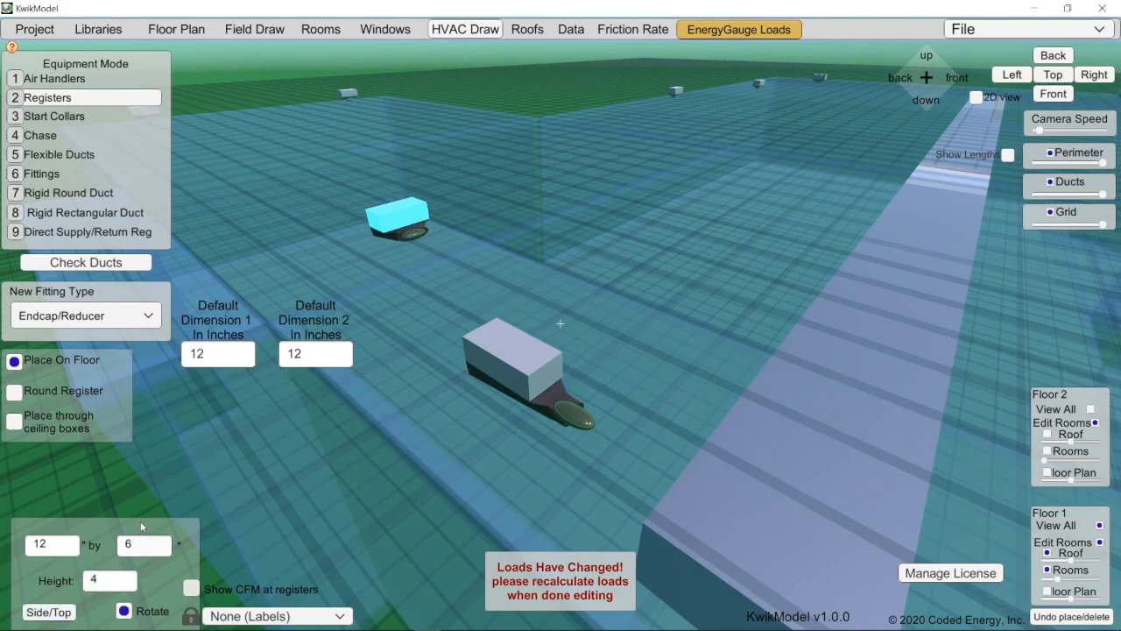
Switch the registers in the far rooms and along the back wall to side outlets facing the trunk
right_drag(310, 150, 597, 212)
click(236, 161)
key(w)
right_drag(243, 148, 553, 310)
click(674, 130)
click(49, 611)
click(685, 138)
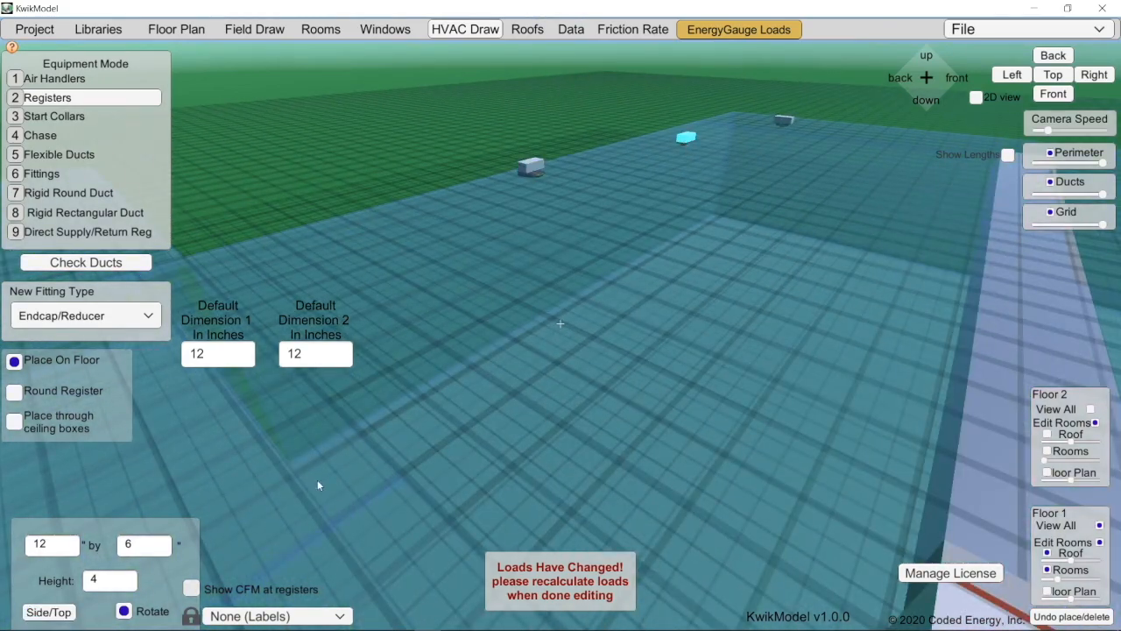
click(49, 612)
Toggle the end room register's outlet rotation and set its size to 6 by 12 inches
key(w)
click(123, 611)
click(51, 544)
text(6)
key(Tab)
text(12)
drag(1036, 131, 1076, 131)
Switch the first registers on the front side to side outlets, toggling rotation where the outlet must face the trunk
click(716, 241)
click(49, 612)
key(s)
click(587, 410)
click(49, 611)
click(123, 611)
Give the last front register a side outlet and rotate it toward the trunk duct
click(623, 308)
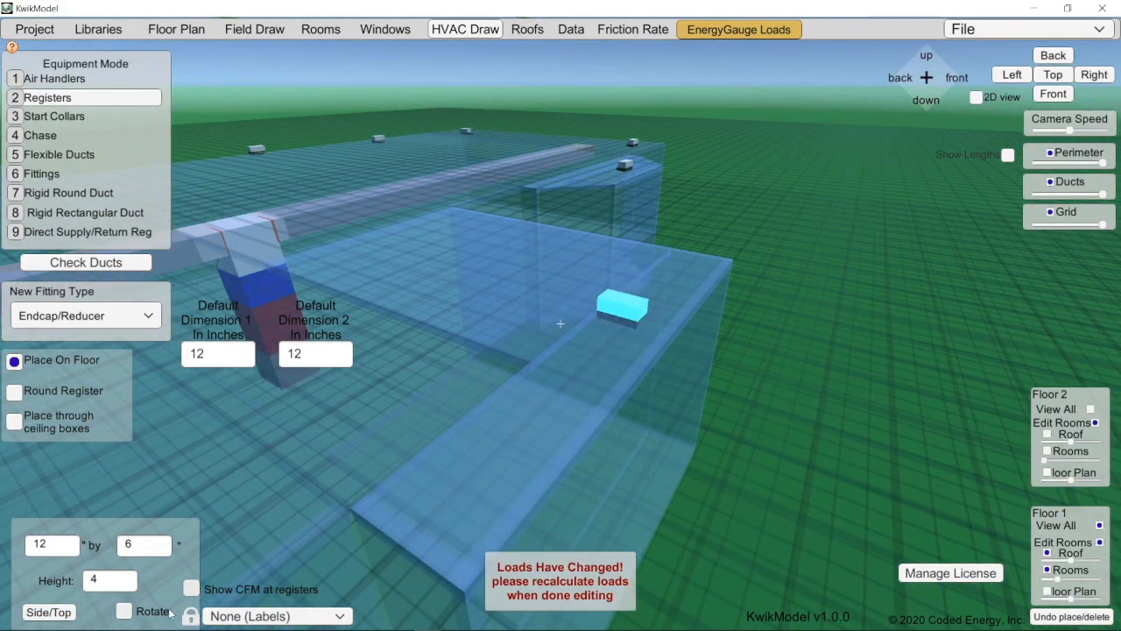
click(608, 261)
click(62, 613)
click(123, 611)
Examine the outlet directions of the registers near the trunk duct's end and in the far back room
key(s)
key(w)
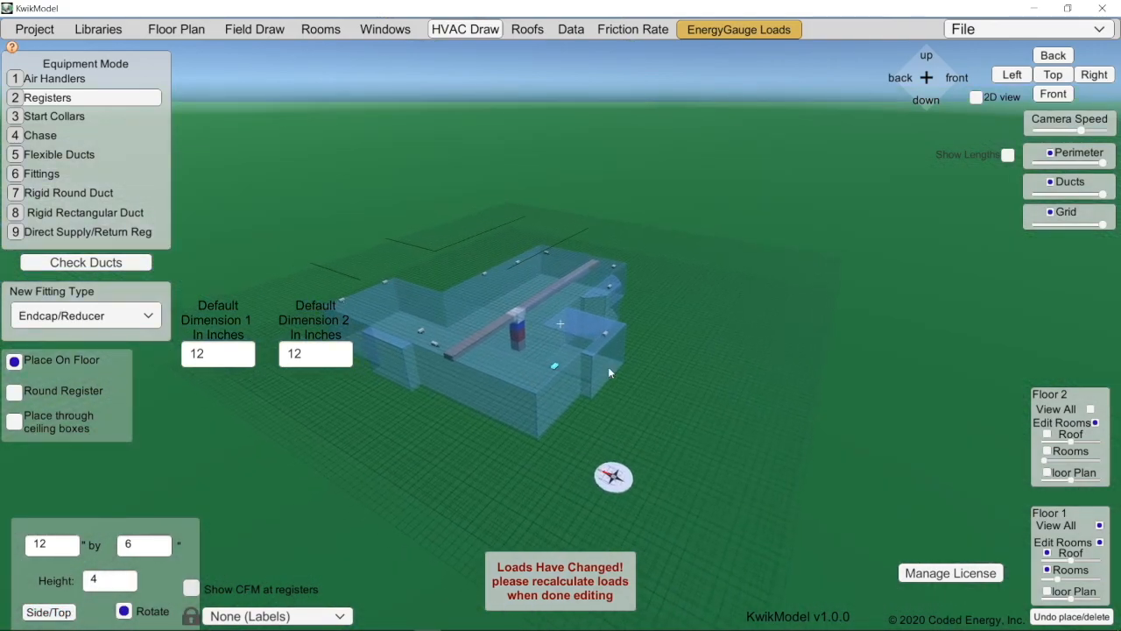
key(w)
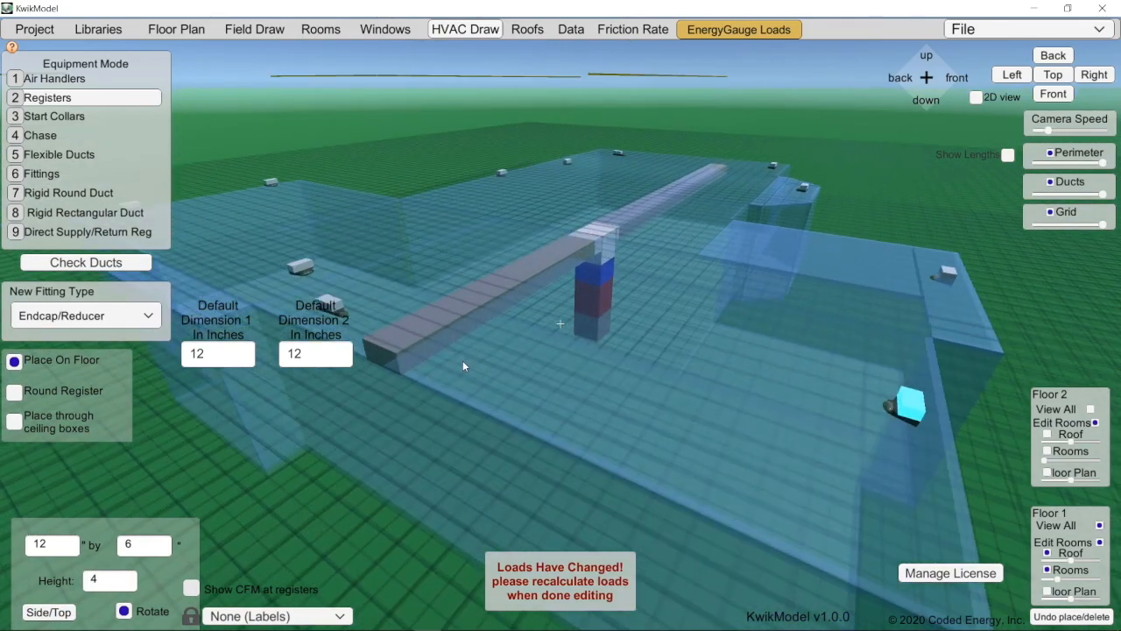
key(a)
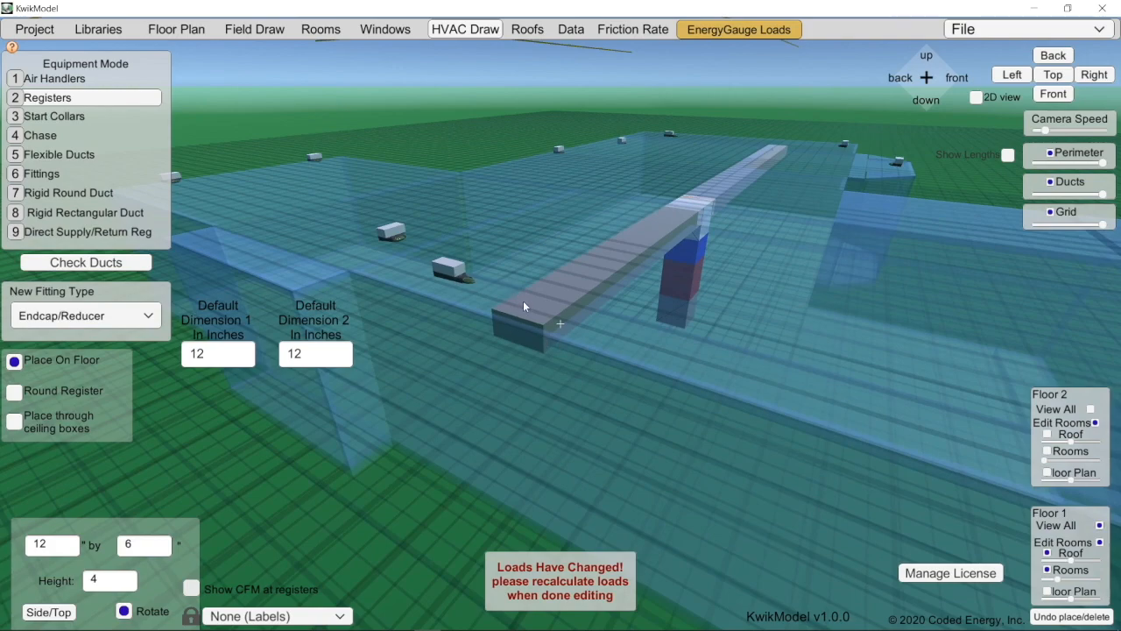
key(a)
right_drag(588, 358, 489, 316)
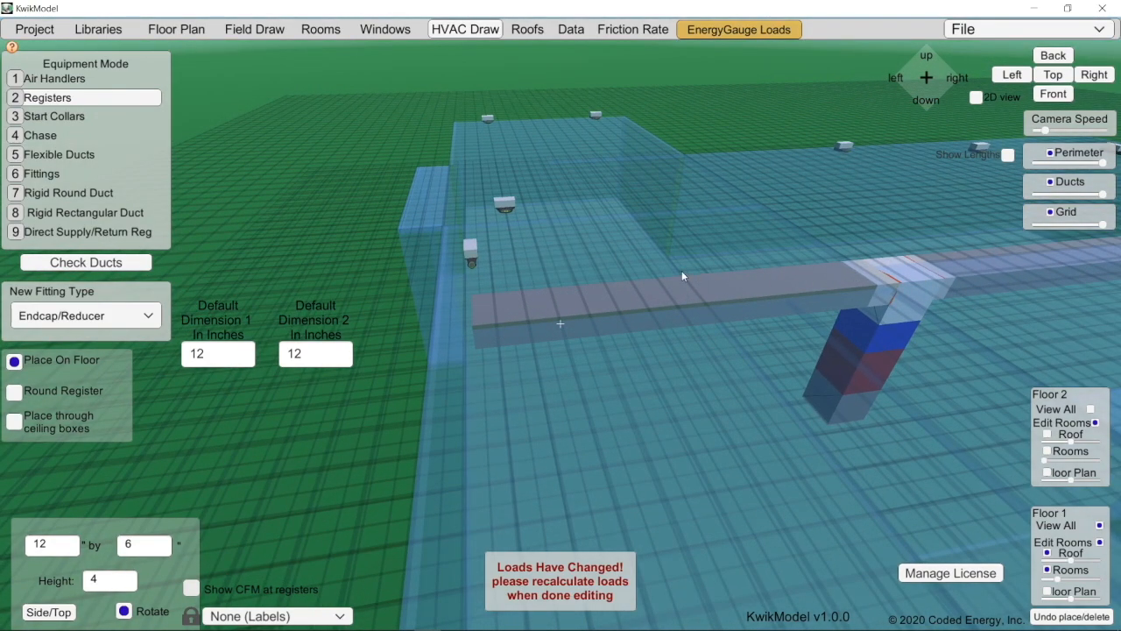
right_drag(507, 302, 435, 284)
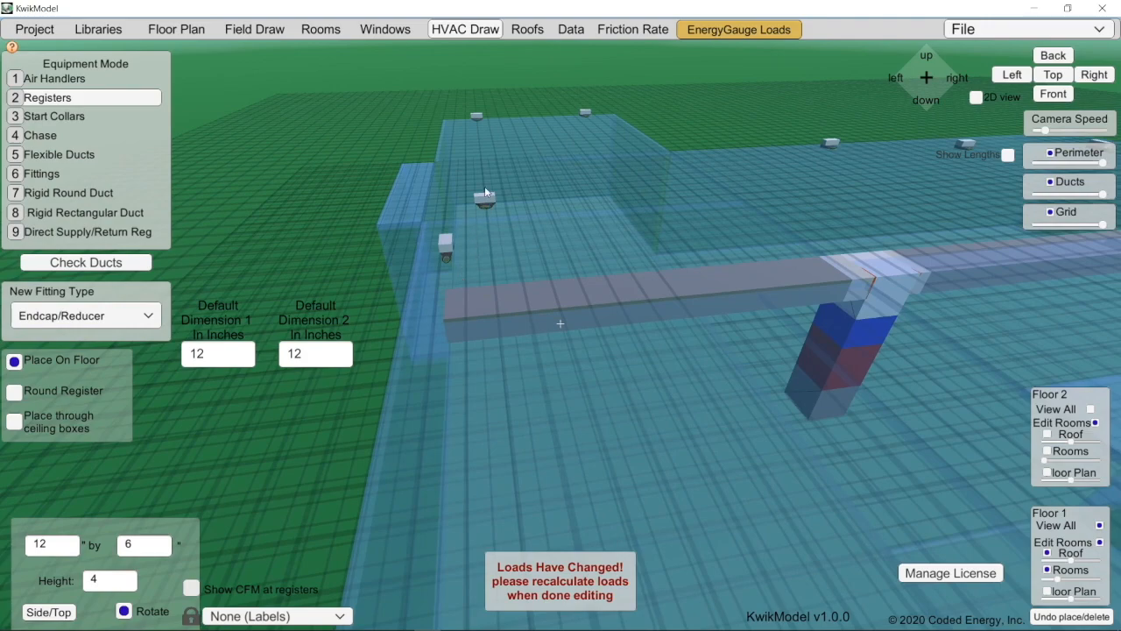
right_drag(513, 285, 477, 273)
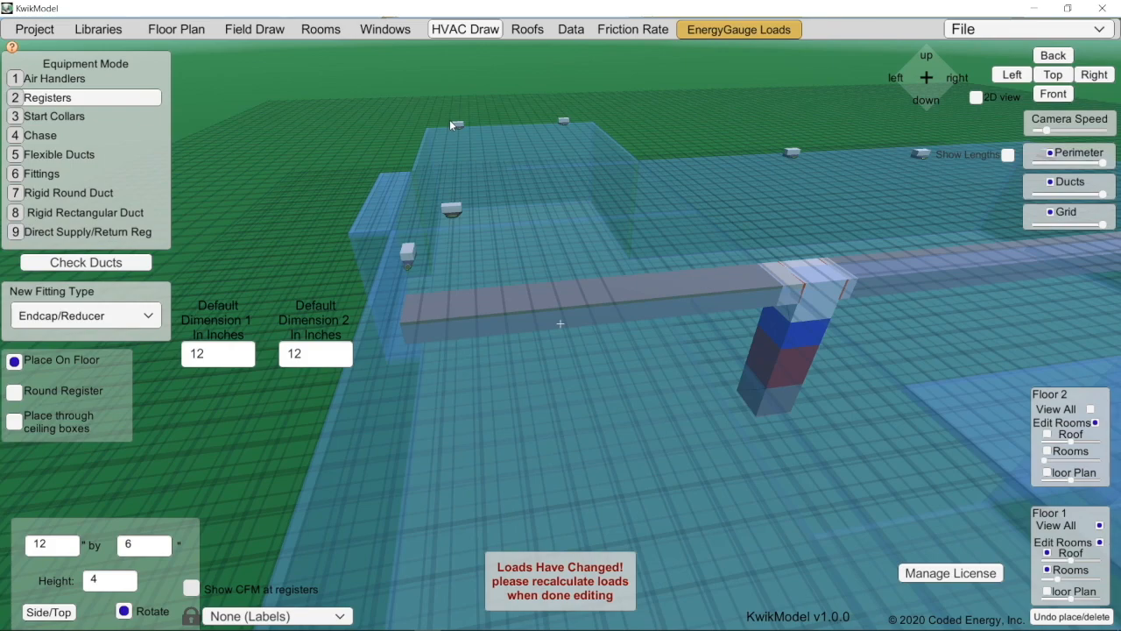
scroll(449, 120, up, 5)
scroll(450, 128, up, 3)
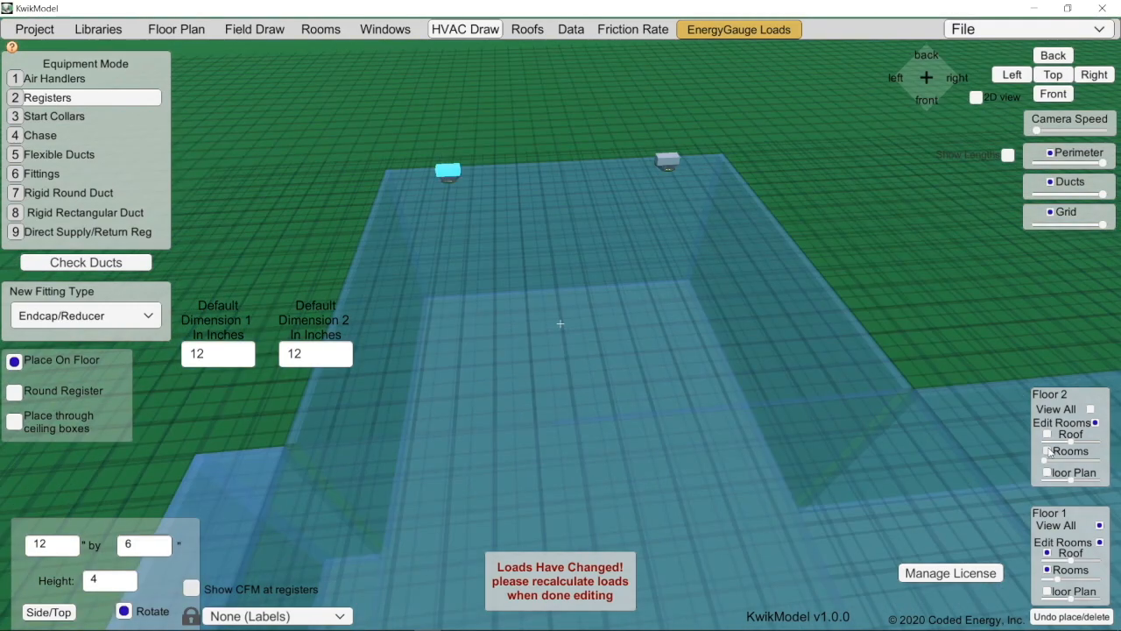
Show the Floor 2 rooms and check the registers' positions against the windows
click(1047, 451)
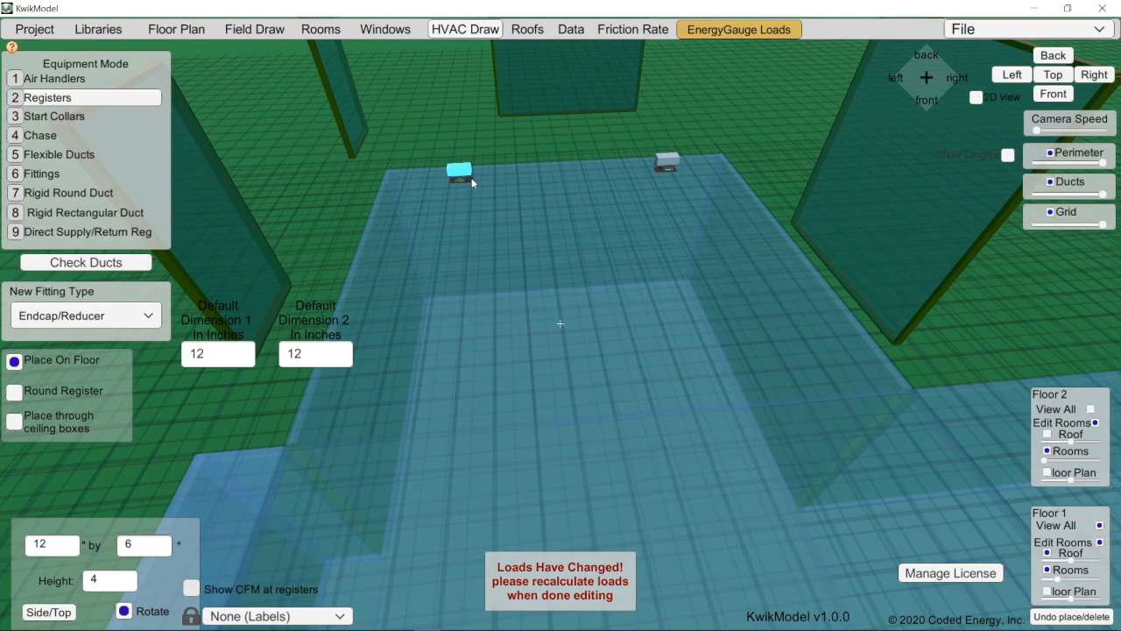
click(667, 164)
right_drag(528, 289, 598, 364)
right_drag(577, 440, 425, 451)
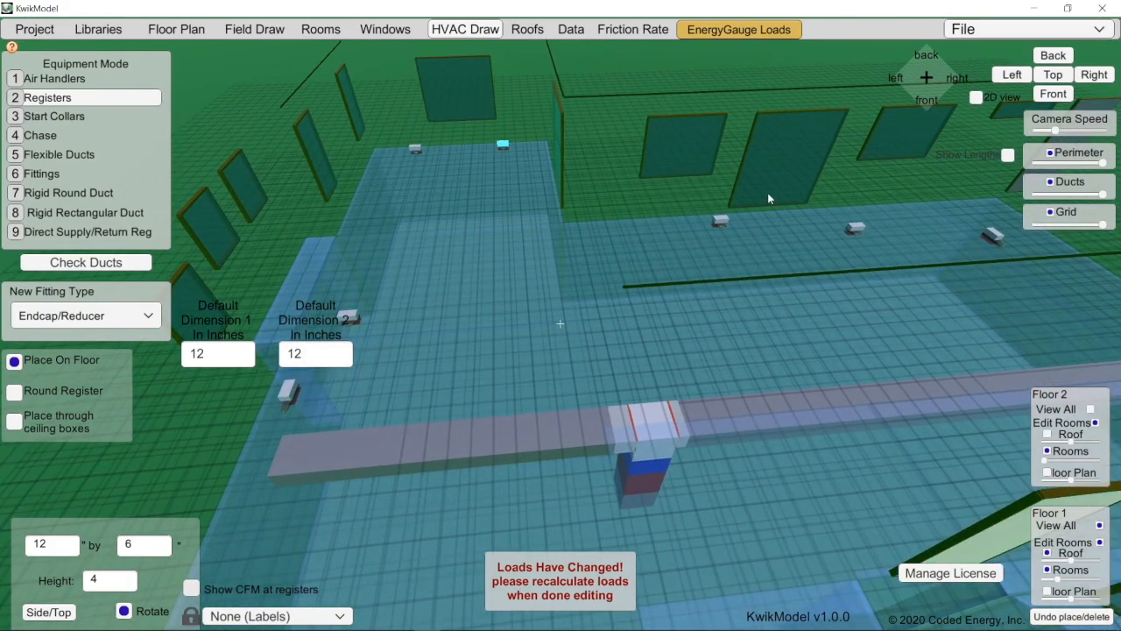
middle_drag(740, 393, 871, 367)
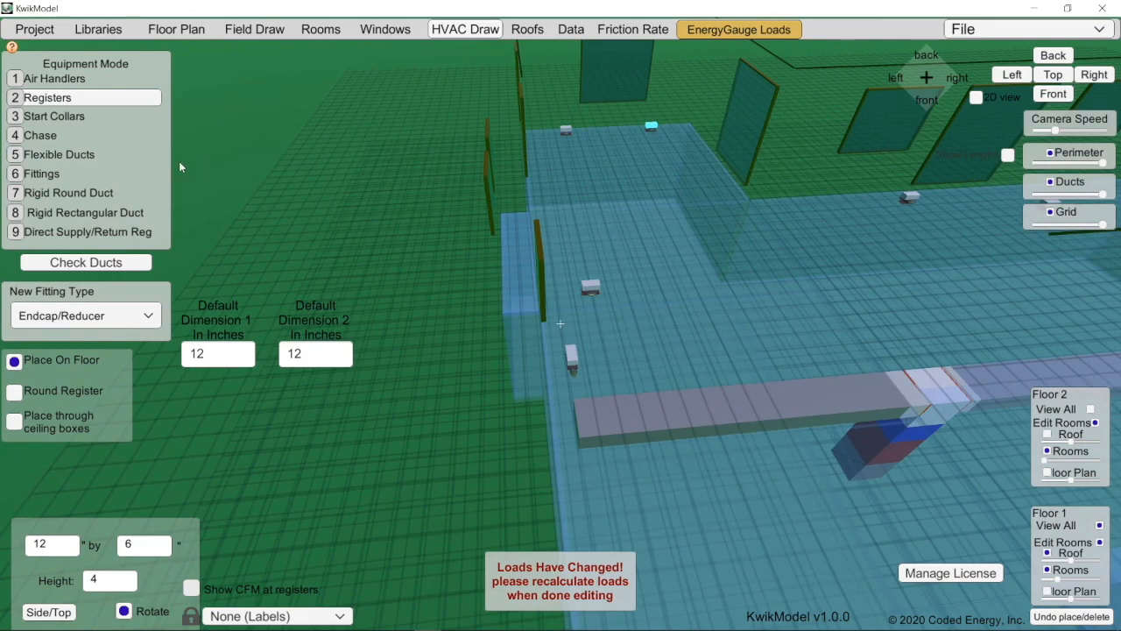
Set both default dimensions to 6 inches for start collars and place two on top of the trunk's hall bath end
click(63, 116)
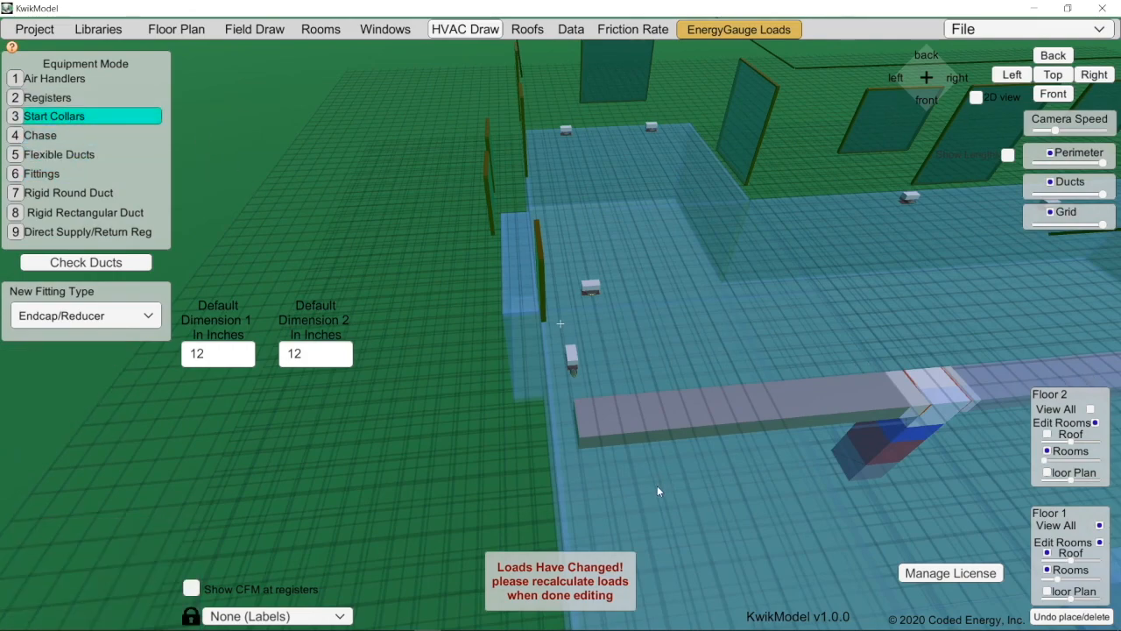
right_drag(657, 486, 647, 486)
click(218, 357)
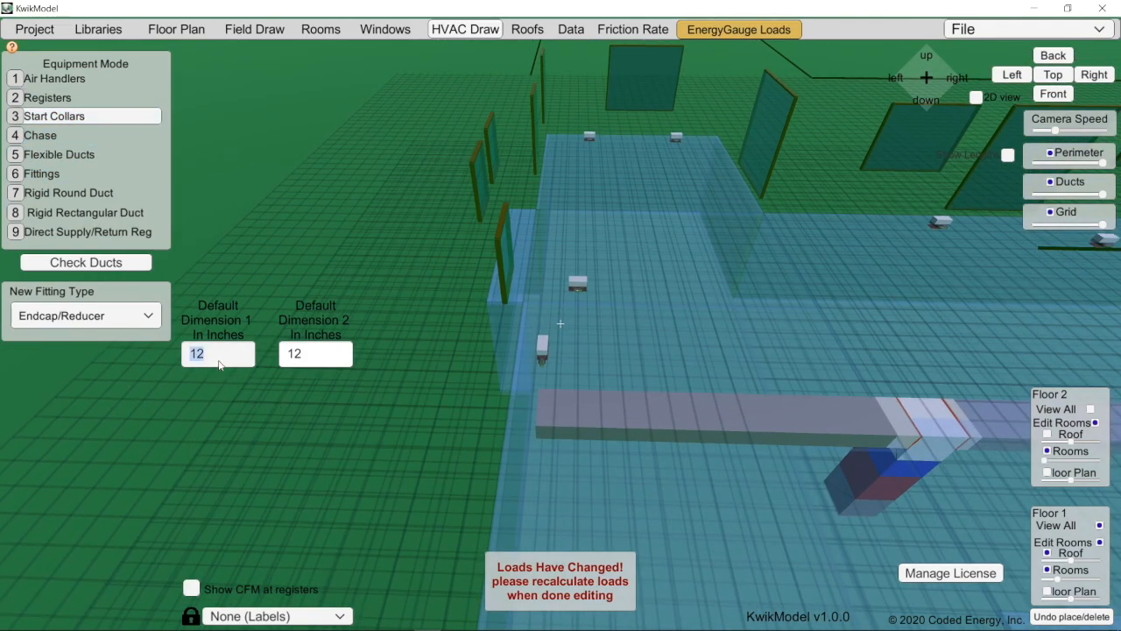
text(6)
click(298, 364)
text(6)
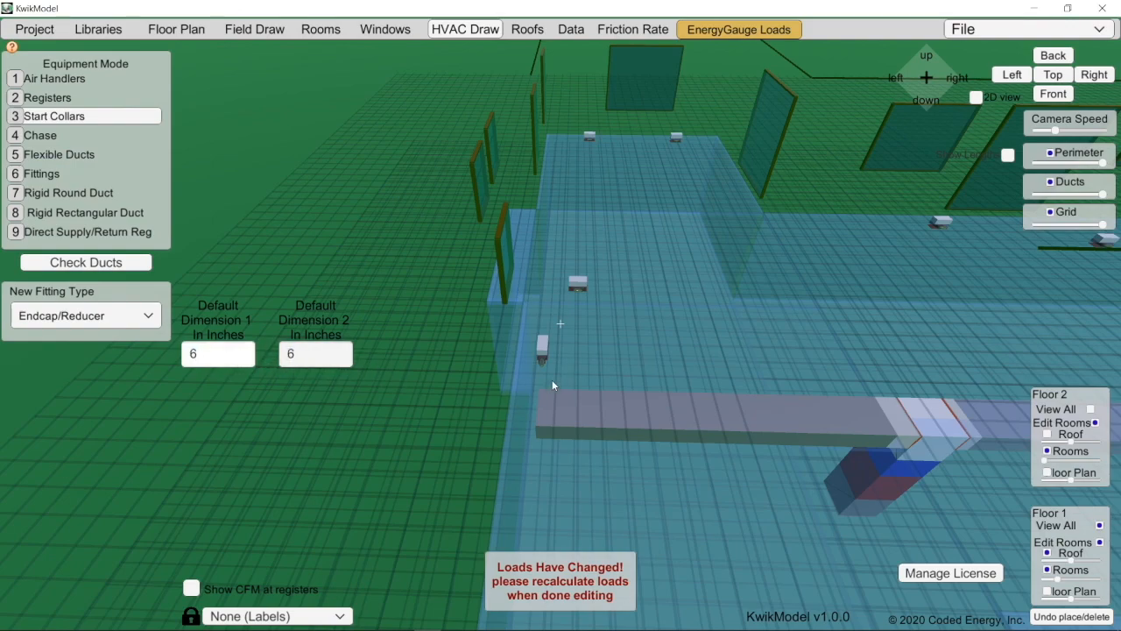
scroll(555, 400, up, 4)
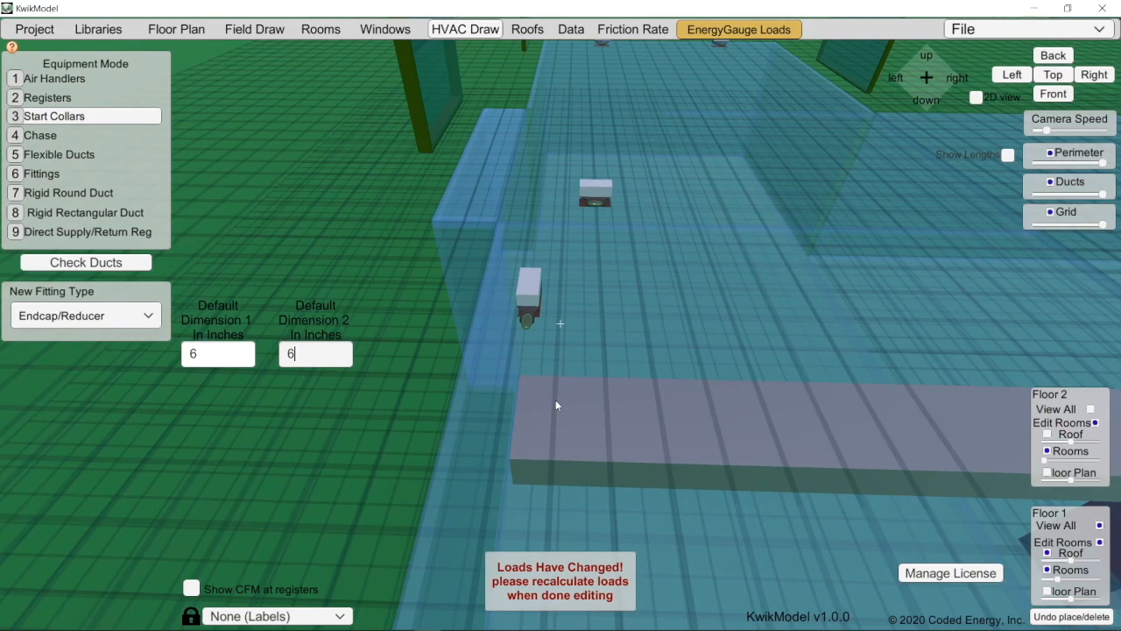
click(529, 393)
click(602, 390)
Place two more 6-inch start collars on the same trunk run, continuing toward the air handler
mouse_move(667, 442)
right_down()
mouse_move(655, 460)
mouse_move(490, 459)
right_up()
click(464, 441)
right_drag(981, 490, 402, 335)
click(400, 334)
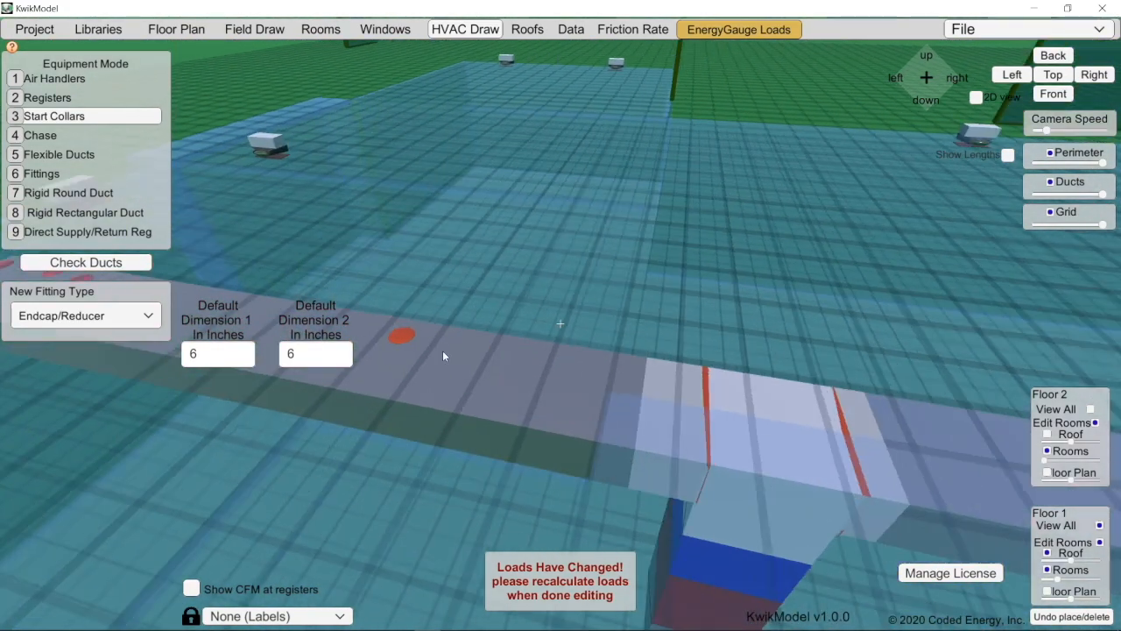
Place three 6-inch start collars along the trunk run on the air handler's other side, out toward its far end
right_drag(972, 412, 665, 360)
click(663, 360)
right_drag(806, 387, 364, 306)
scroll(363, 302, down, 4)
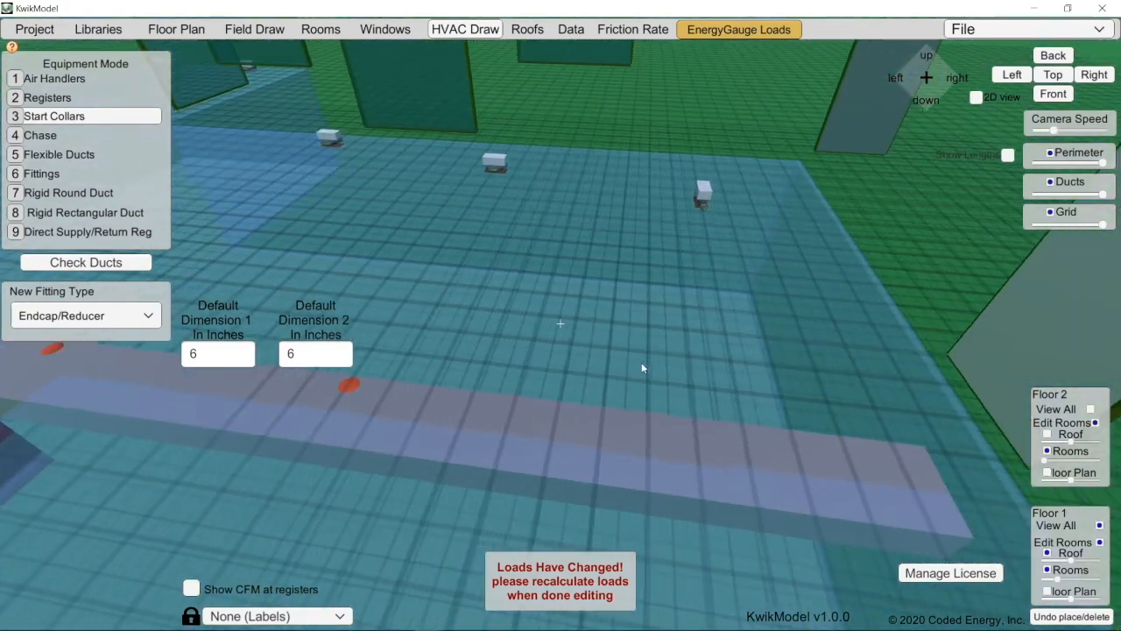
right_drag(664, 369, 588, 352)
click(615, 403)
scroll(641, 429, down, 2)
right_drag(610, 400, 643, 303)
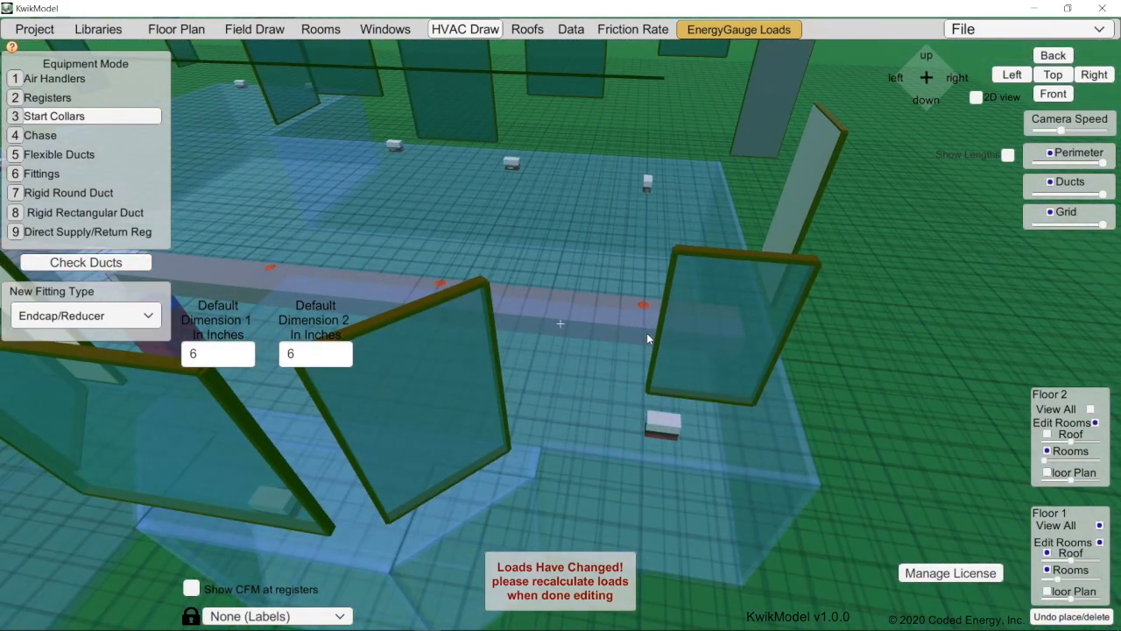
Inspect the start collar positions along the whole trunk relative to the front registers and air handler
right_drag(661, 320, 575, 476)
middle_drag(582, 303, 811, 404)
scroll(810, 404, down, 5)
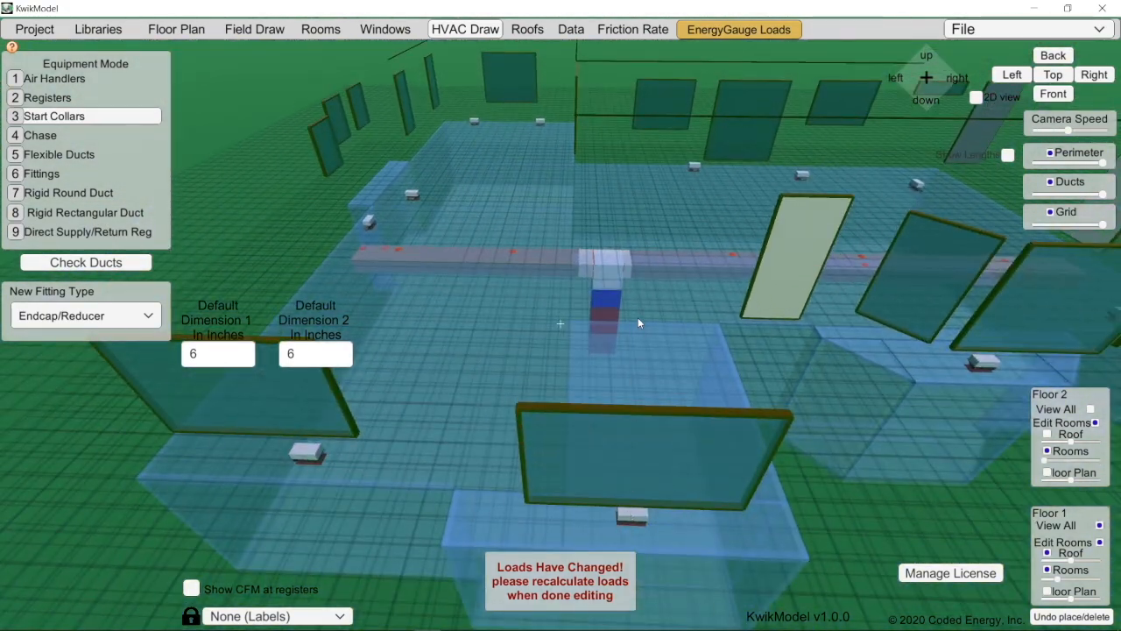
right_drag(637, 317, 720, 399)
scroll(598, 506, up, 3)
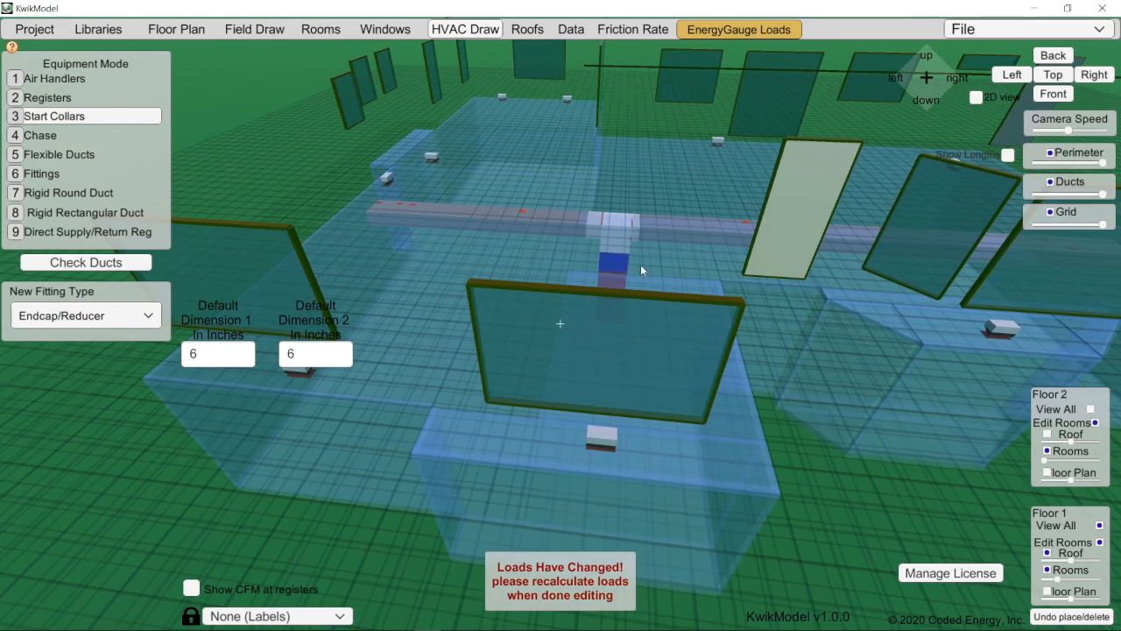
Move the floor register of the projecting front room sideways along its front window wall
scroll(641, 264, up, 2)
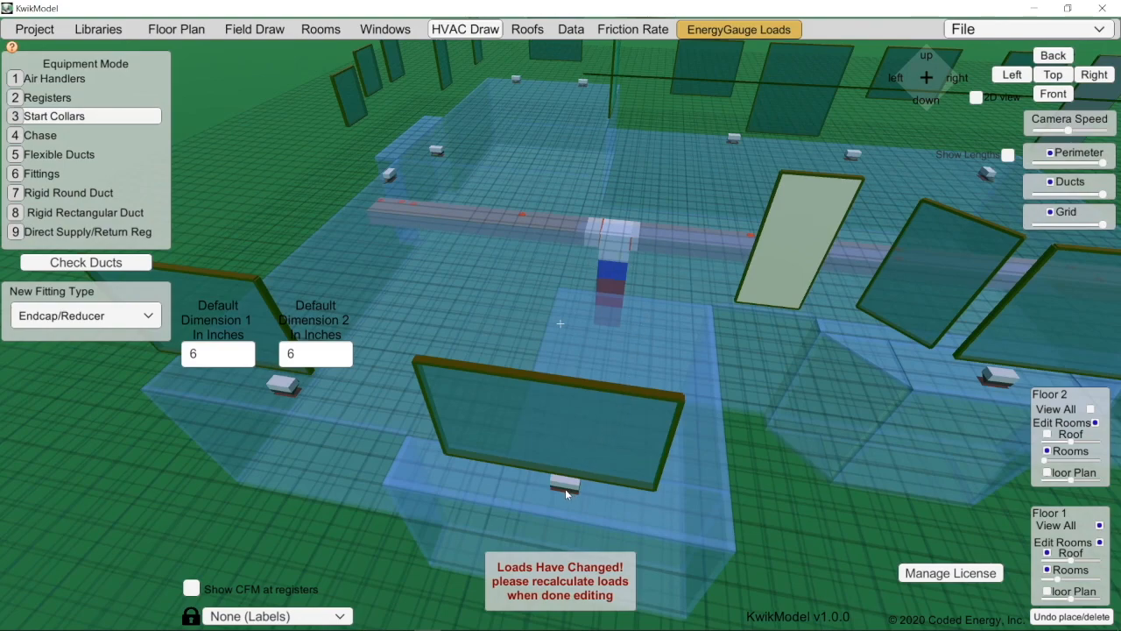
click(53, 97)
click(564, 478)
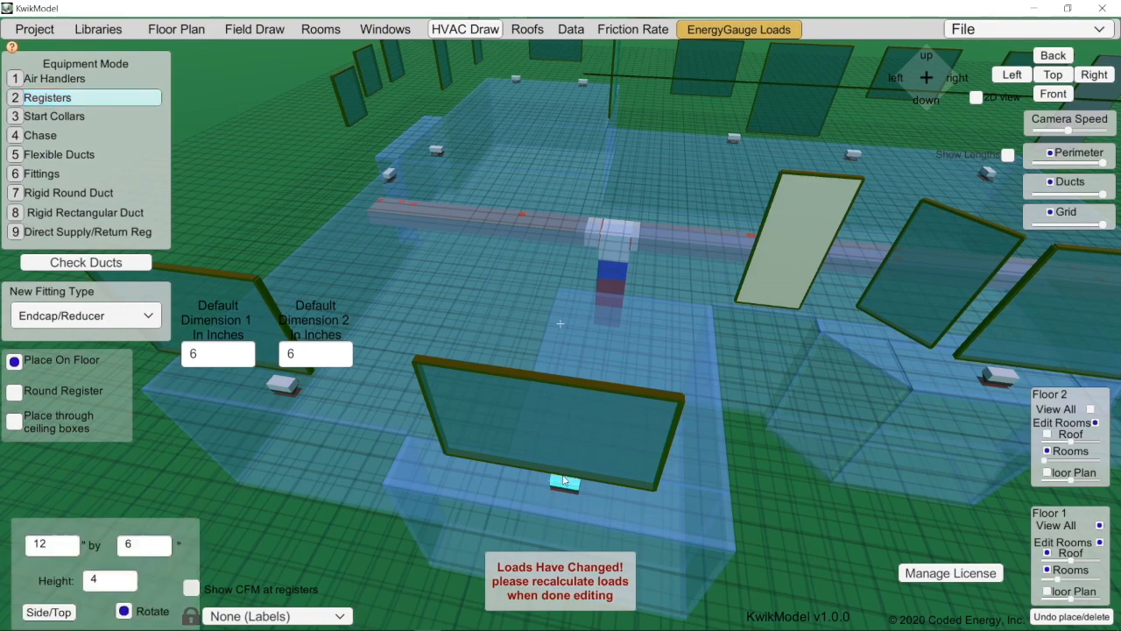
drag(565, 481, 623, 503)
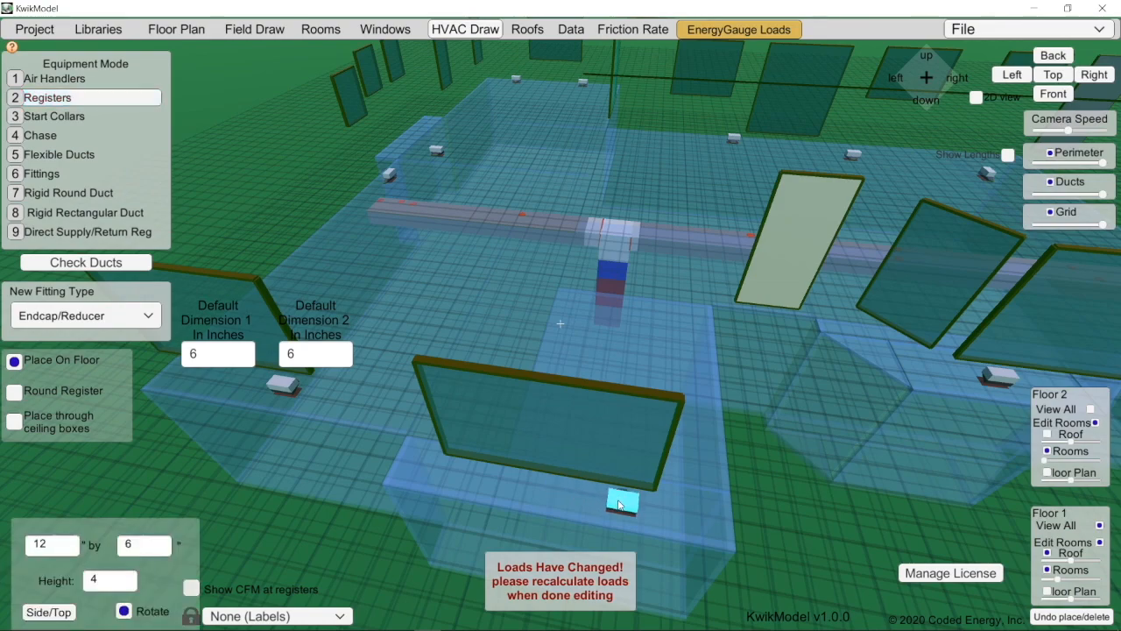
Place two more 6-inch start collars on the trunk for the front registers, one beside the air handler and one near the hall bath end
click(113, 117)
click(654, 242)
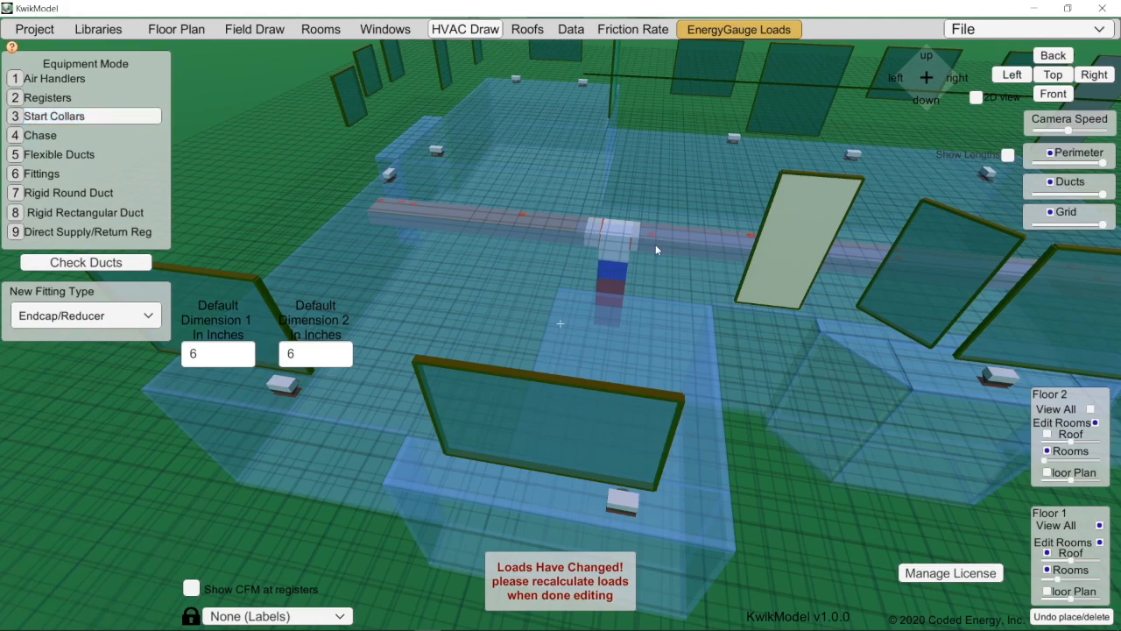
middle_drag(416, 310, 528, 276)
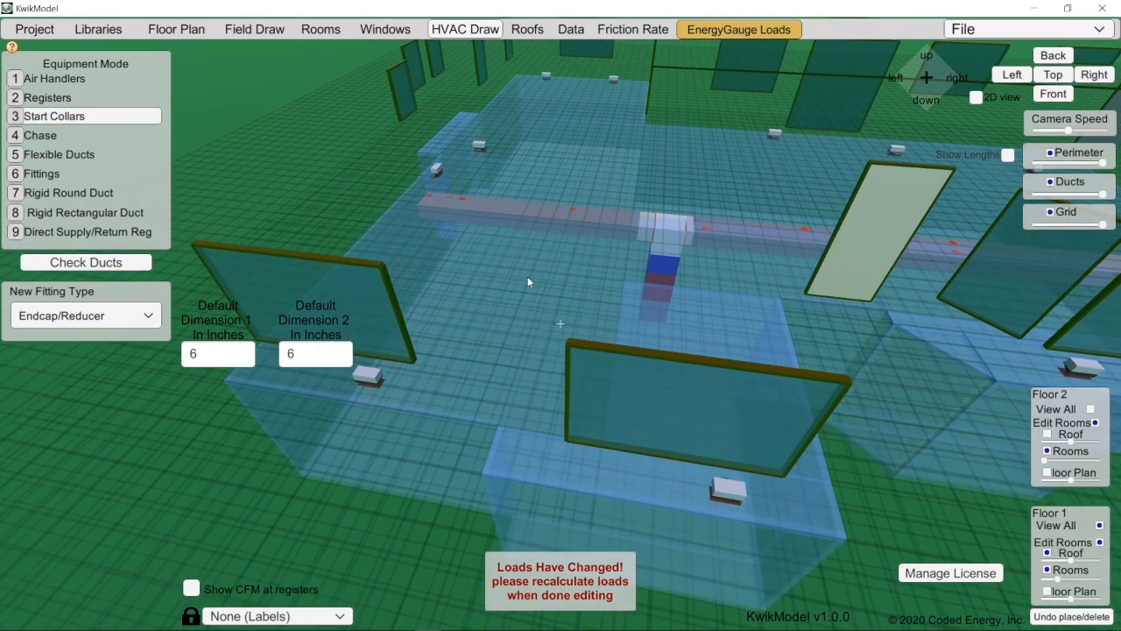
middle_drag(338, 385, 420, 382)
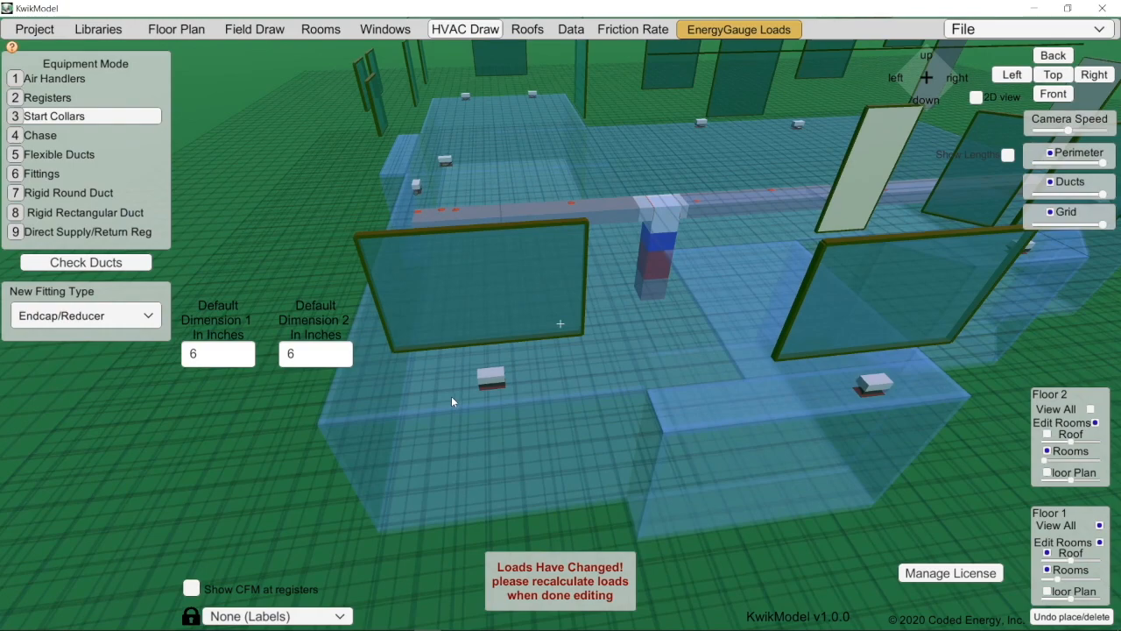
click(484, 213)
middle_drag(498, 231, 482, 322)
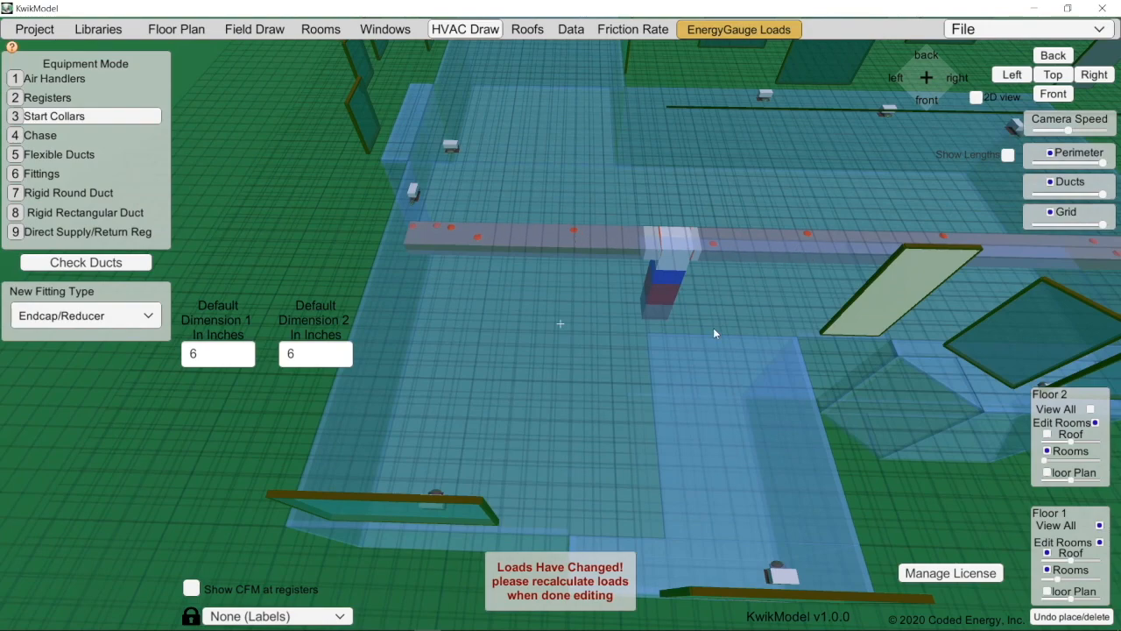
middle_drag(713, 347, 428, 282)
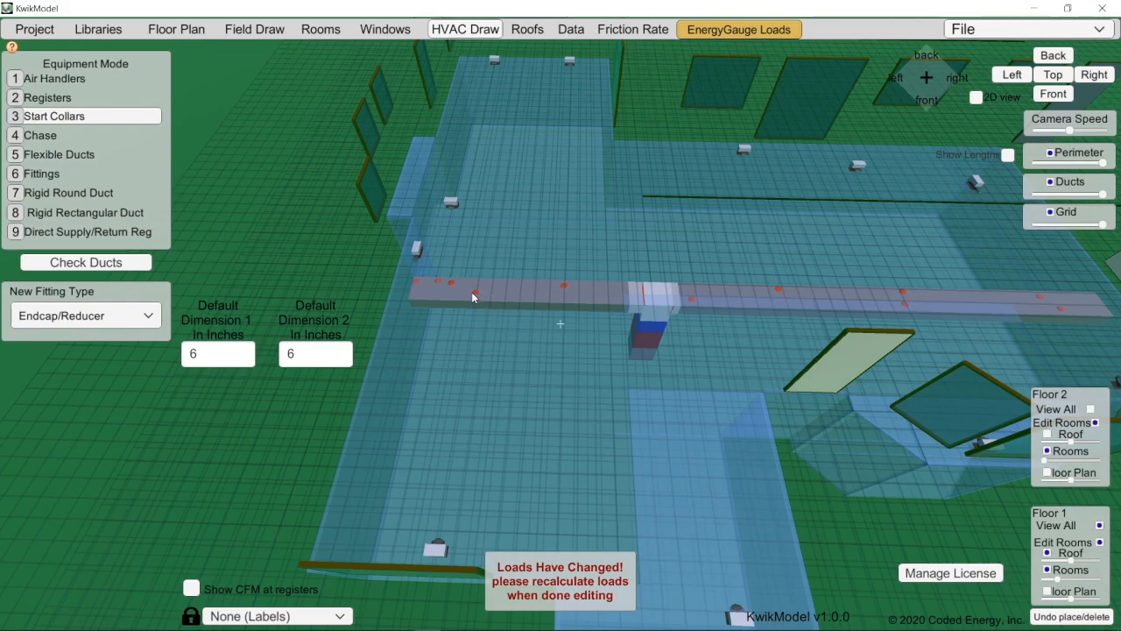
Add a Hard Elbow 90 rigid round fitting on the start collar at the trunk's hall bath end, rotated to face the back registers
scroll(387, 283, up, 5)
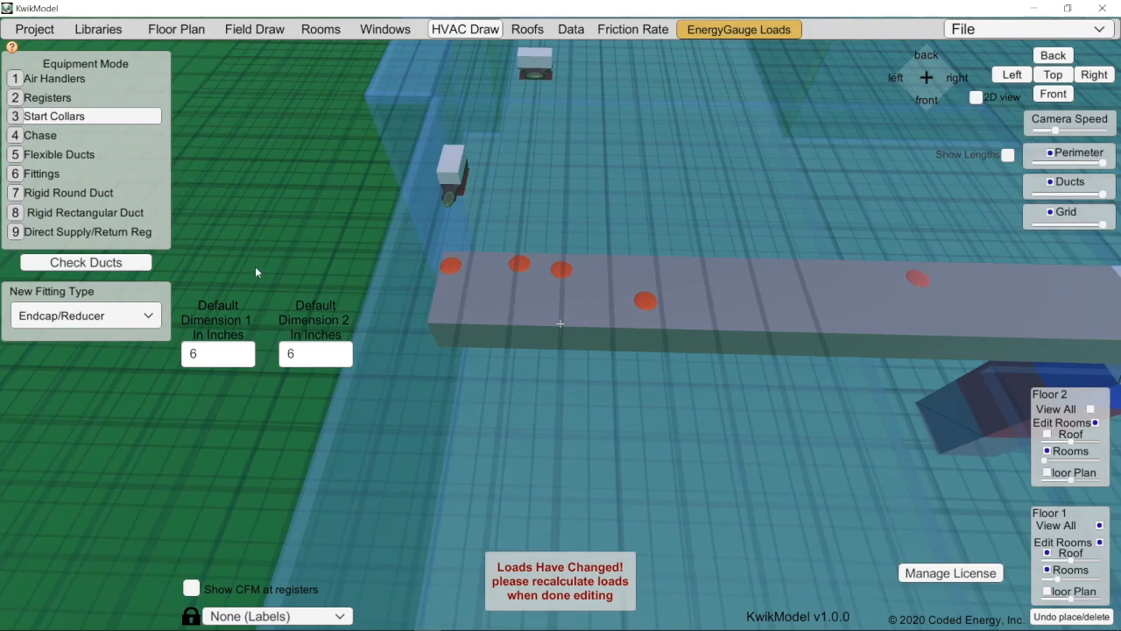
click(76, 194)
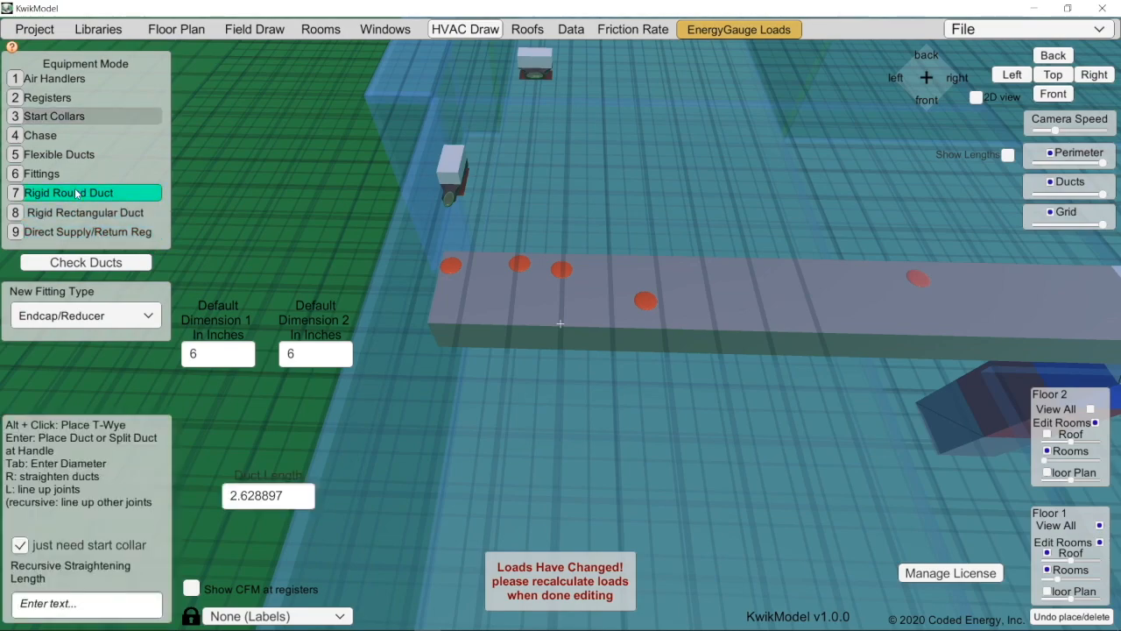
click(77, 321)
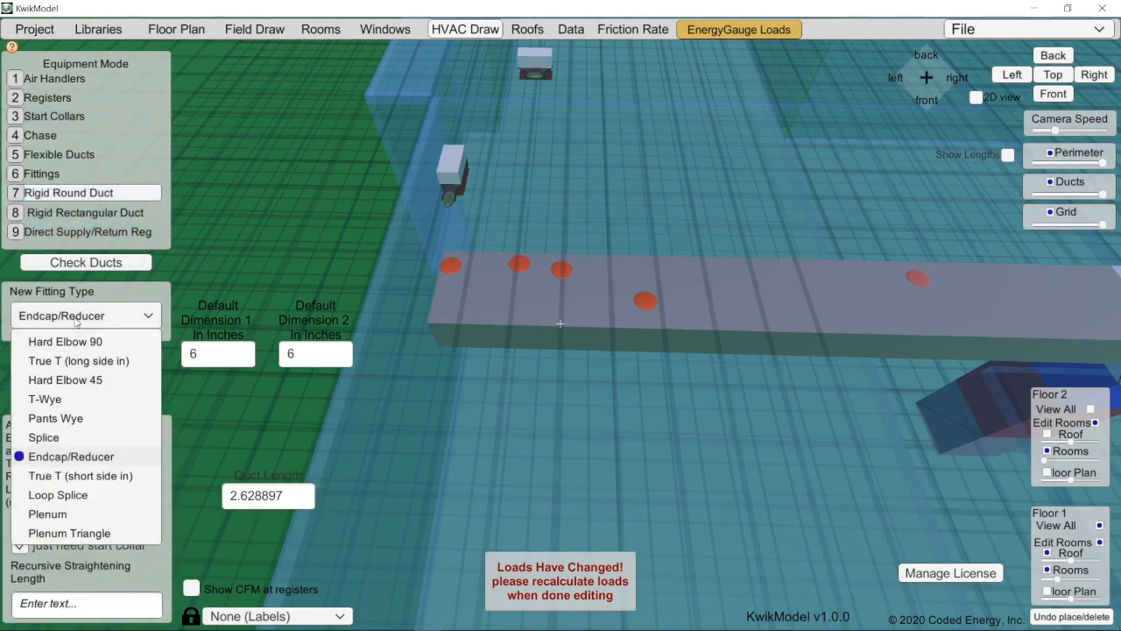
click(61, 342)
middle_drag(527, 400, 551, 492)
scroll(580, 449, down, 4)
scroll(551, 493, down, 3)
scroll(551, 492, up, 3)
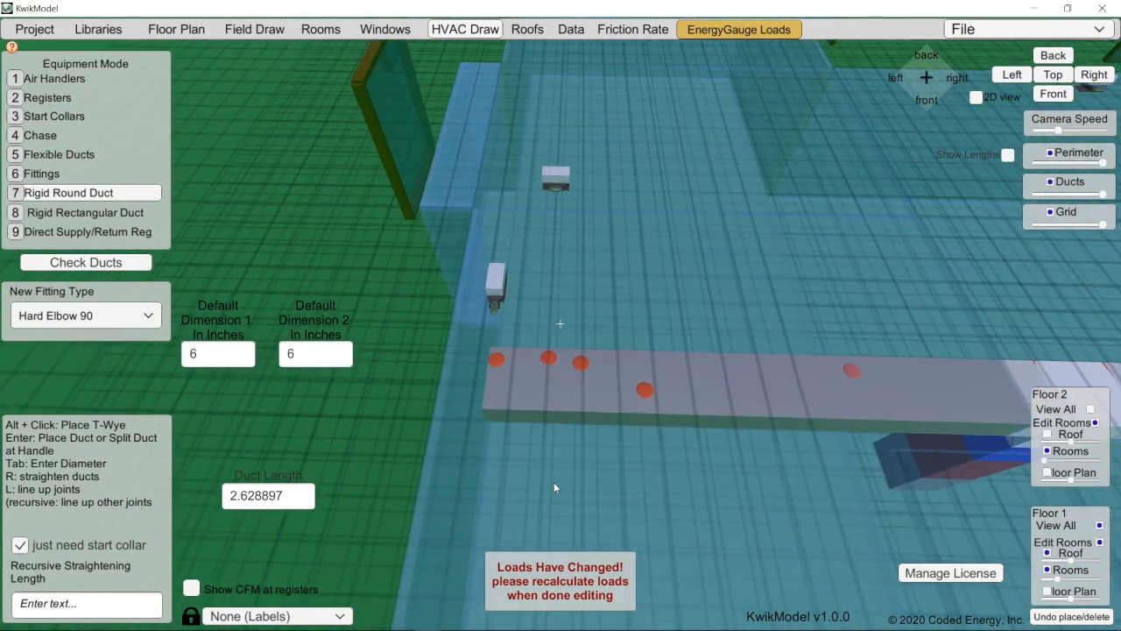
click(487, 340)
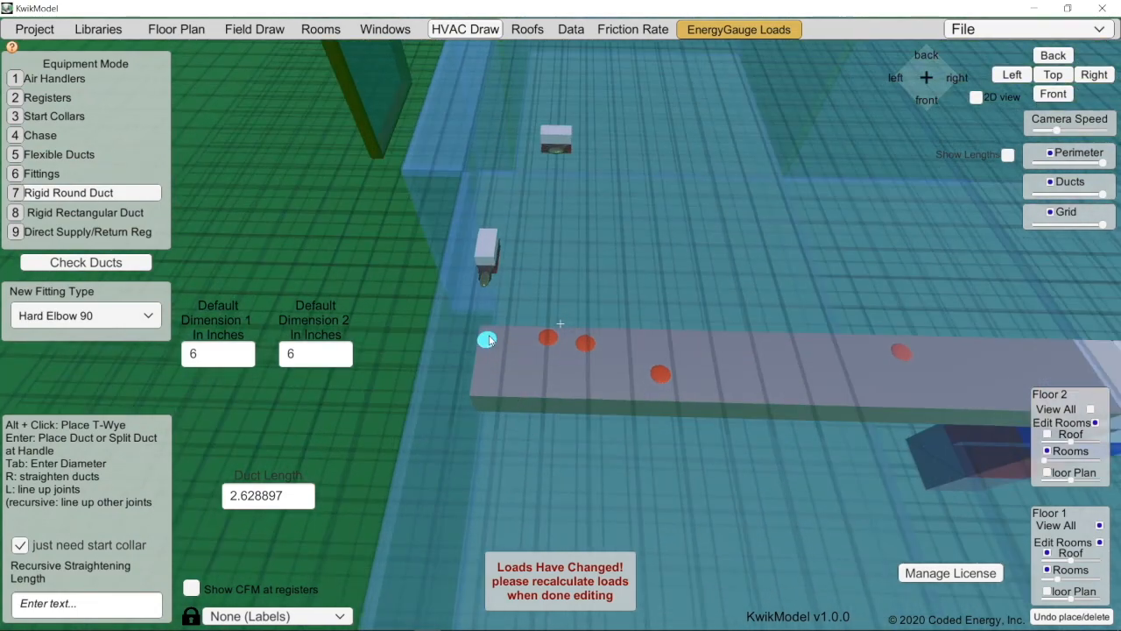
key(Return)
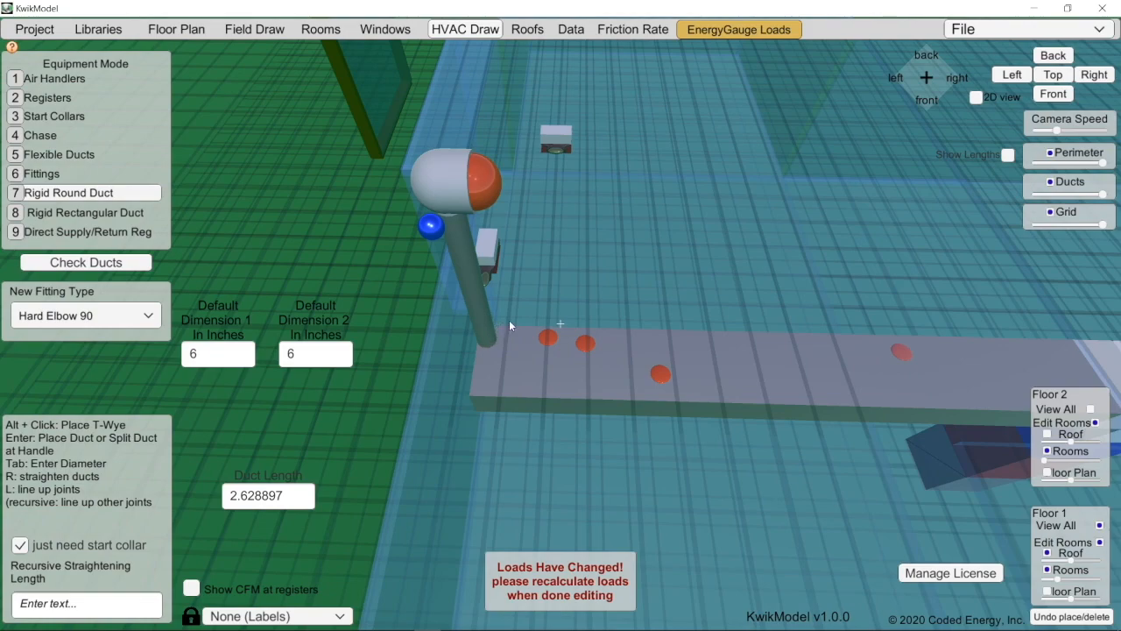
key(space)
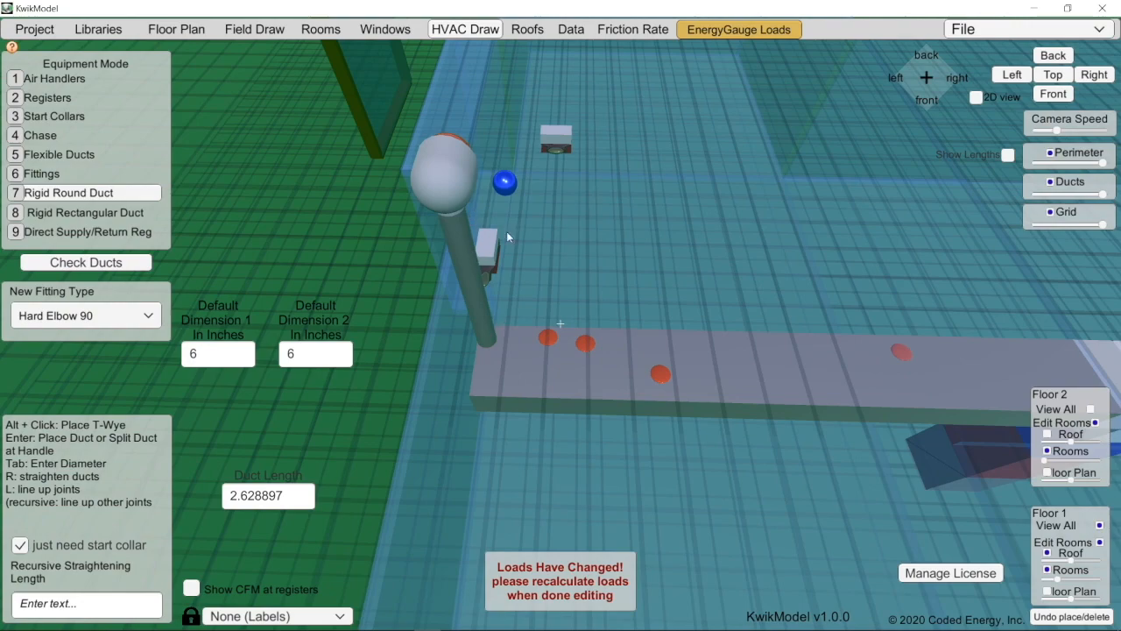
Add 90-degree hard elbows on the next three collars at the hall bath end, two facing the back and the fourth collar's facing the front
click(547, 337)
key(Return)
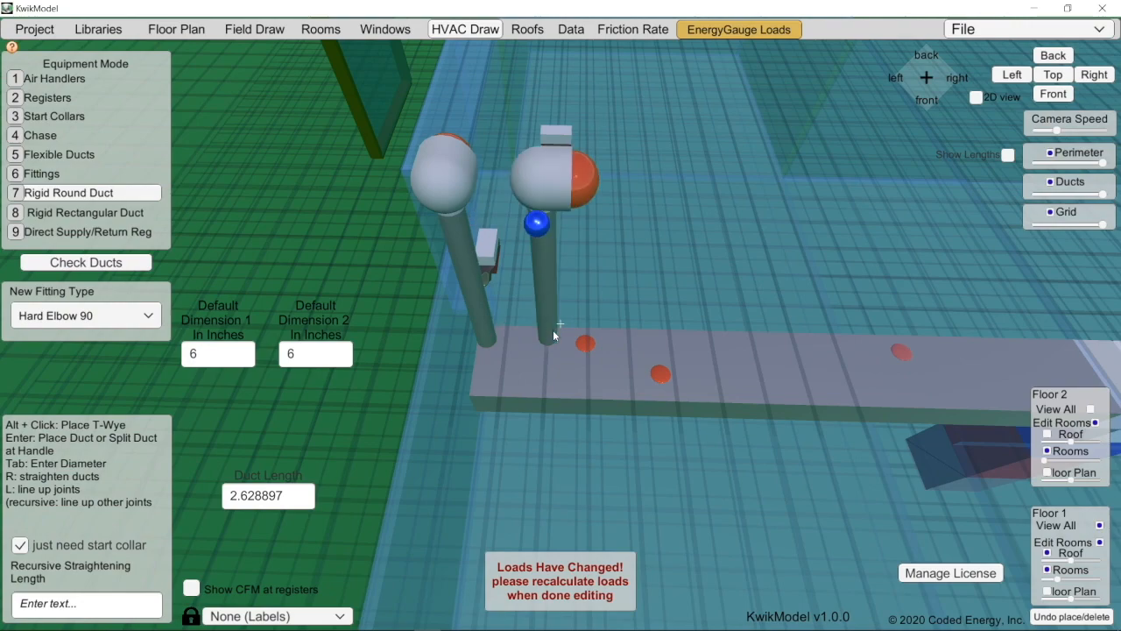
key(space)
click(586, 345)
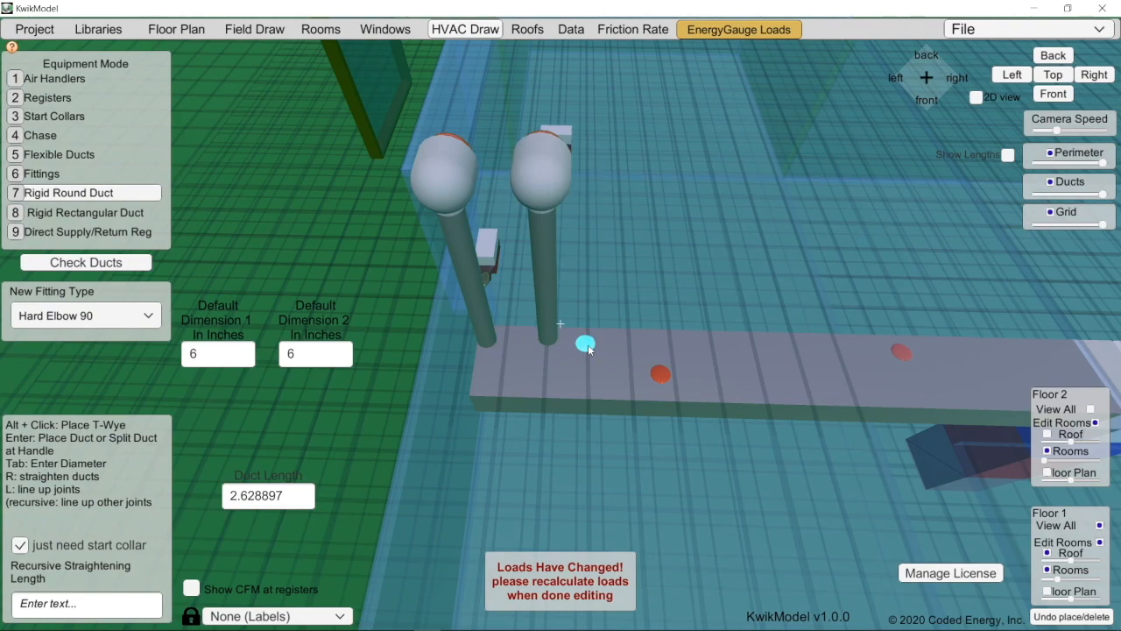
key(Return)
key(space)
click(660, 374)
key(Return)
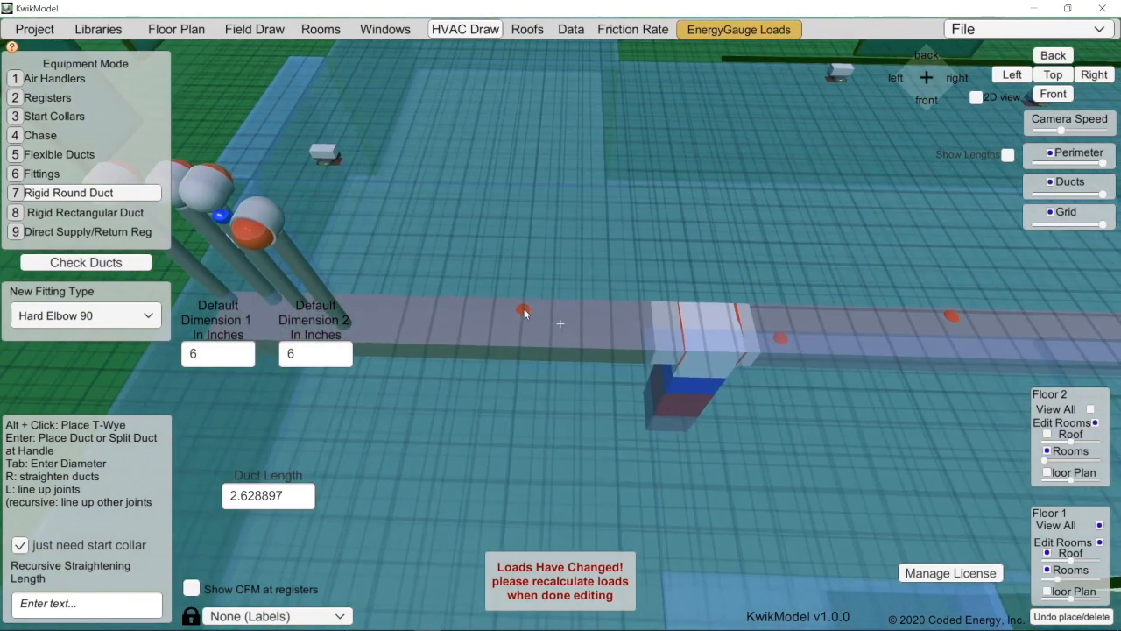
Add hard elbows on the collars either side of the air handler and the following one, turning the air handler's front-run elbow toward the front
click(522, 312)
key(Return)
click(780, 339)
key(Return)
key(space)
middle_drag(779, 342, 371, 378)
click(656, 332)
key(Return)
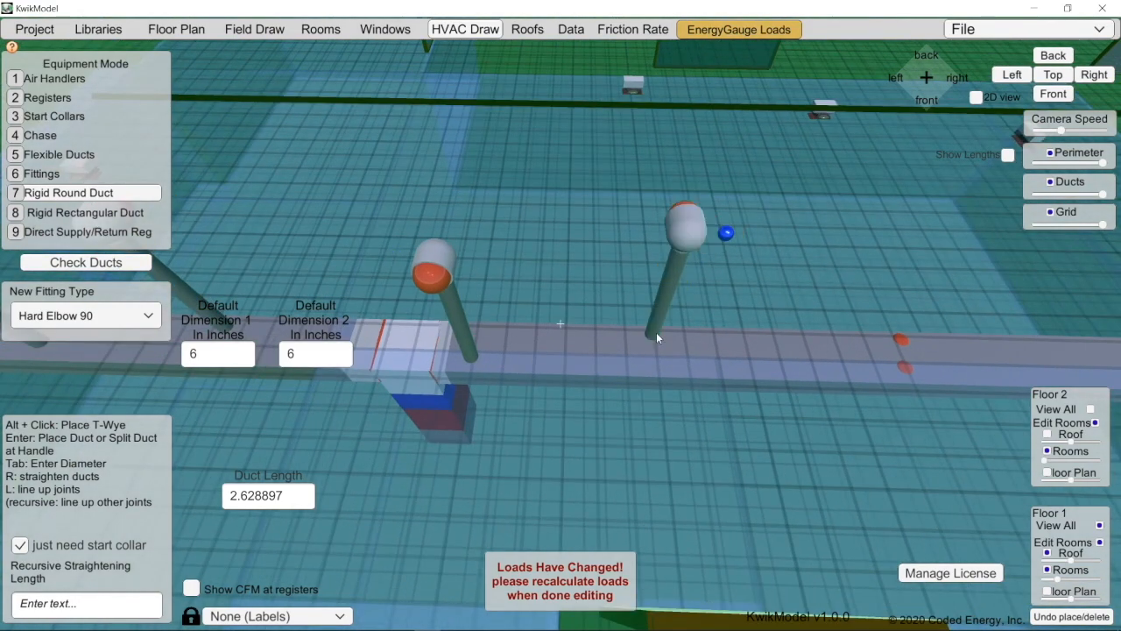
Add hard elbows on the middle pair of collars beyond the air handler, one facing the back and one facing the front
middle_drag(656, 331, 302, 338)
click(548, 344)
key(Return)
click(541, 371)
key(Return)
key(space)
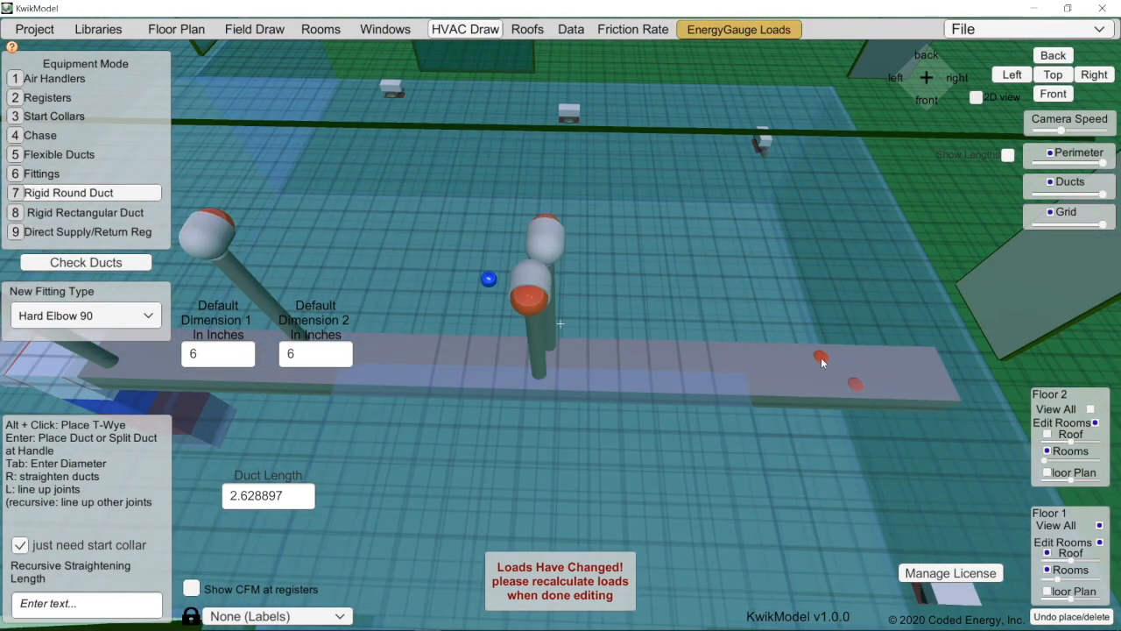
Add hard elbows on the last two collars at the trunk's far end, one facing the back and one facing the front
click(820, 356)
key(Return)
click(856, 383)
key(Return)
key(space)
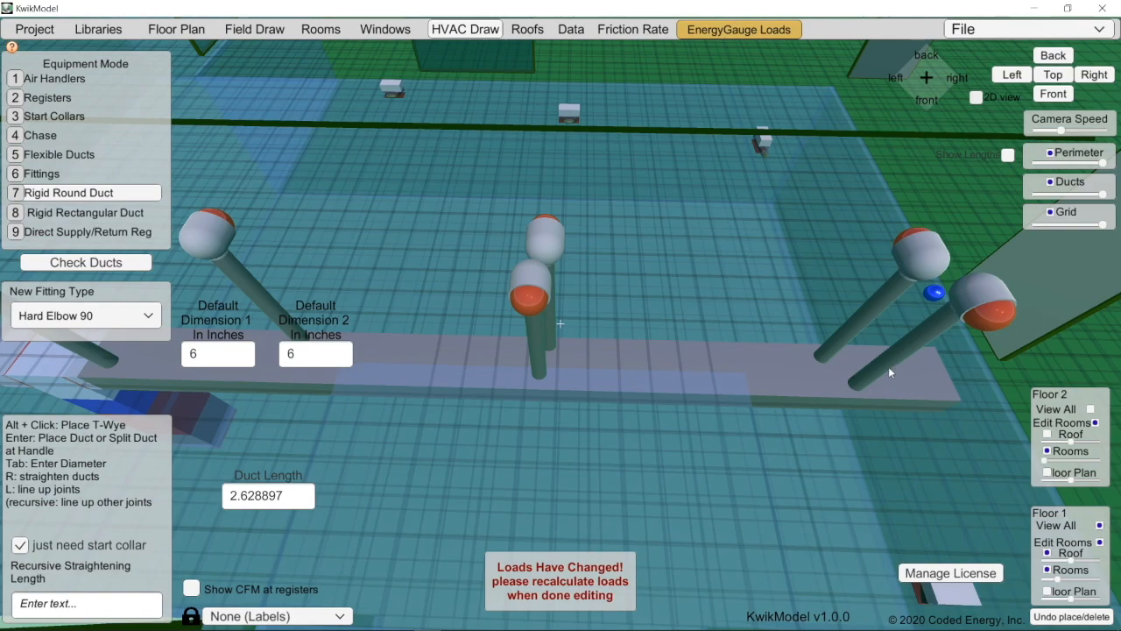
In Fittings mode, lower the front-facing elbow at the trunk's far end until it sits just above the trunk
click(45, 175)
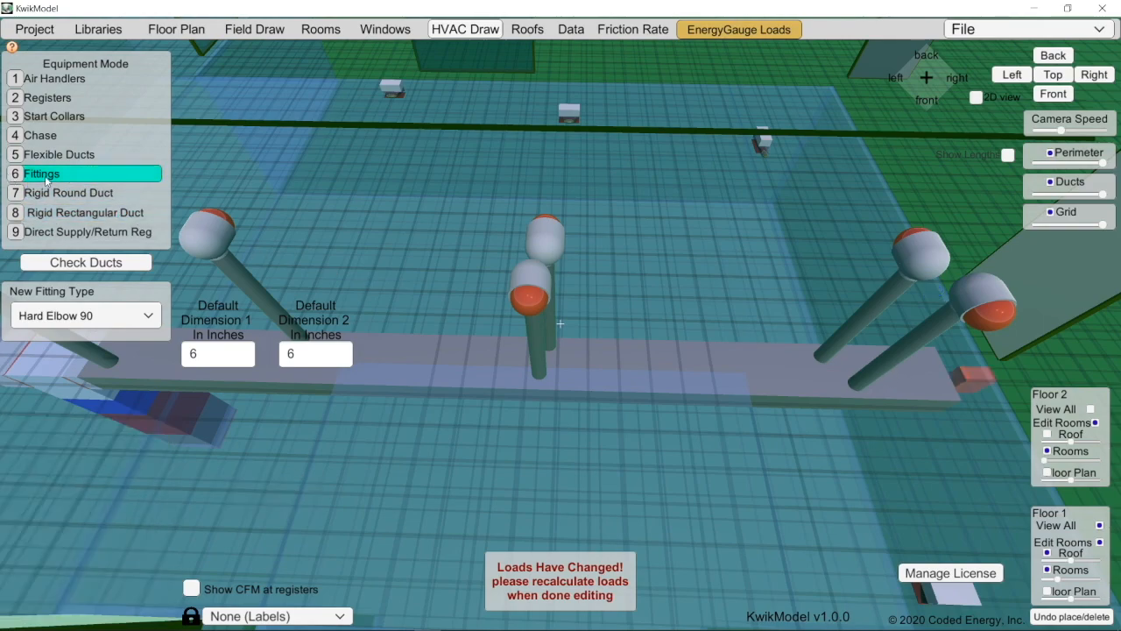
click(972, 304)
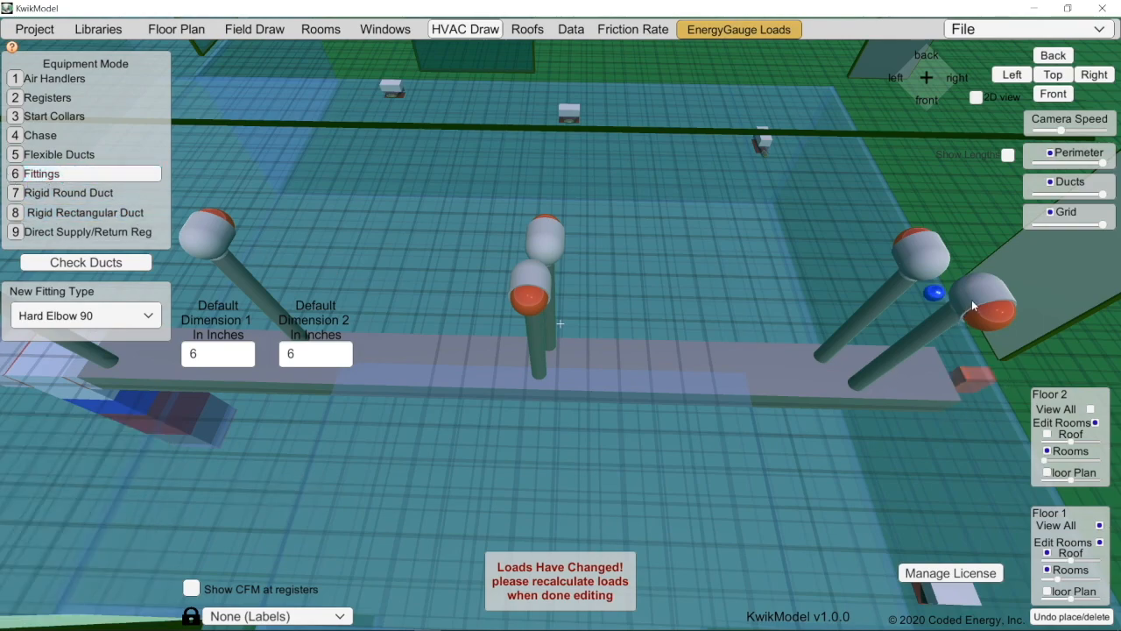
drag(974, 305, 990, 295)
right_drag(963, 323, 947, 309)
middle_drag(947, 319, 972, 466)
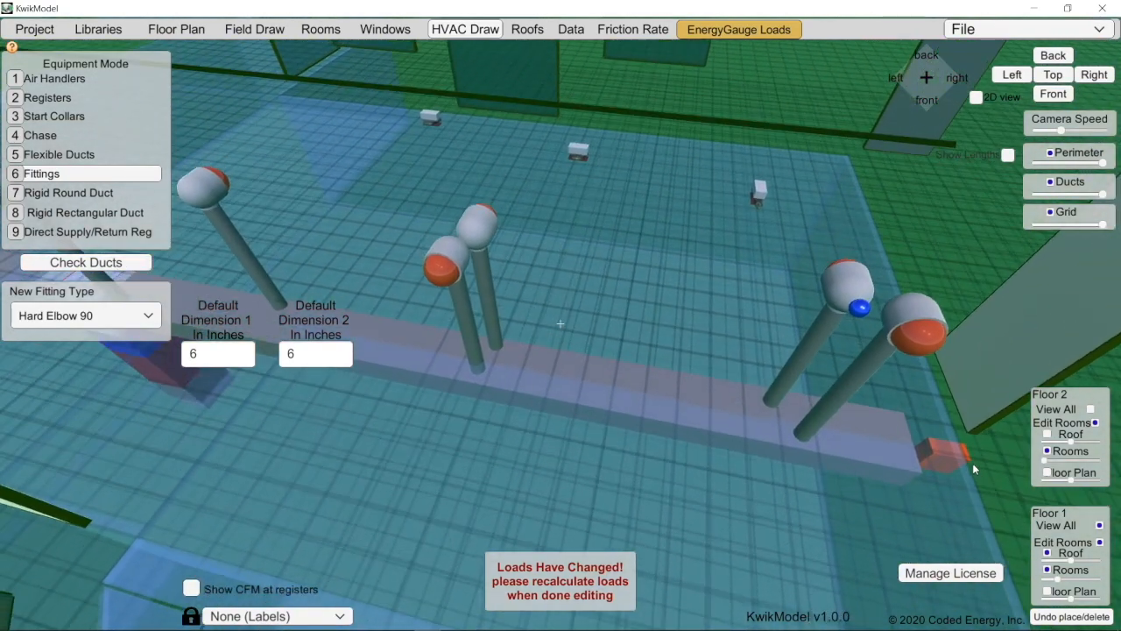
right_drag(717, 246, 722, 237)
drag(957, 181, 838, 249)
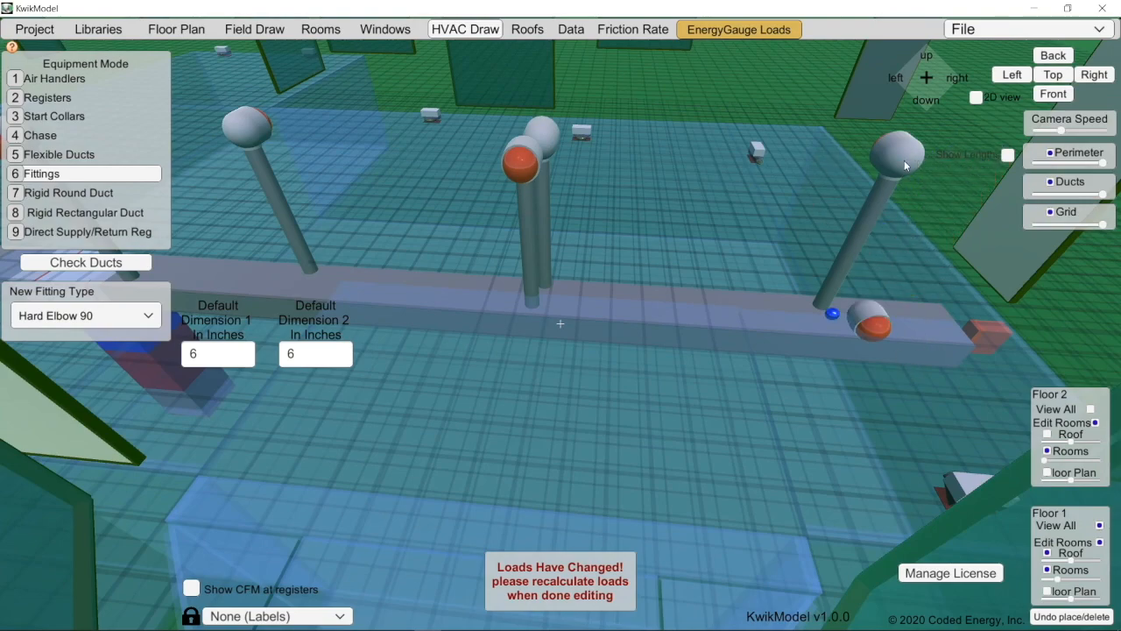
Lower the remaining elbows between the trunk's far end and the air handler down to just above the trunk
drag(899, 177, 853, 365)
drag(550, 135, 530, 280)
drag(261, 130, 313, 262)
middle_drag(630, 258, 993, 245)
drag(436, 132, 472, 257)
Lower the elbows between the air handler and the hall bath end down to just above the trunk
middle_drag(473, 257, 657, 253)
drag(377, 74, 425, 207)
middle_drag(350, 139, 506, 125)
drag(359, 60, 402, 205)
drag(323, 52, 343, 193)
drag(251, 51, 304, 213)
Connect the elbow at the trunk's hall bath end to the nearest floor register with rigid round duct
right_drag(304, 212, 362, 275)
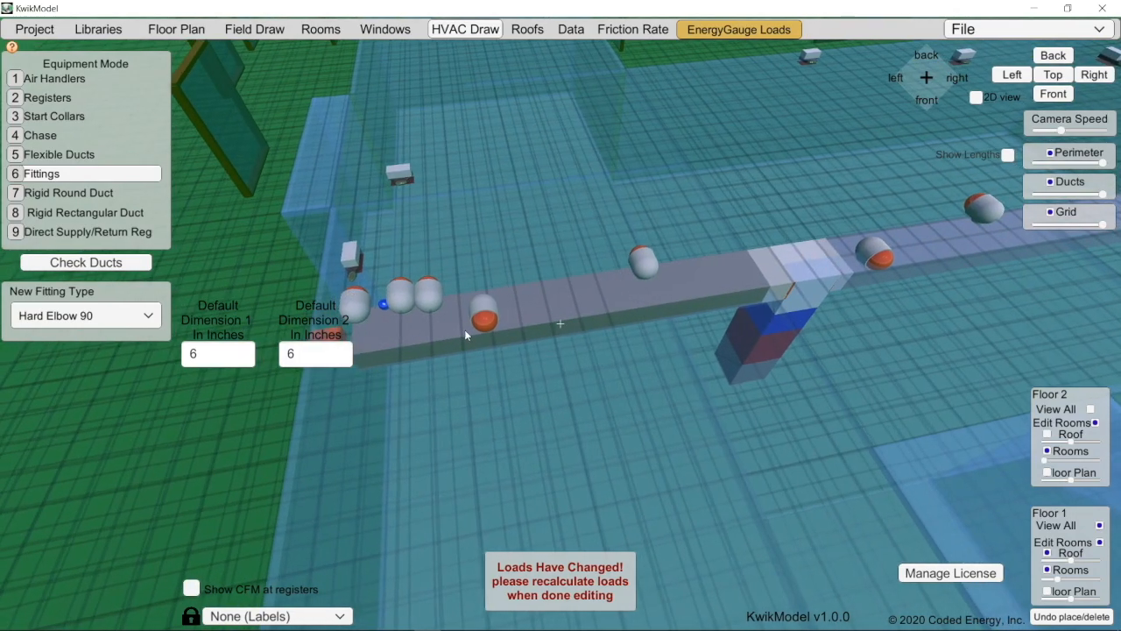
middle_drag(341, 287, 568, 308)
middle_drag(610, 375, 584, 379)
click(90, 194)
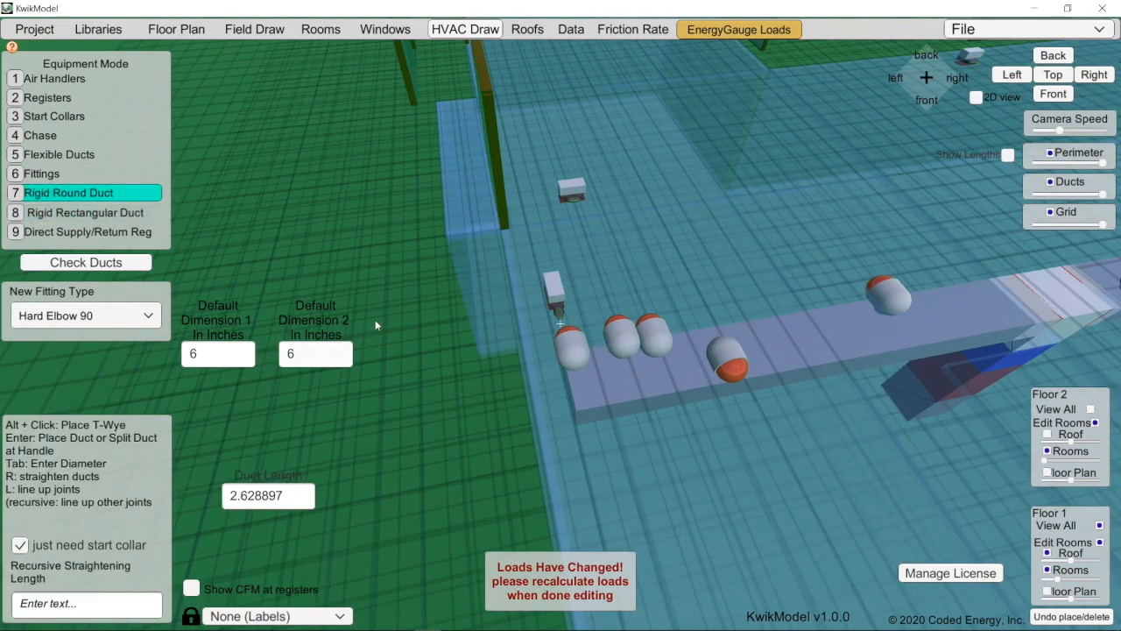
click(564, 330)
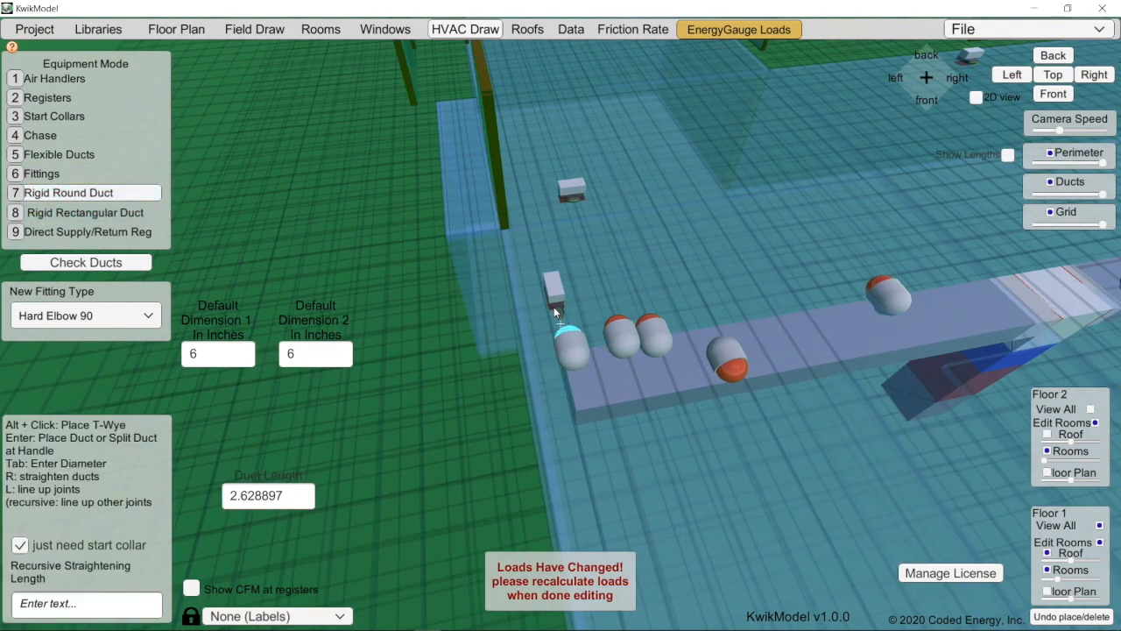
click(558, 310)
key(Return)
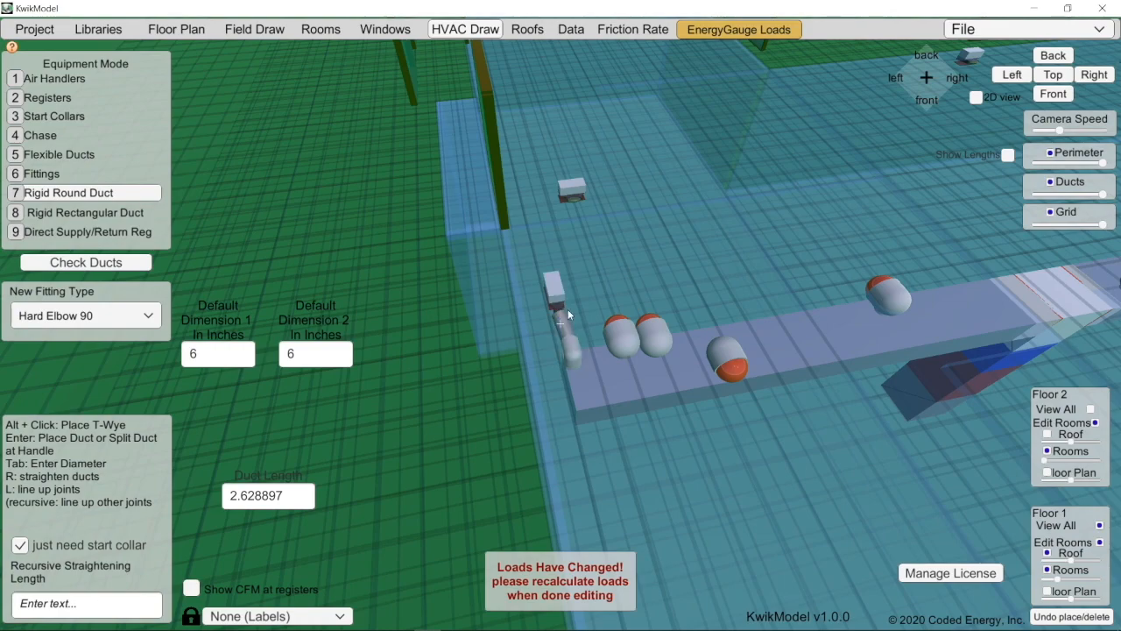
Connect the second elbow from the hall bath end to the next register toward the back with rigid round duct
scroll(564, 360, up, 2)
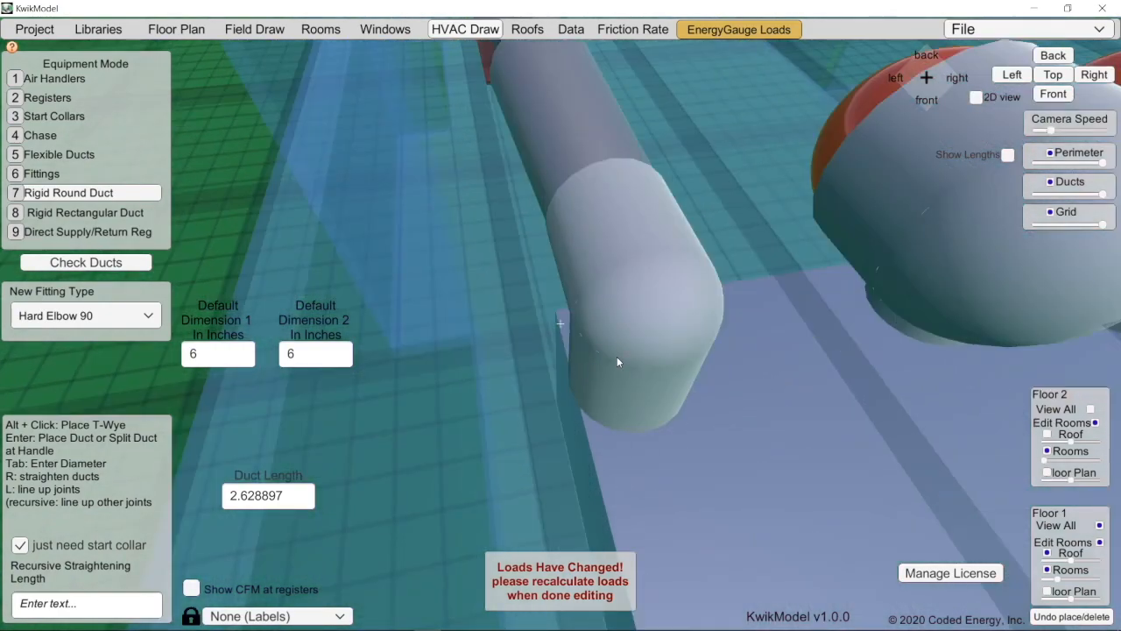
scroll(617, 356, down, 1)
middle_drag(679, 357, 626, 388)
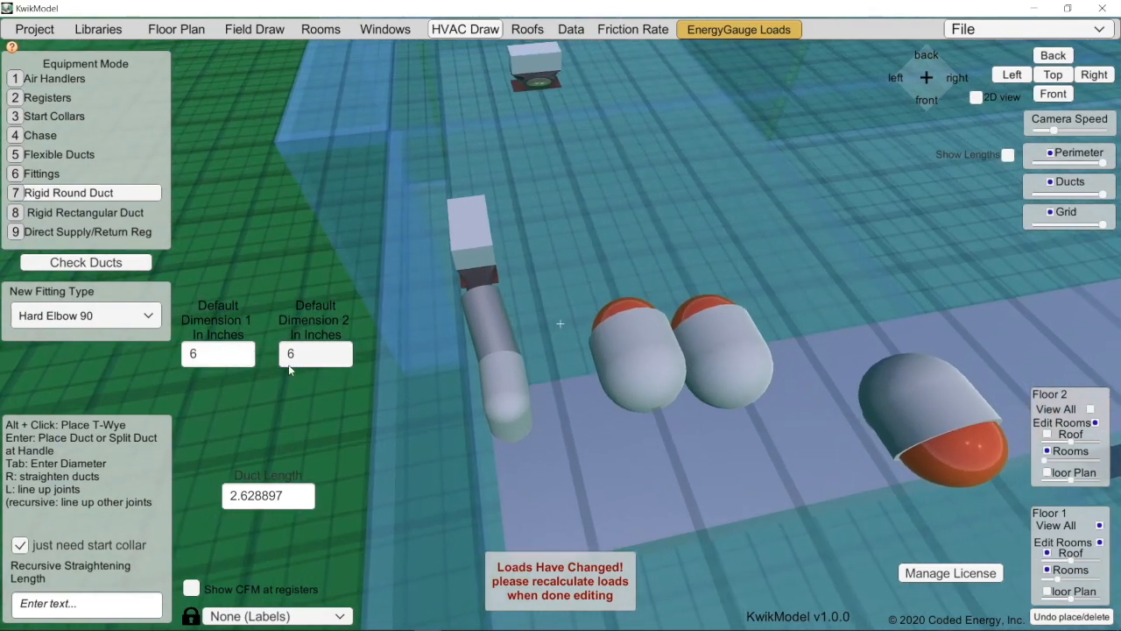
middle_drag(562, 391, 555, 398)
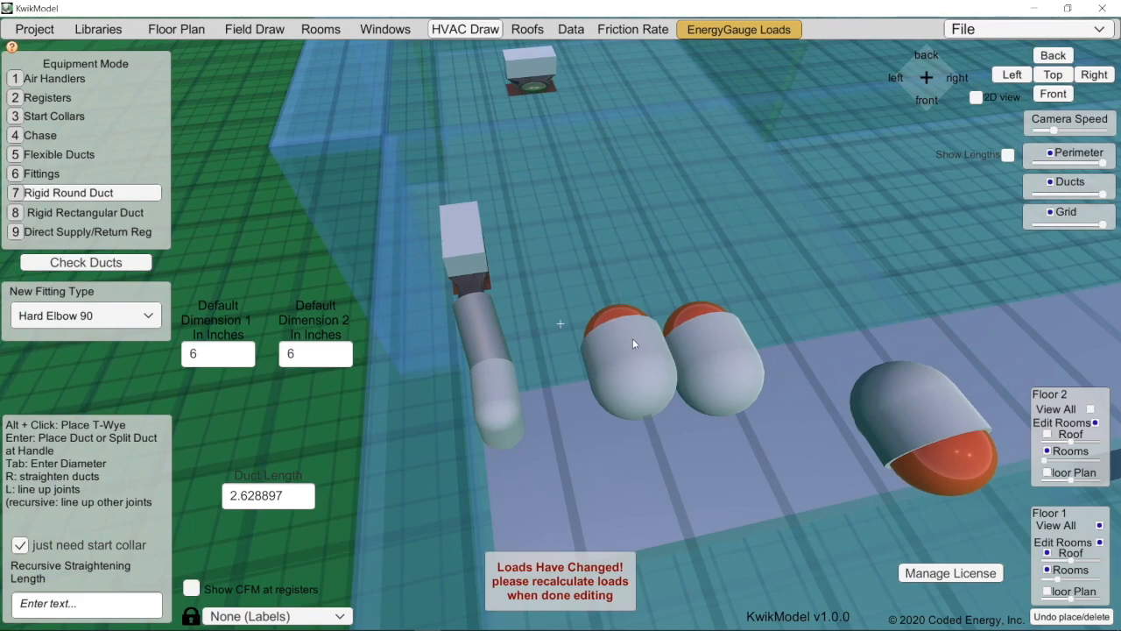
scroll(653, 342, down, 2)
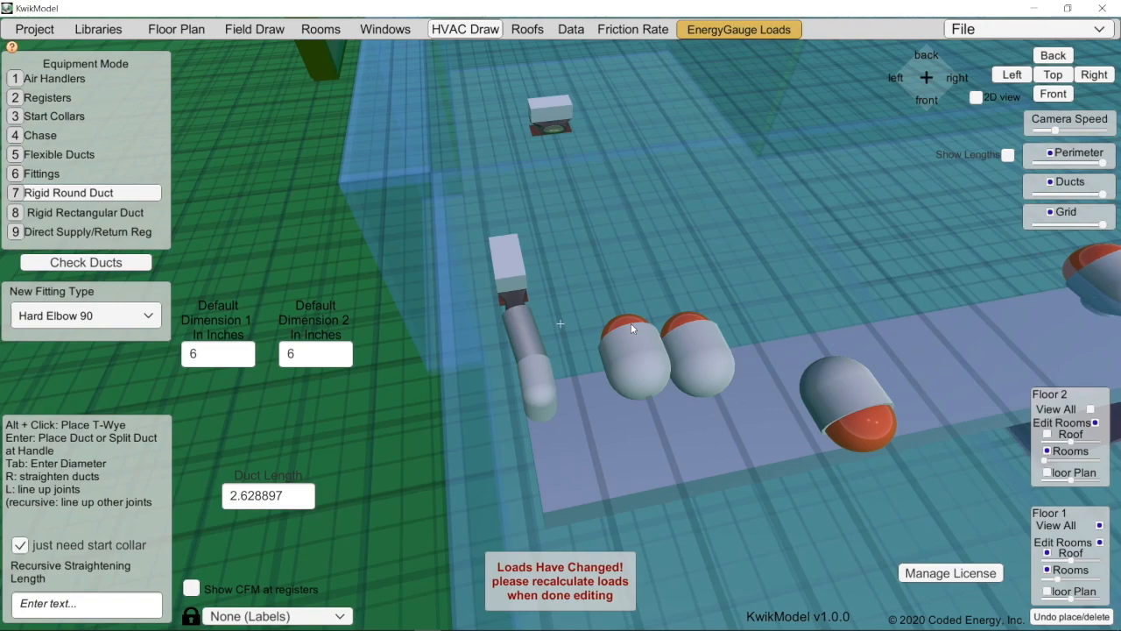
click(629, 323)
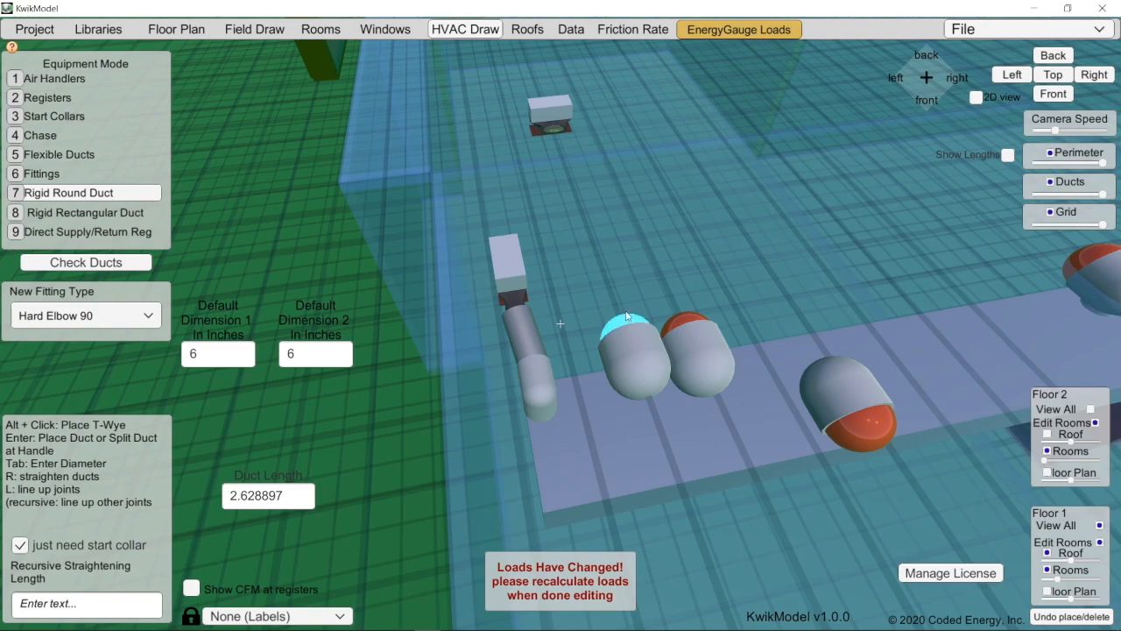
click(554, 127)
scroll(716, 321, down, 2)
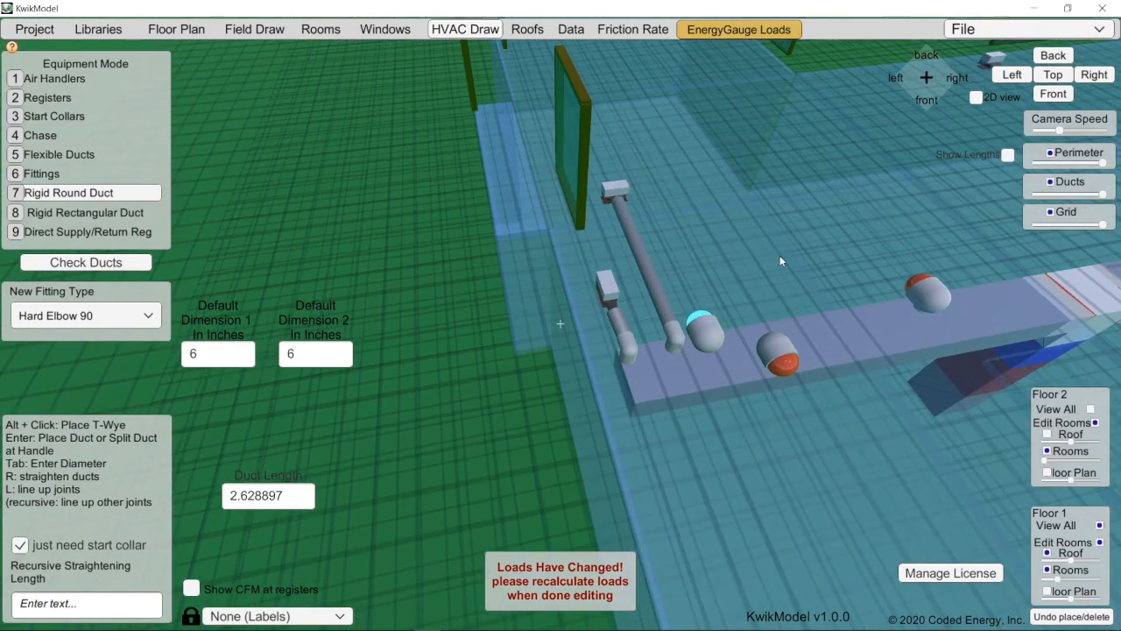
Connect the next two back-side elbows before the air handler to the two master bedroom registers with rigid round duct
scroll(716, 321, down, 2)
click(520, 69)
key(Return)
click(791, 337)
click(616, 56)
key(Return)
Connect the three back-side elbows beyond the air handler to the living room, kitchen and far-end bath registers with rigid round duct
click(749, 334)
click(657, 165)
key(Return)
click(906, 305)
click(798, 164)
key(Return)
click(828, 295)
click(745, 173)
key(Return)
Connect the front-side elbows to their front registers with rigid round duct, working from the trunk's far end back to Bedroom 3
click(865, 323)
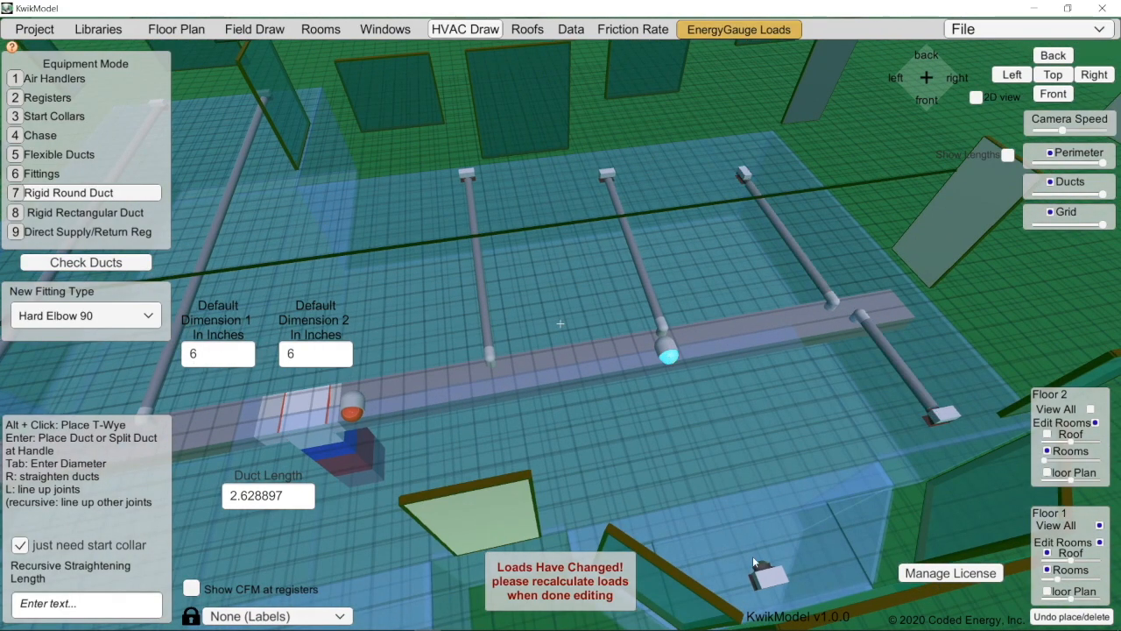
click(764, 573)
key(Return)
click(688, 246)
click(832, 508)
key(Return)
click(473, 279)
click(509, 524)
key(Return)
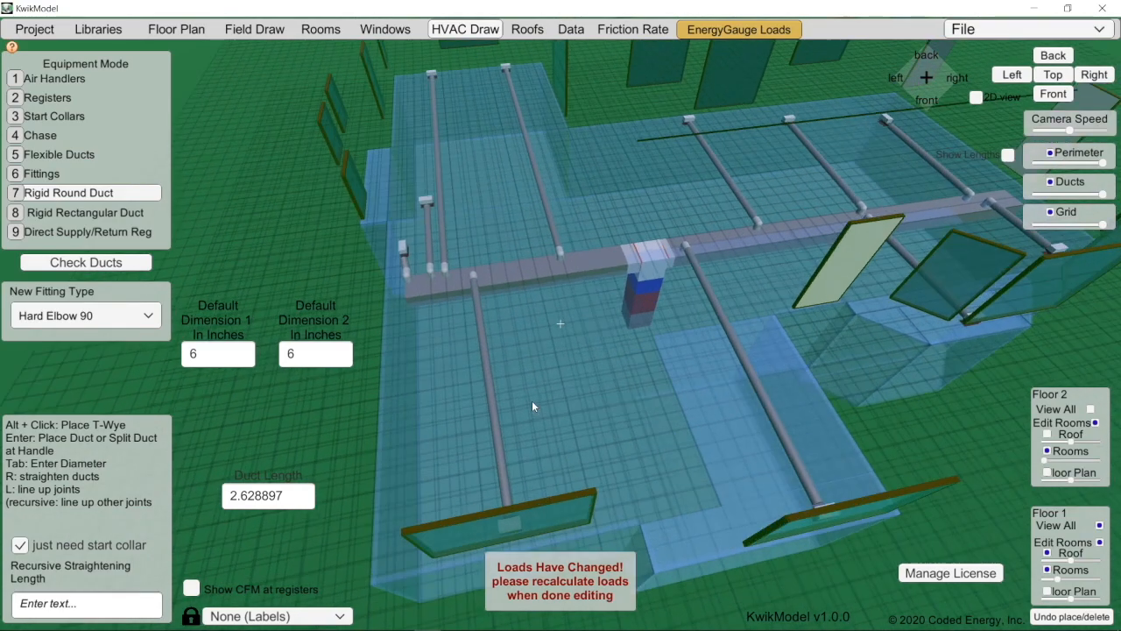
Overlay the Floor 2 plan on the connected duct layout and examine where the air handler sits
scroll(533, 405, down, 2)
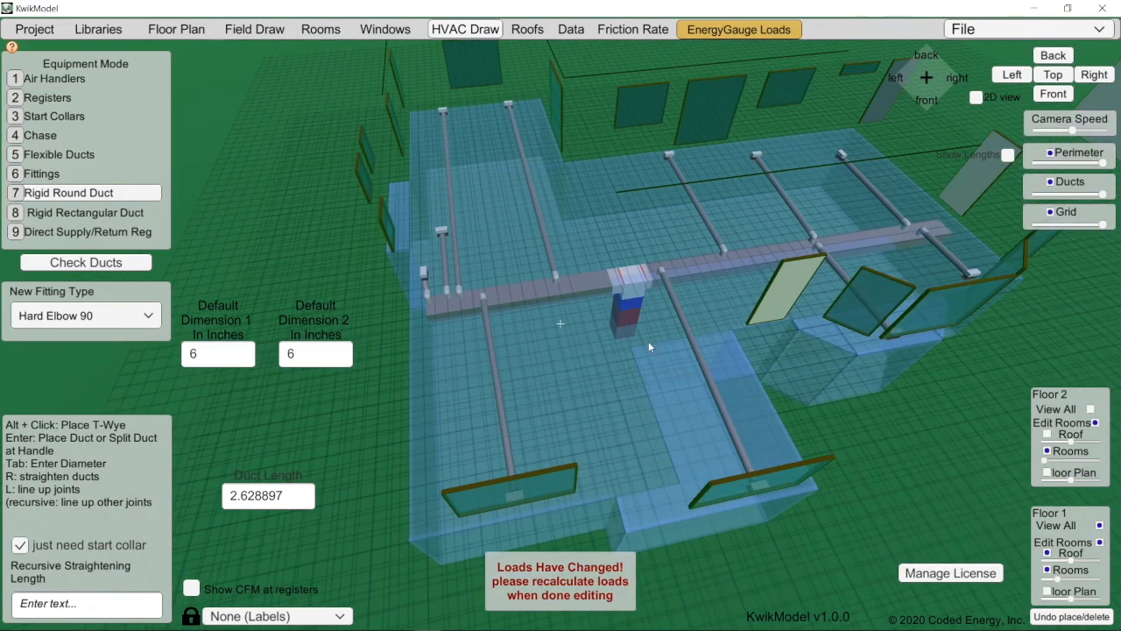
key(d)
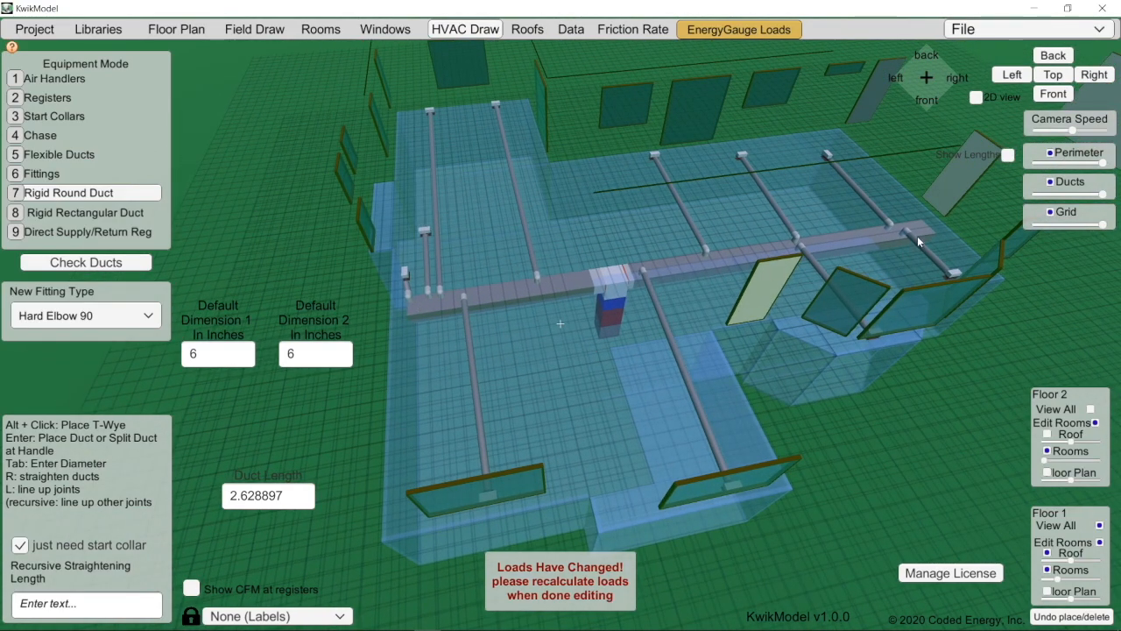
middle_drag(456, 302, 722, 409)
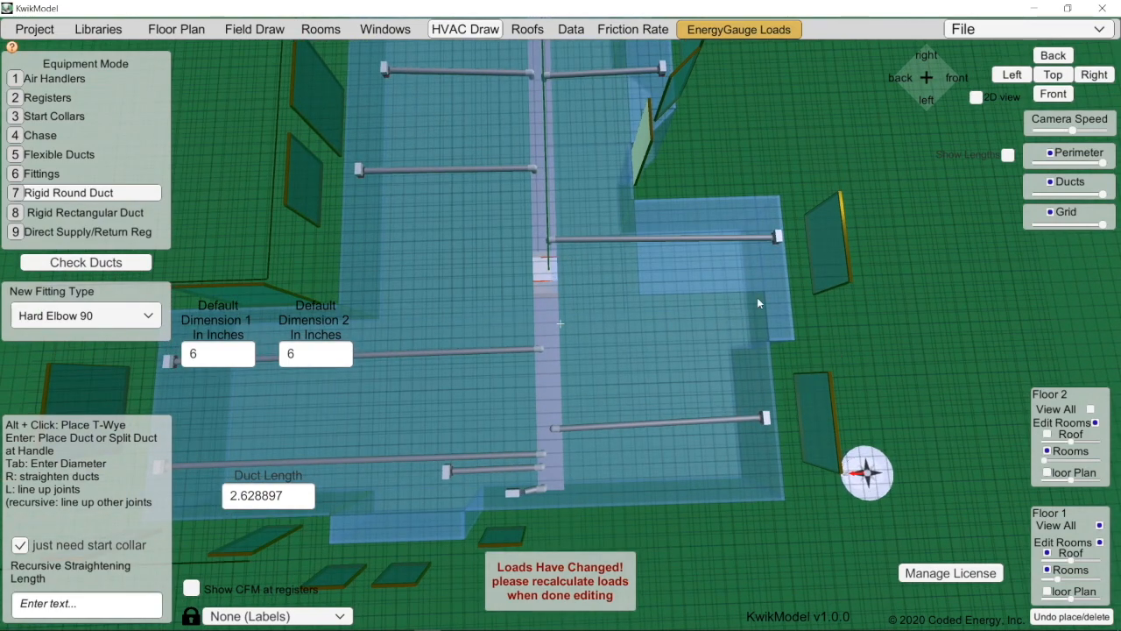
middle_drag(755, 295, 760, 338)
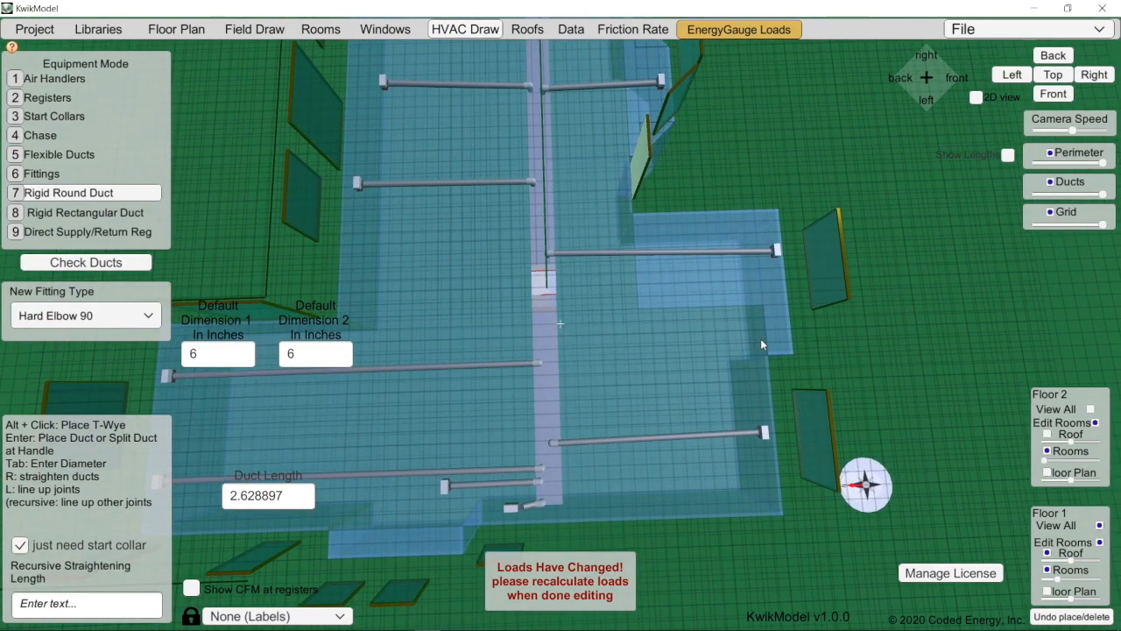
click(1047, 472)
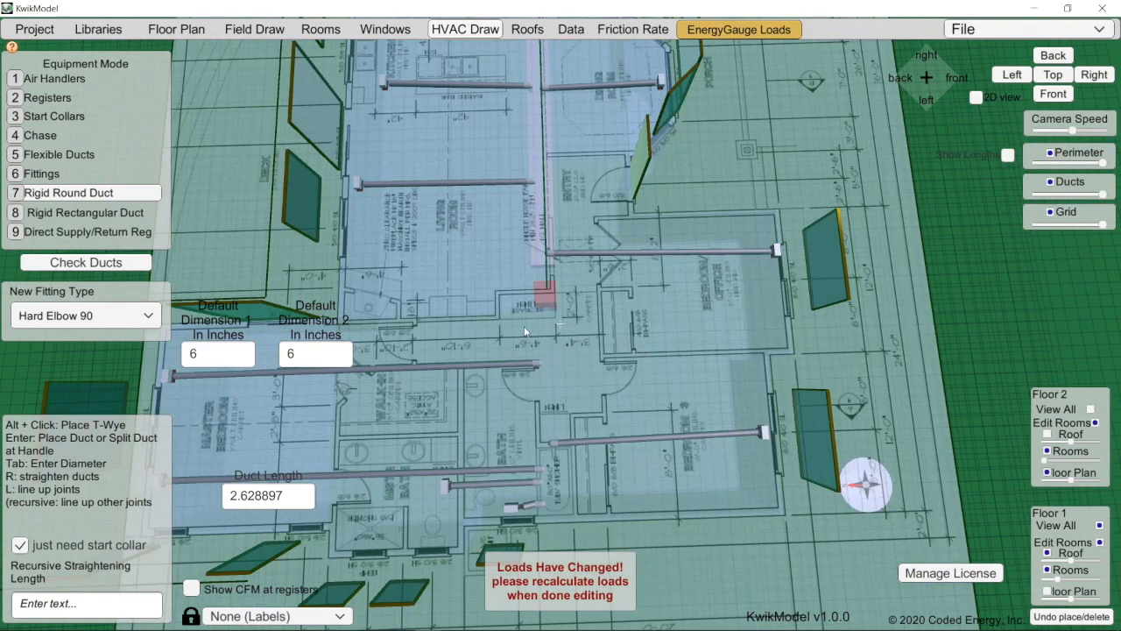
scroll(524, 331, up, 5)
scroll(601, 243, down, 5)
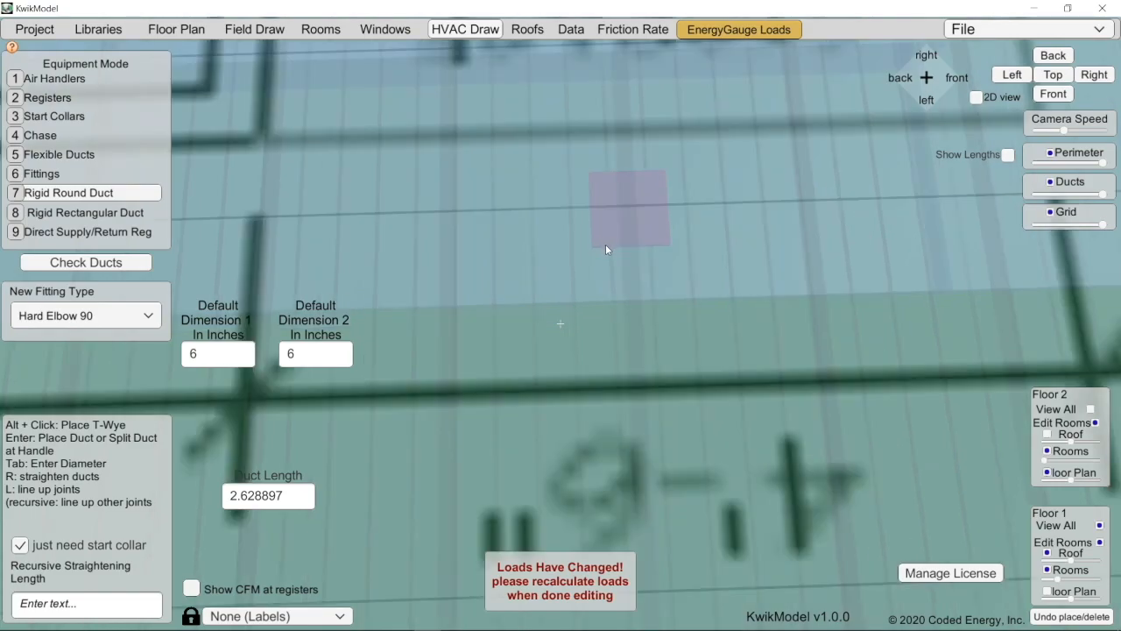
scroll(545, 318, up, 2)
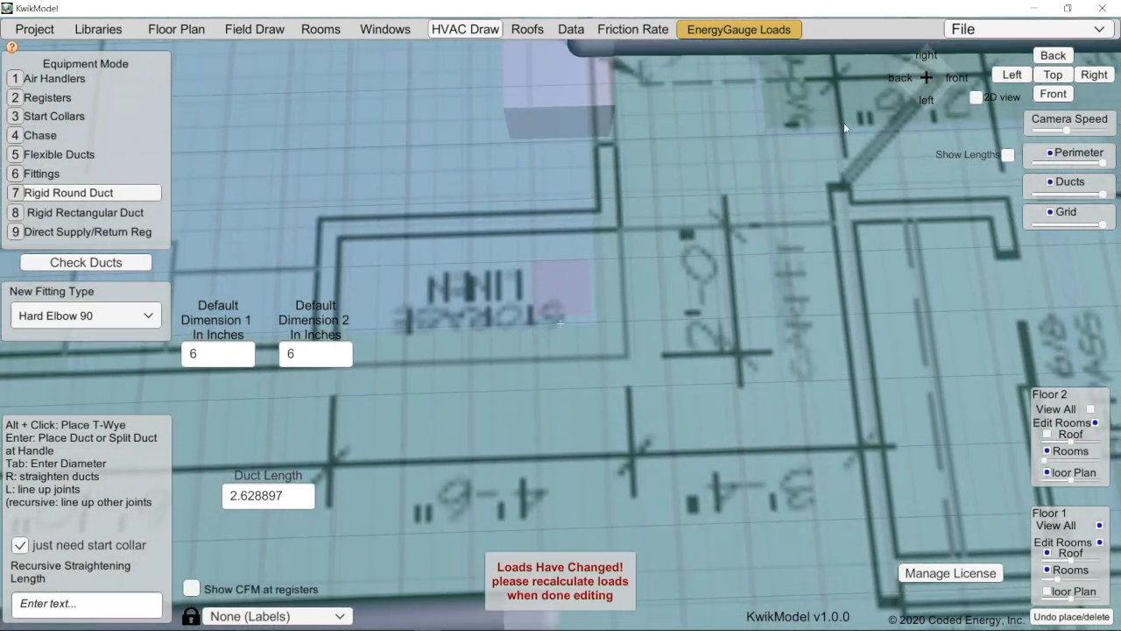
Compare the air handler's position with the storage linen closet in a top view, and hide all Floor 2 layers
click(1050, 79)
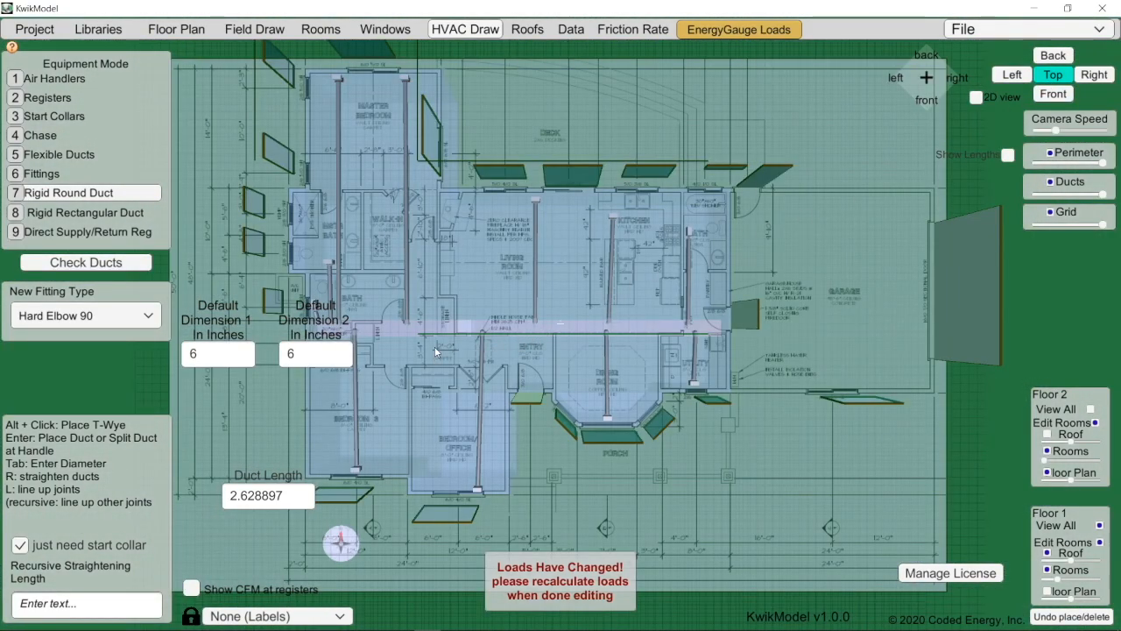
scroll(434, 347, up, 5)
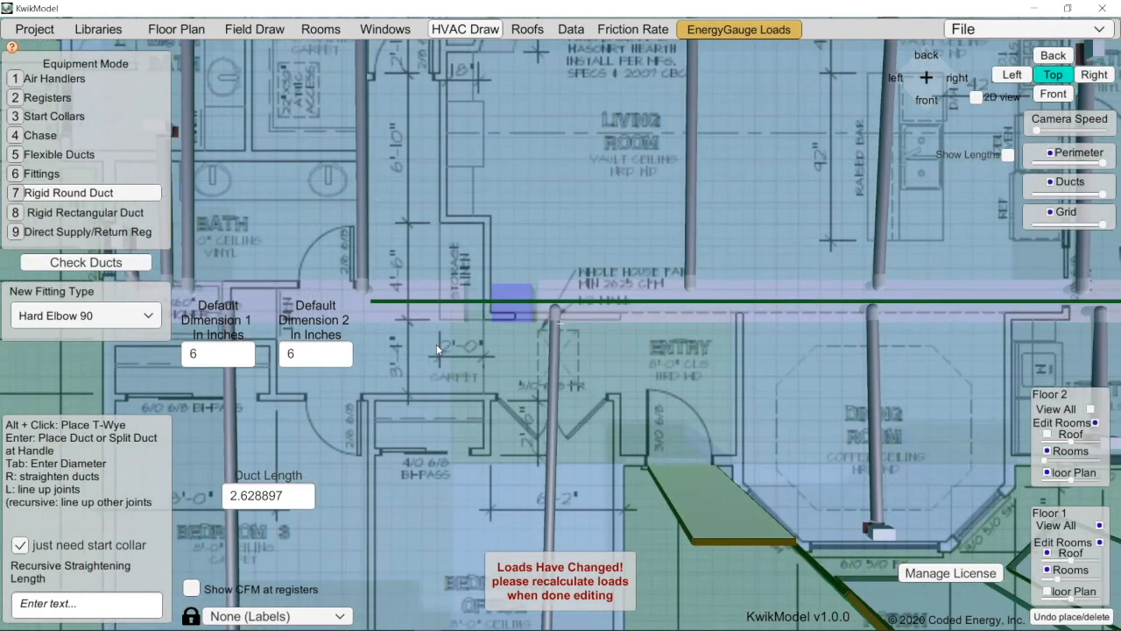
middle_drag(436, 344, 625, 364)
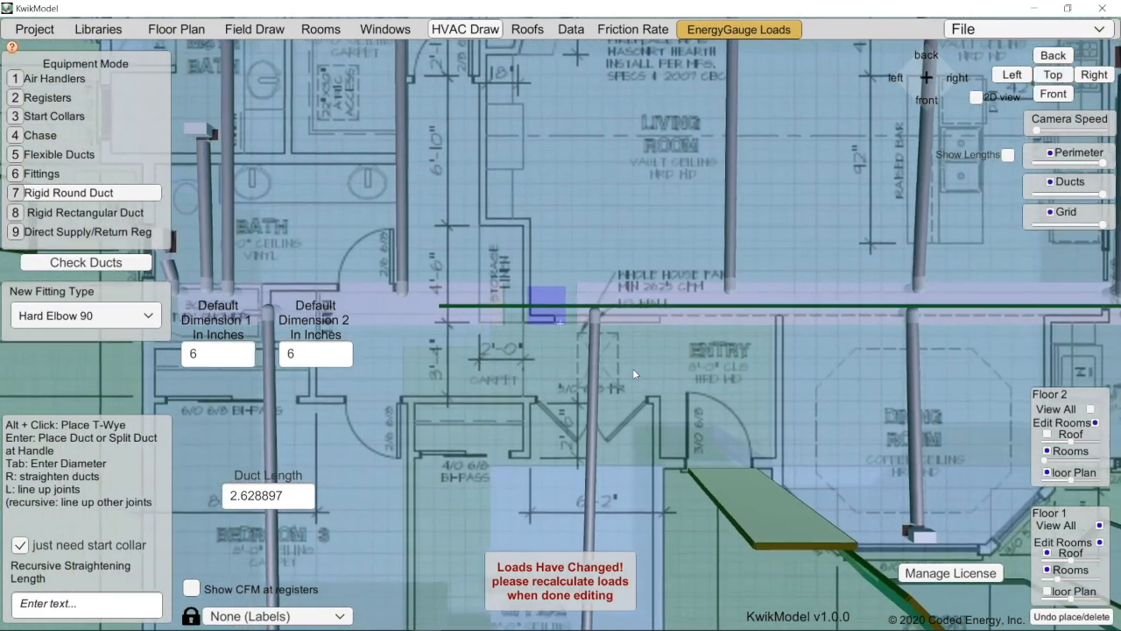
key(a)
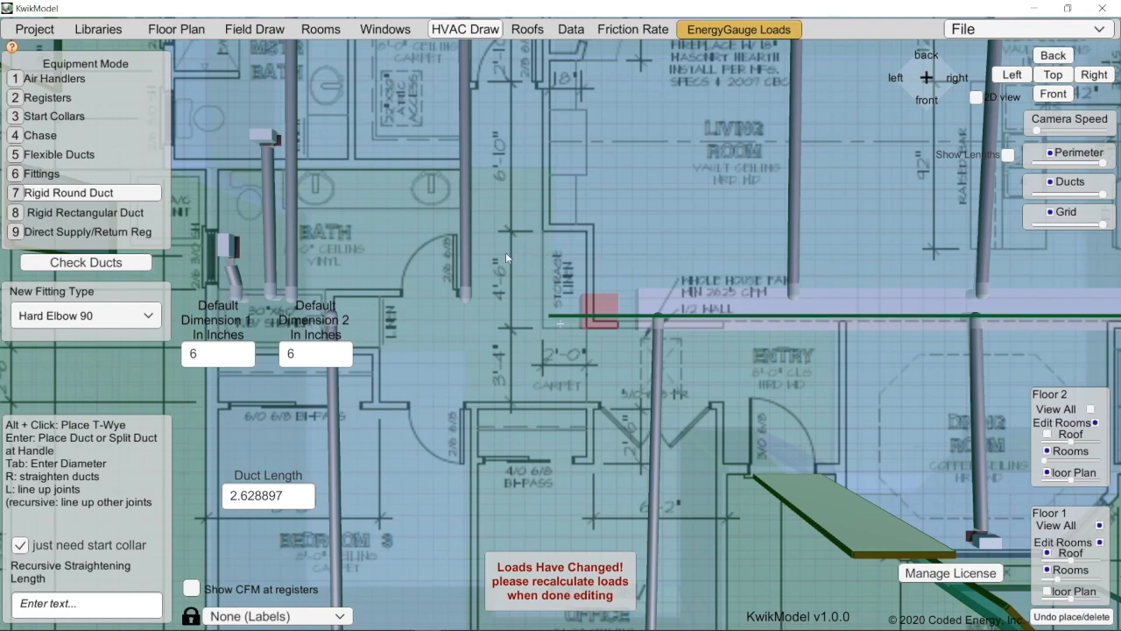
middle_drag(546, 263, 526, 265)
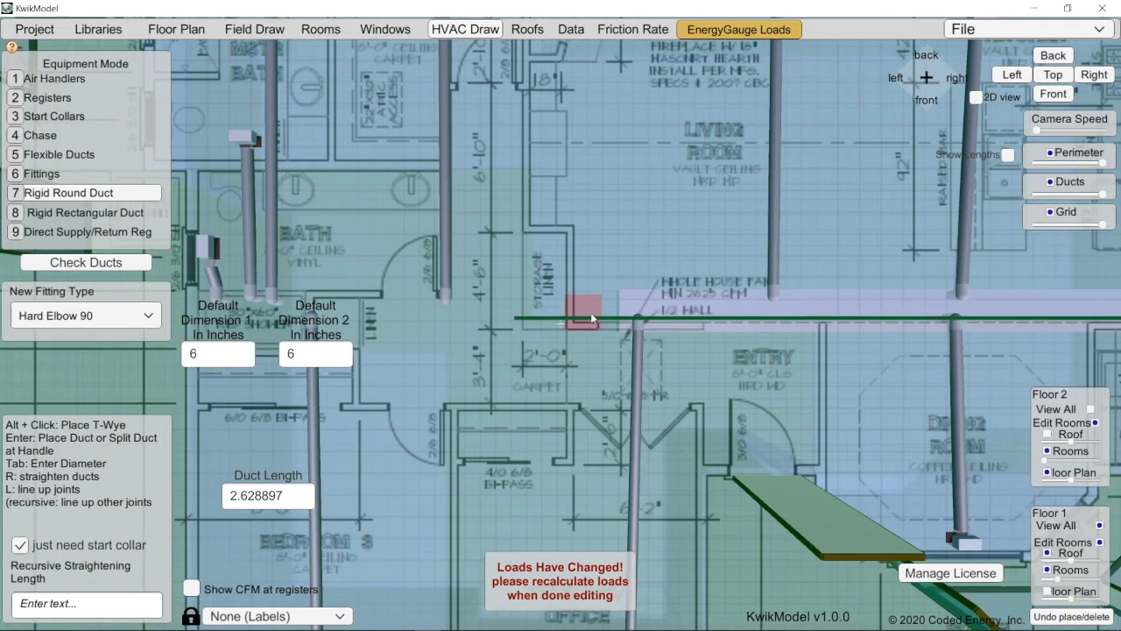
scroll(591, 312, up, 4)
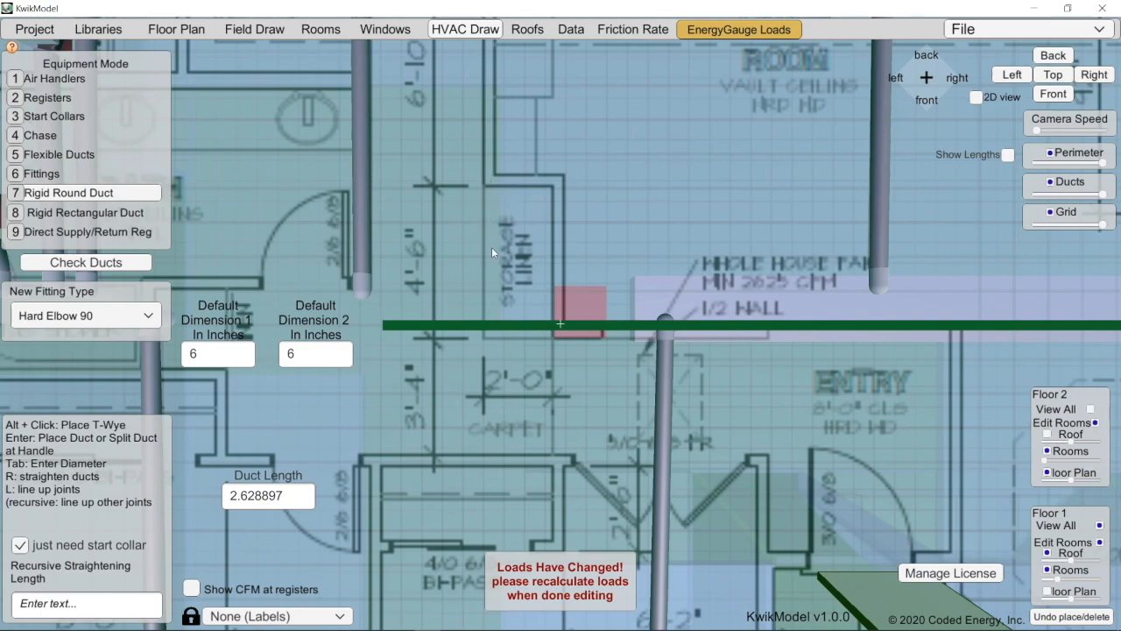
key(v)
click(1090, 409)
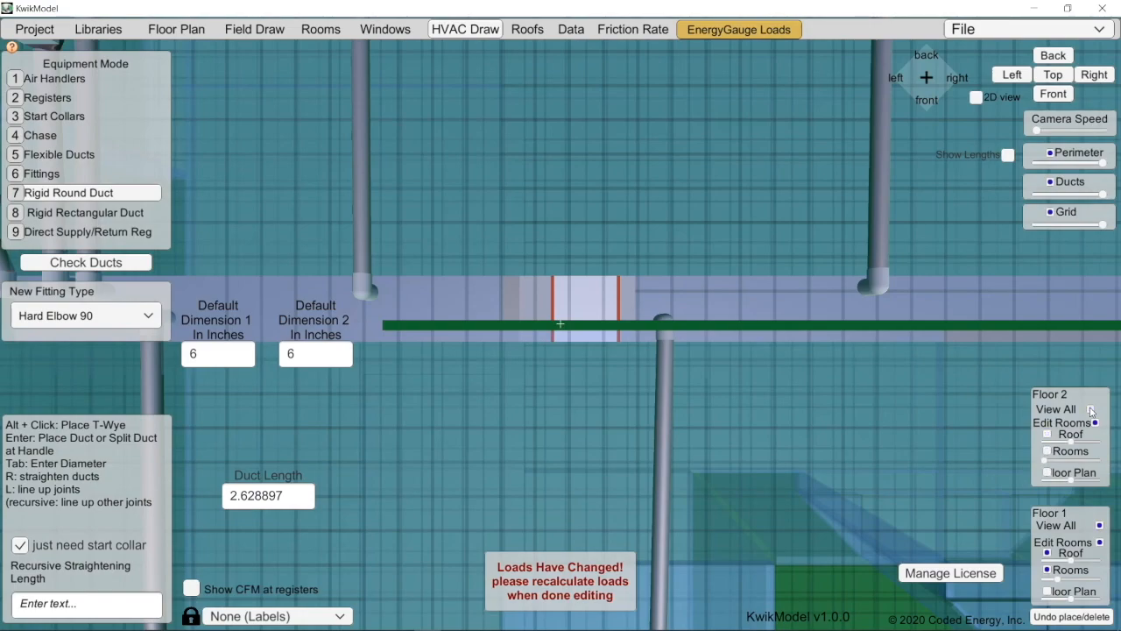
Move the air handler along the trunk toward the hall bath end, into the storage linen closet
click(88, 79)
click(576, 312)
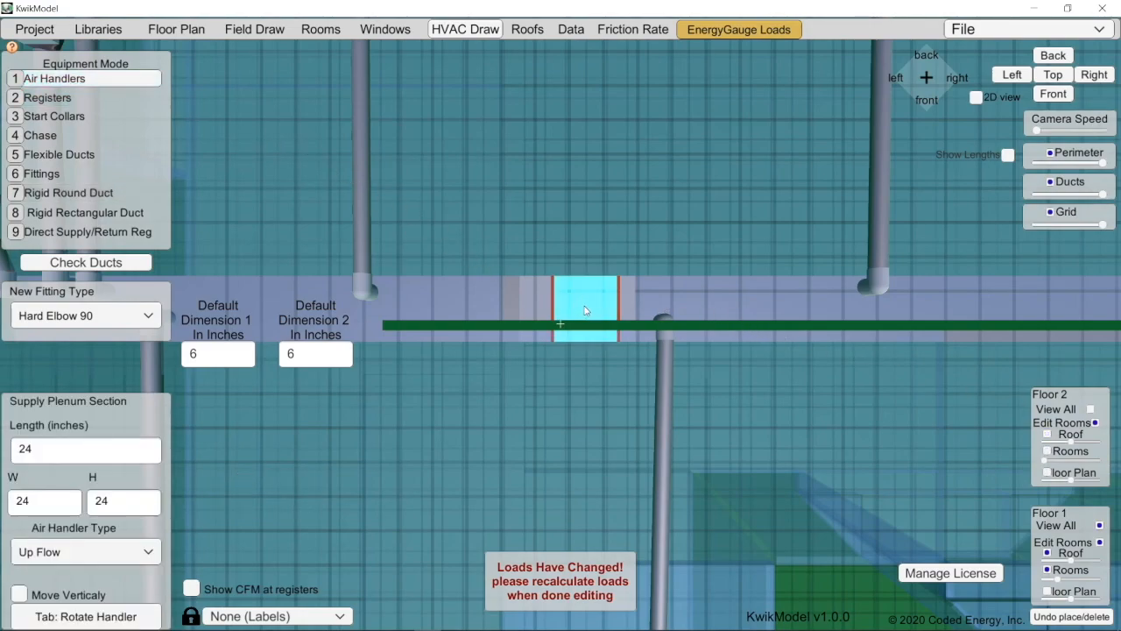
drag(585, 310, 555, 307)
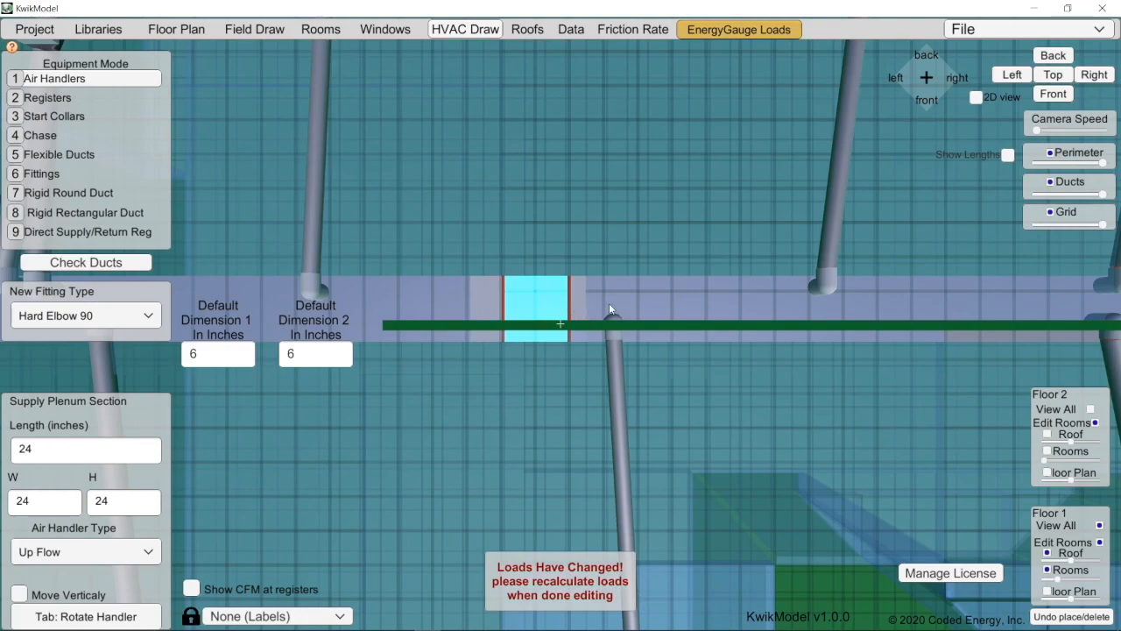
Pull the trunk's hall bath end inward by its end fitting so it stays inside the house's outer wall
scroll(709, 358, down, 5)
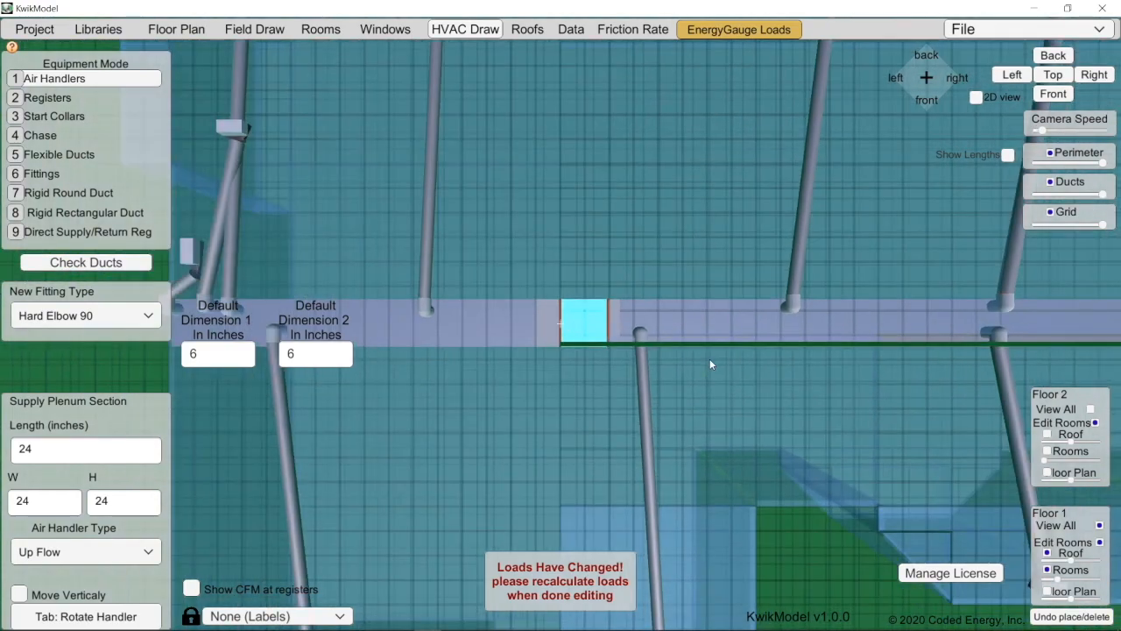
middle_drag(703, 363, 881, 296)
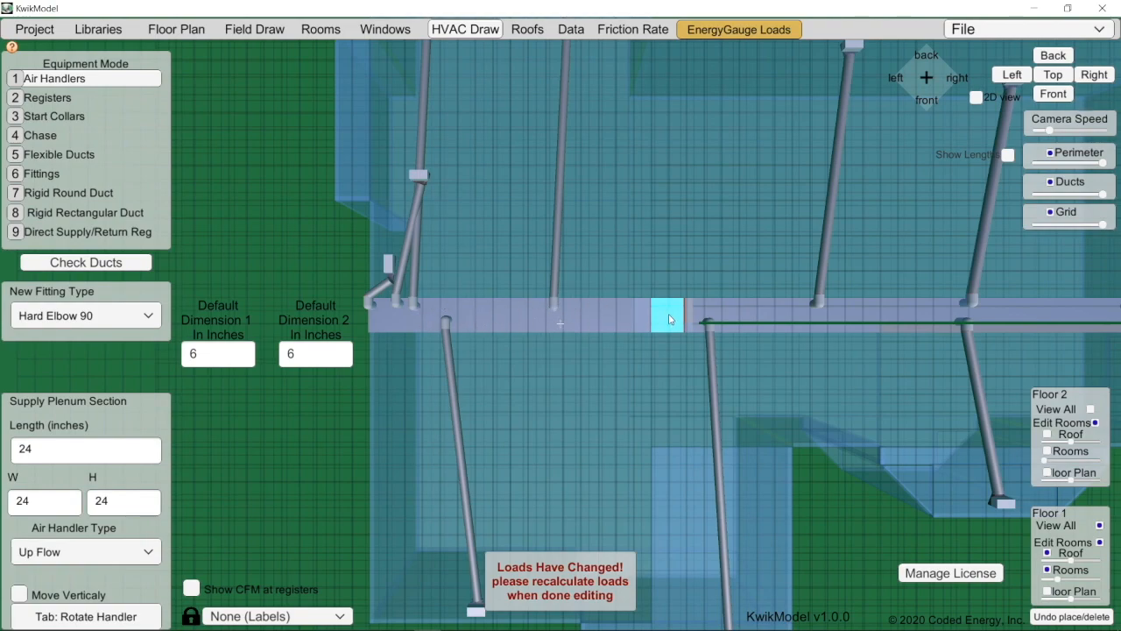
click(497, 326)
click(48, 174)
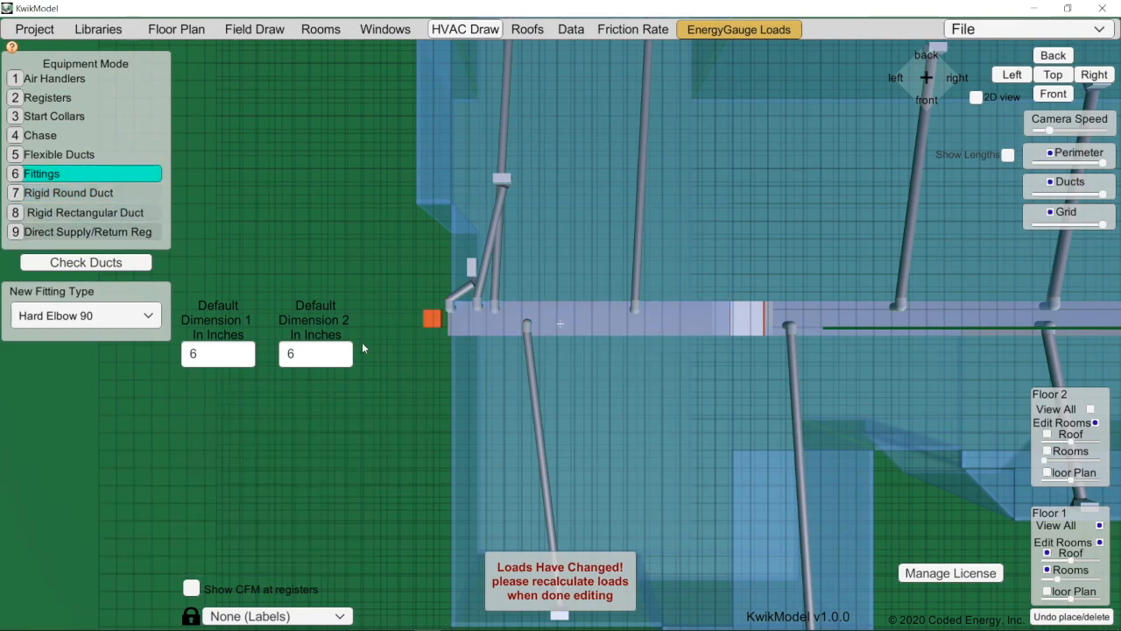
click(429, 320)
drag(429, 321, 459, 323)
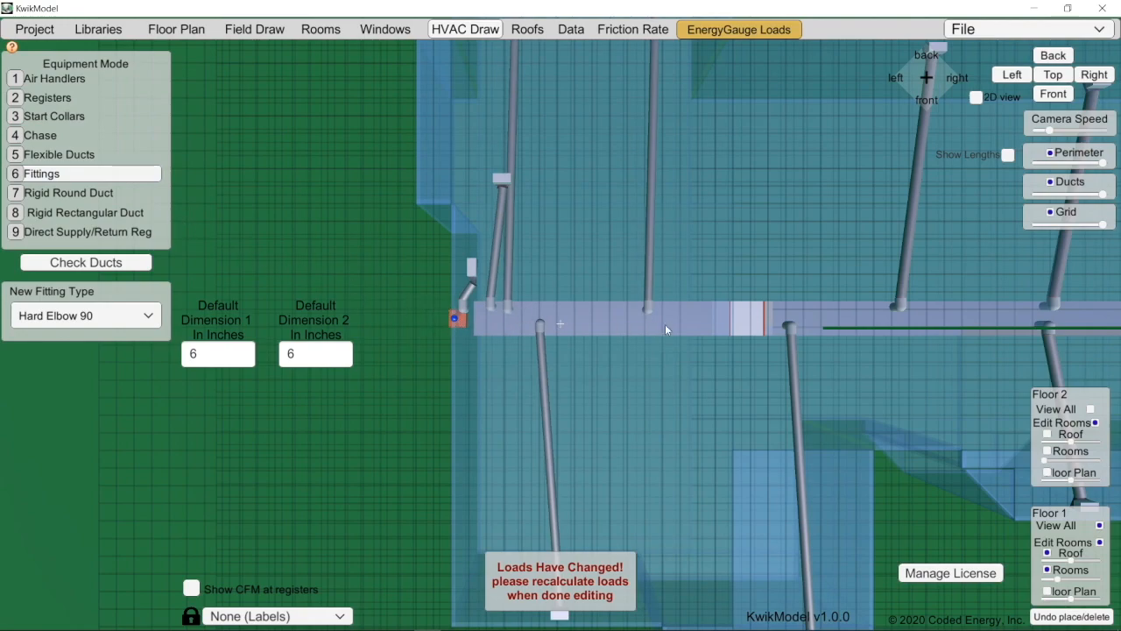
Reposition the start collars near the trunk's hall bath end so their branch runs line up with the registers
click(71, 119)
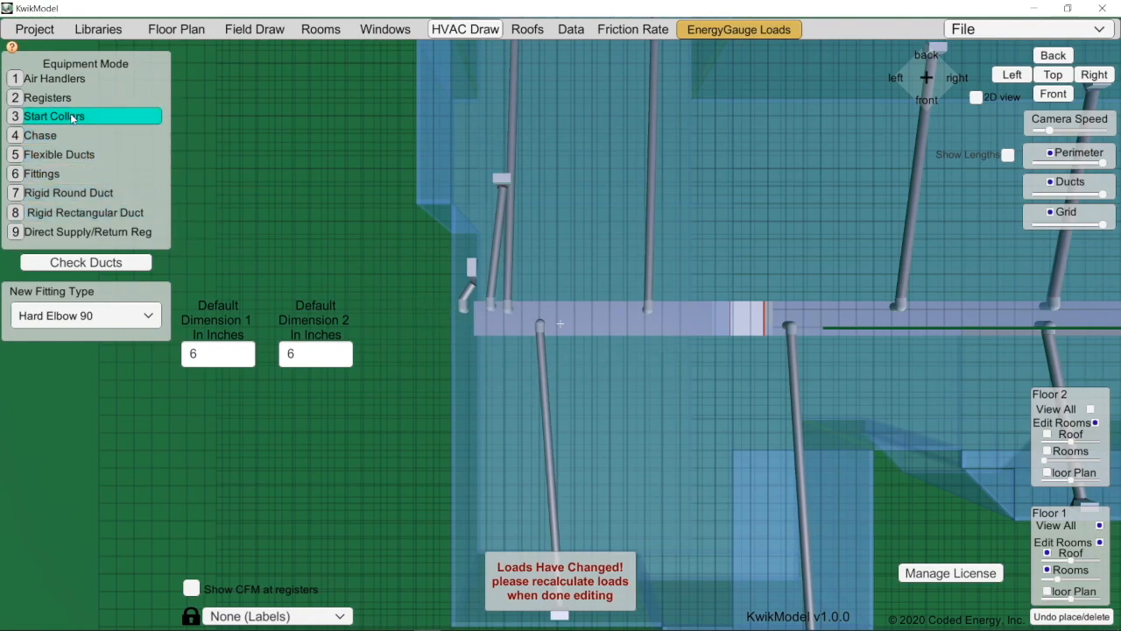
click(464, 310)
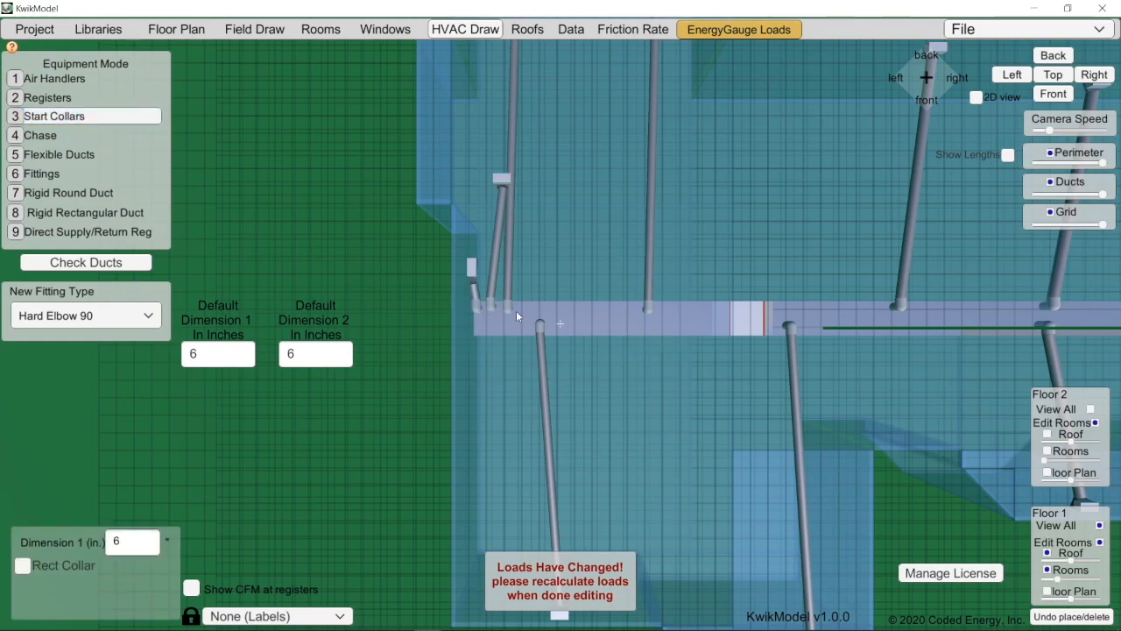
middle_drag(543, 316, 712, 349)
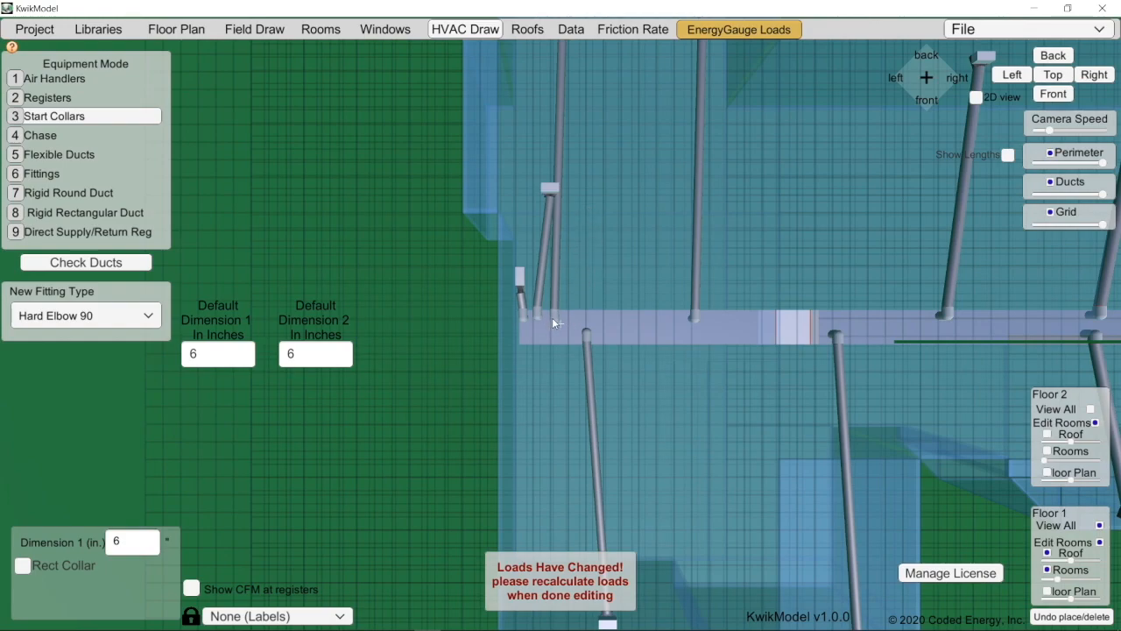
drag(556, 318, 605, 333)
mouse_move(756, 361)
middle_down()
mouse_move(578, 363)
mouse_move(614, 380)
mouse_move(481, 369)
middle_up()
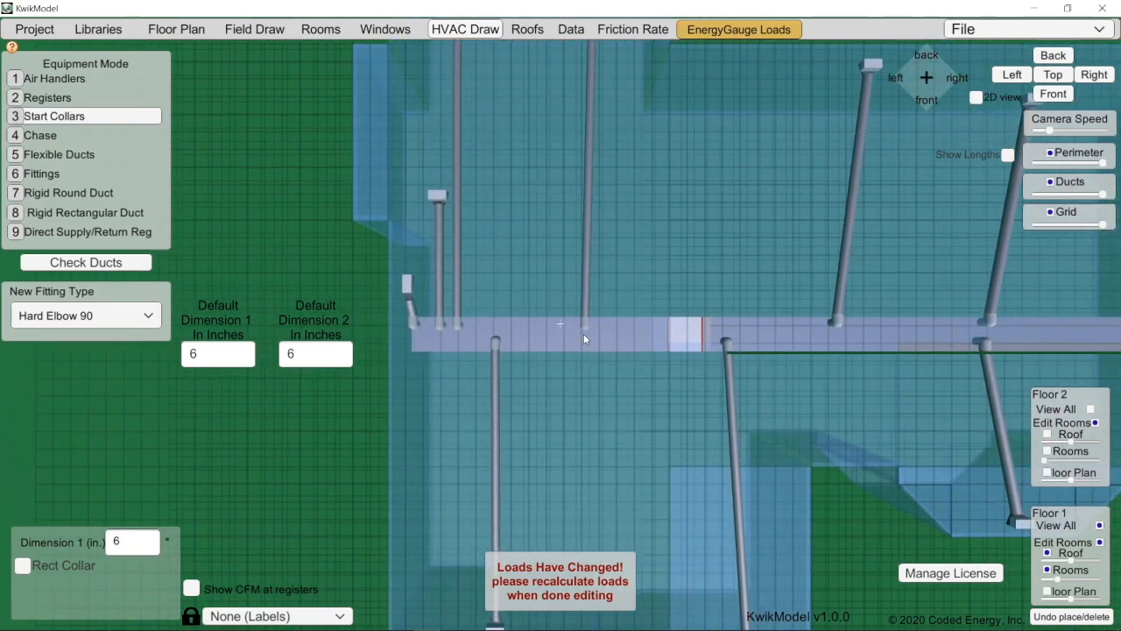
Slide the remaining start collars along the trunk to straighten the branch runs to the back and front registers
drag(585, 325, 597, 324)
middle_drag(699, 371, 411, 324)
middle_drag(659, 352, 506, 377)
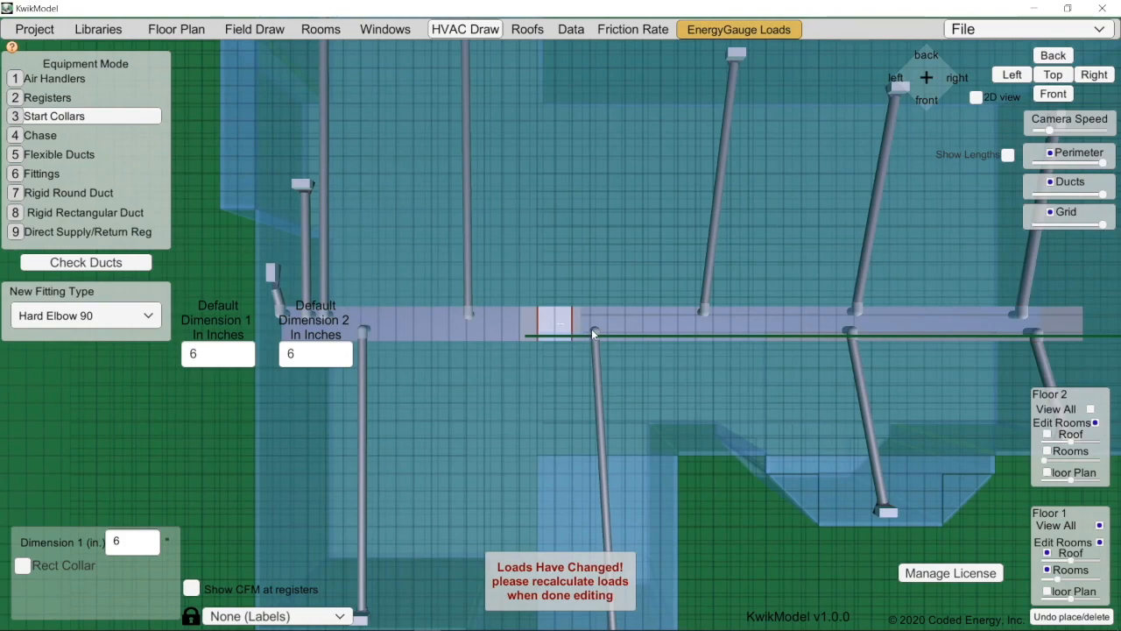
drag(601, 330, 615, 331)
middle_drag(722, 374, 360, 340)
drag(589, 312, 619, 314)
middle_drag(876, 355, 622, 319)
drag(623, 324, 670, 305)
drag(806, 326, 829, 302)
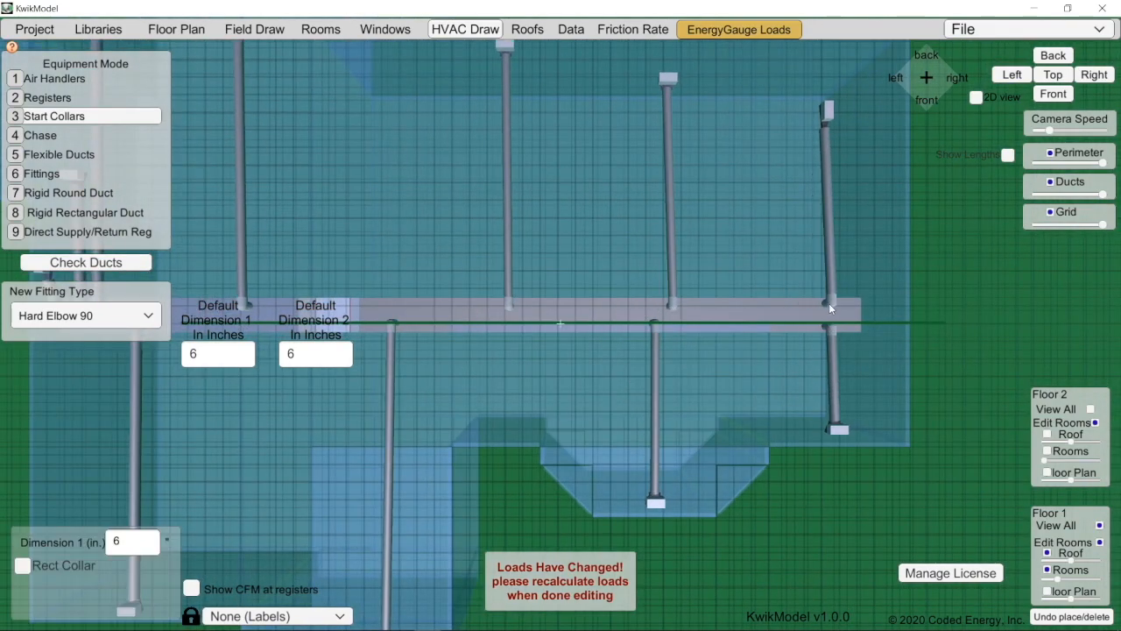
Examine the realigned branch runs across the whole Floor 1 duct layout
scroll(709, 351, down, 2)
middle_drag(663, 339, 690, 283)
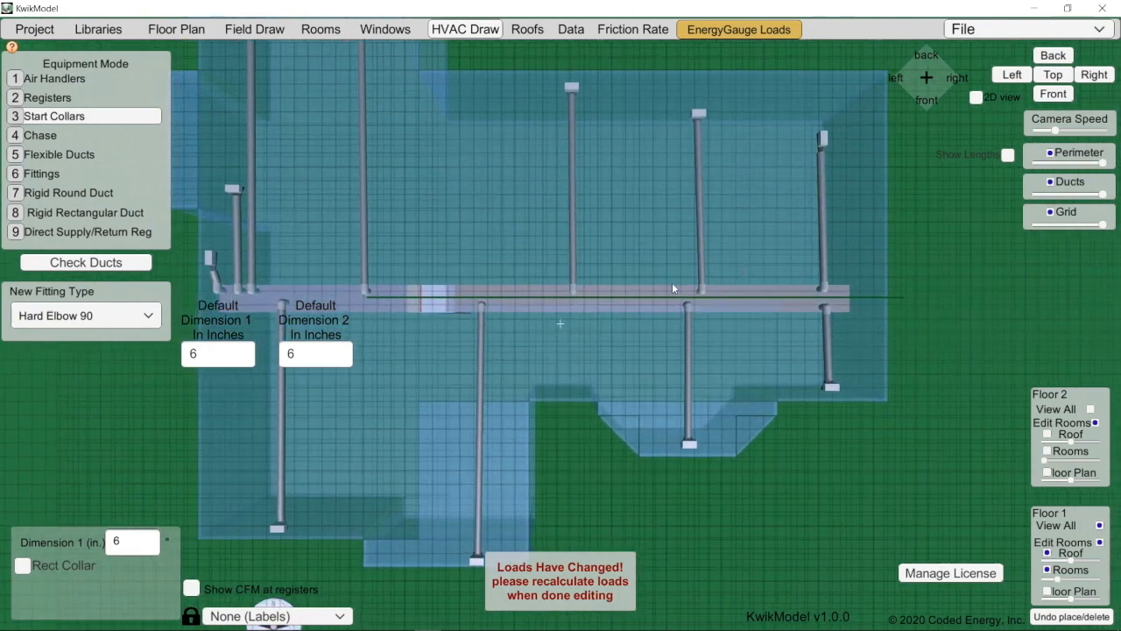
right_drag(508, 397, 243, 271)
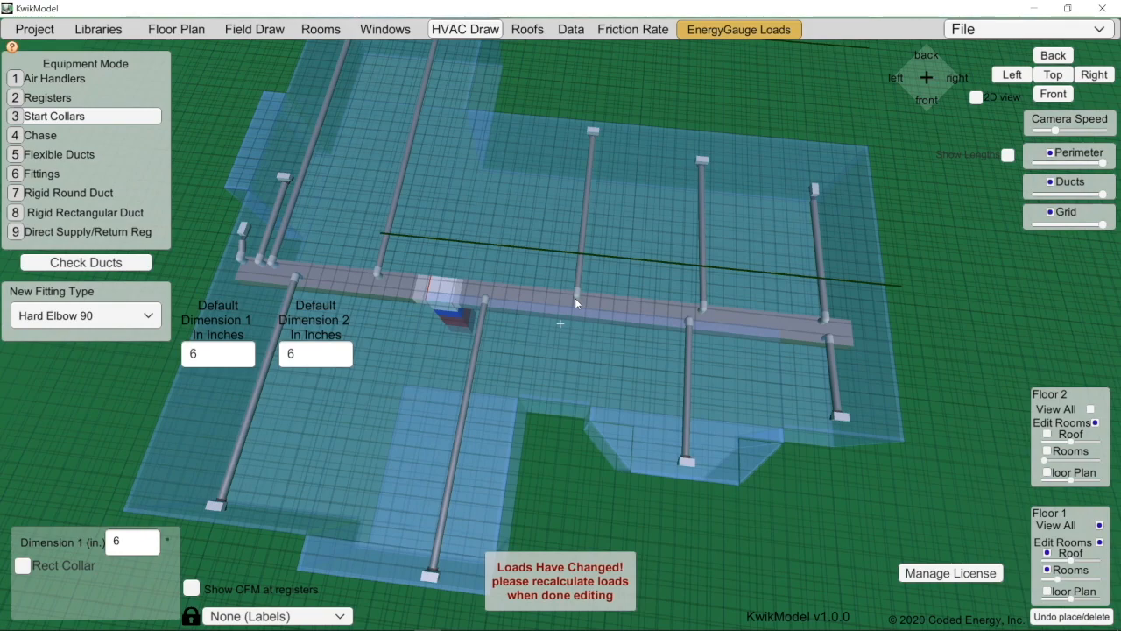
scroll(495, 323, down, 3)
middle_drag(502, 342, 665, 343)
right_drag(666, 339, 650, 384)
middle_drag(497, 325, 953, 385)
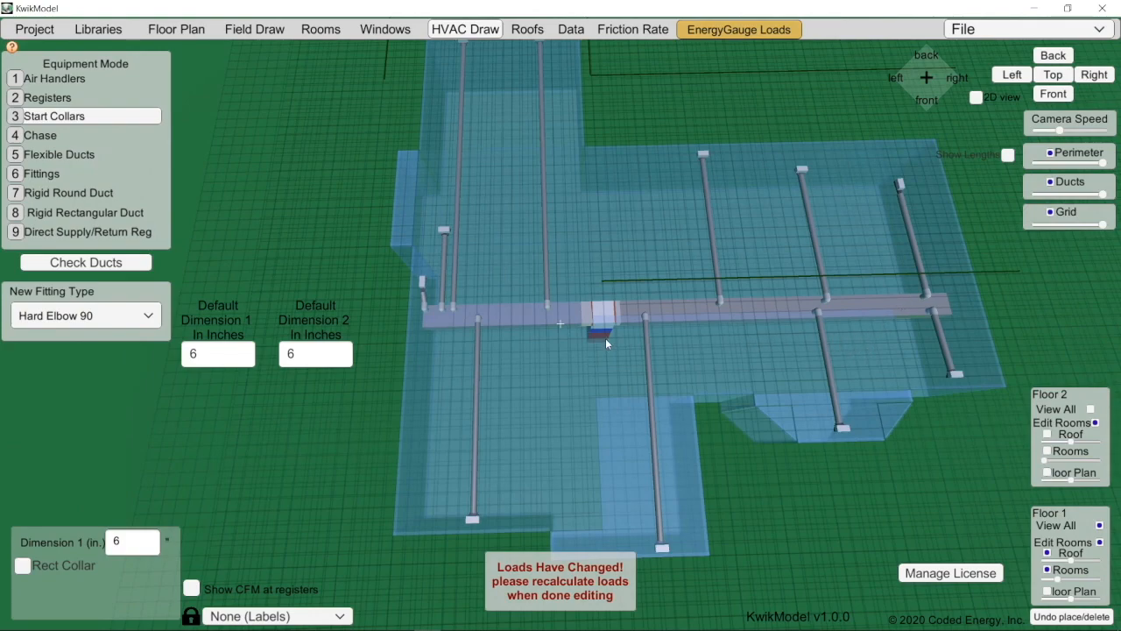
Check the moved air handler against the storage linen closet on the Floor 2 plan, and hide the plan again
scroll(605, 341, up, 3)
scroll(606, 335, up, 4)
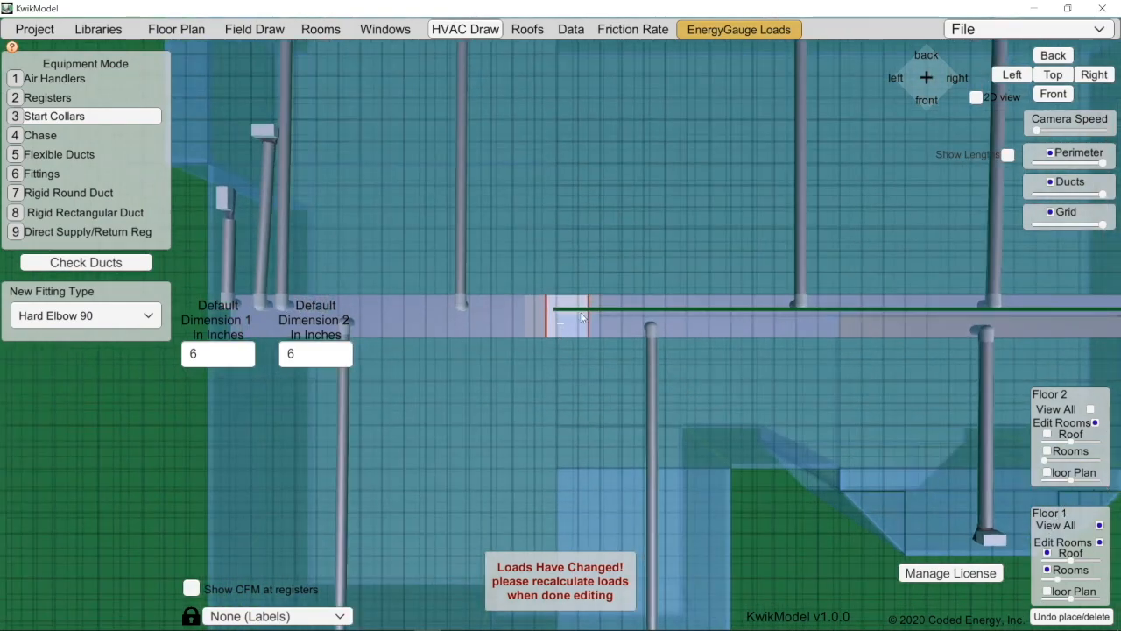
click(1047, 472)
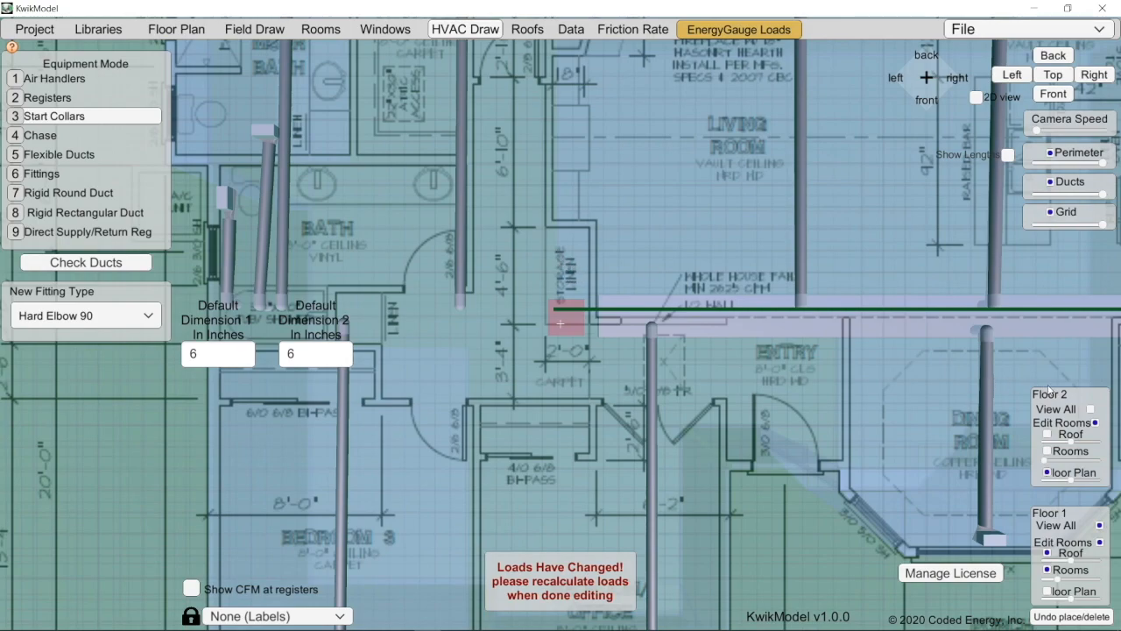
click(1090, 409)
click(1090, 410)
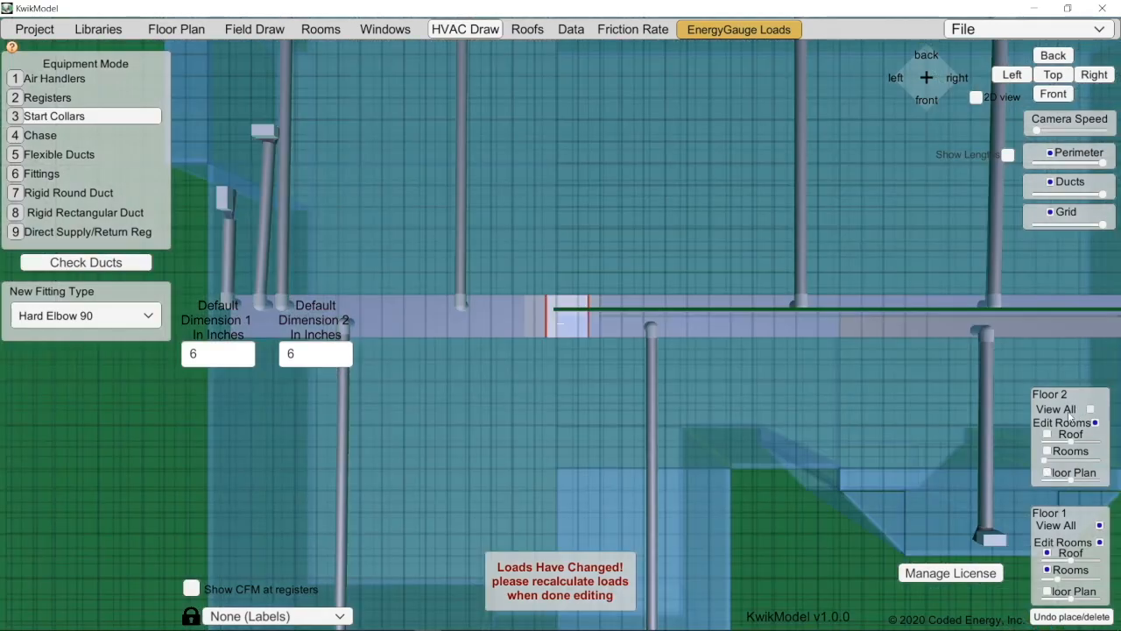
Examine the air handler and trunk from several angles, comparing their location with the Floor 2 plan before hiding it
right_drag(743, 363, 563, 495)
scroll(540, 478, up, 5)
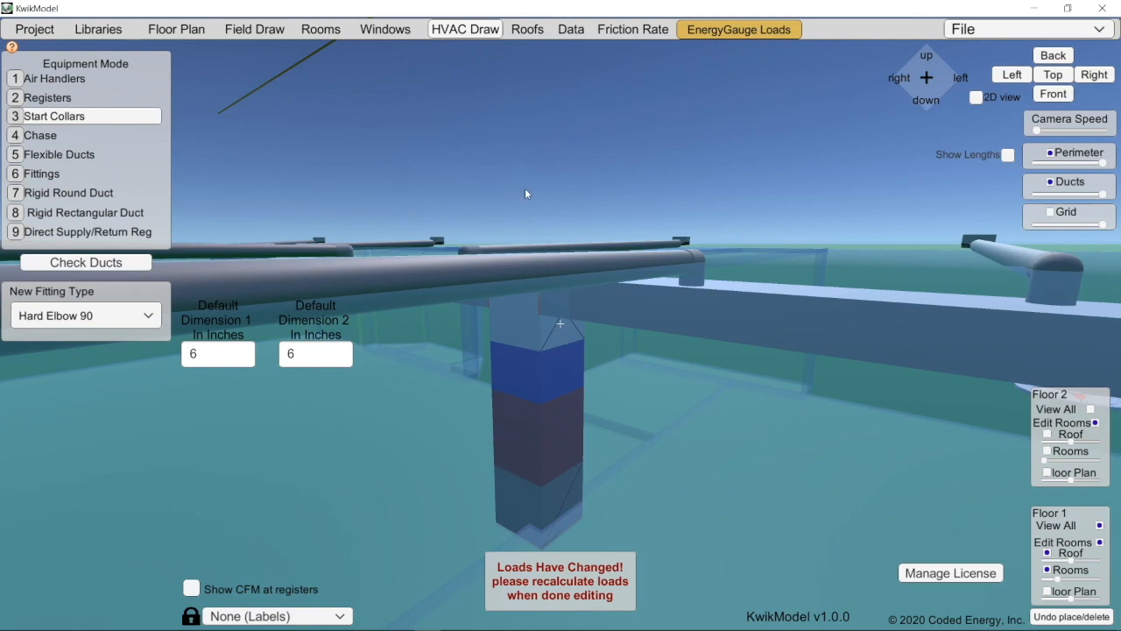
click(1049, 475)
right_drag(639, 377, 562, 292)
middle_drag(580, 205, 579, 513)
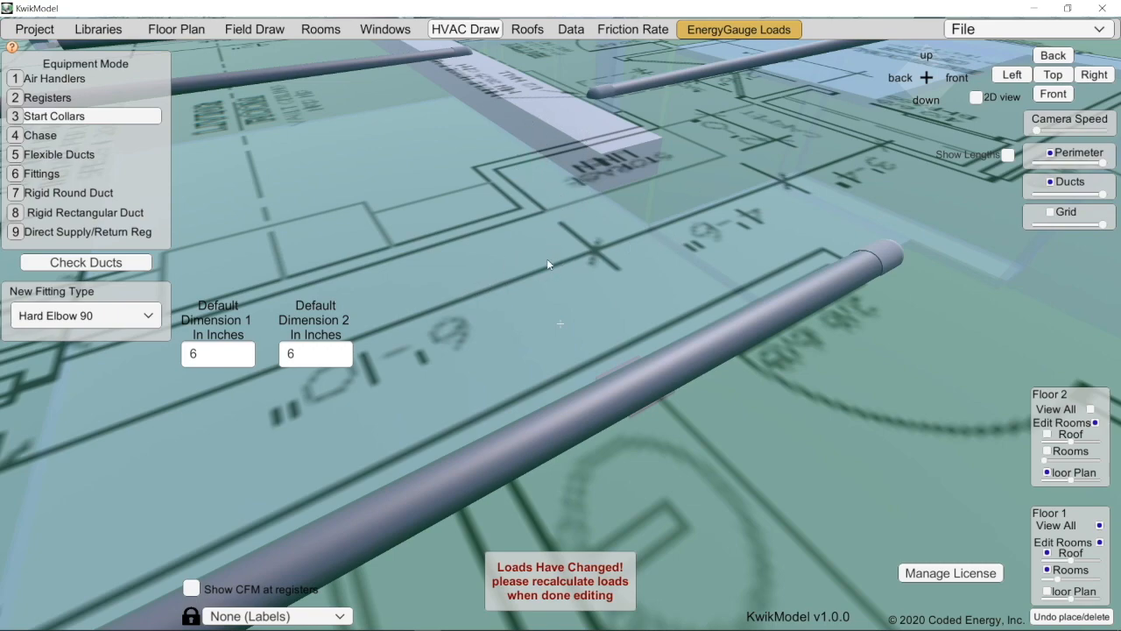
scroll(546, 256, down, 2)
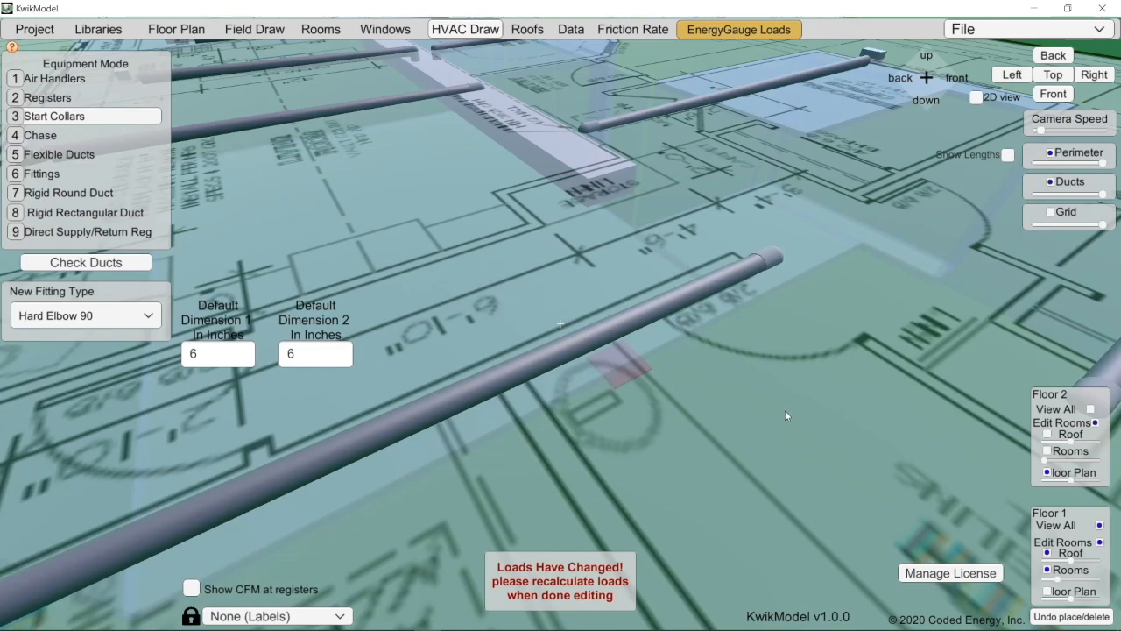
click(1047, 472)
right_drag(541, 455, 998, 455)
right_drag(650, 425, 655, 409)
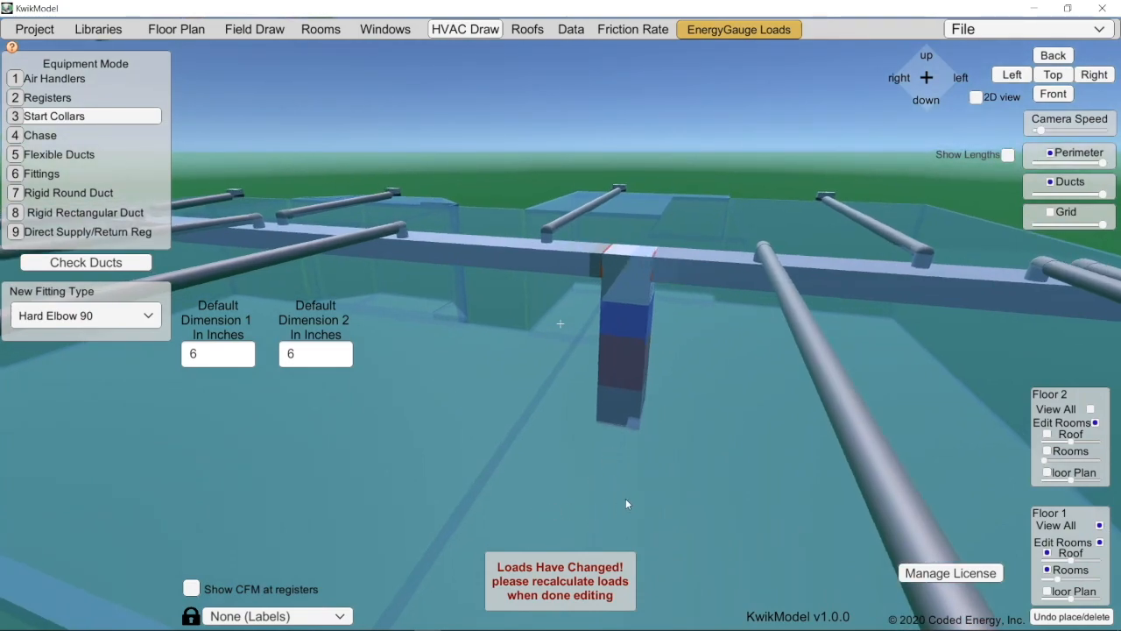
scroll(627, 503, up, 2)
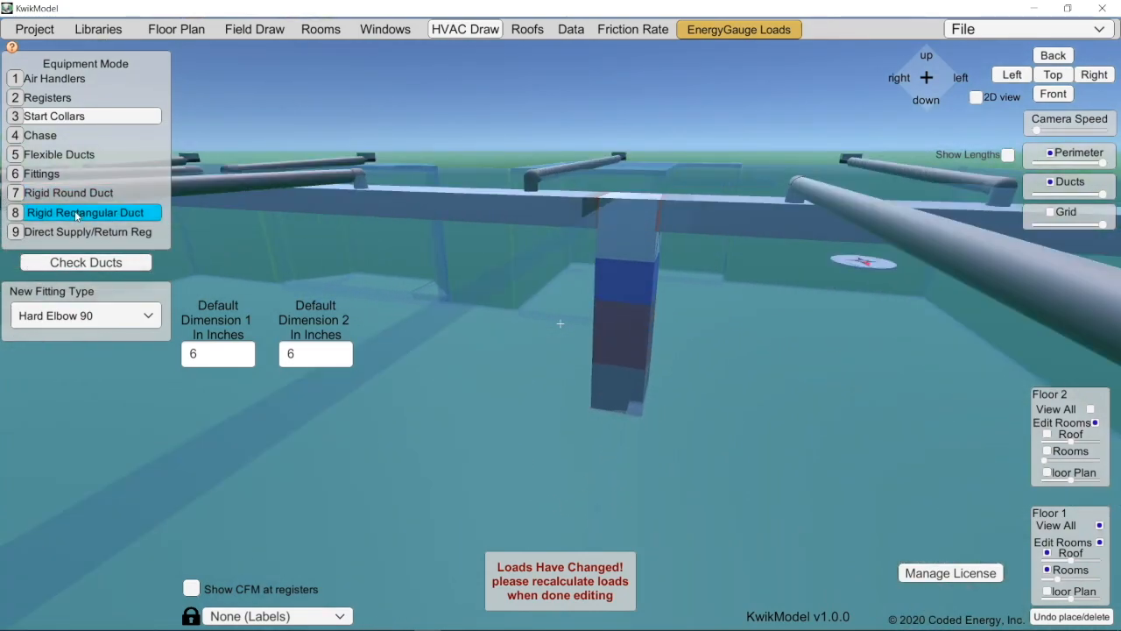
Set up rigid rectangular duct drawing with the Endcap/Reducer fitting type and default dimensions of 24 by 24 inches
click(77, 213)
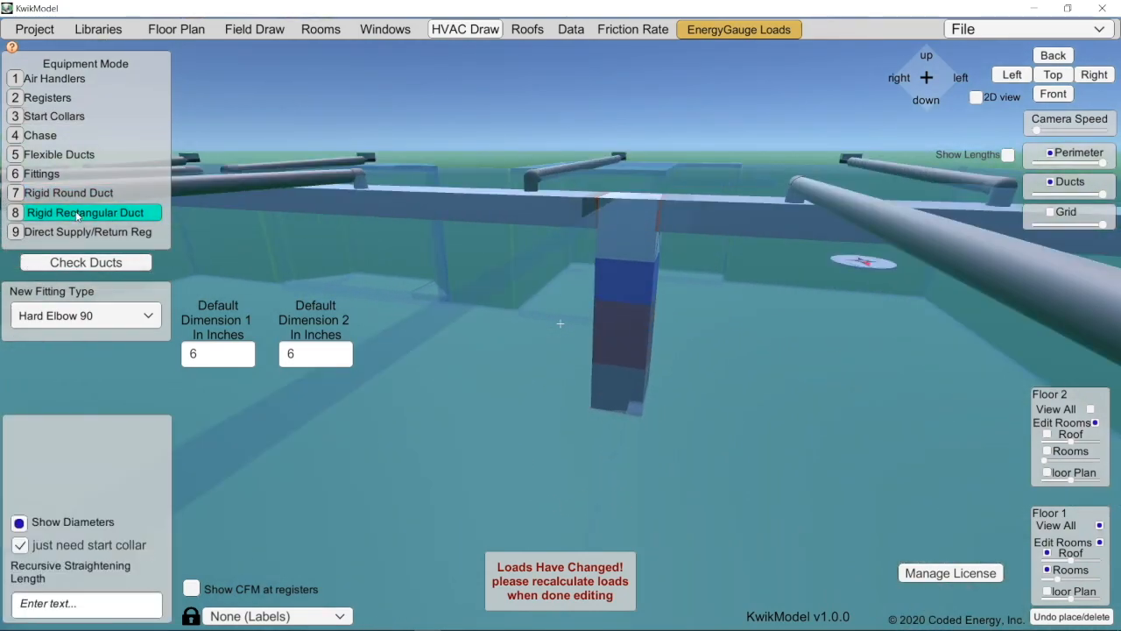
click(40, 317)
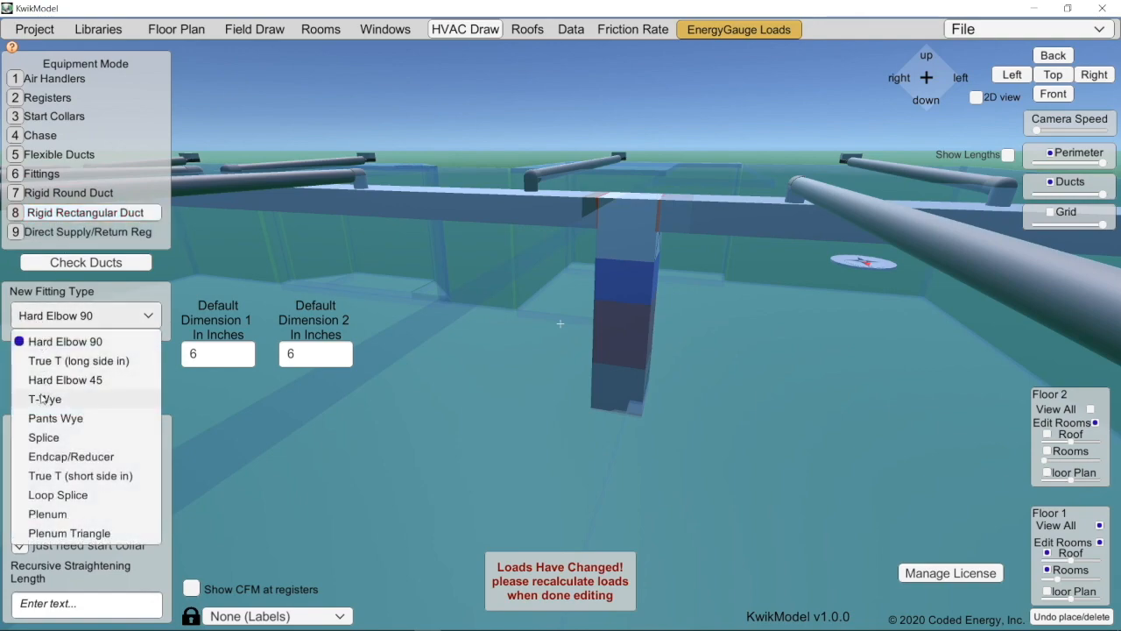
click(51, 458)
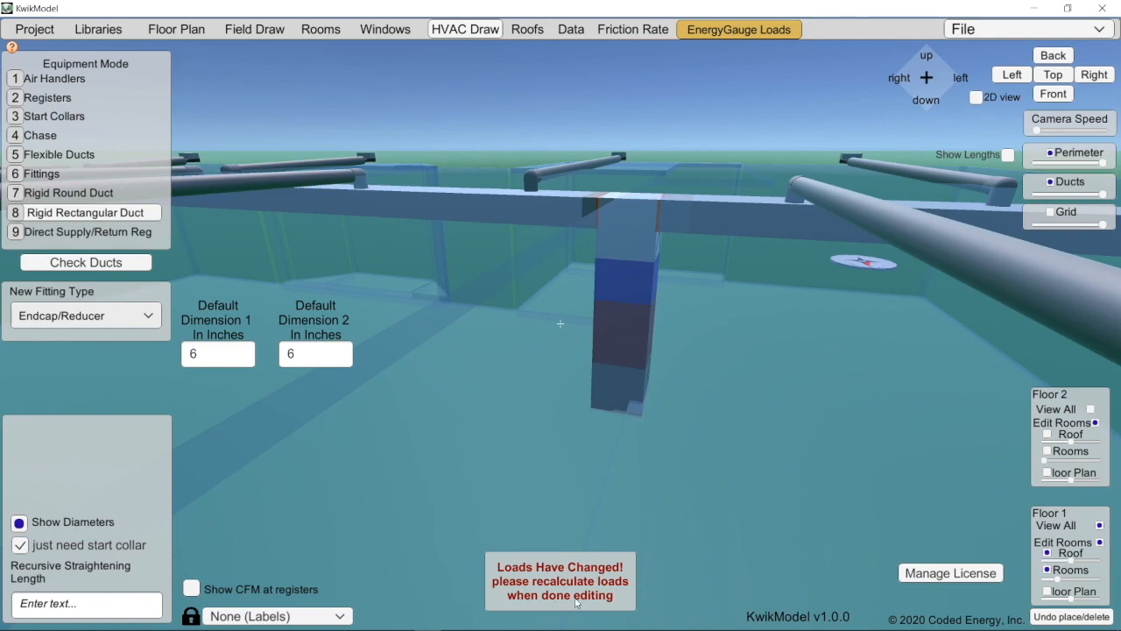
right_drag(630, 497, 615, 493)
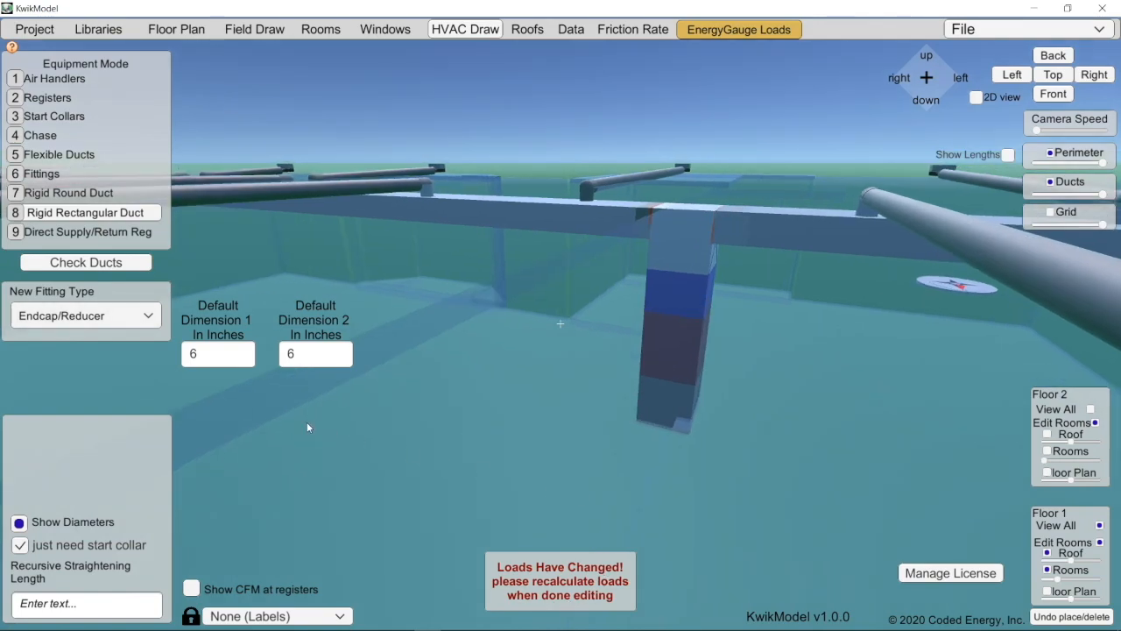
click(198, 357)
text(24)
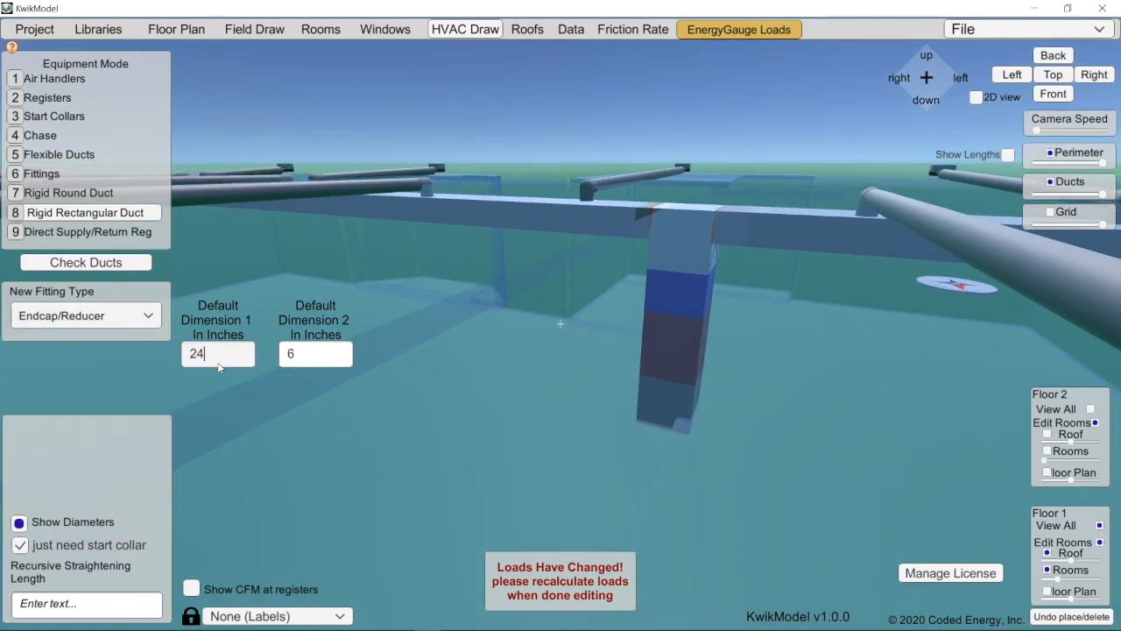
click(294, 359)
text(24)
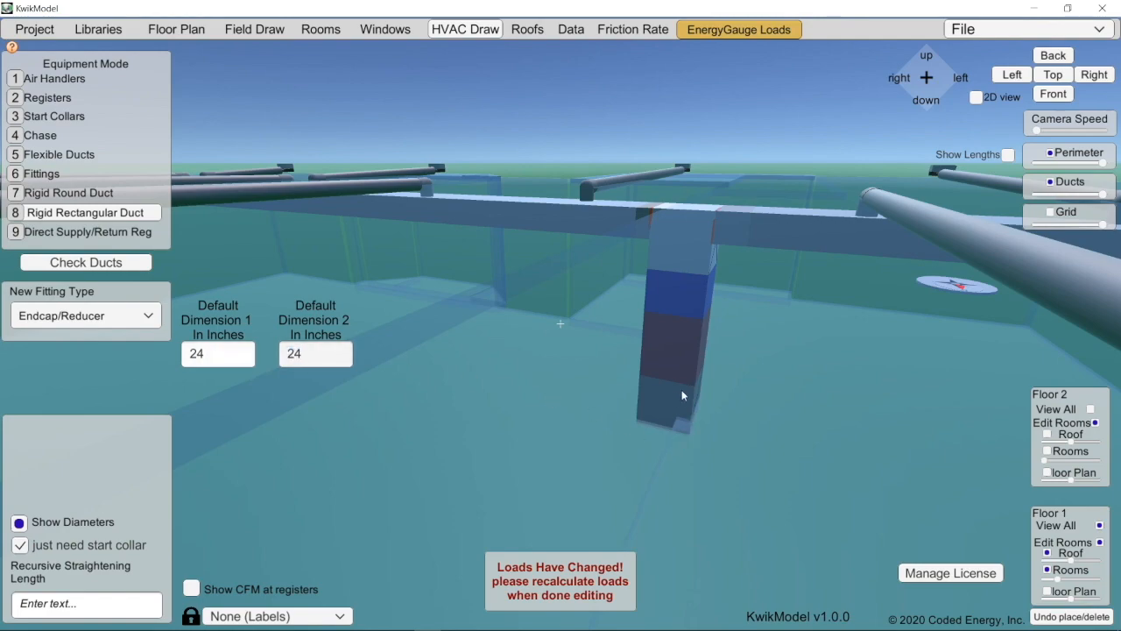
Place a 24 by 24 inch rectangular start collar on the side of the box beneath the air handler
click(107, 79)
click(96, 99)
click(94, 117)
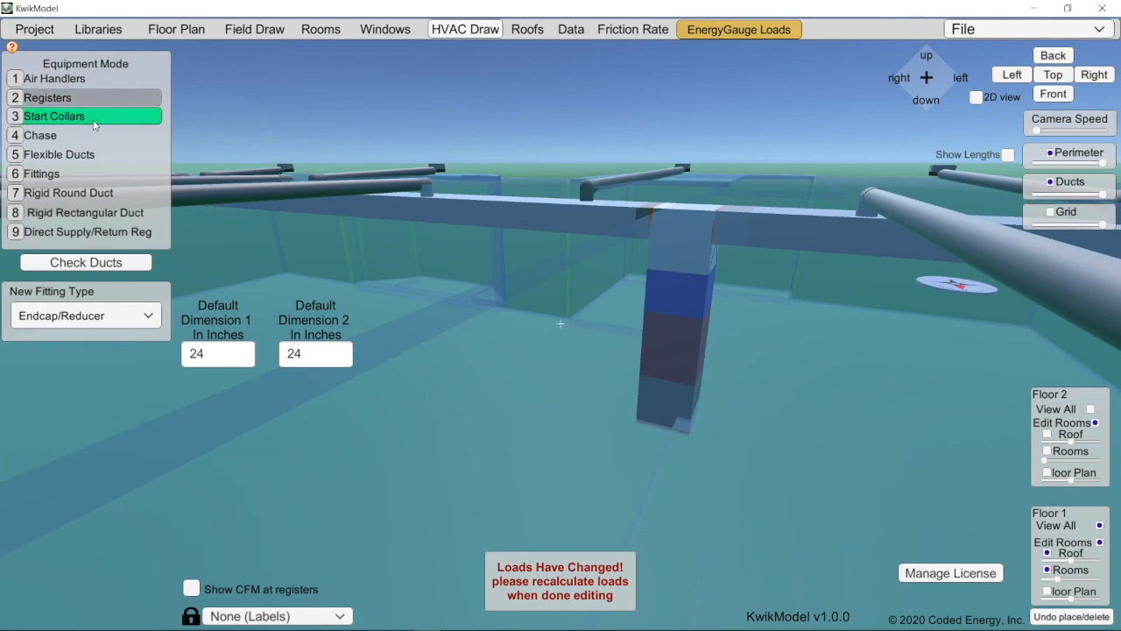
click(661, 424)
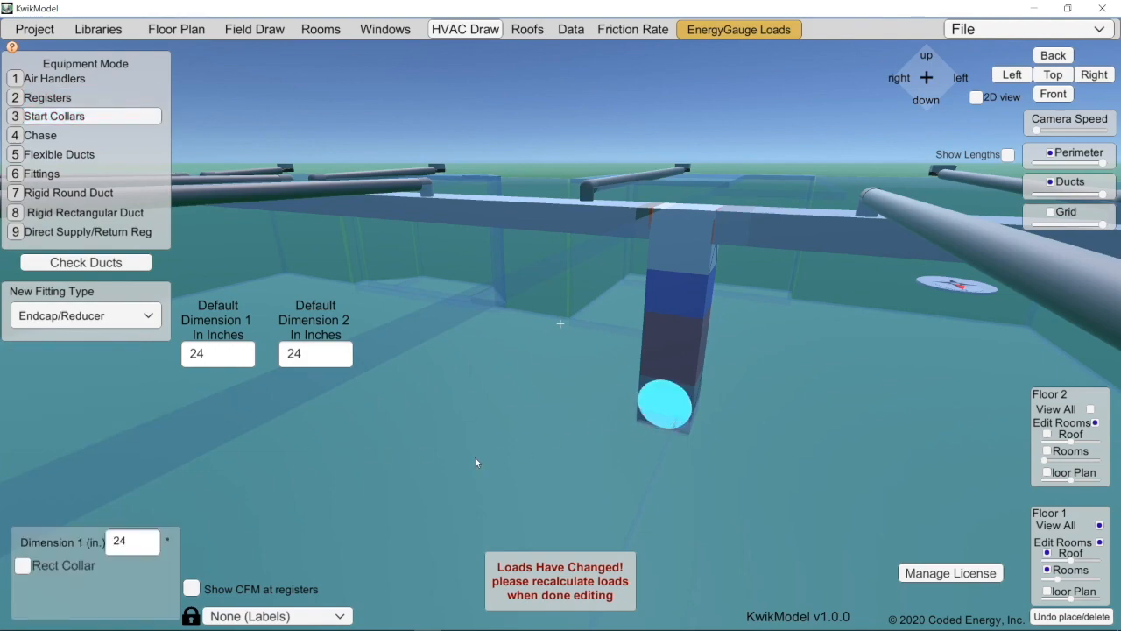
click(91, 567)
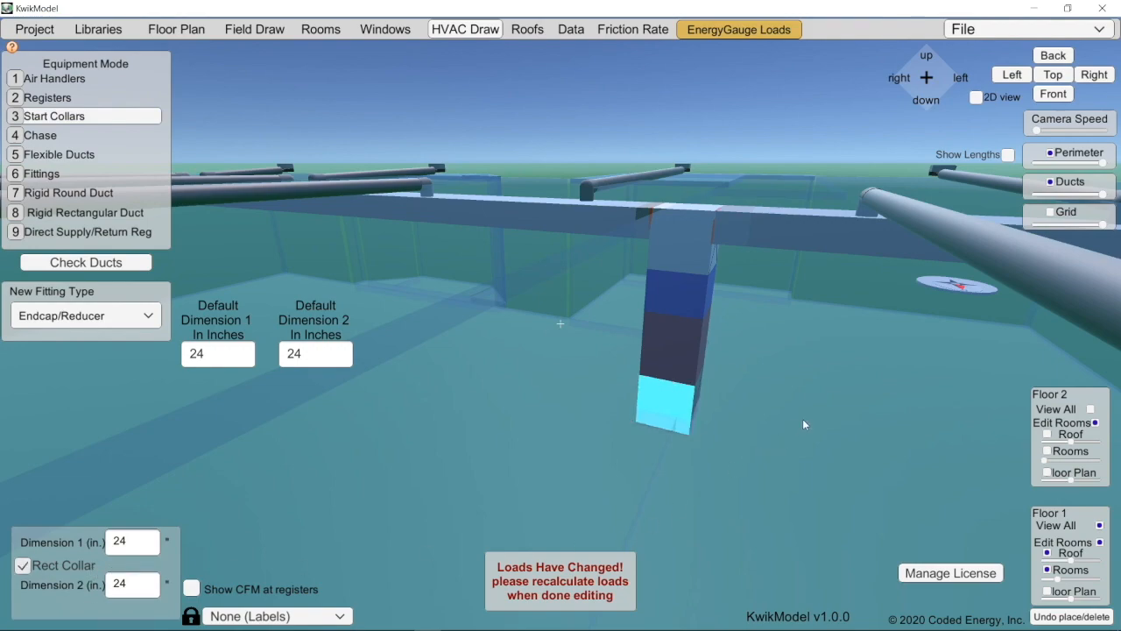
Run a horizontal 24 by 24 inch rigid rectangular duct out from the new collar at the air handler's base
click(88, 212)
click(679, 403)
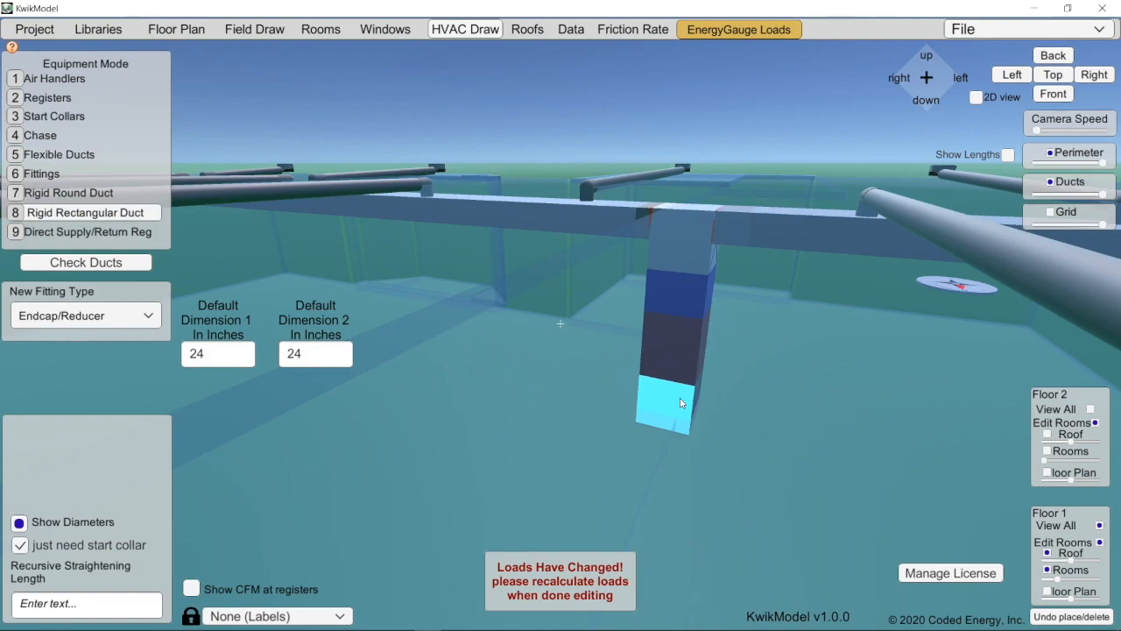
right_drag(810, 541, 768, 522)
middle_drag(607, 394, 557, 505)
middle_drag(428, 411, 751, 457)
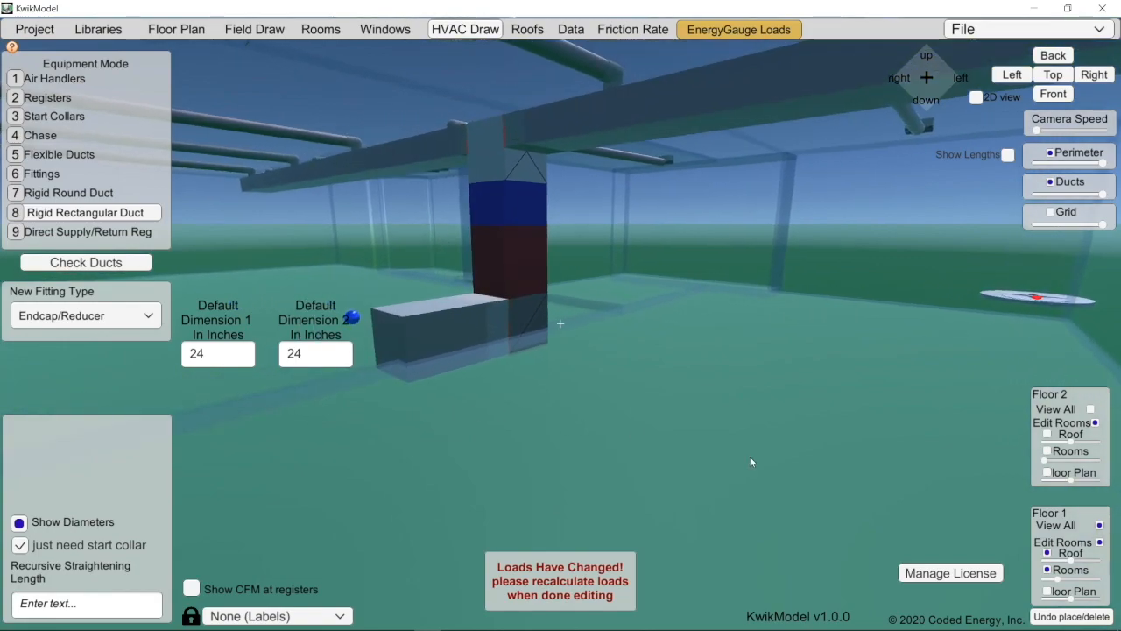
Place a 24 by 24 inch rectangular start collar on the top face of the horizontal duct, near its outer end
mouse_move(600, 464)
right_down()
mouse_move(614, 464)
mouse_move(605, 485)
right_up()
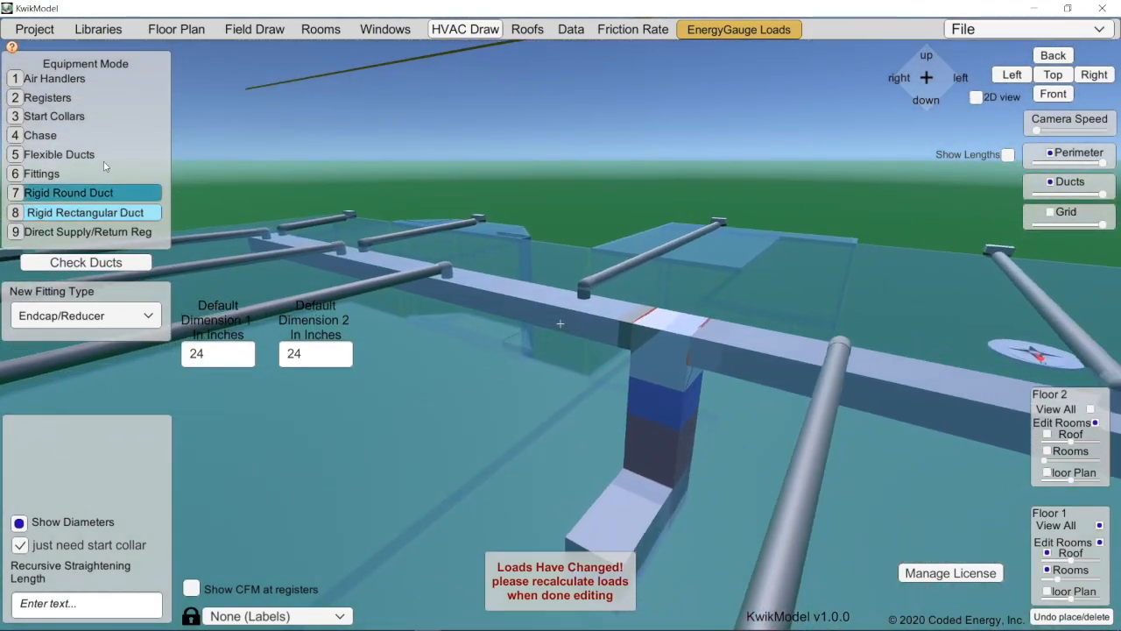
click(150, 115)
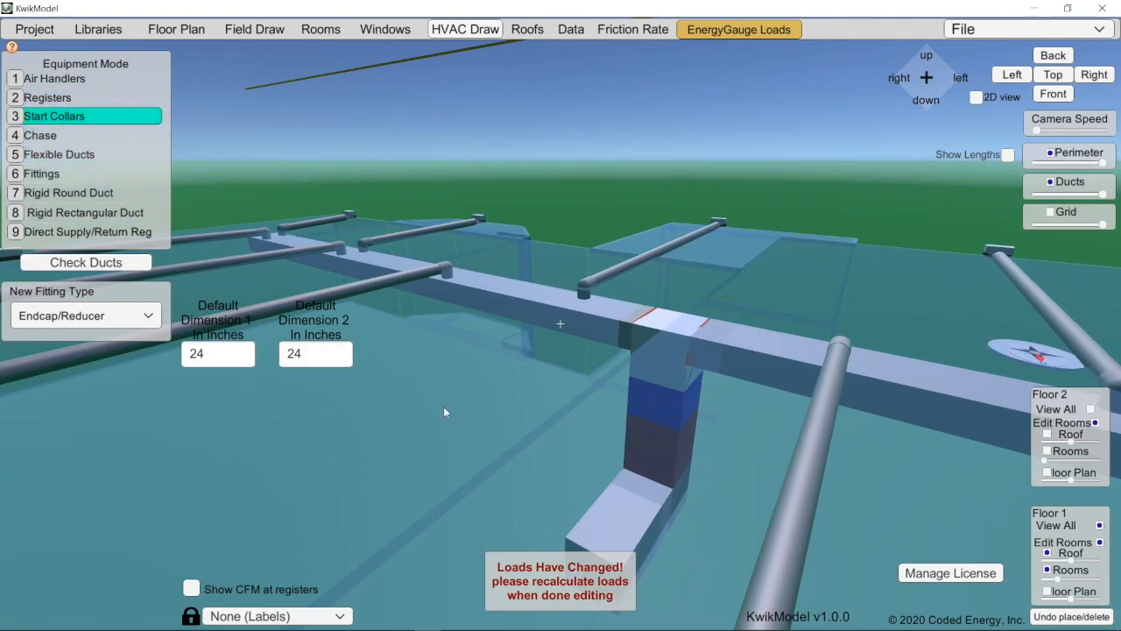
click(606, 532)
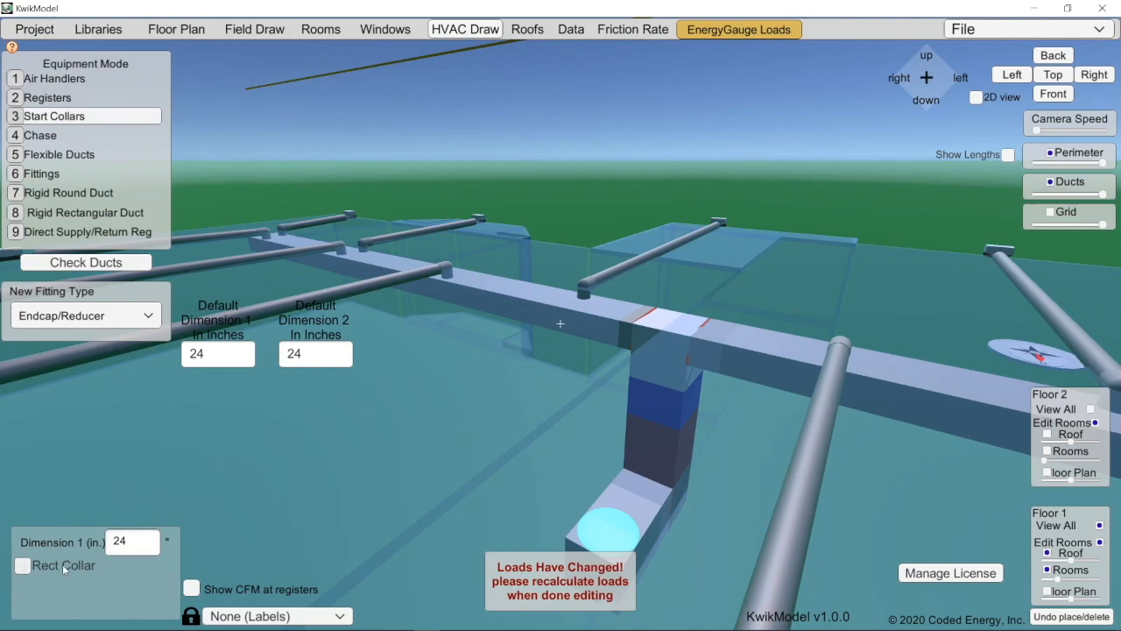
click(23, 566)
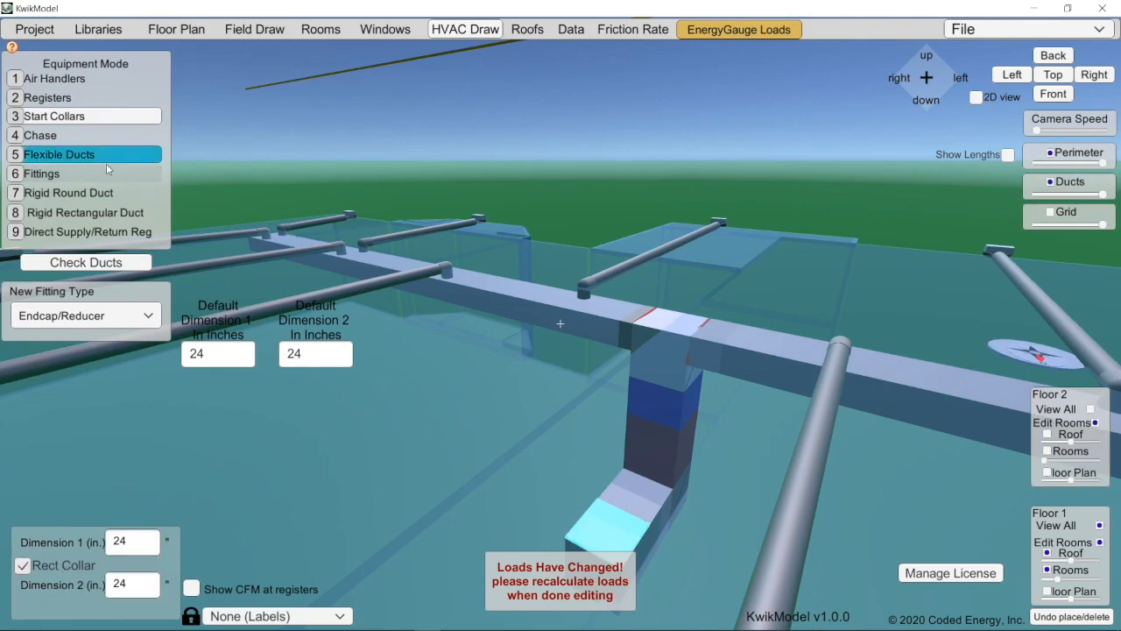
Run a vertical 24 by 24 inch rigid rectangular duct up from the collar on the horizontal duct
click(85, 212)
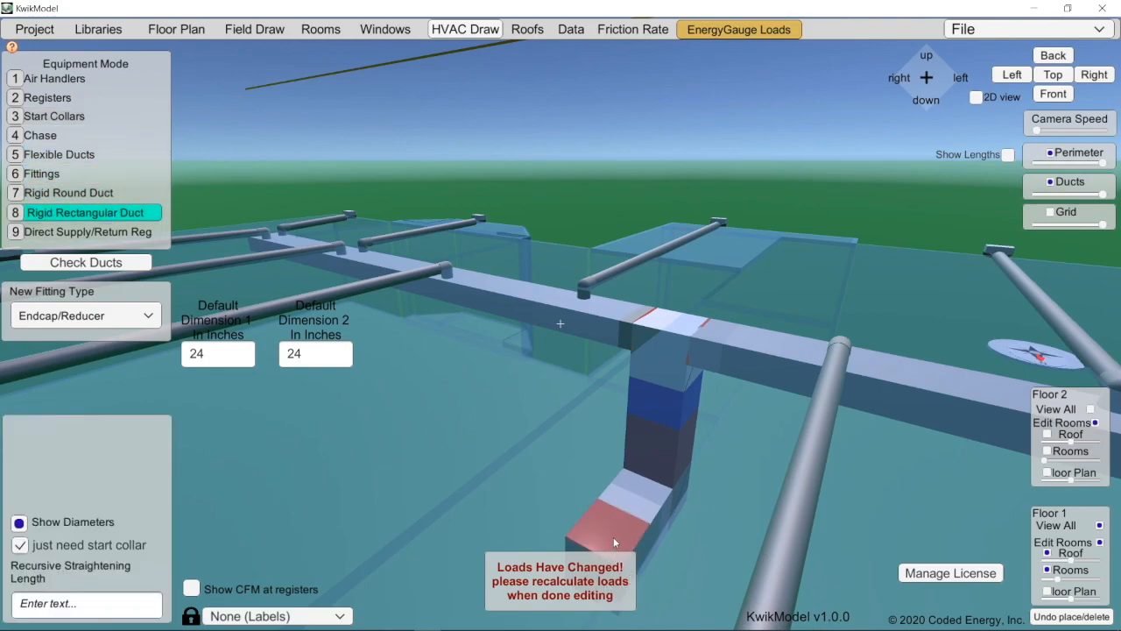
click(613, 537)
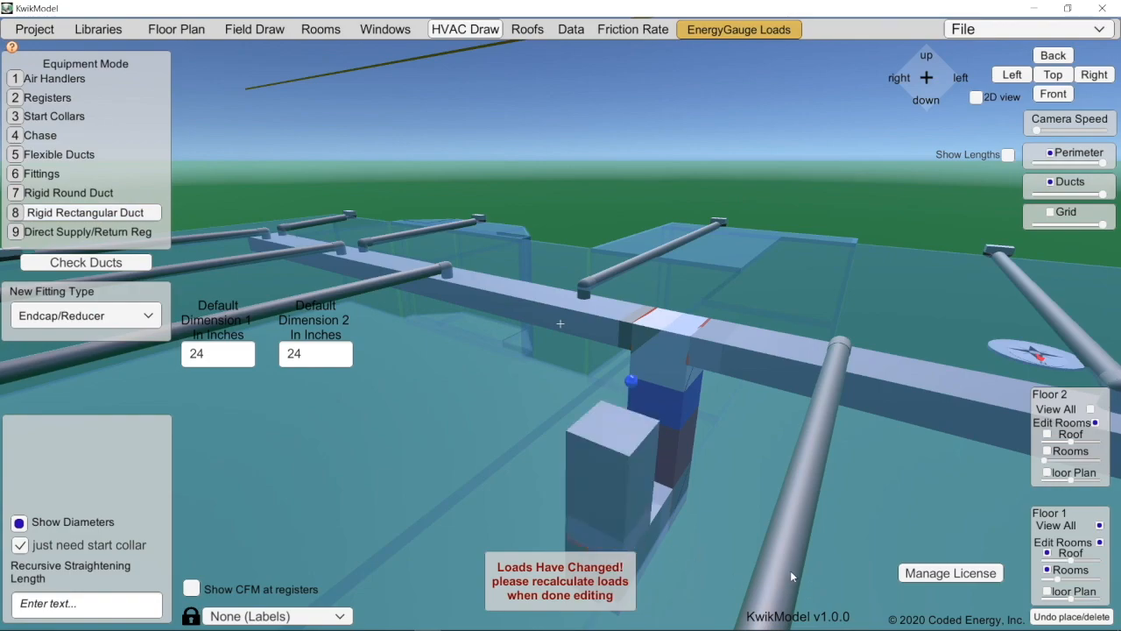
right_drag(790, 570, 773, 559)
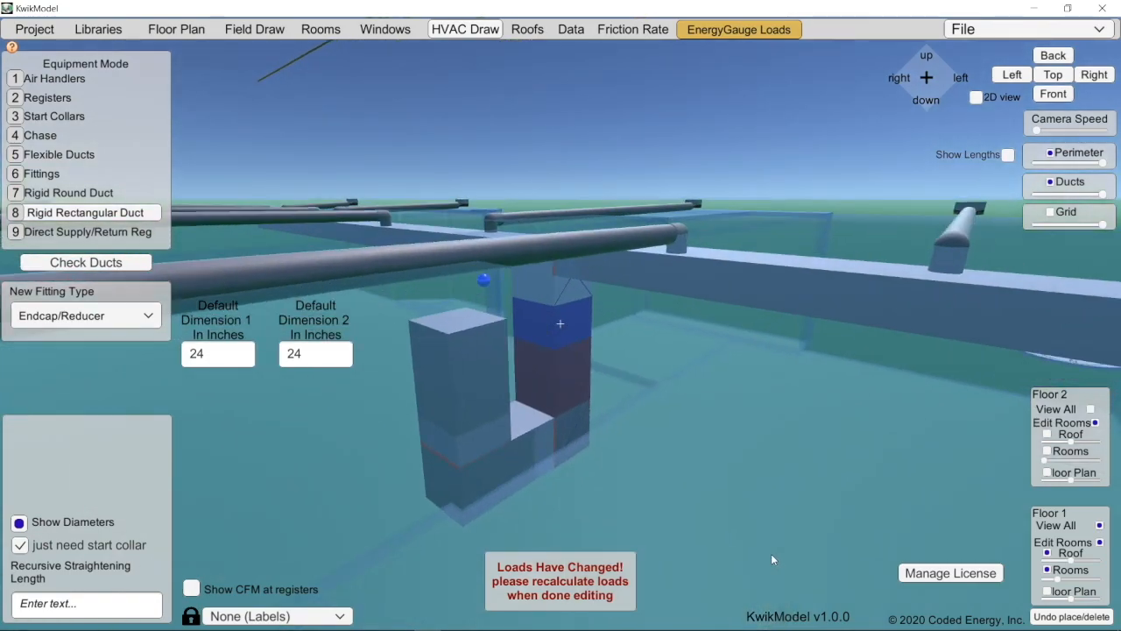
Extend the vertical rectangular duct upward so its end rises well above the supply trunk
click(415, 340)
click(106, 212)
key(6)
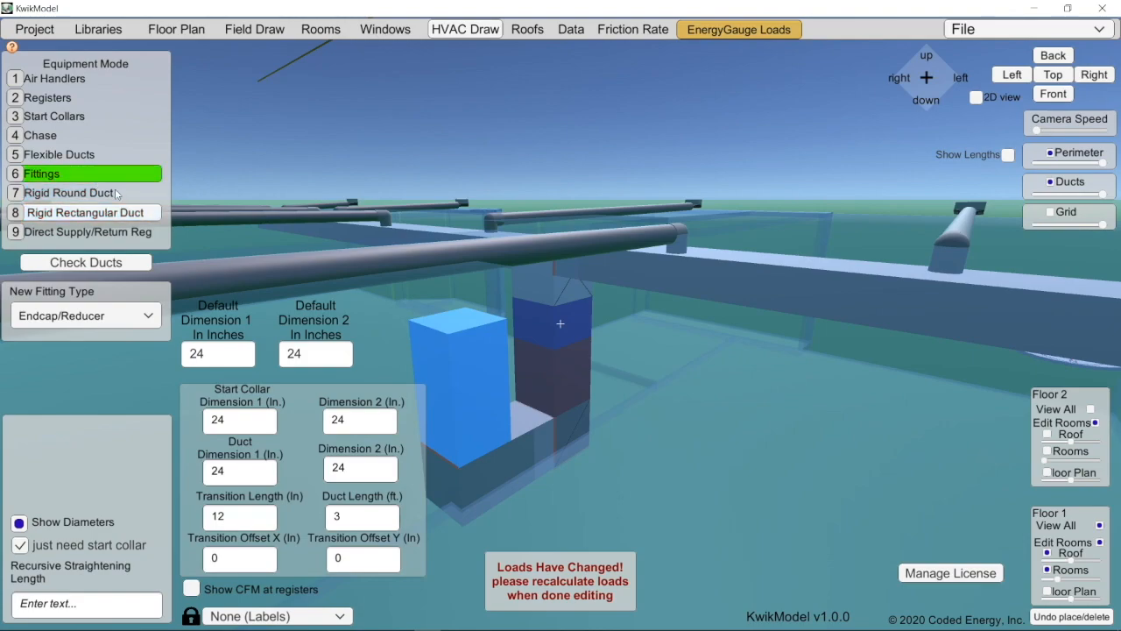
right_drag(483, 444, 492, 453)
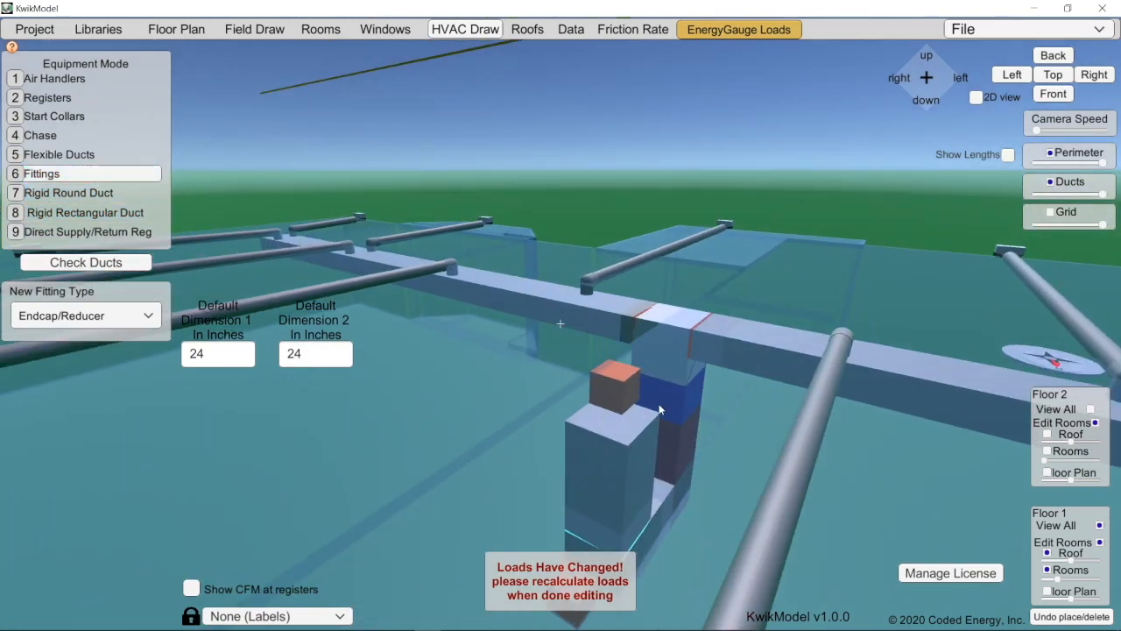
drag(625, 380, 638, 210)
middle_drag(720, 420, 217, 392)
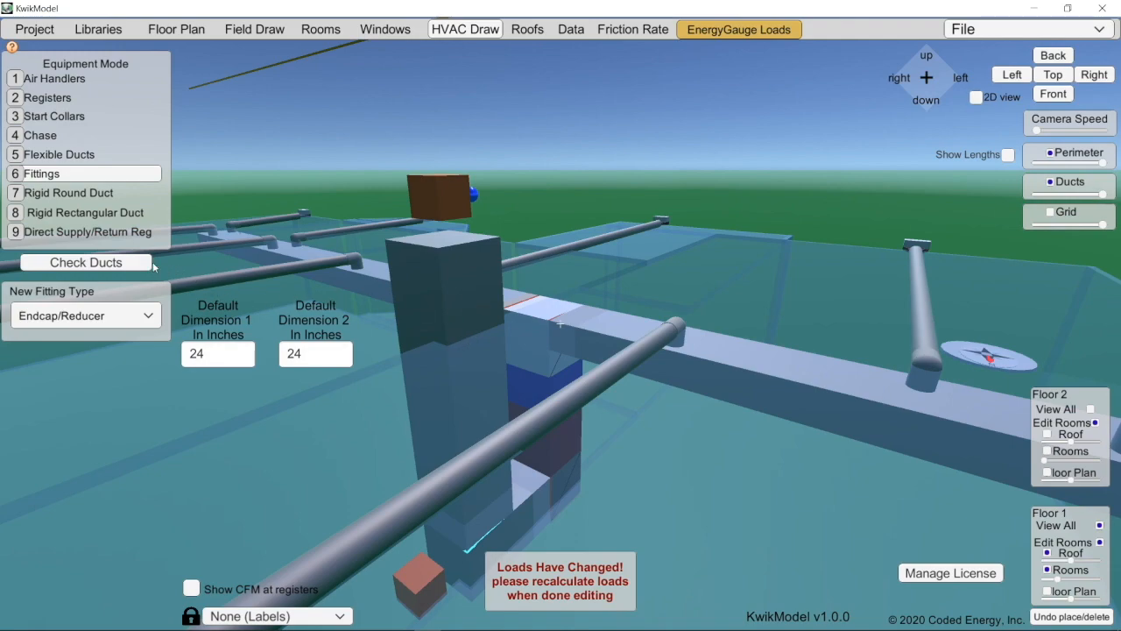
Place a direct supply/return register on the upper part of the riser, sized 20 inches wide by 30 inches high
click(132, 232)
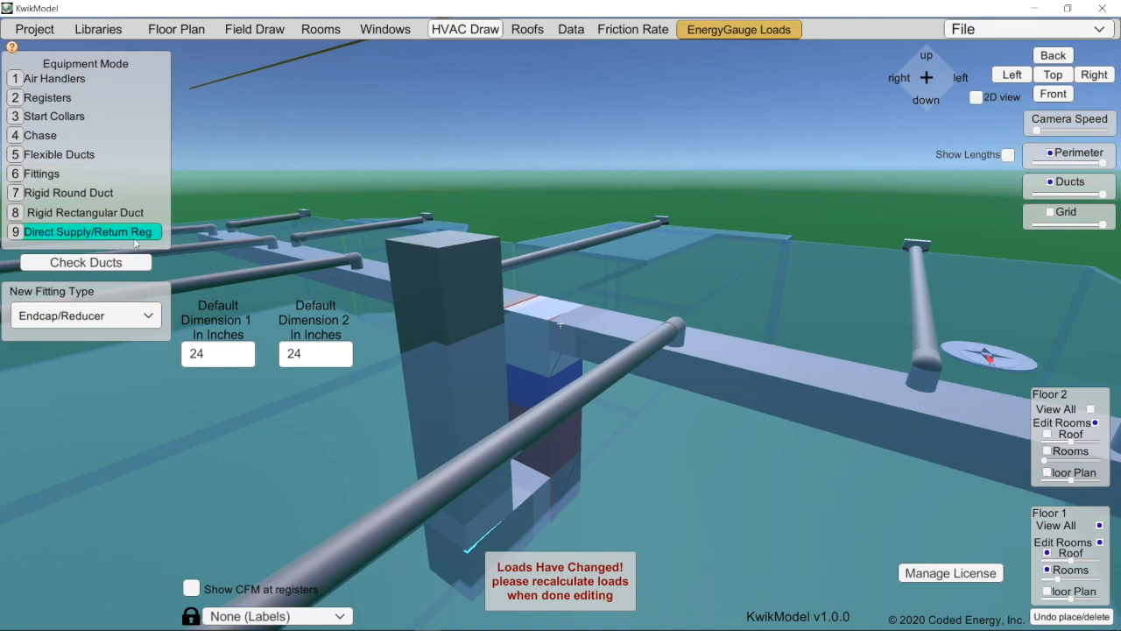
click(470, 305)
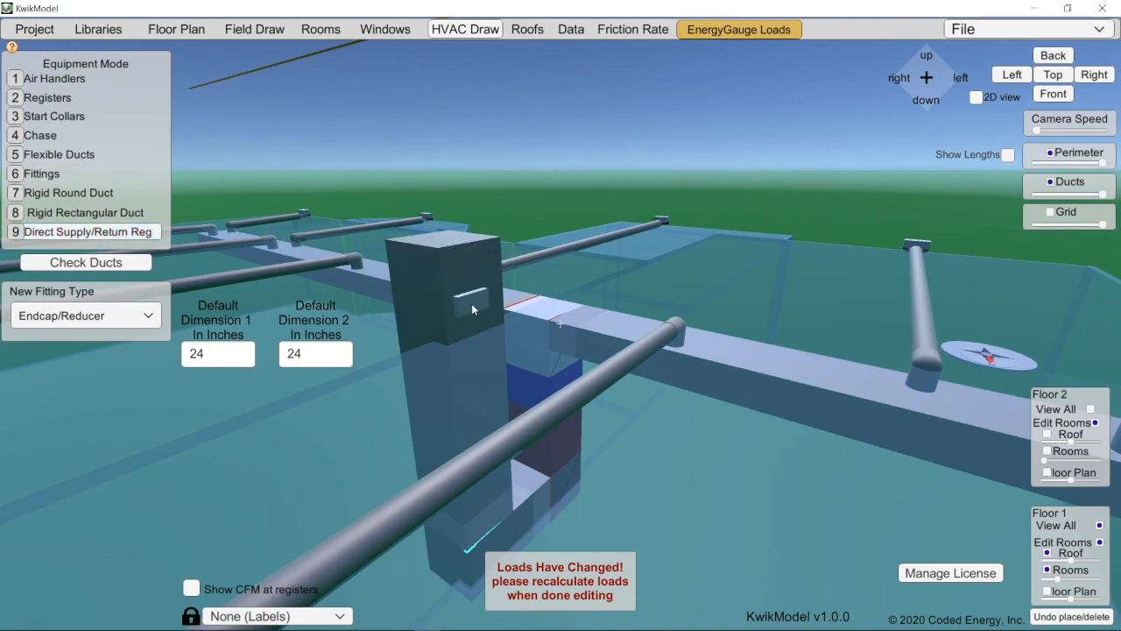
click(472, 308)
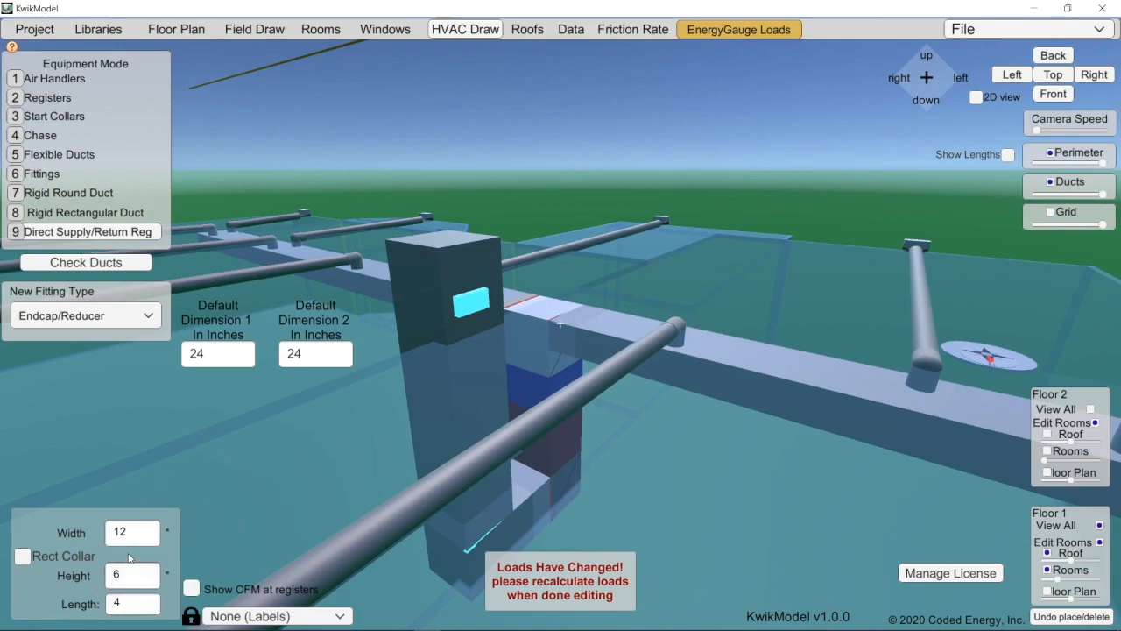
click(135, 580)
text(20)
drag(136, 584, 104, 581)
text(30)
click(143, 538)
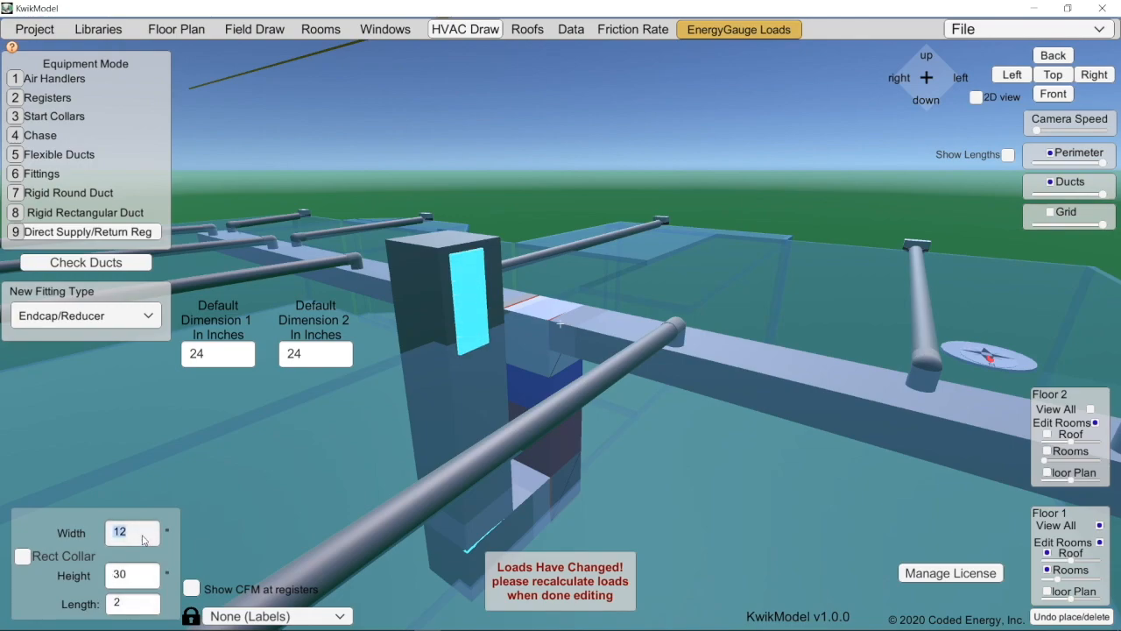
text(20)
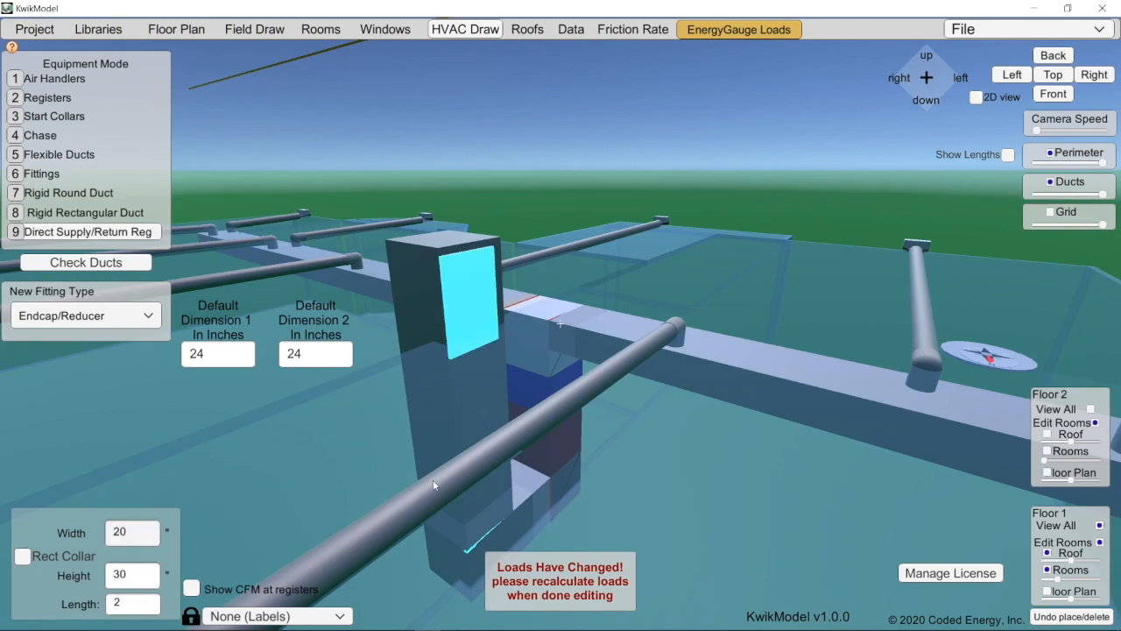
Raise the upper end of the rectangular return riser a little further above the supply trunk, then return to direct supply/return register placement
middle_drag(463, 340, 482, 293)
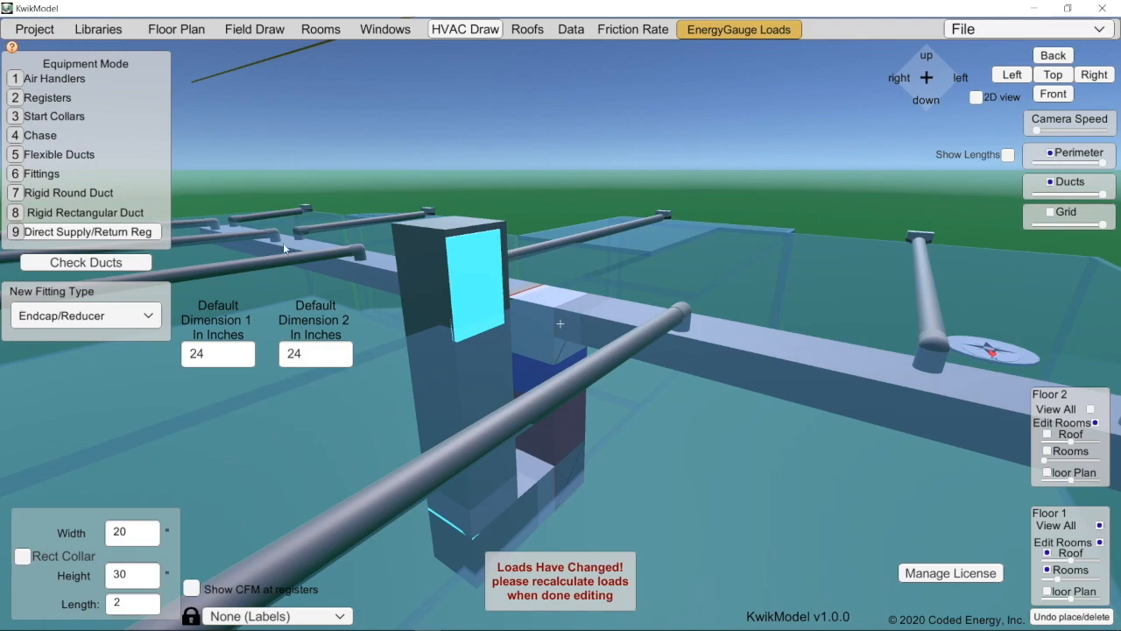
click(88, 173)
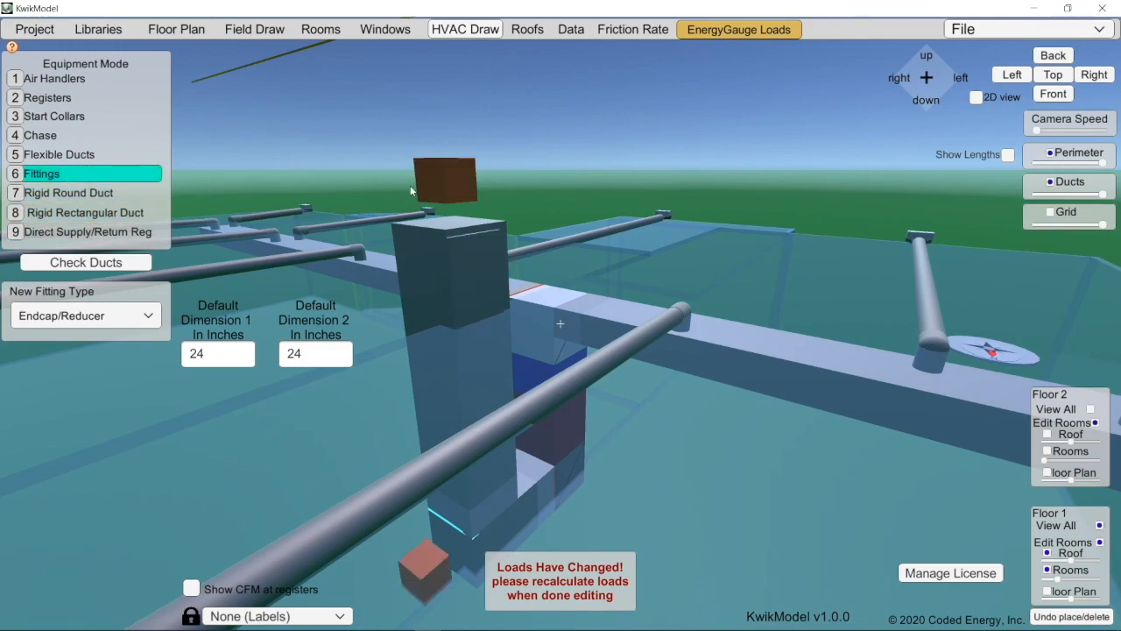
drag(457, 185, 459, 140)
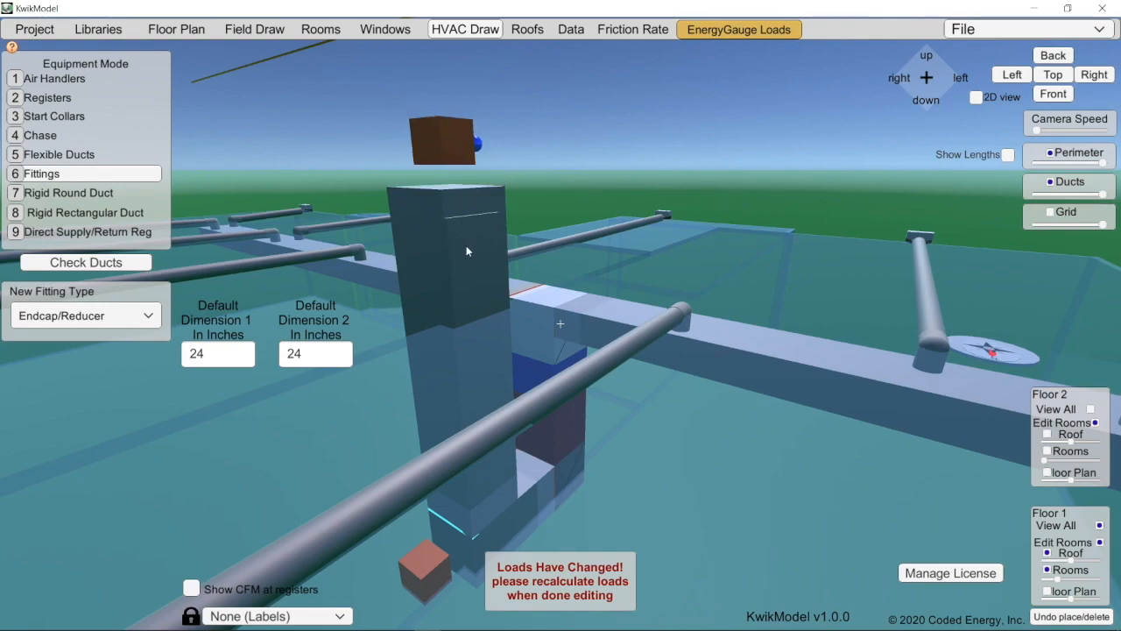
click(87, 232)
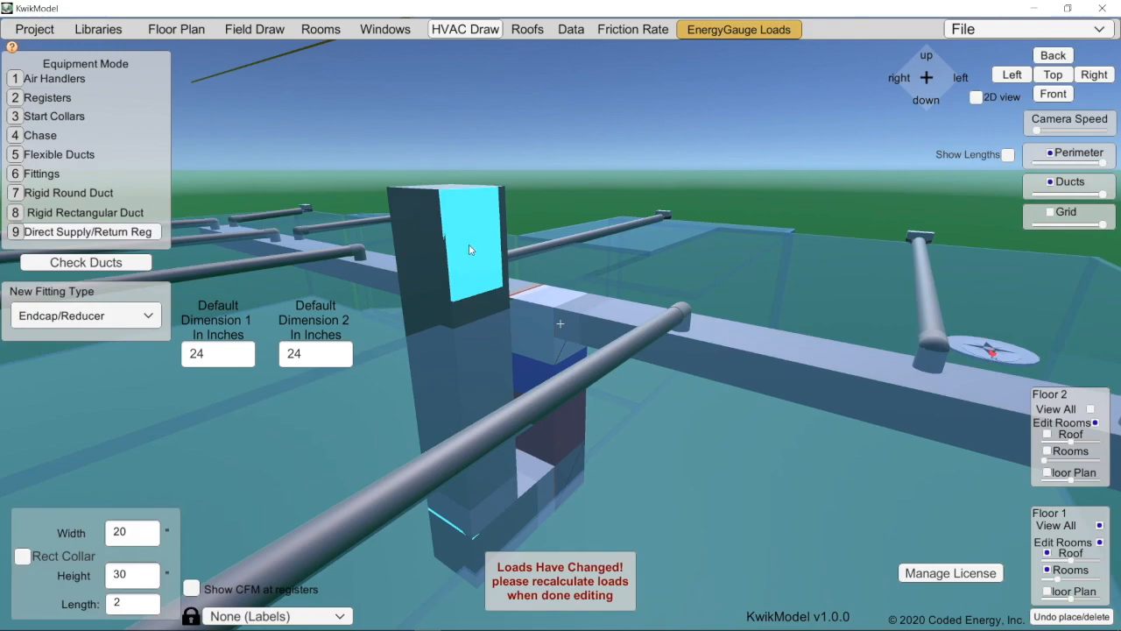
Inspect the return riser and its register from several angles against the supply trunk and nearby duct runs
key(Right)
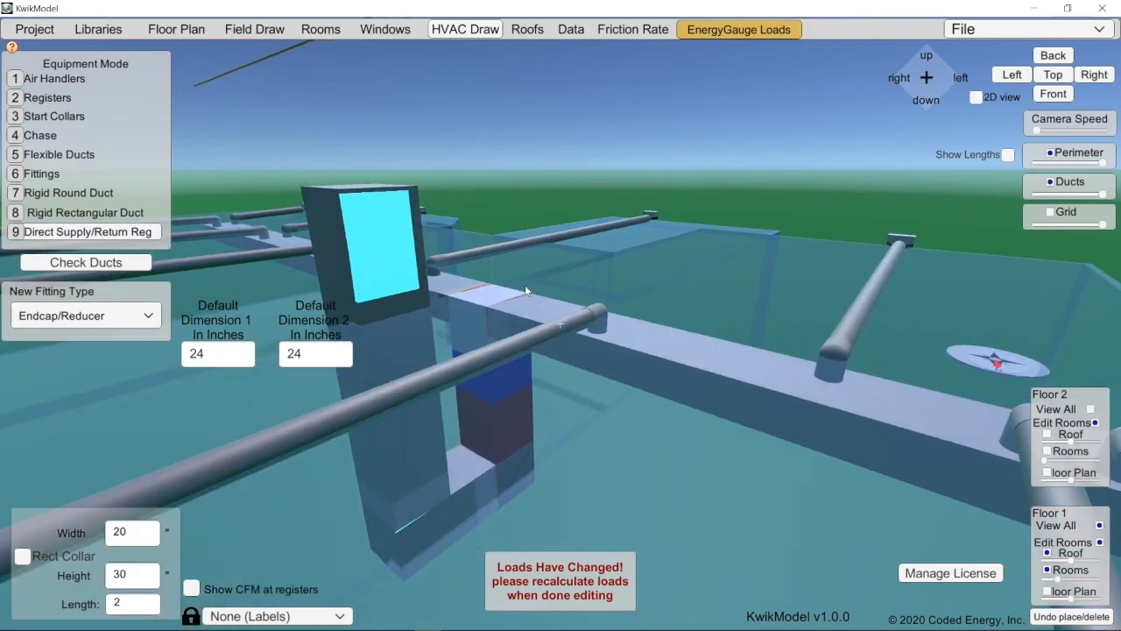
key(Up)
key(Down)
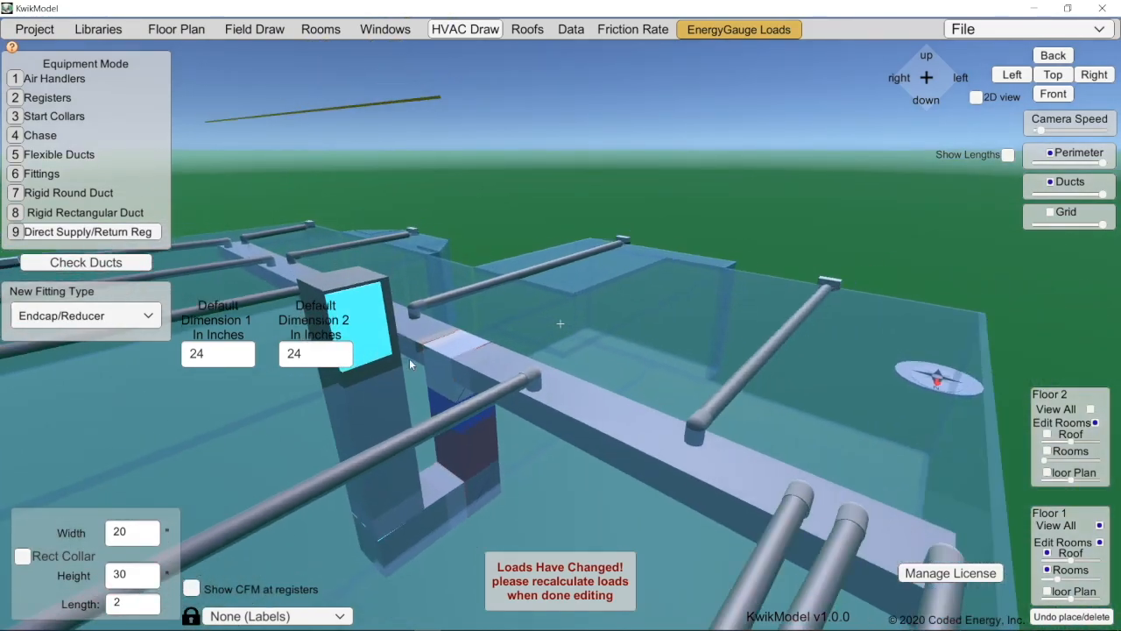
key(Left)
key(Up)
right_drag(522, 529, 527, 527)
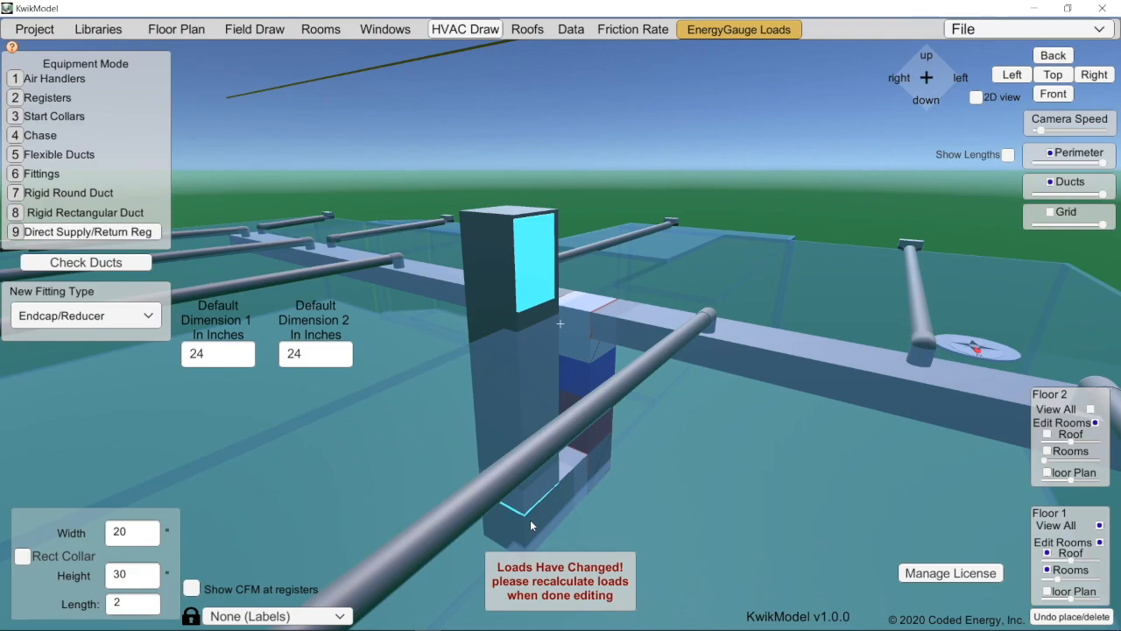
scroll(571, 510, down, 2)
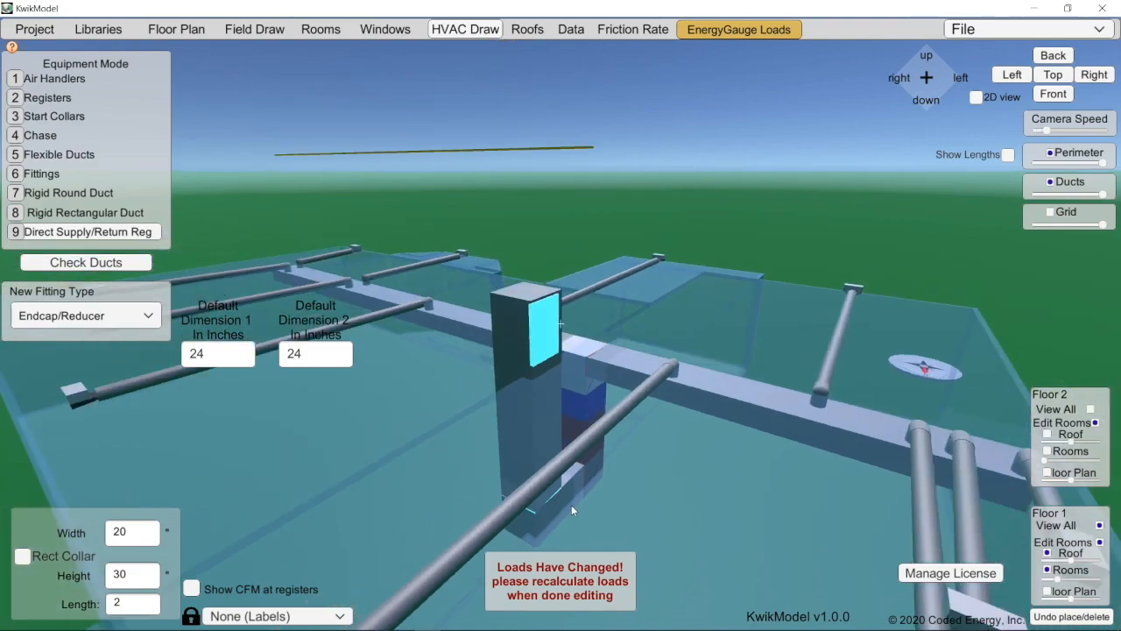
scroll(665, 492, down, 2)
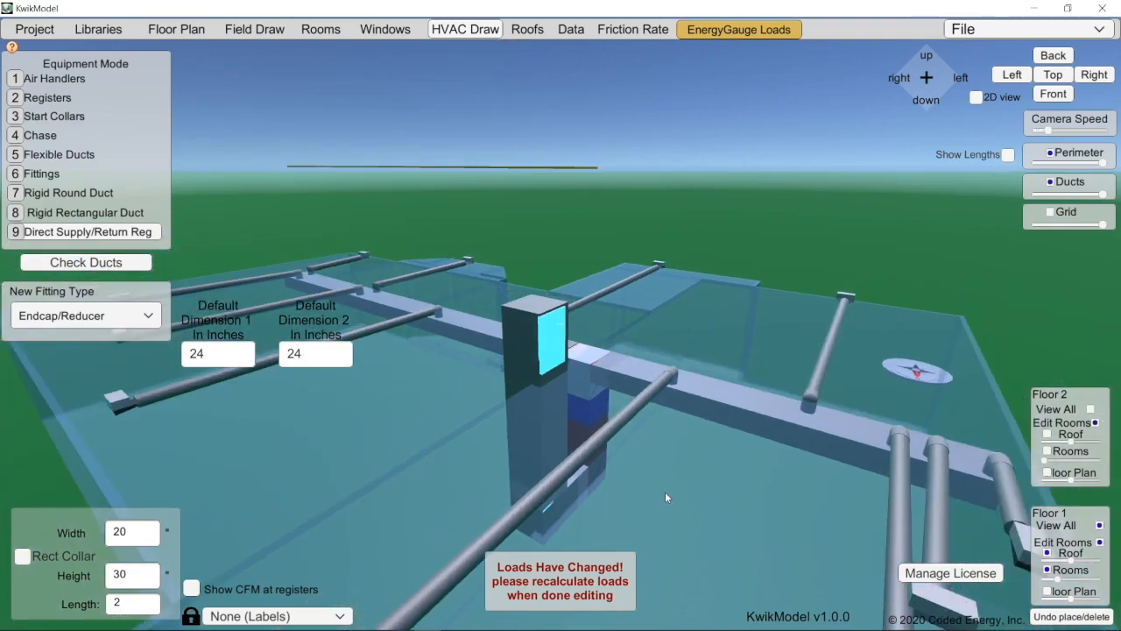
right_drag(665, 493, 648, 492)
scroll(648, 497, down, 1)
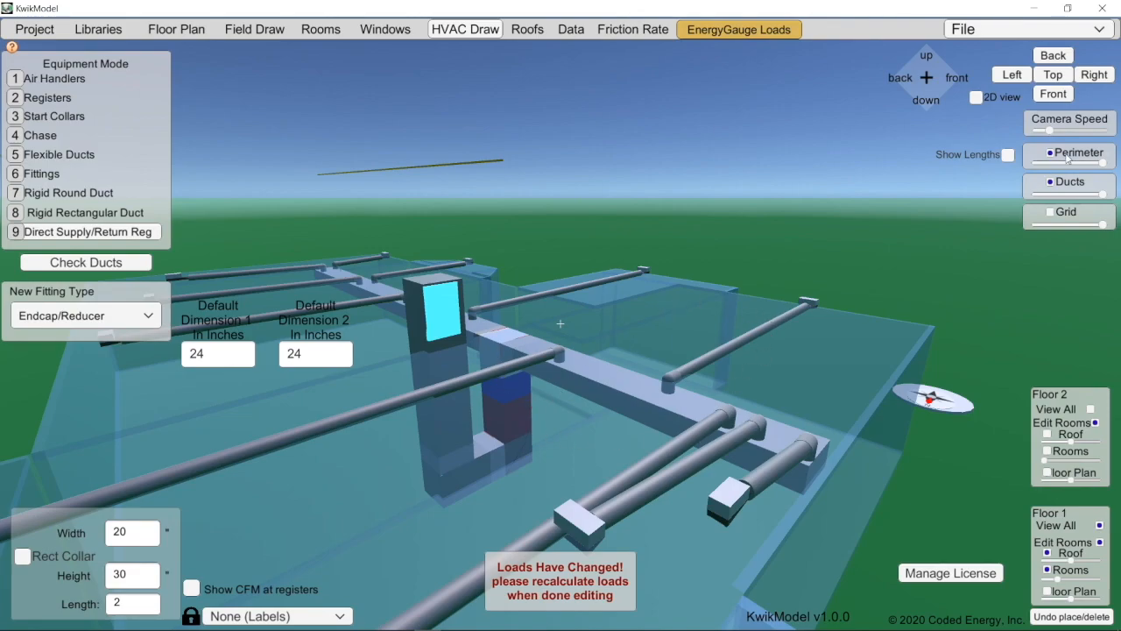
View the whole Floor 1 duct layout from the front to check the supply runs and return riser together
click(1053, 94)
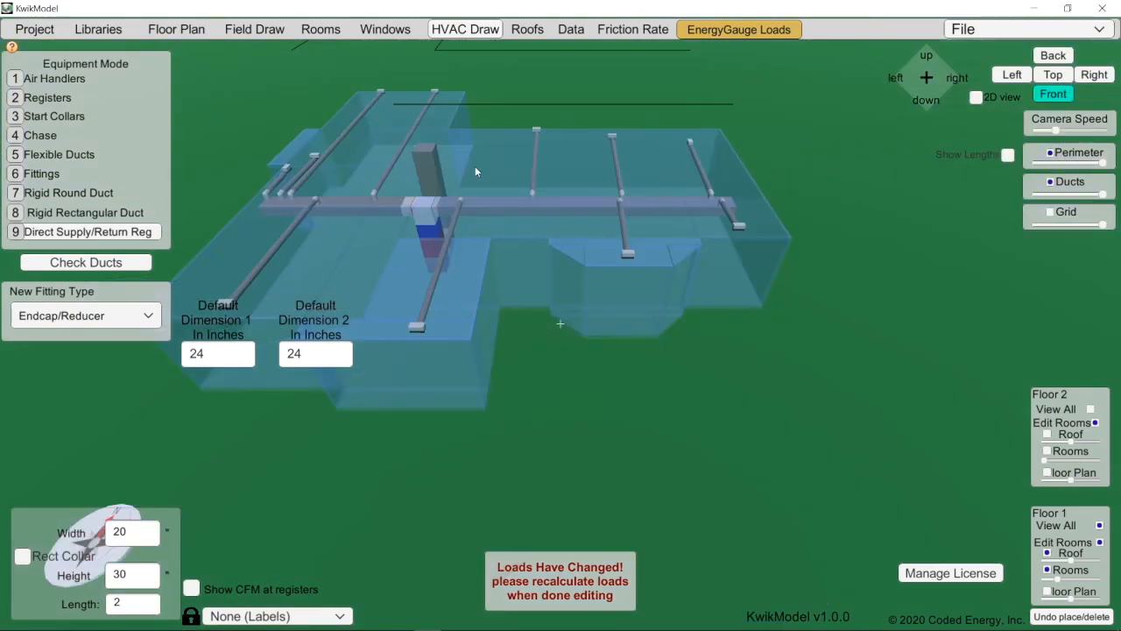
scroll(373, 224, up, 5)
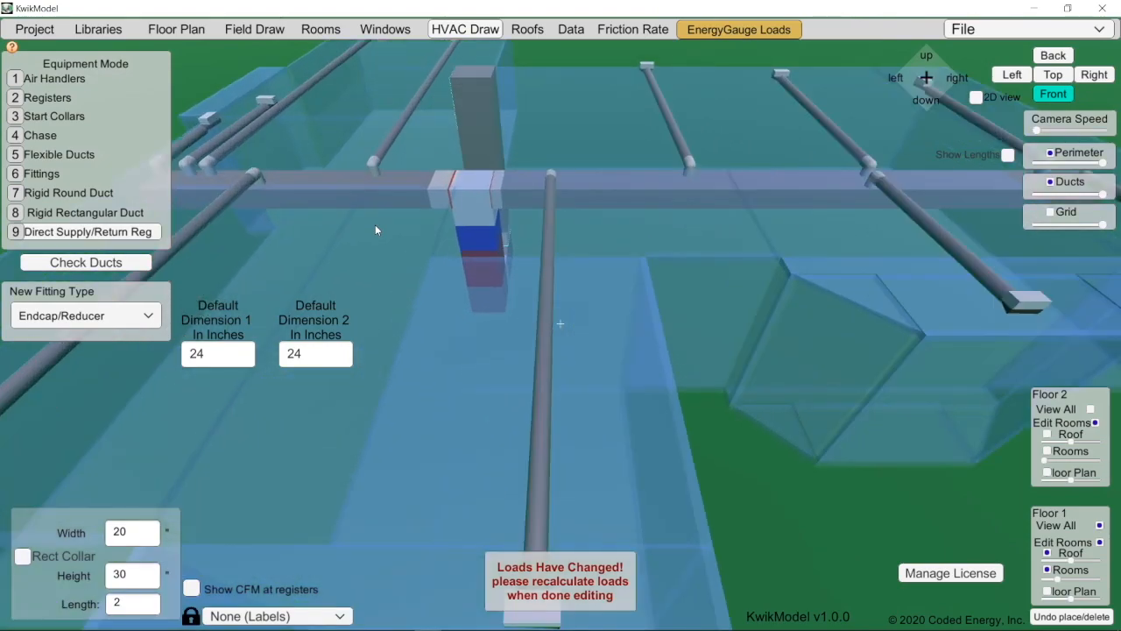
scroll(375, 224, down, 4)
right_drag(376, 215, 846, 263)
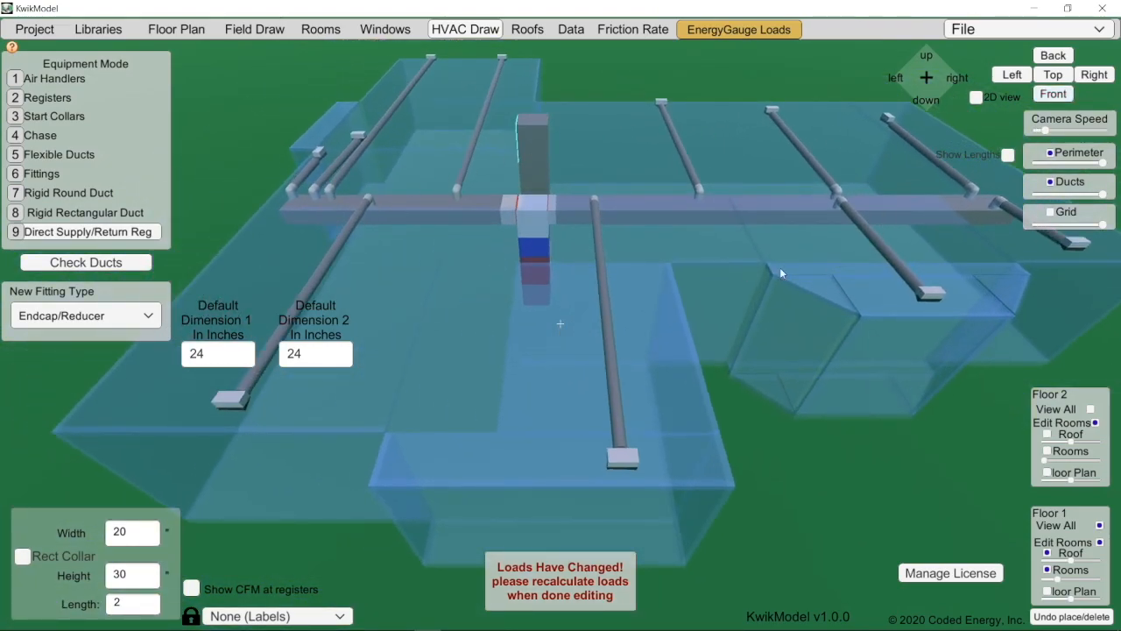
right_drag(523, 400, 727, 479)
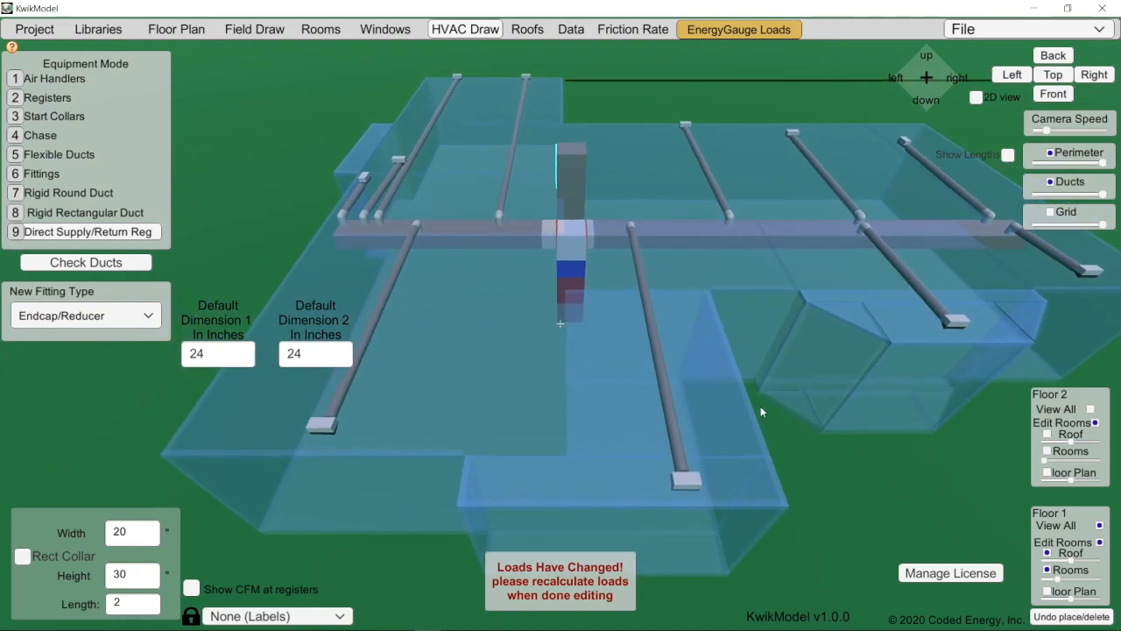
scroll(760, 410, down, 1)
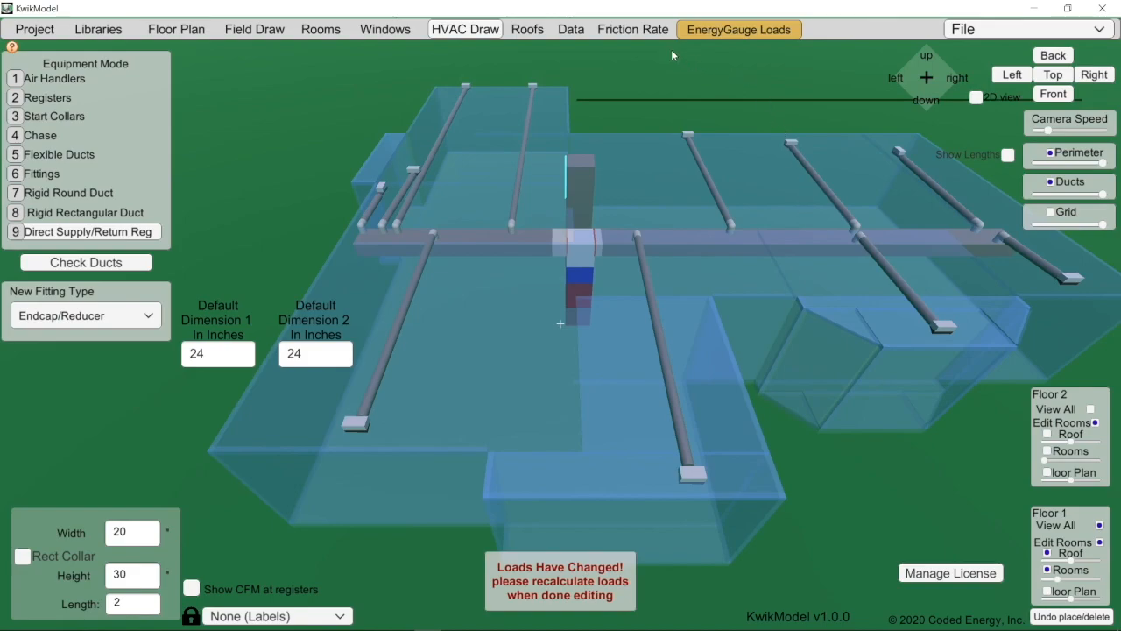
Start the EnergyGauge load calculation and save the project as Basement Demo.json in the Basement Demo folder, replacing the existing file
click(716, 30)
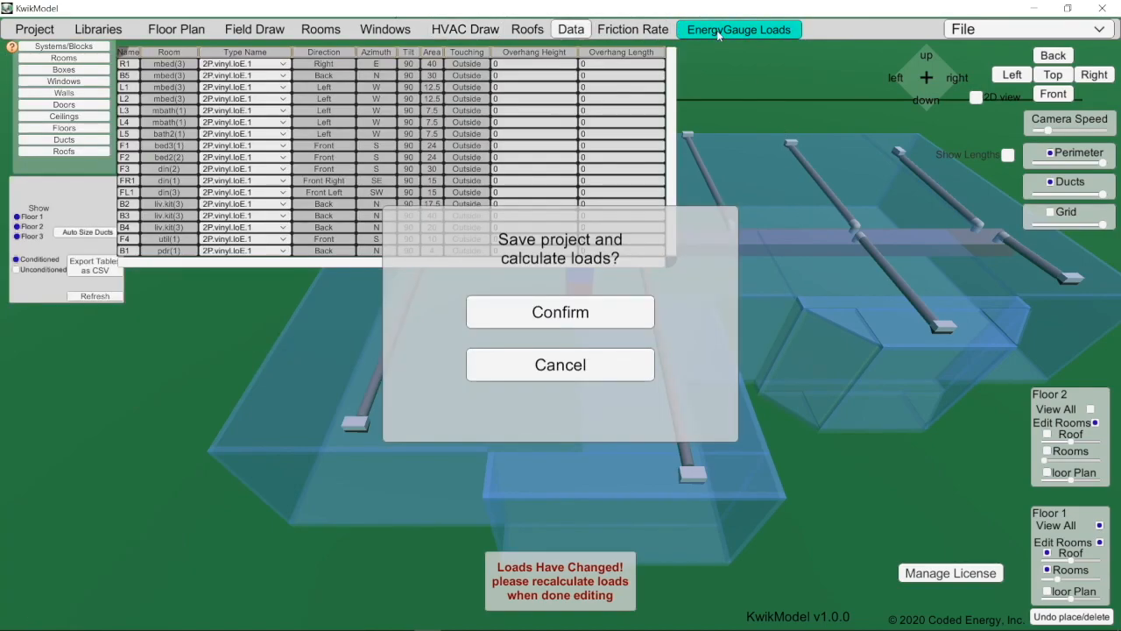
click(570, 314)
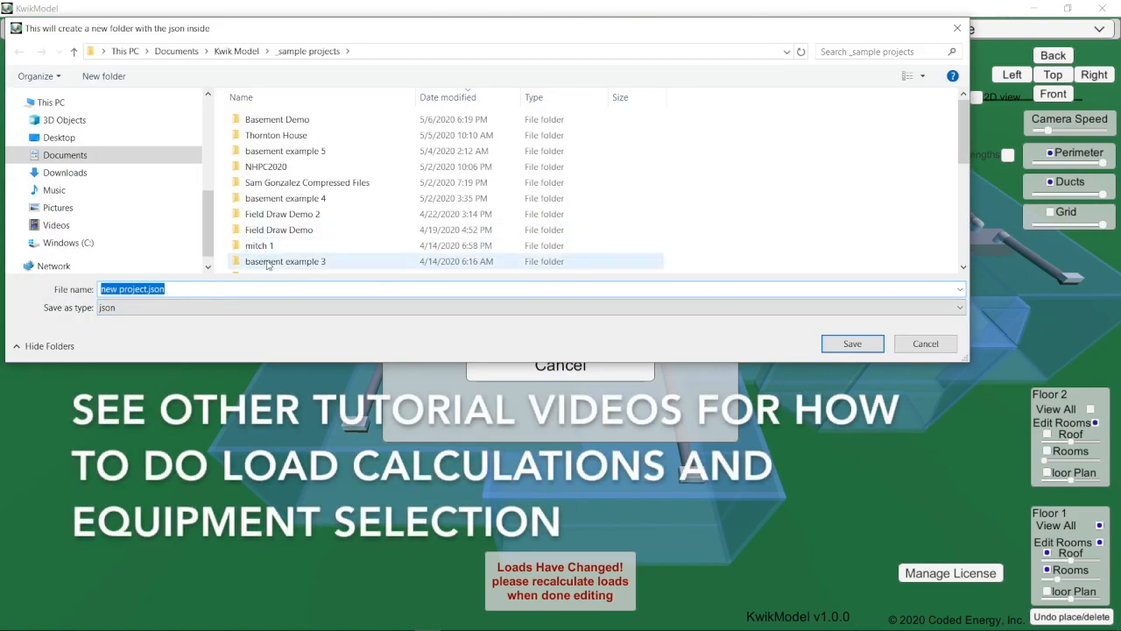
click(296, 124)
double_click(296, 124)
click(289, 150)
click(852, 343)
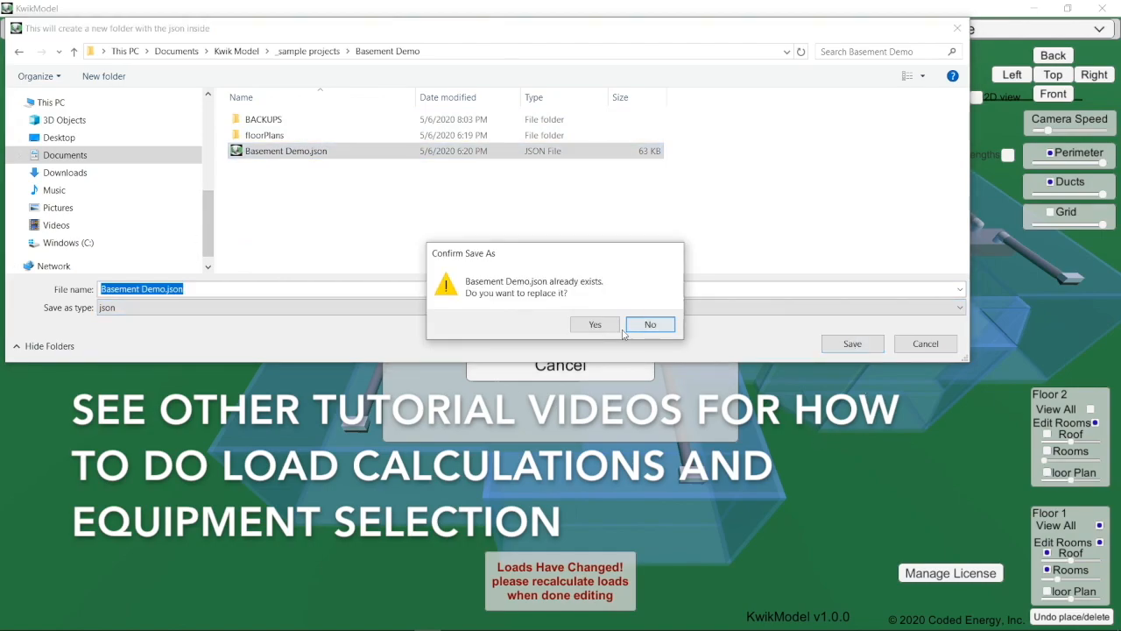
click(555, 324)
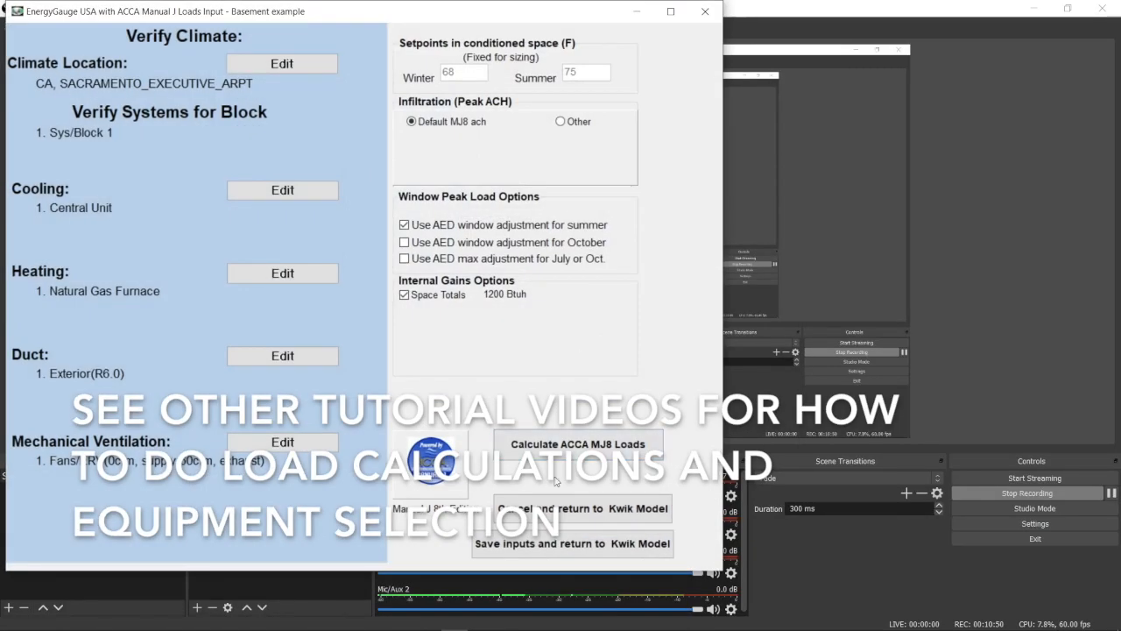
Calculate the ACCA MJ8 loads, then go through Block 1's HVAC equipment and save the work back to KwikModel
click(567, 543)
click(500, 470)
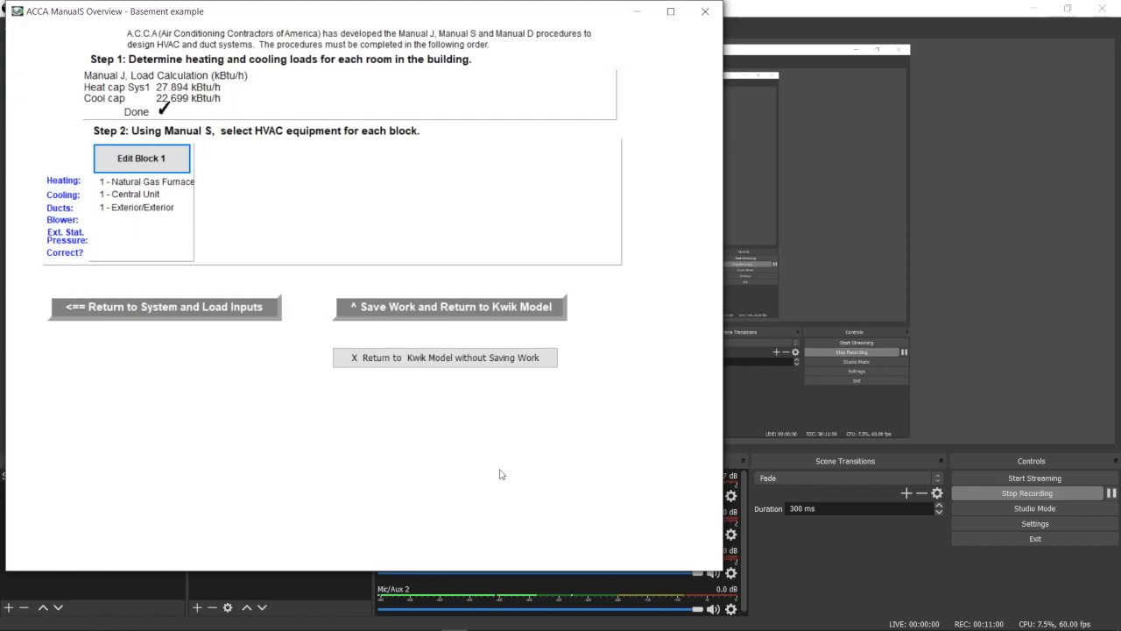
click(142, 158)
click(317, 416)
click(525, 308)
click(655, 341)
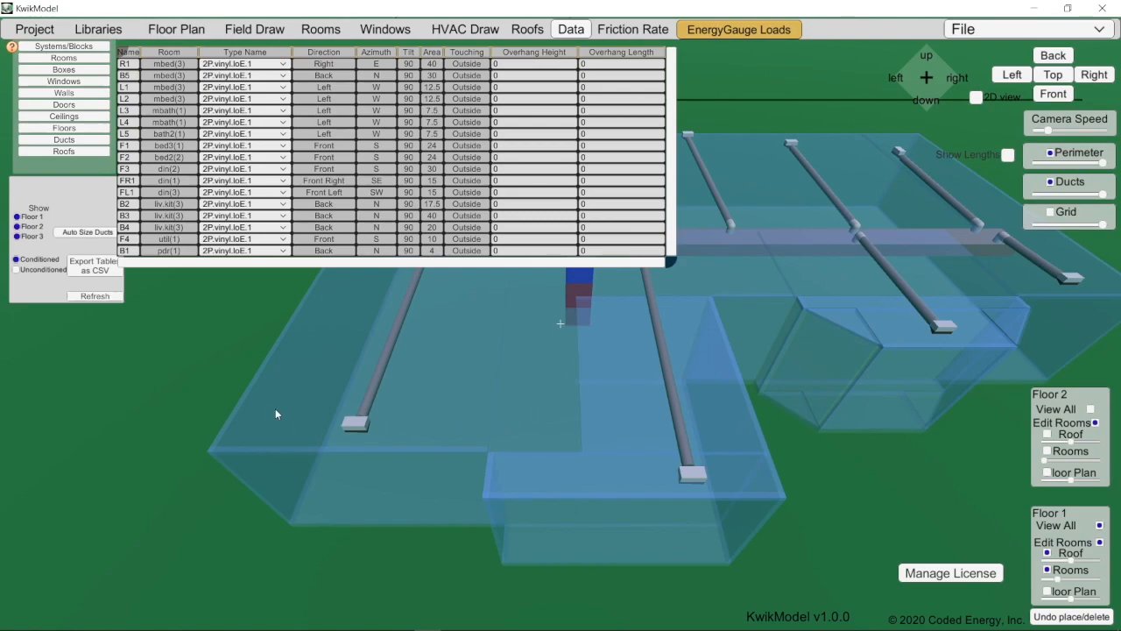
Display the duct data table to review airflow, friction rate and sizes of the supply and return ducts
scroll(494, 349, down, 2)
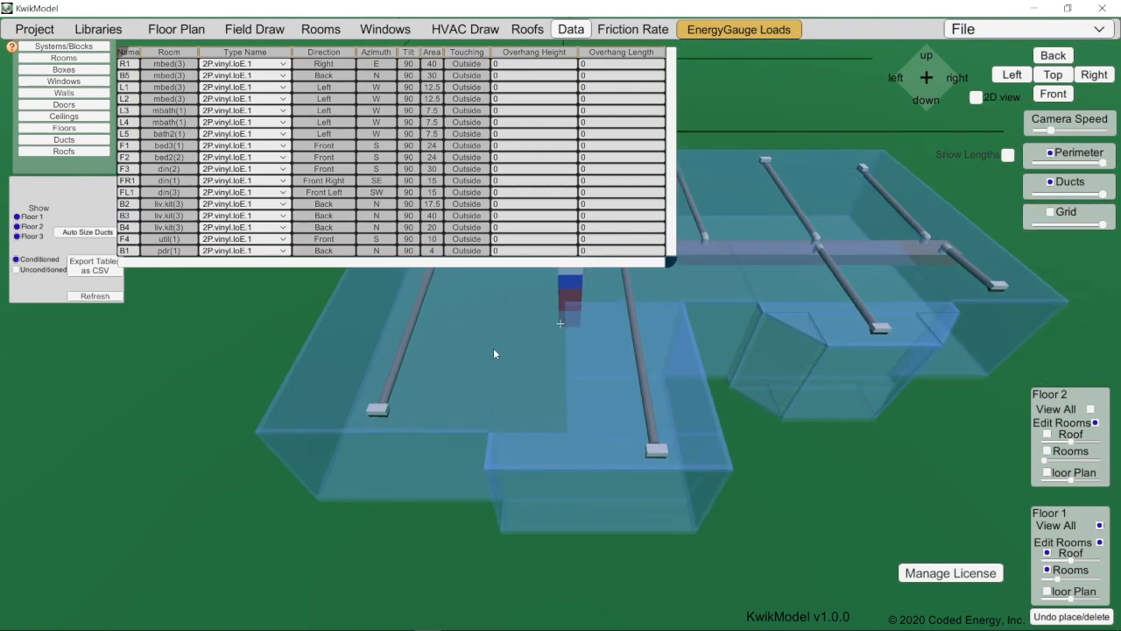
click(63, 139)
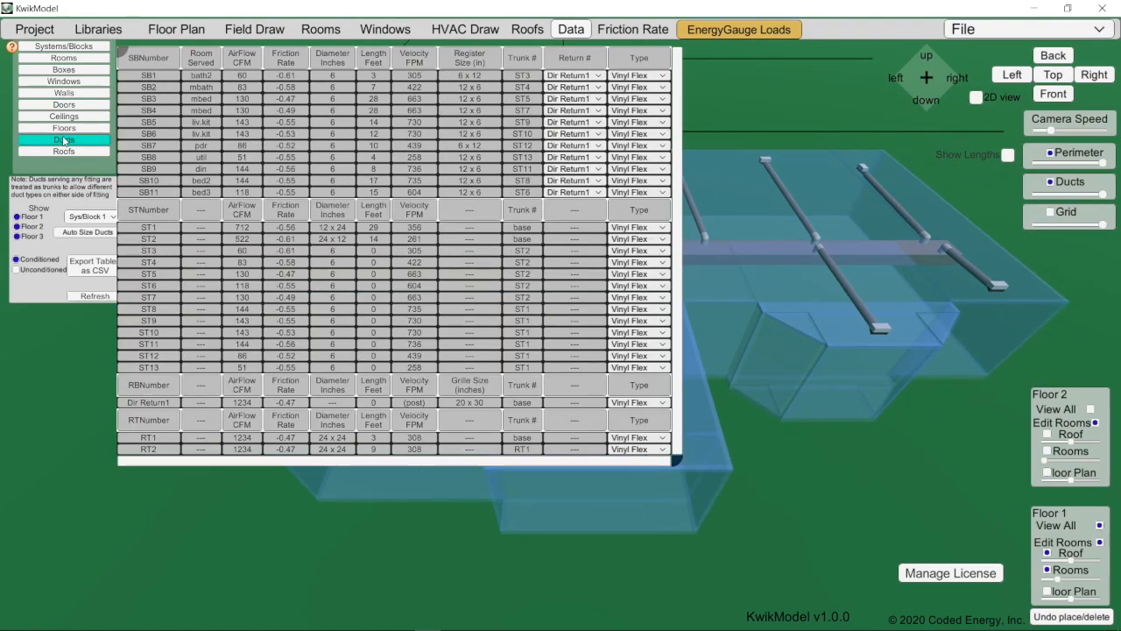
In the friction rate worksheet, set the direct expansion refrigerant coil loss to .25 and the high or mid efficiency filter loss to 0.1
click(627, 31)
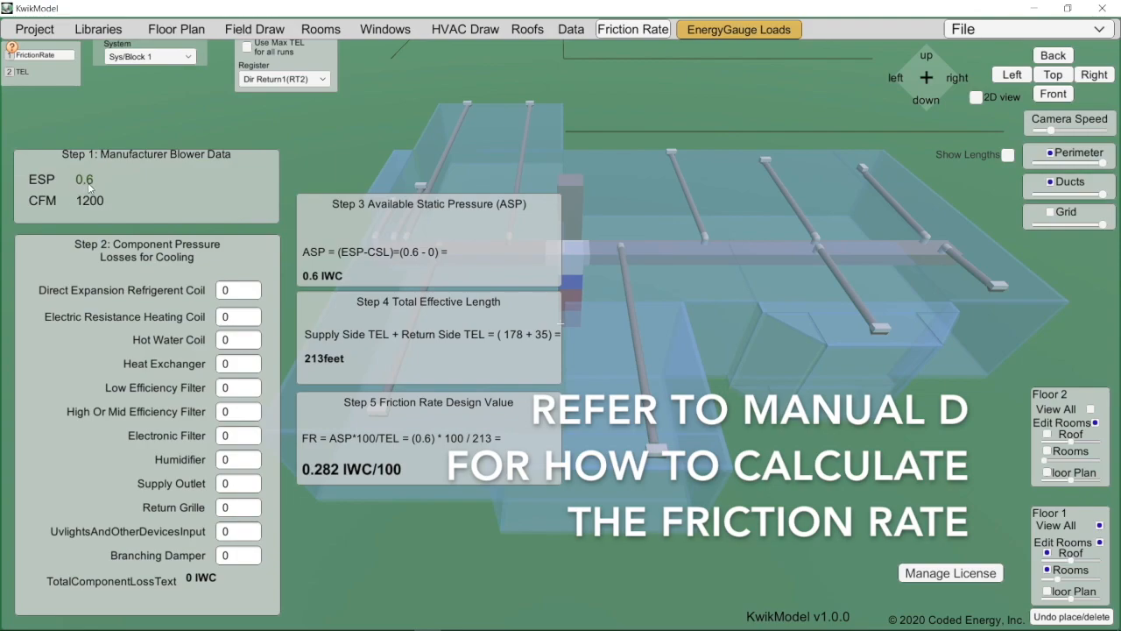
key(Left)
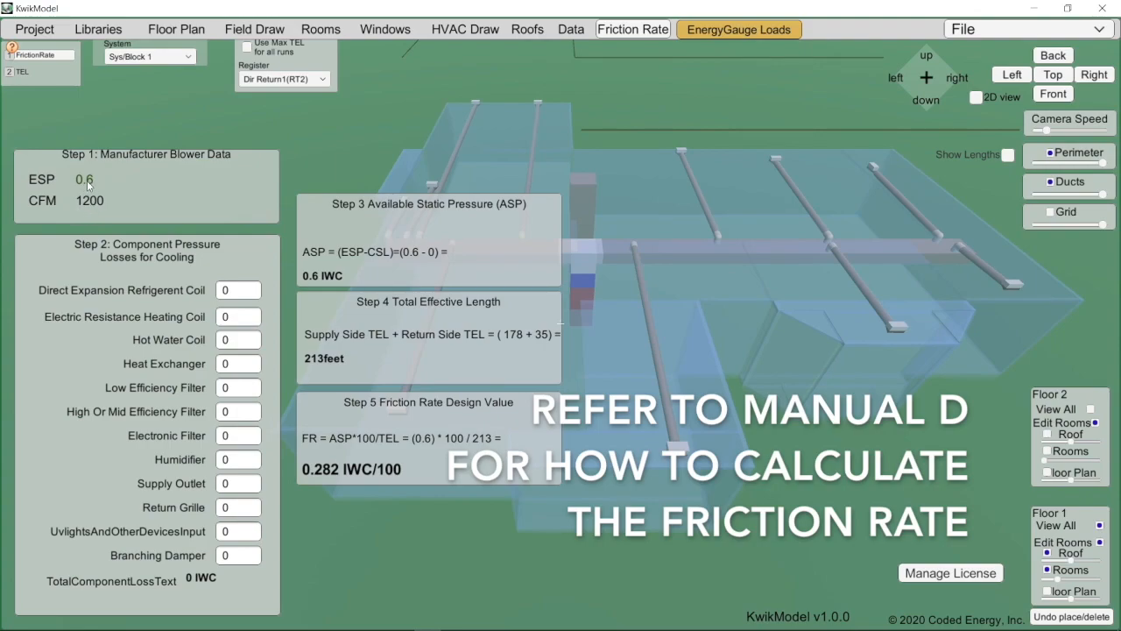
click(246, 292)
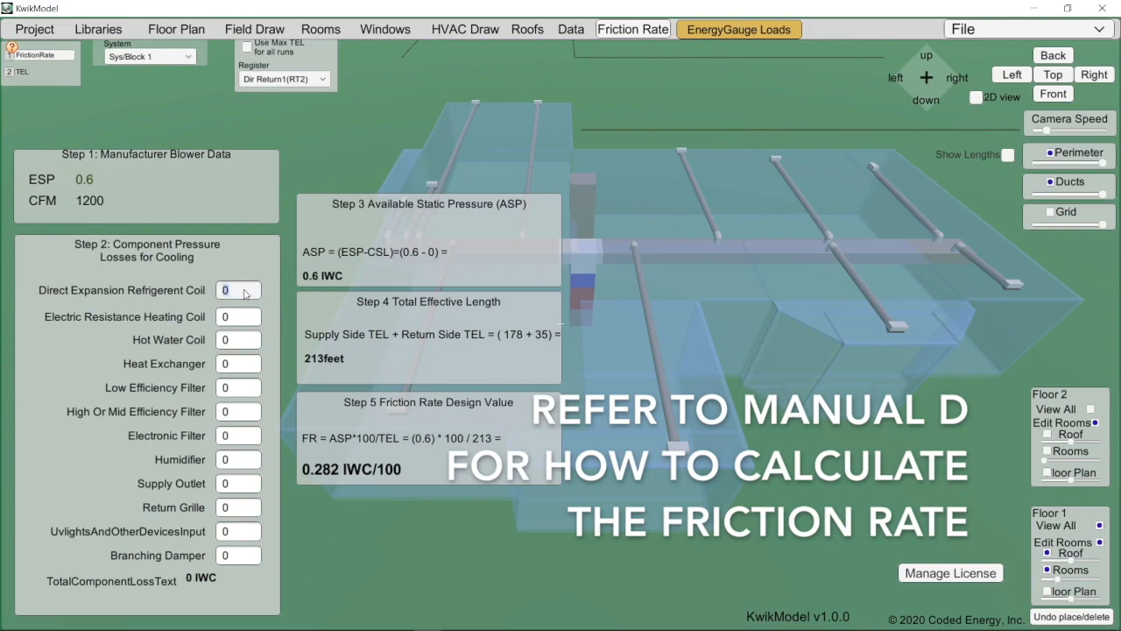
text(.25)
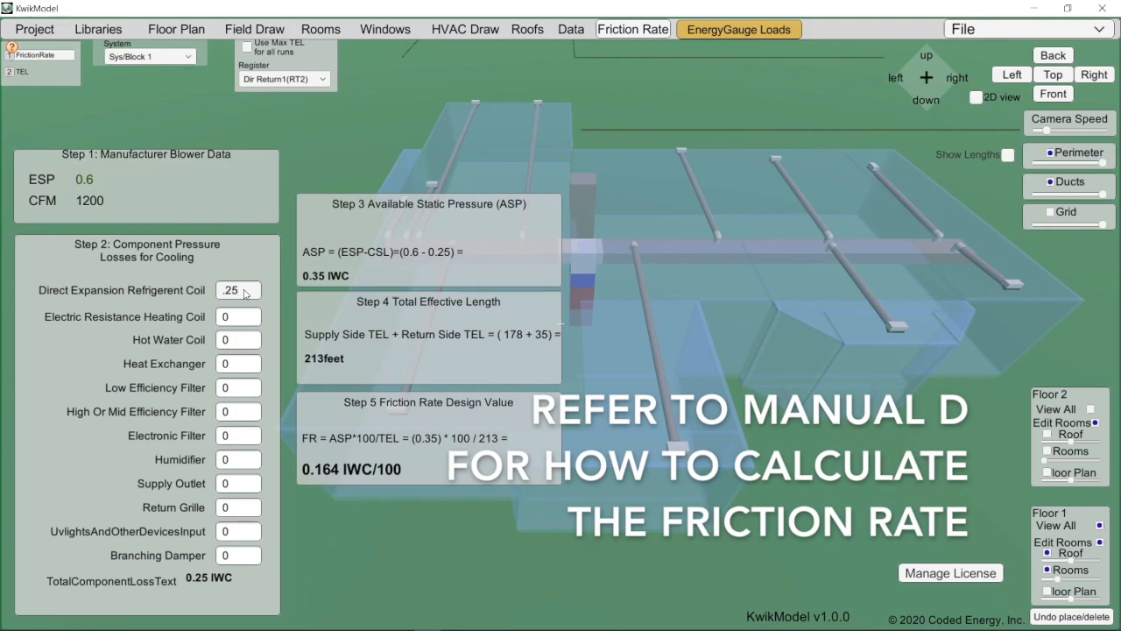
click(237, 411)
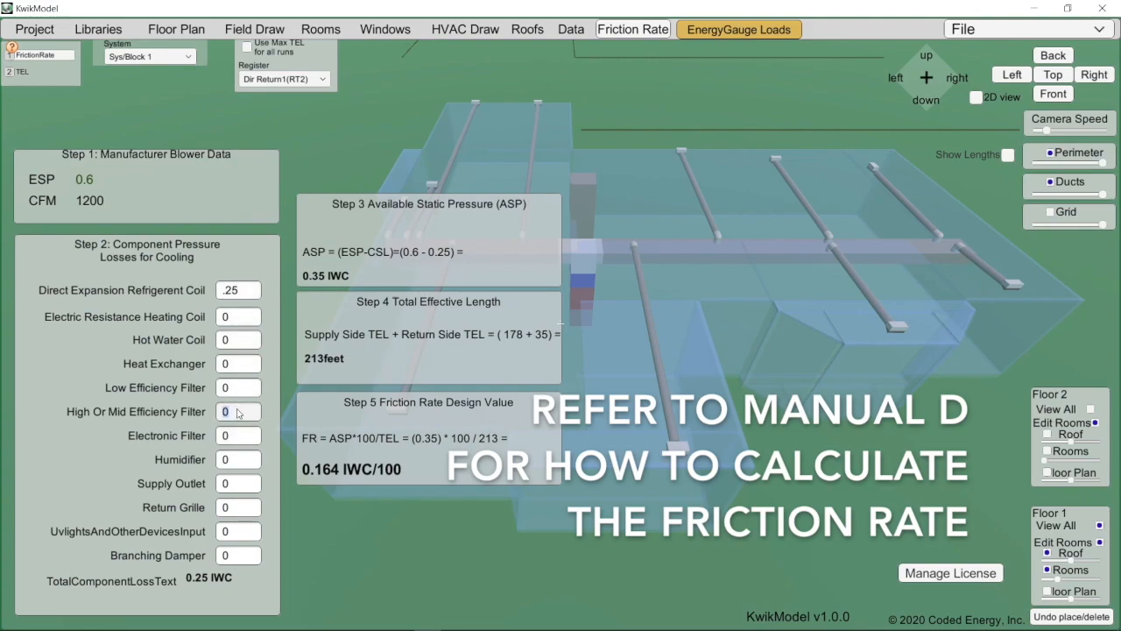
click(237, 413)
text(.1)
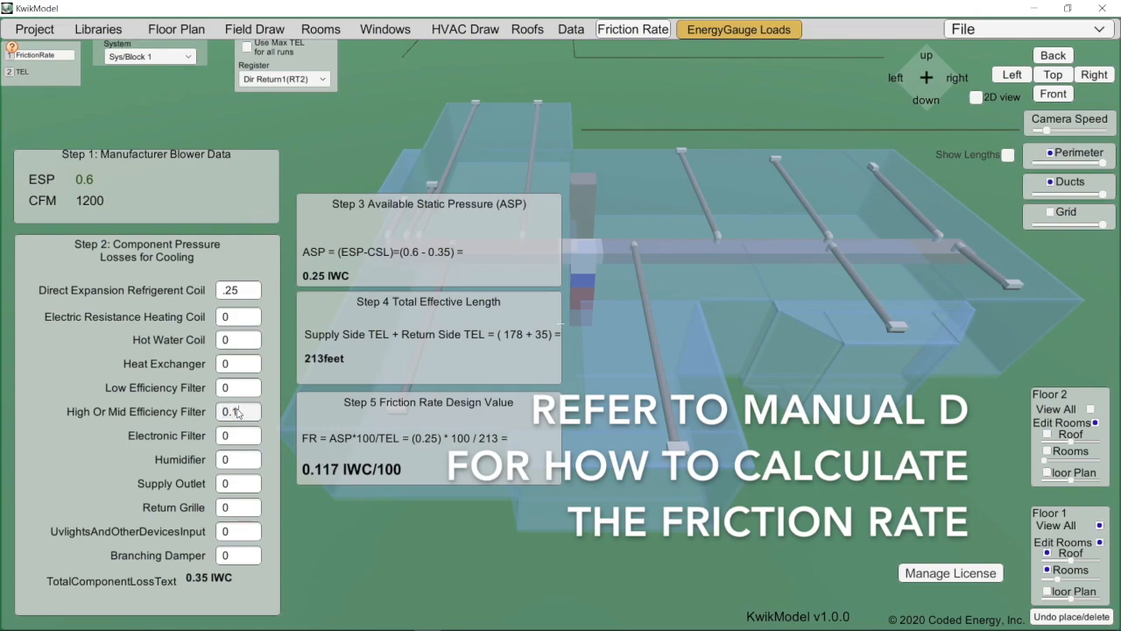
Set the supply outlet and return grille pressure losses to .03 each
click(242, 486)
text(.03)
click(241, 511)
text(.03)
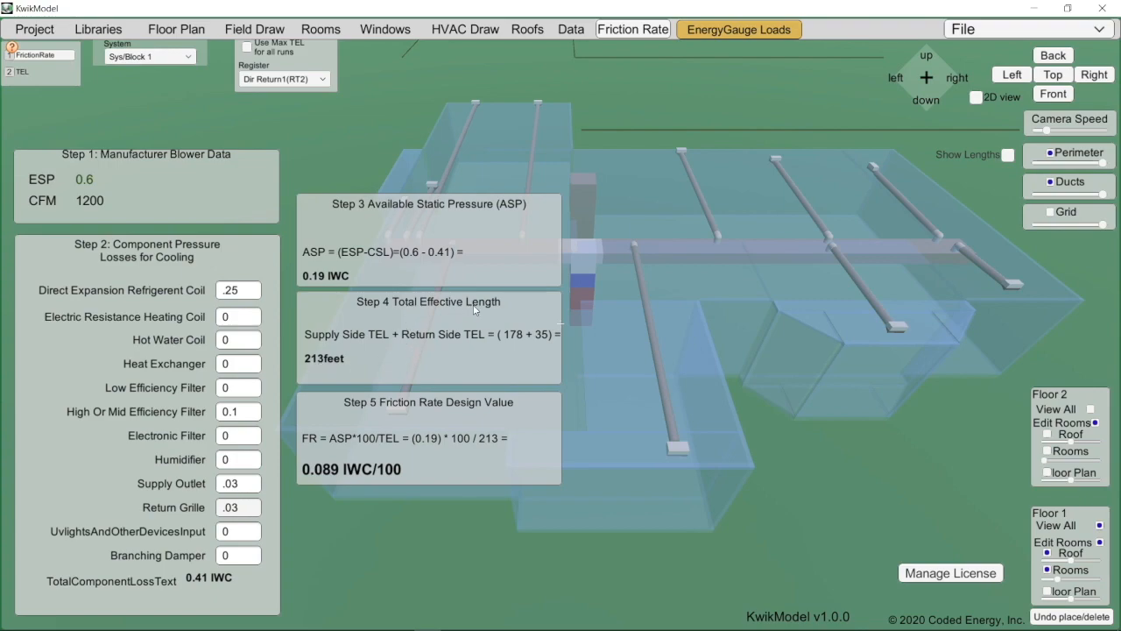
Examine the total effective length table for the supply and return runs alongside the duct model
click(24, 74)
drag(240, 202, 671, 368)
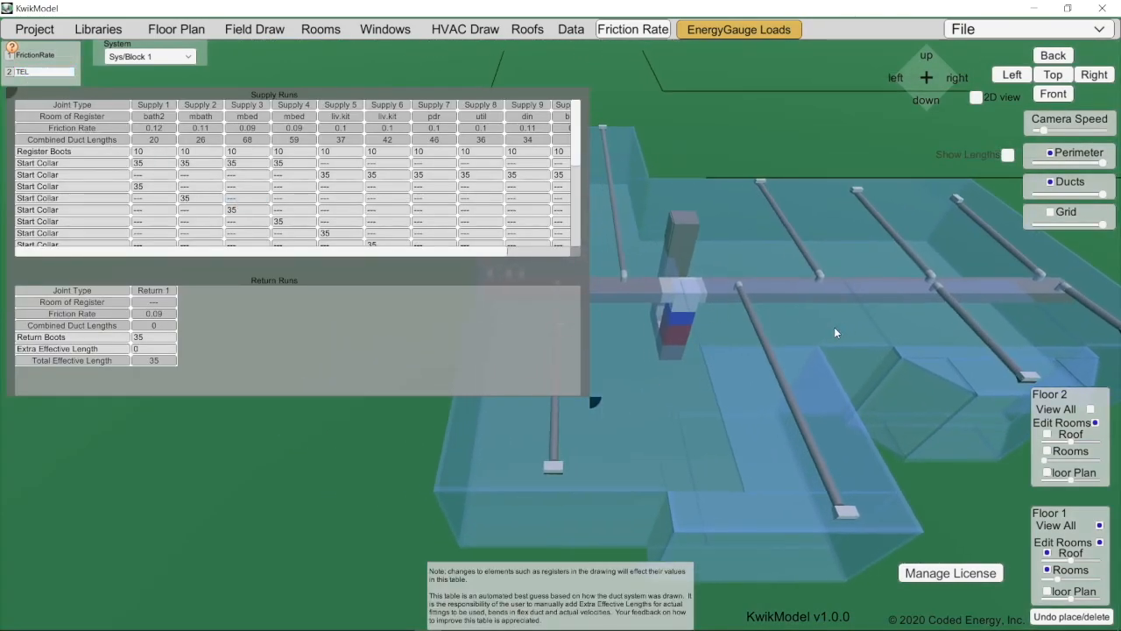
drag(839, 326, 415, 283)
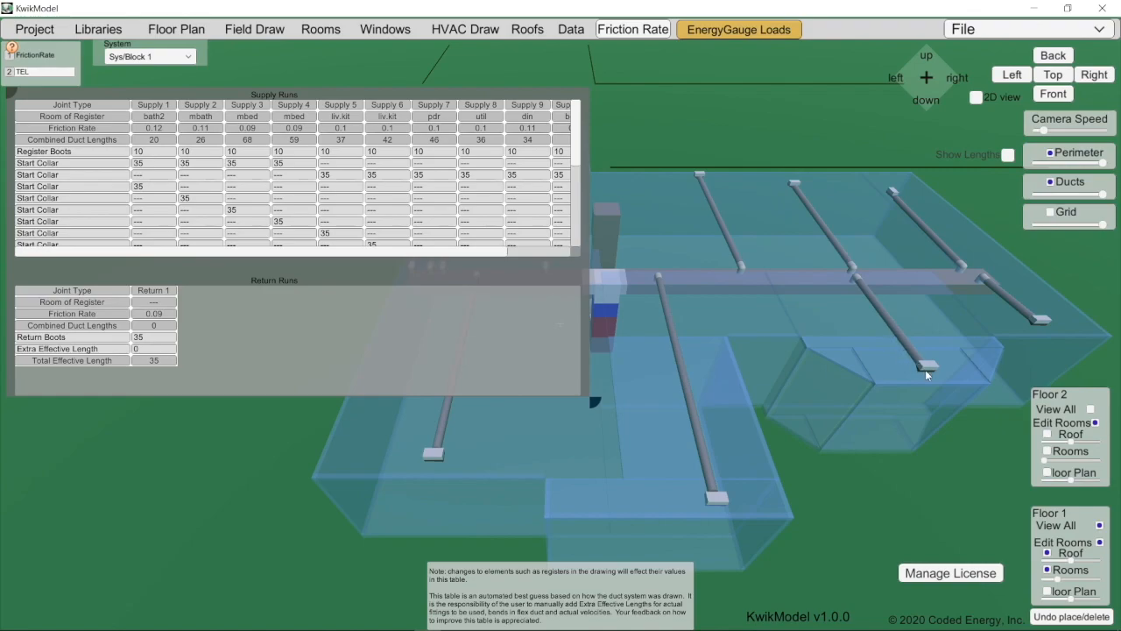
middle_drag(713, 330, 810, 355)
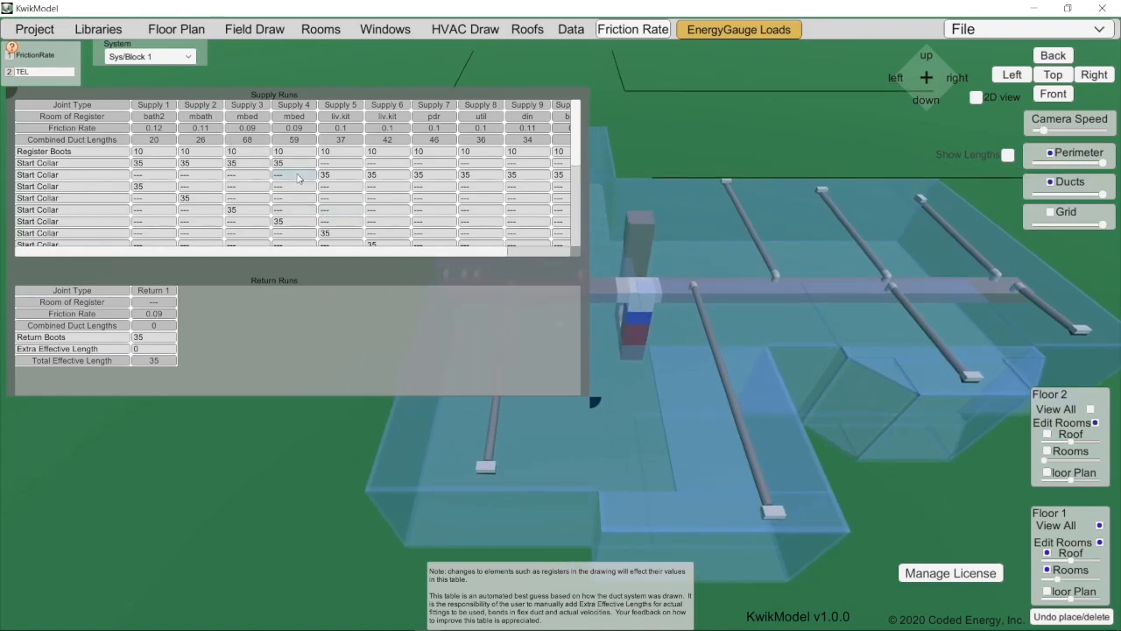
click(153, 106)
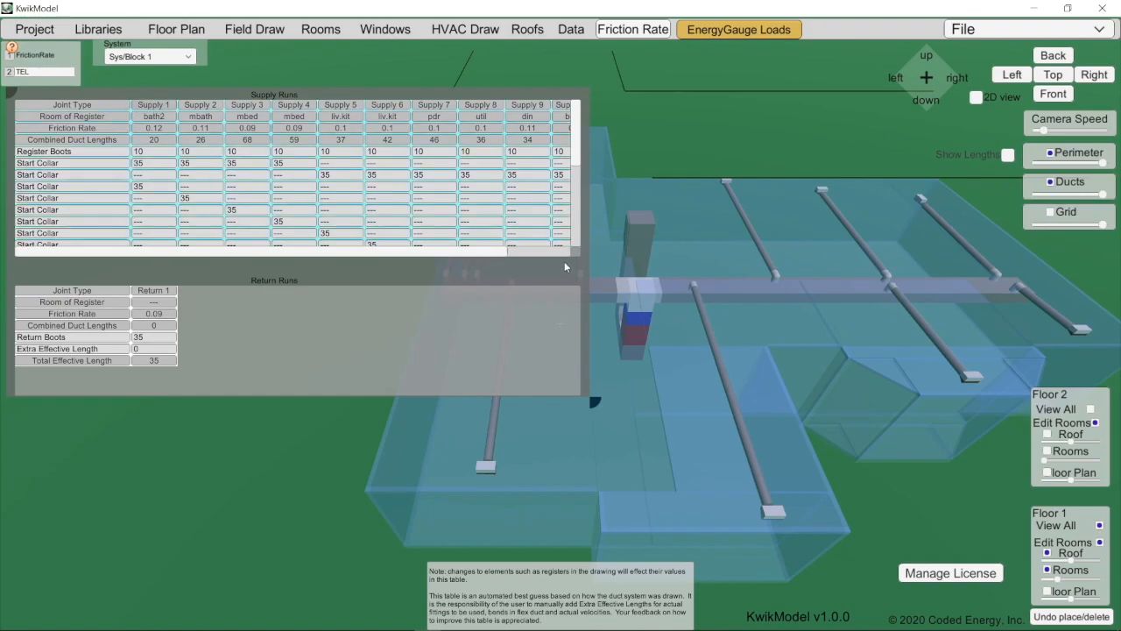
middle_drag(660, 320, 785, 321)
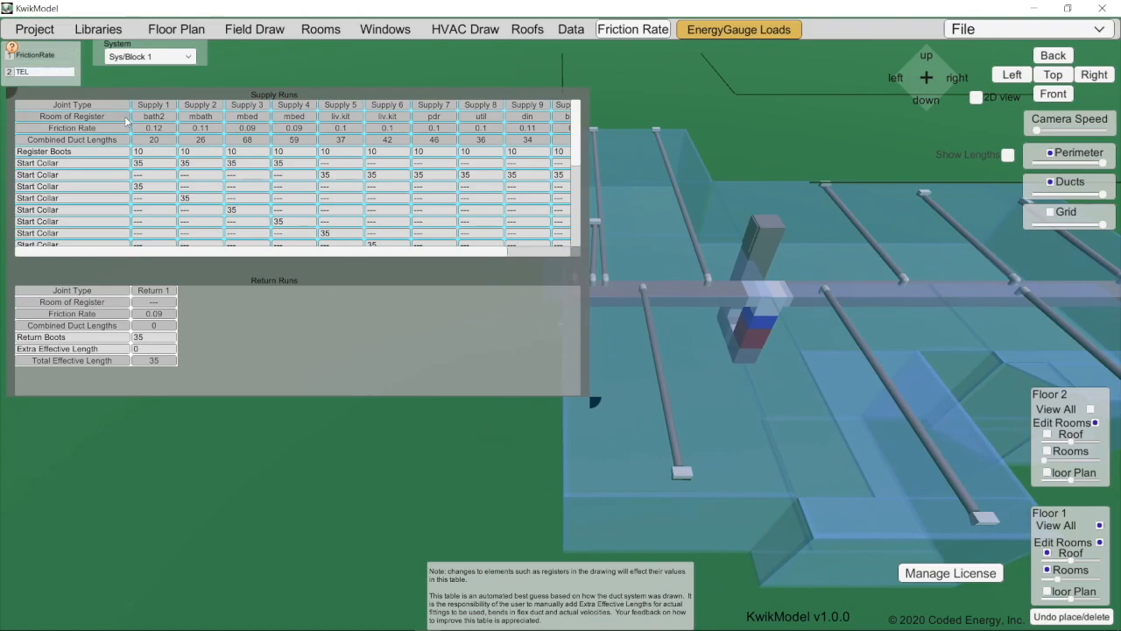
Examine the register boot and start collar lengths of Supply 1 serving bath2 in the effective length table alongside its highlighted run
key(Right)
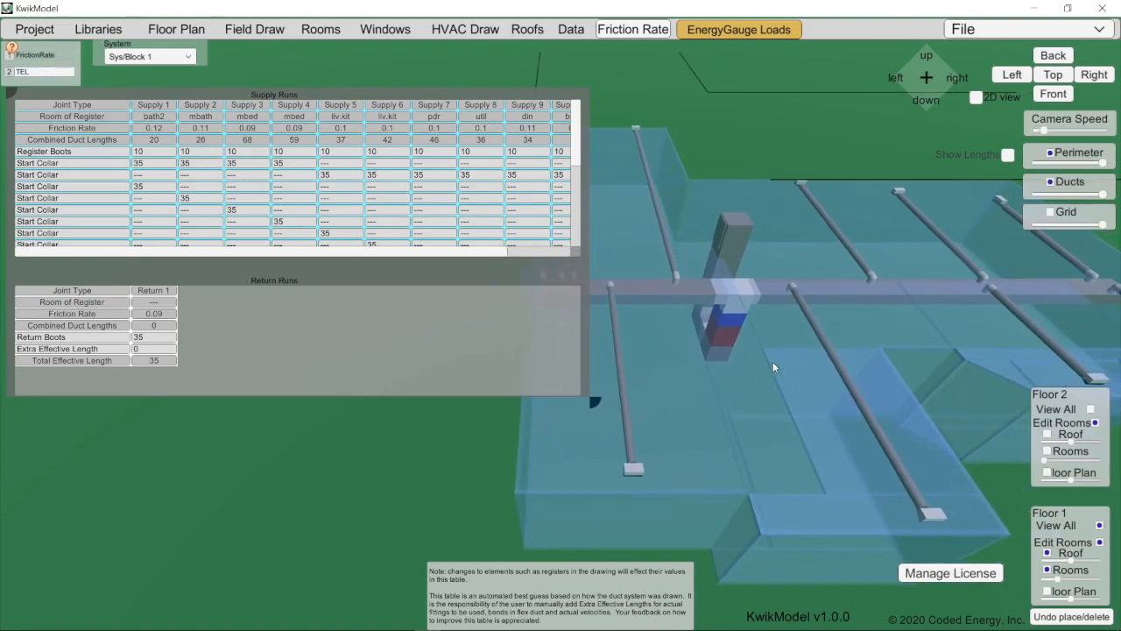
key(Left)
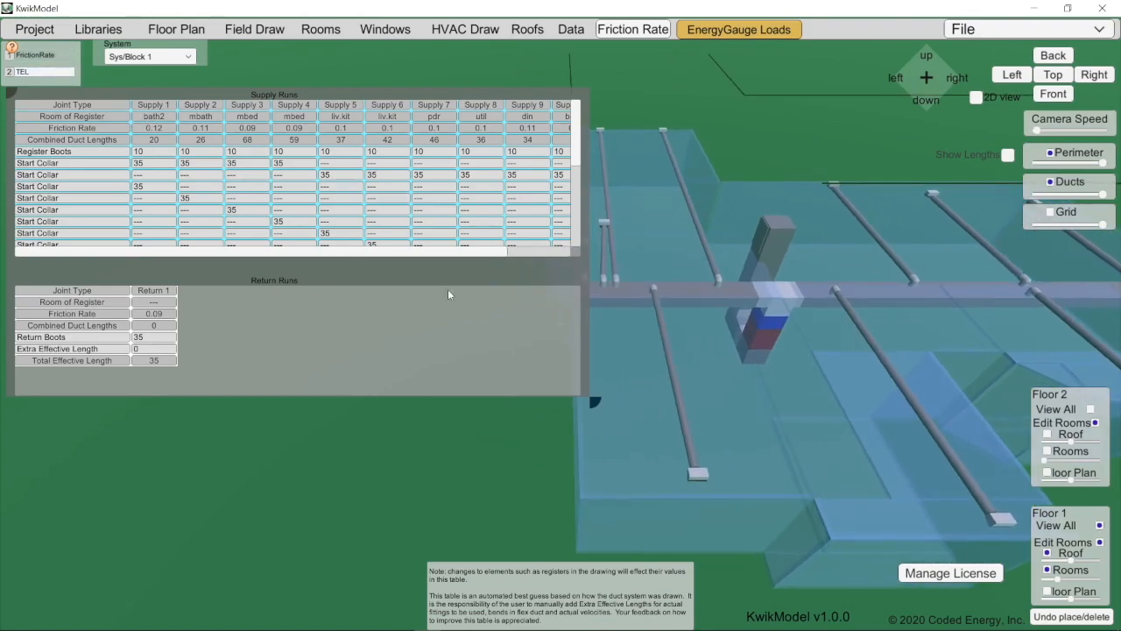
click(153, 152)
middle_drag(684, 368, 975, 371)
middle_drag(783, 420, 849, 378)
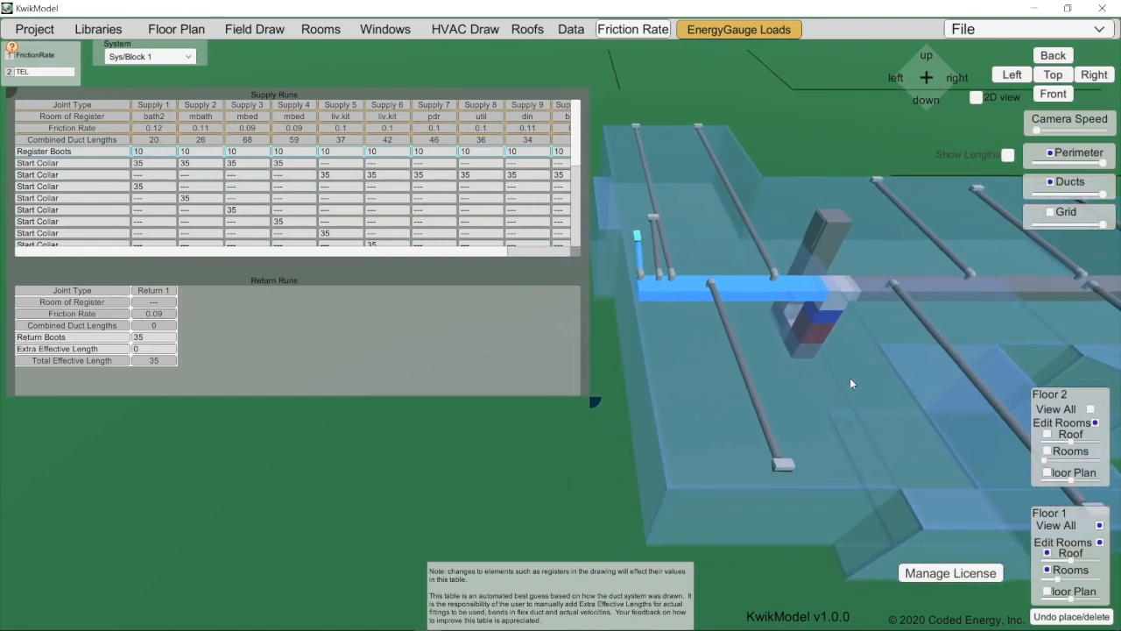
click(149, 165)
click(149, 153)
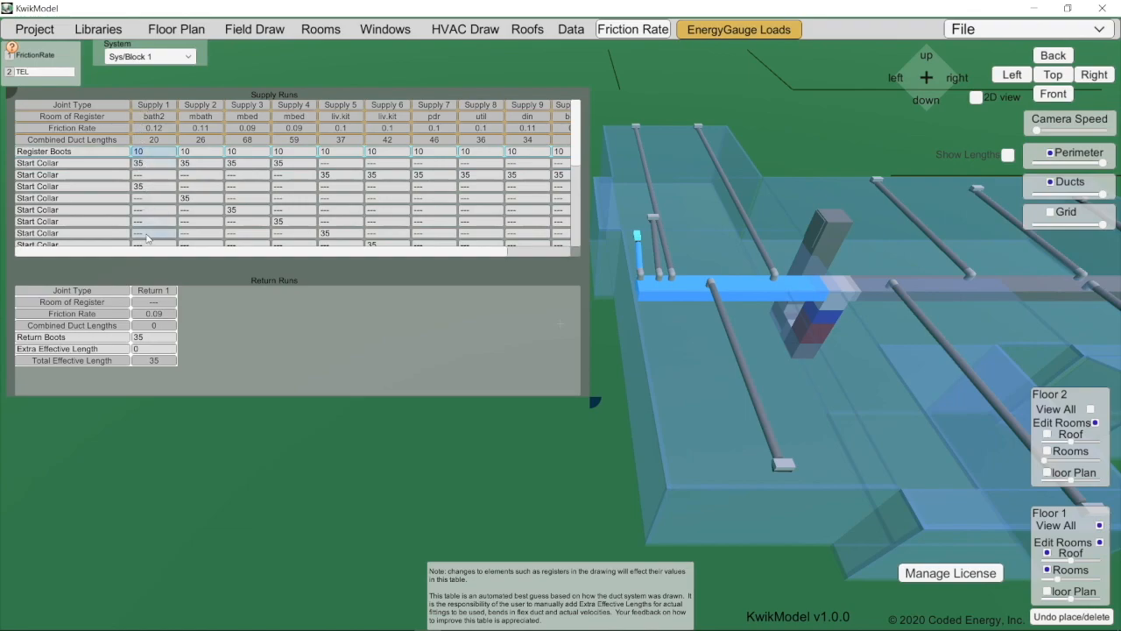
click(636, 235)
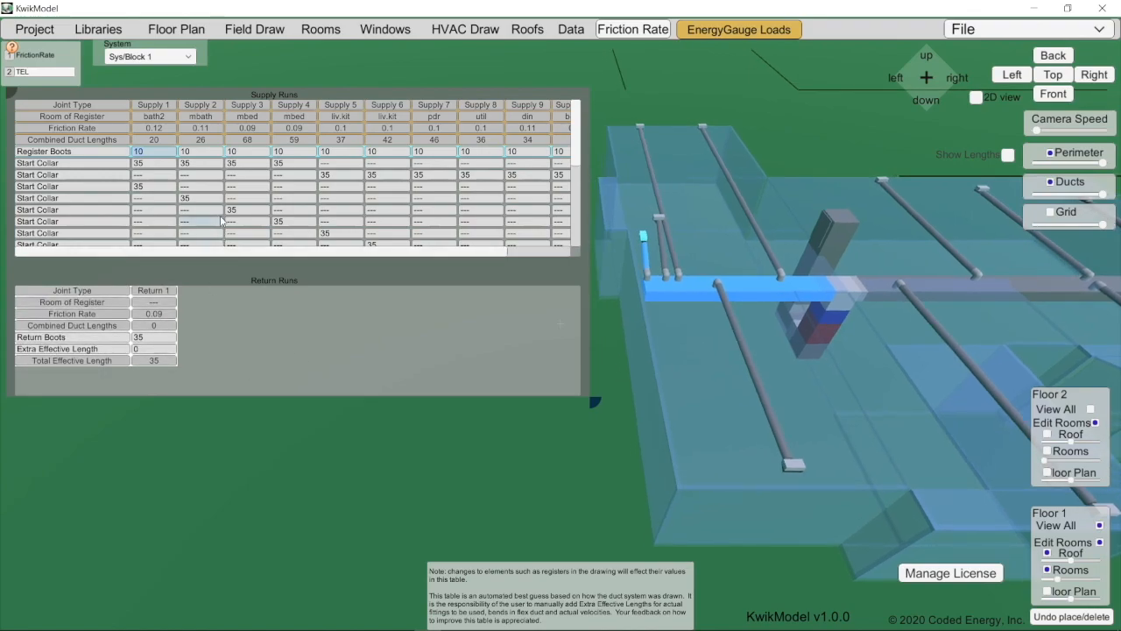
Set the extra effective length to 50 for Supply 1 through Supply 4
scroll(543, 236, down, 10)
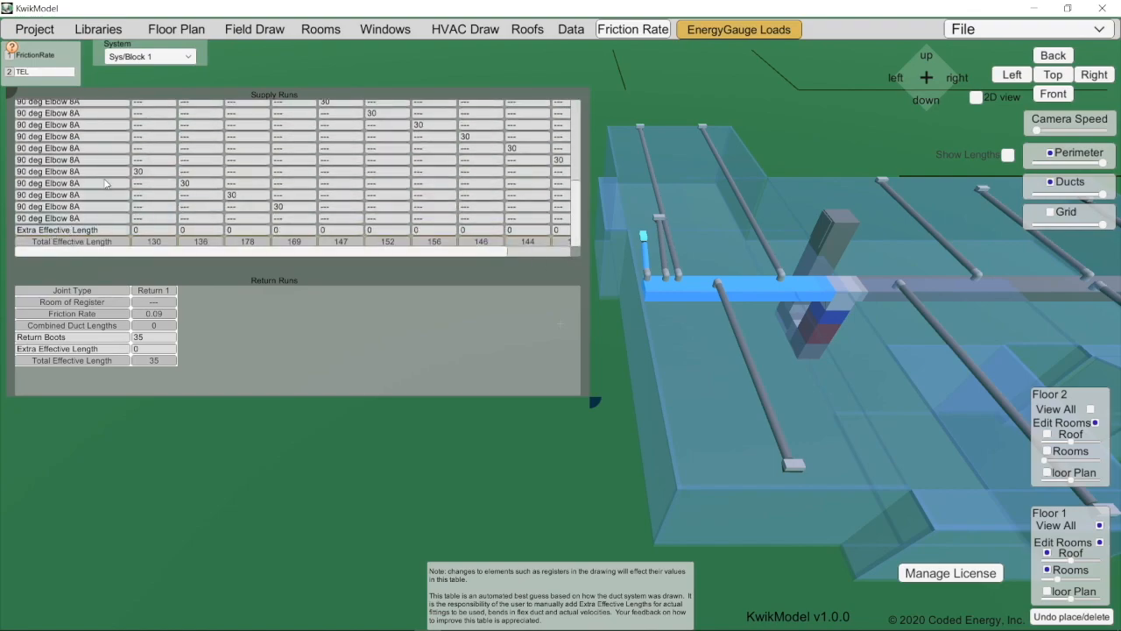
click(147, 176)
click(173, 232)
text(50)
click(199, 233)
text(50)
click(249, 241)
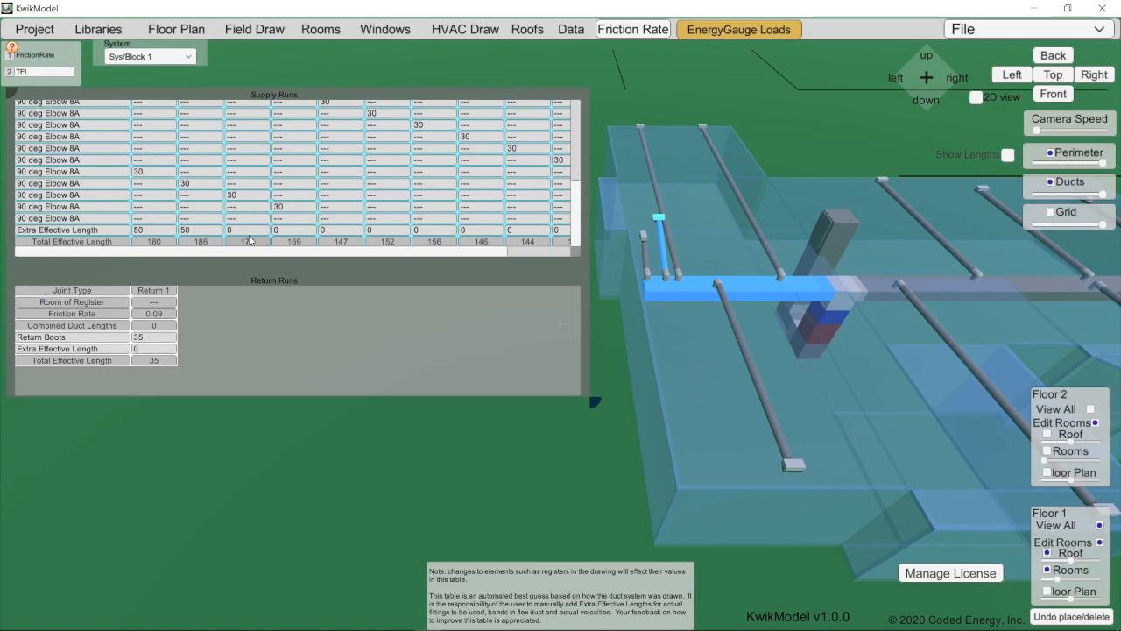
click(255, 230)
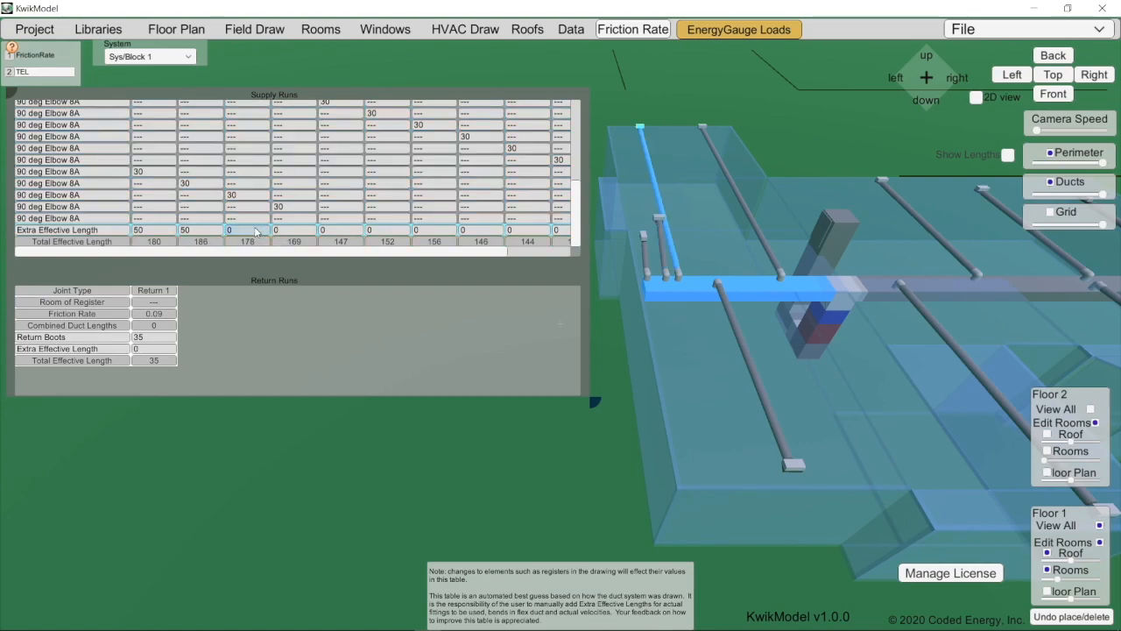
text(50)
click(307, 232)
text(50)
Set the extra effective length to 50 for Supply 5 through Supply 8
click(337, 232)
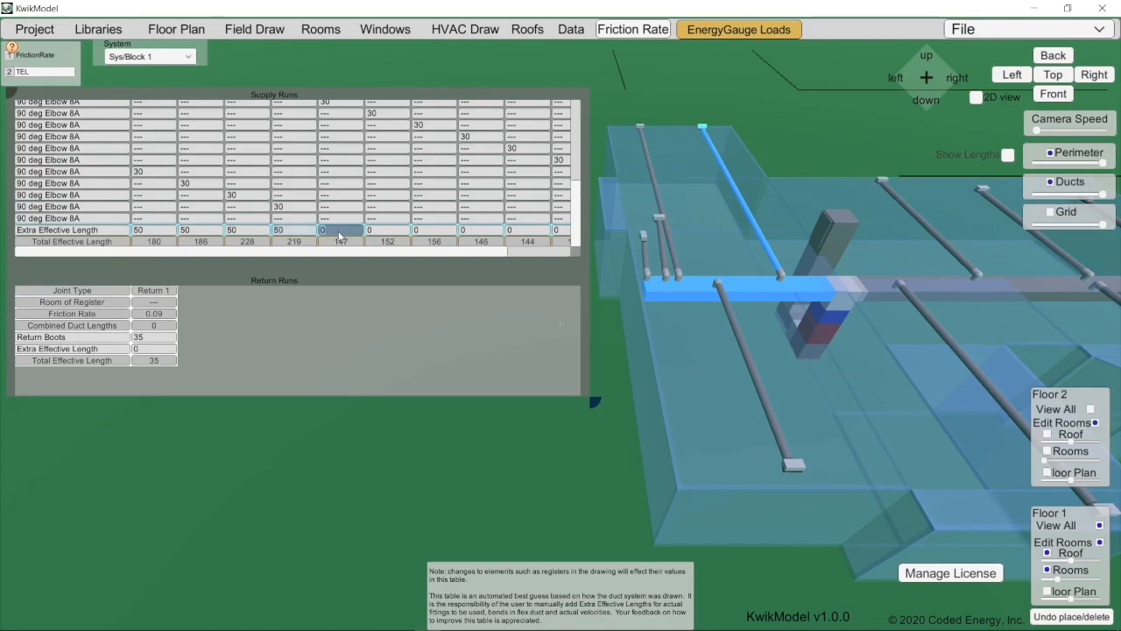
text(50)
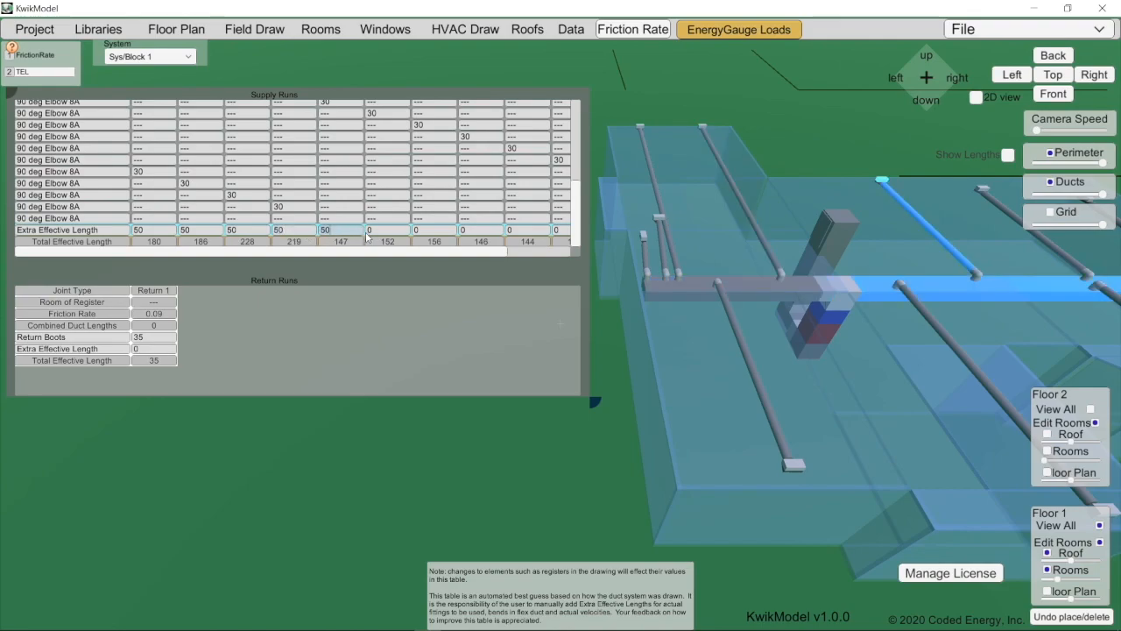
click(377, 233)
text(50)
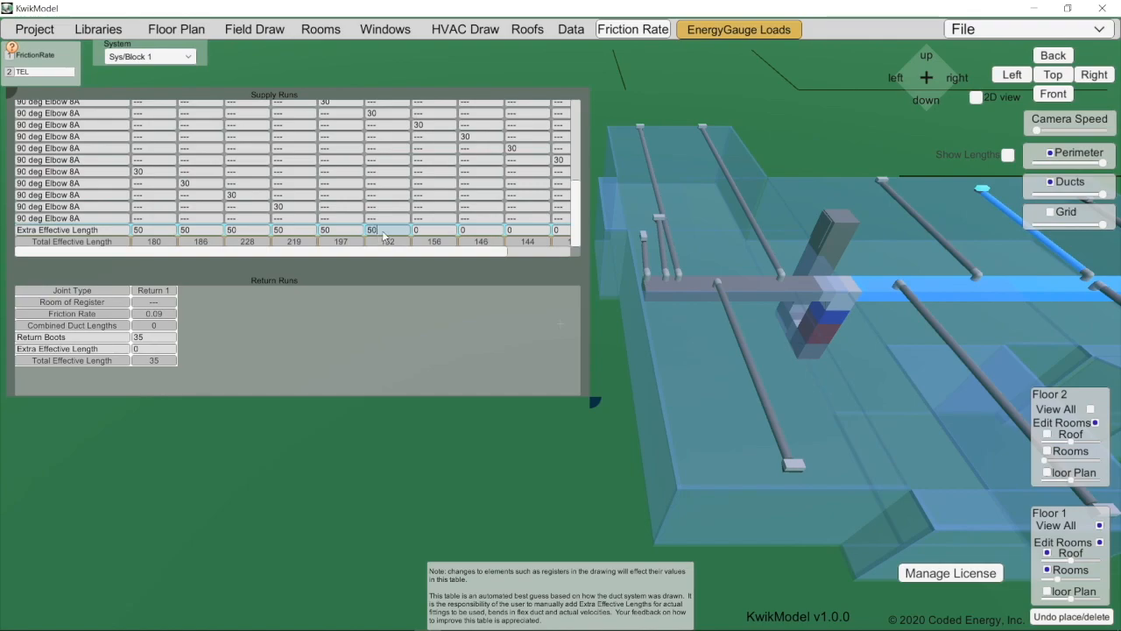
click(423, 233)
text(50)
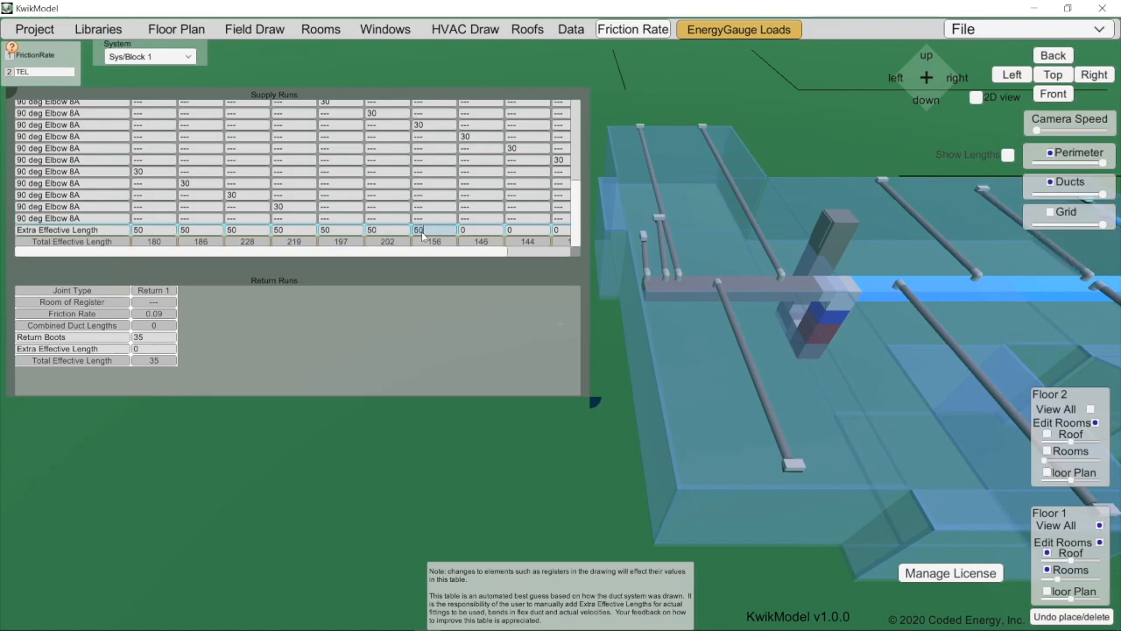
click(484, 233)
text(50)
Set the extra effective length to 50 for the remaining supply runs, Supply 9 through Supply 11
drag(472, 252, 566, 268)
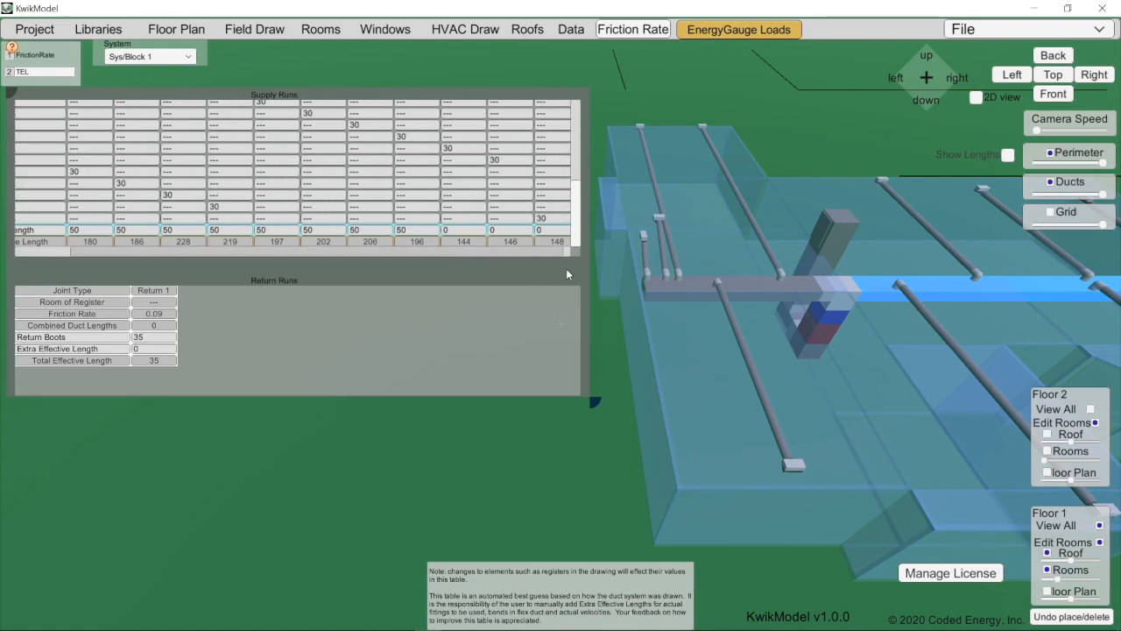
click(454, 230)
text(50)
click(483, 231)
text(45)
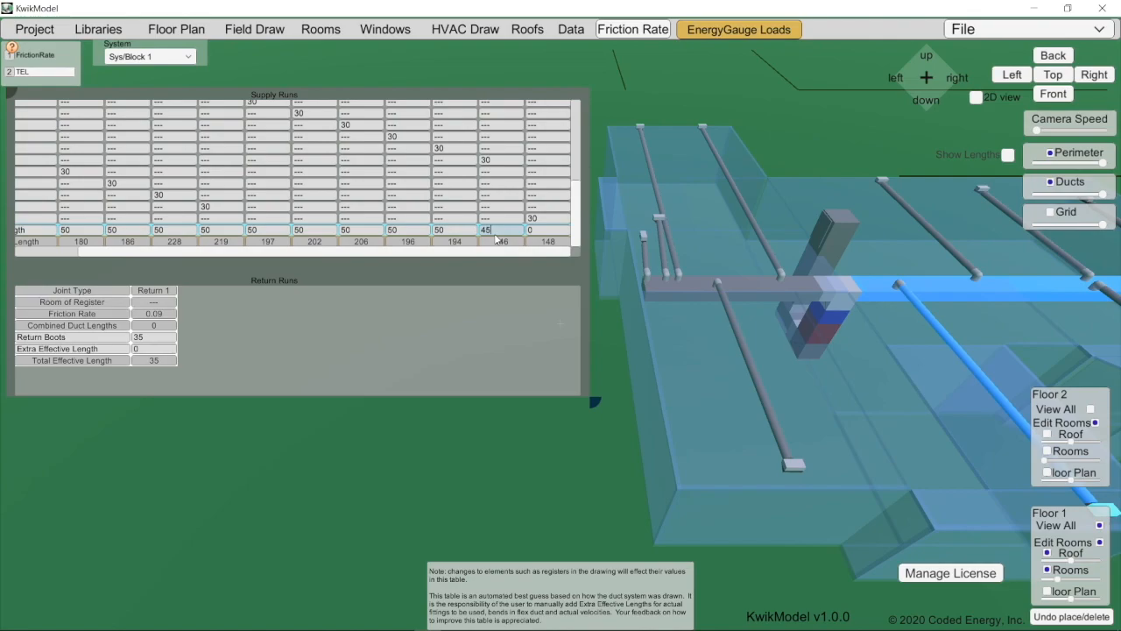
key(BackSpace)
key(BackSpace)
text(50)
click(549, 233)
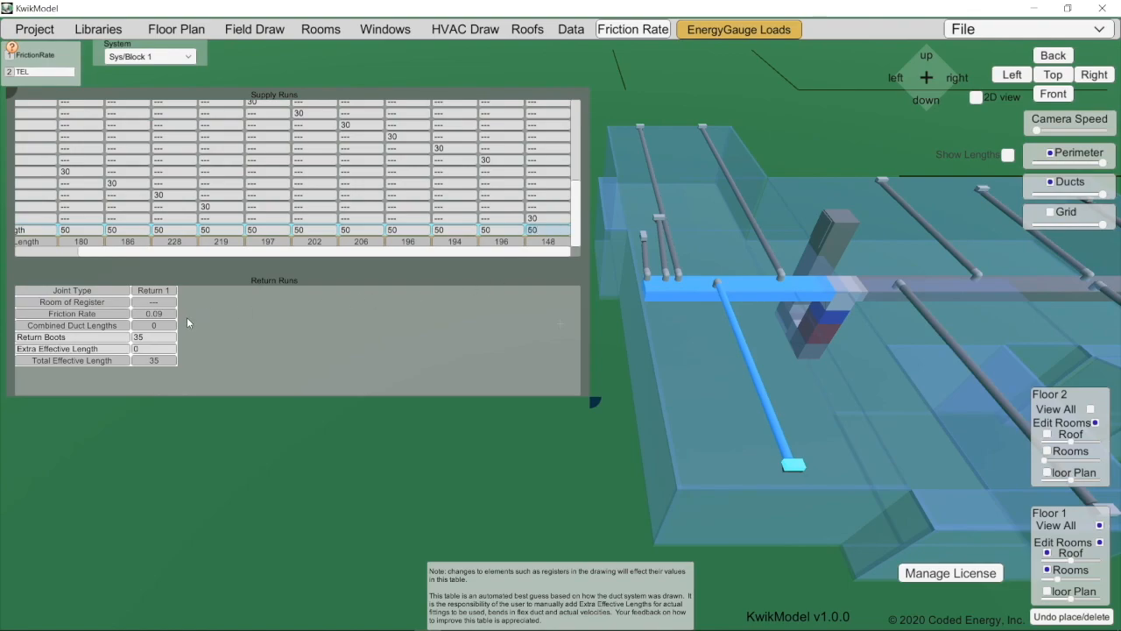
Set the extra effective length of Return 1 to 100
click(149, 349)
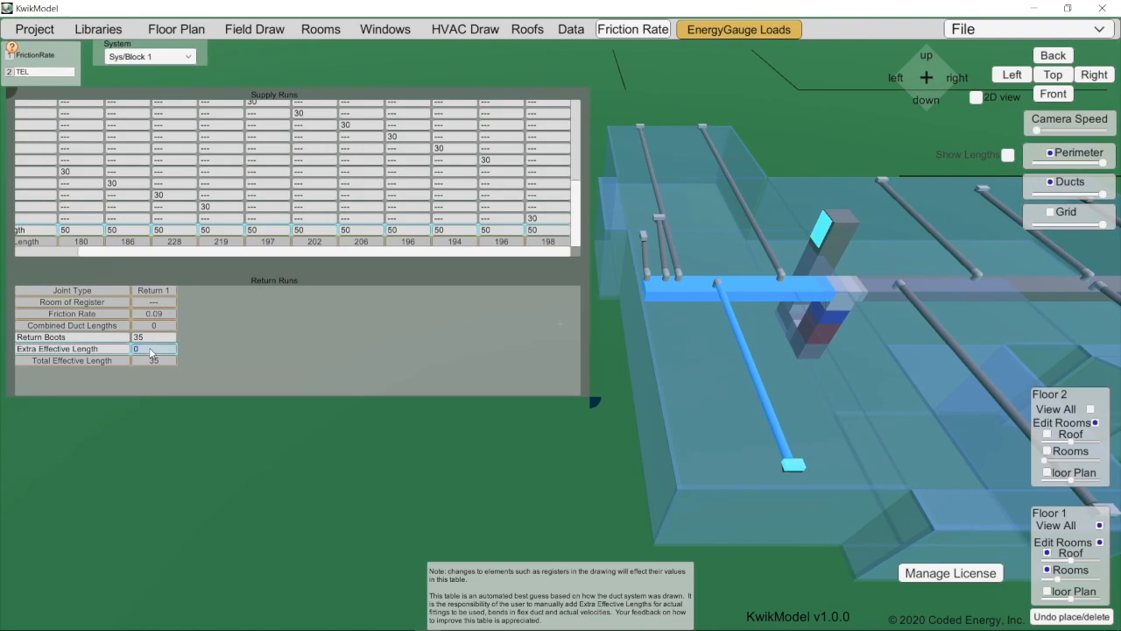
text(100)
key(Left)
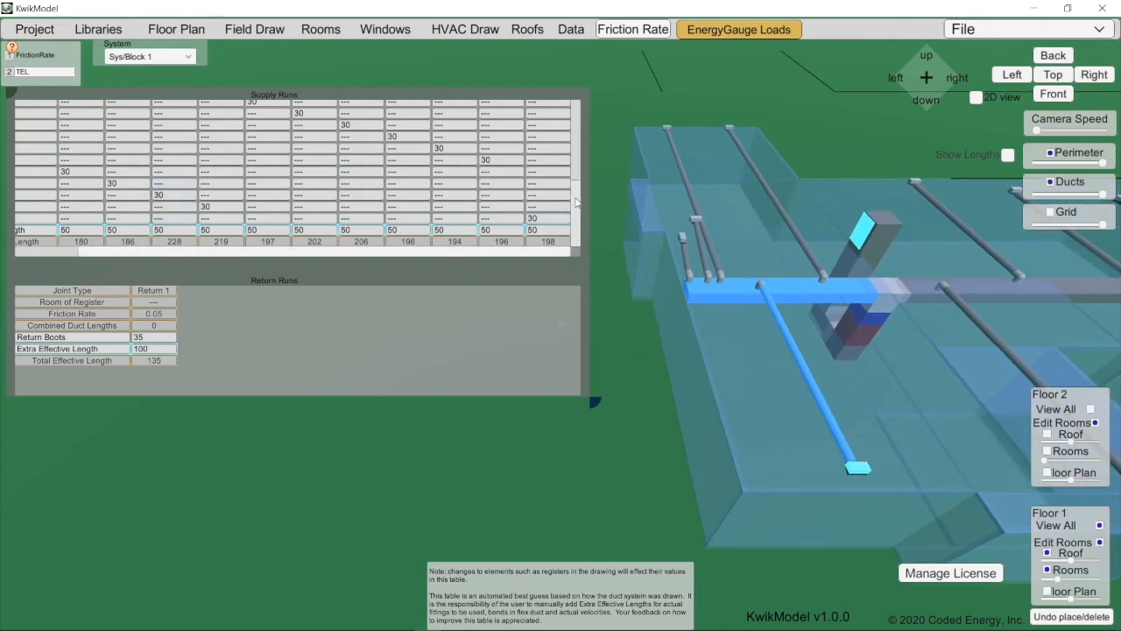
Review the friction rates of all supply runs and the design friction rate calculation in the friction rate worksheet
drag(575, 208, 591, 106)
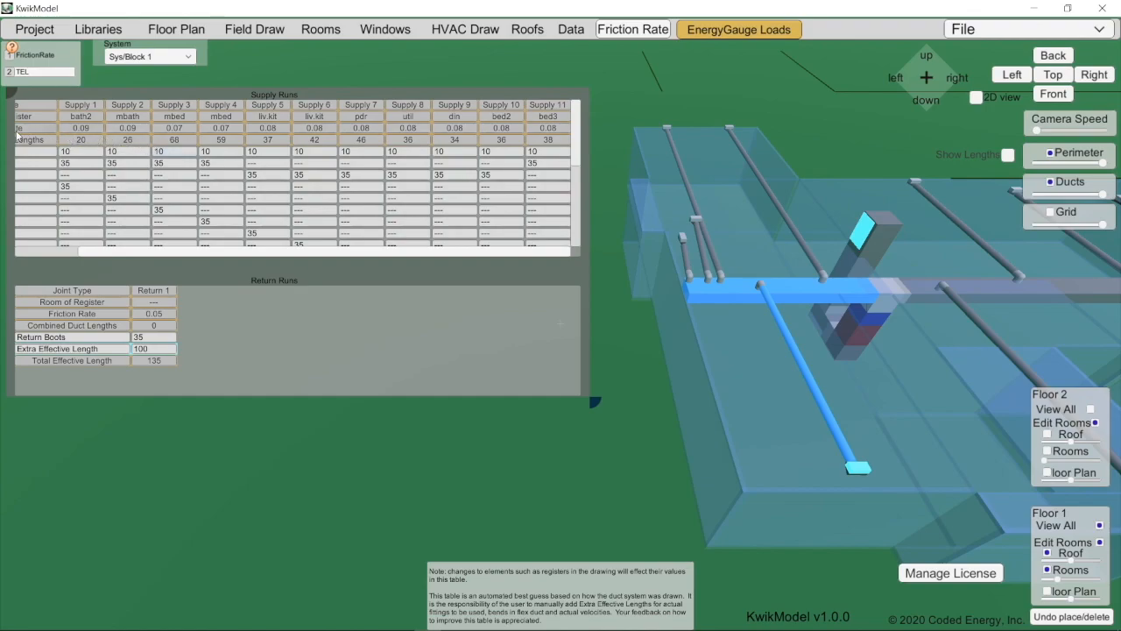
drag(177, 251, 110, 250)
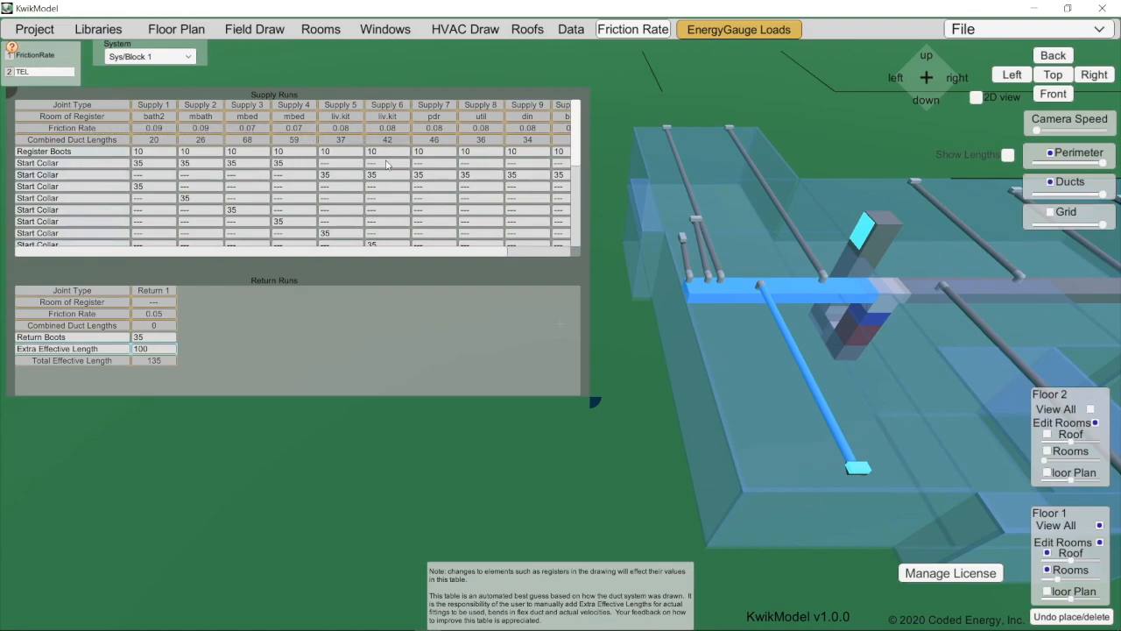
drag(374, 251, 492, 256)
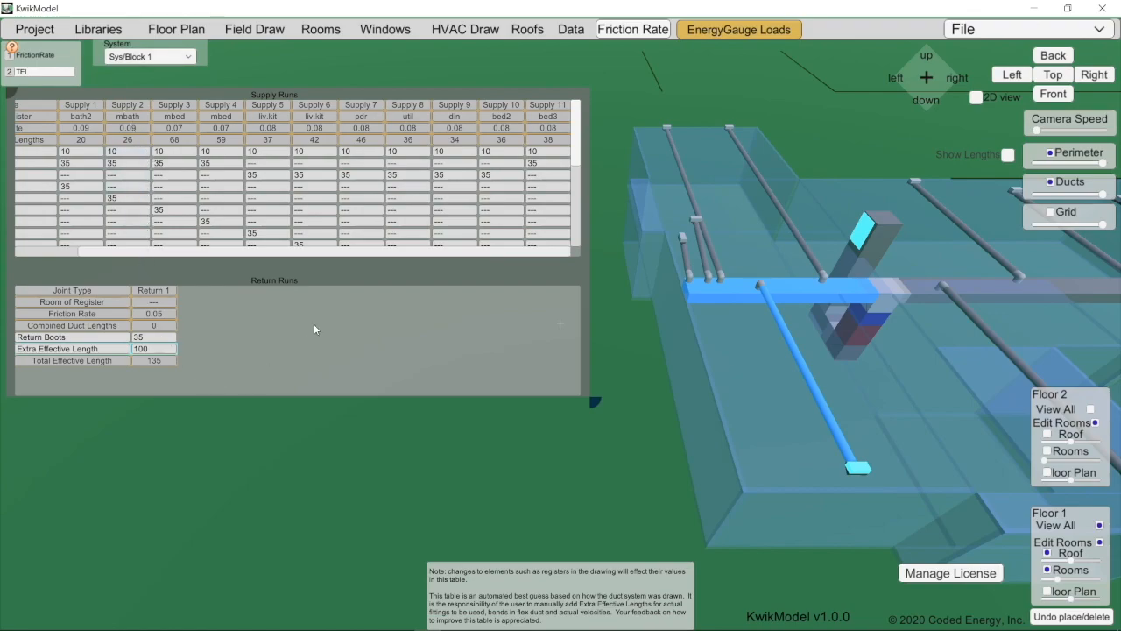
key(Right)
key(Right)
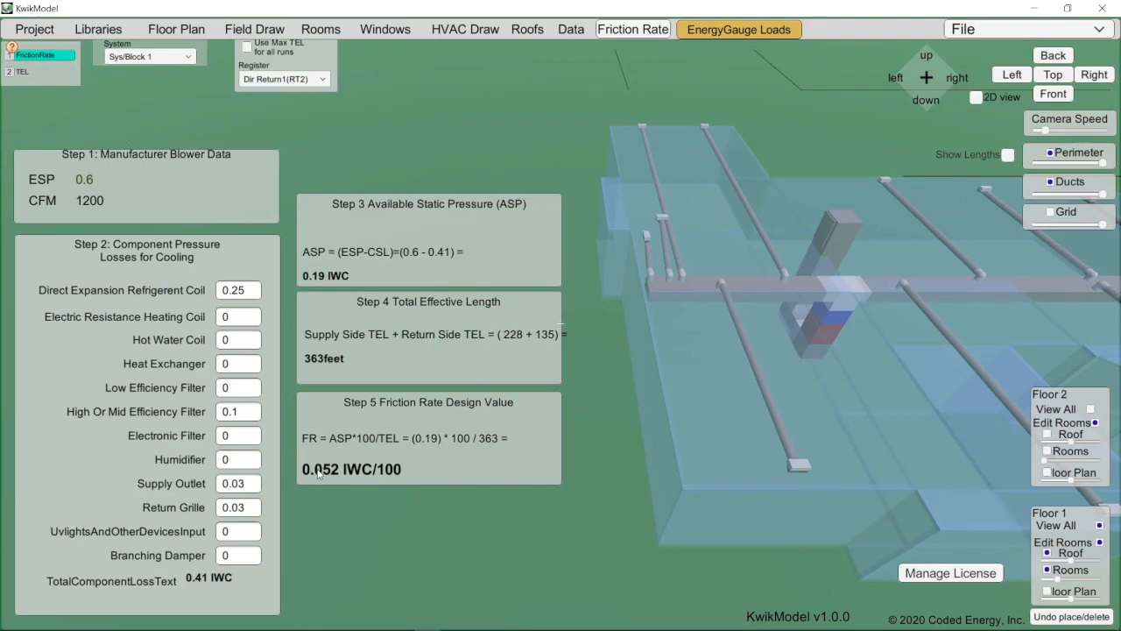
key(Right)
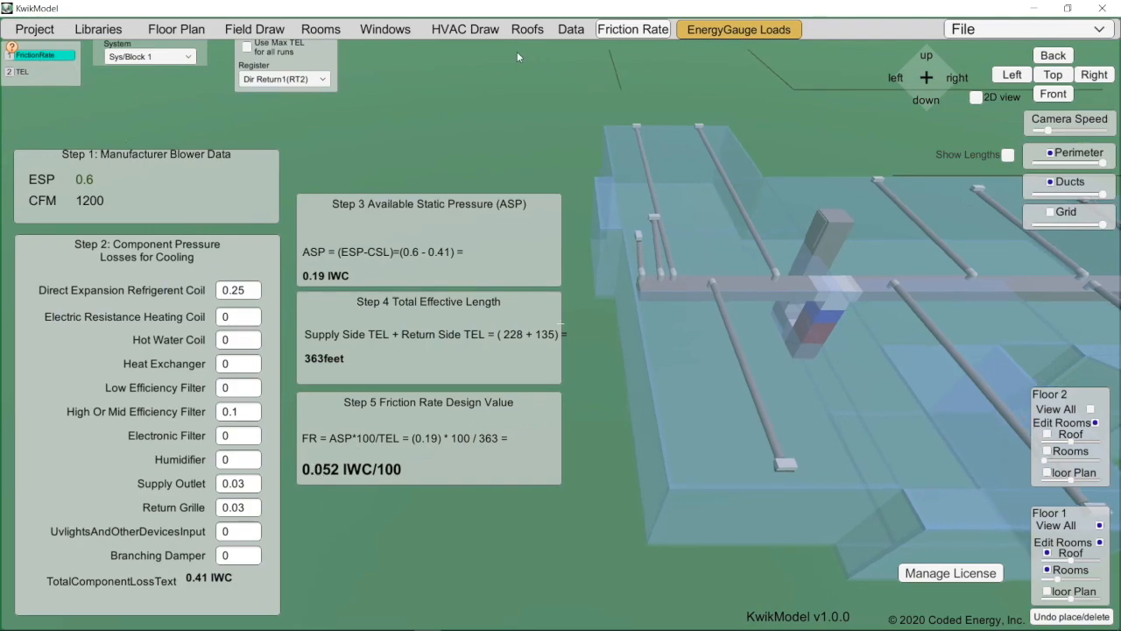
Auto-size the ducts of Sys/Block 1 from the duct data table and dismiss the note about rectangular ducts
click(567, 31)
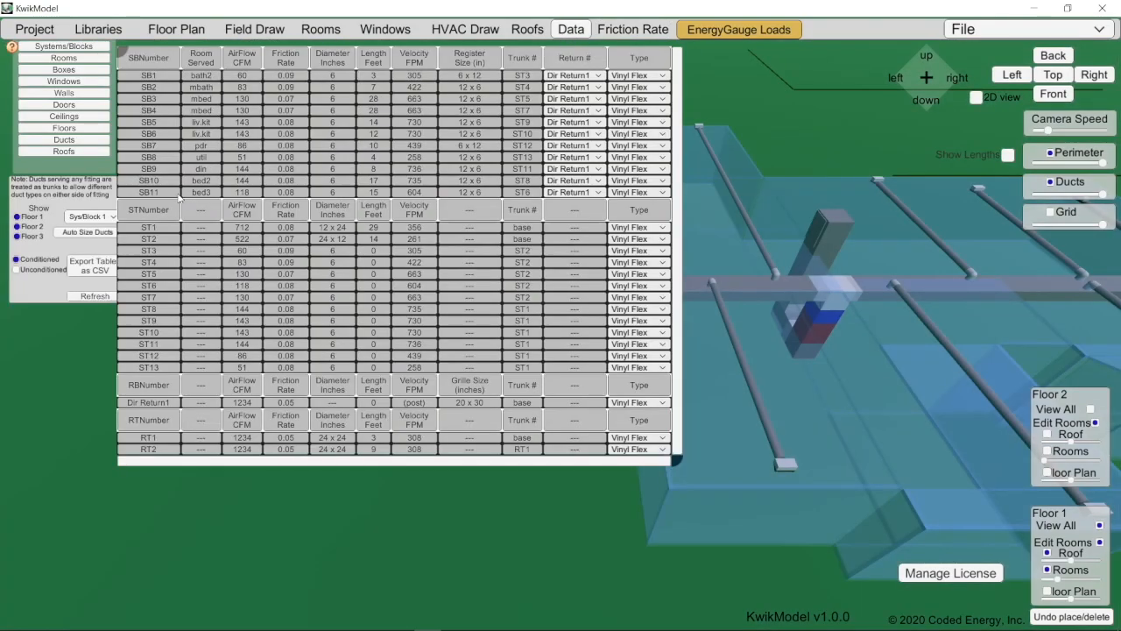
click(74, 140)
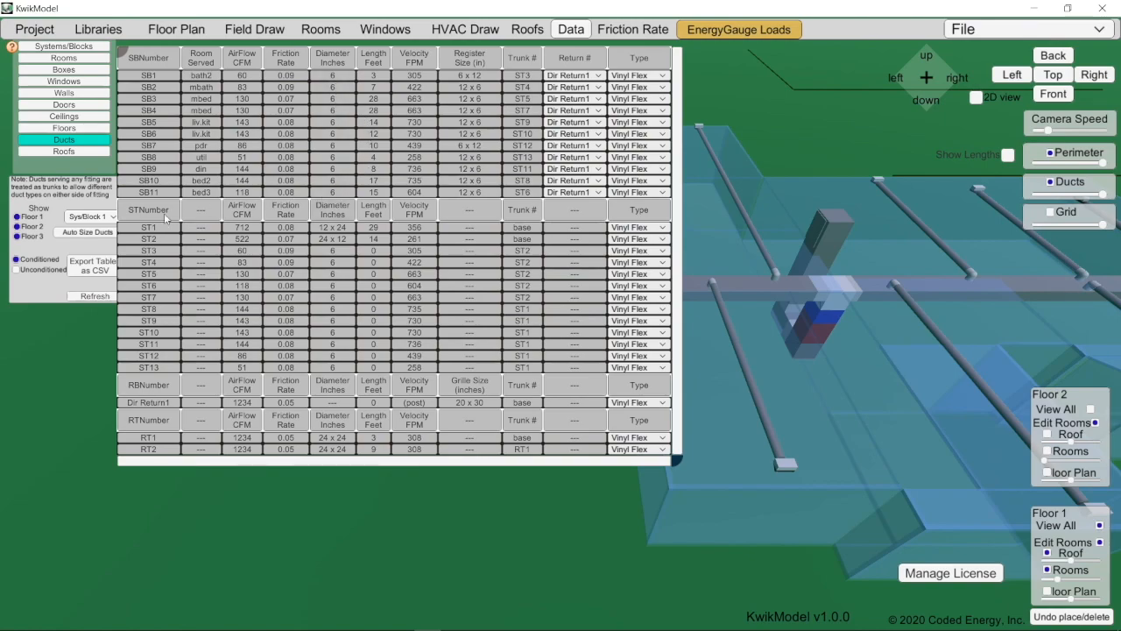
click(91, 233)
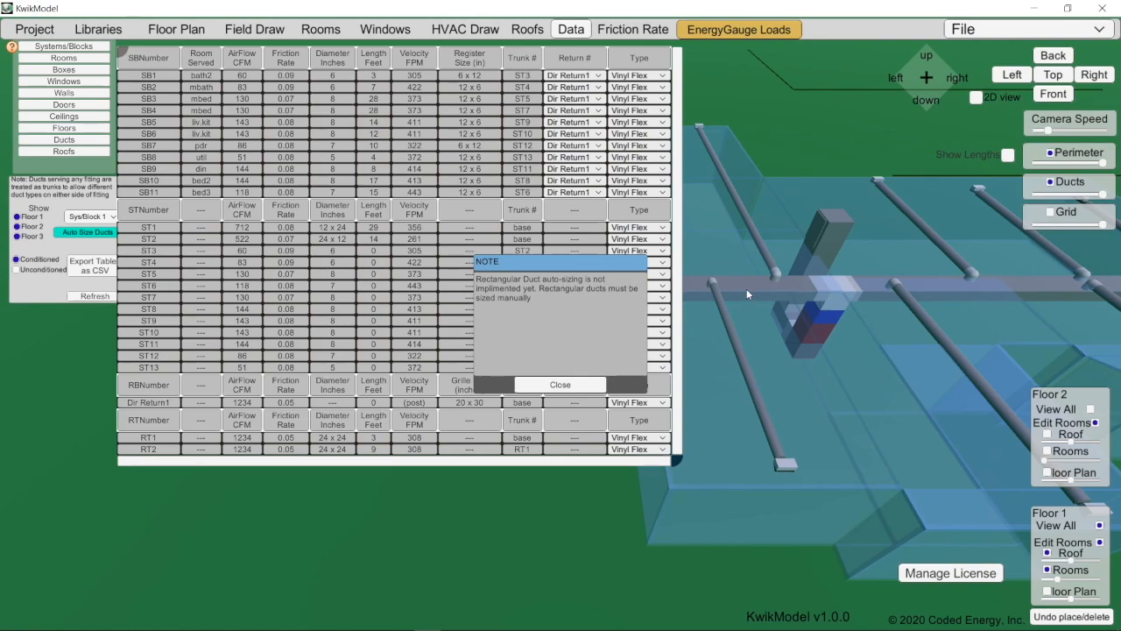
scroll(746, 290, up, 1)
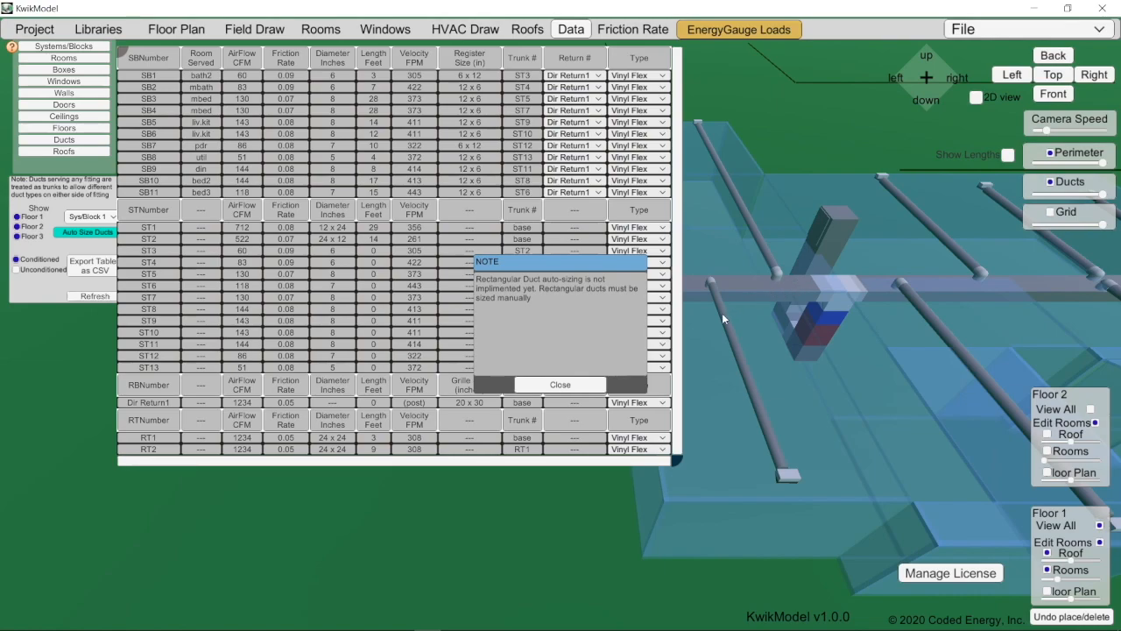
click(555, 386)
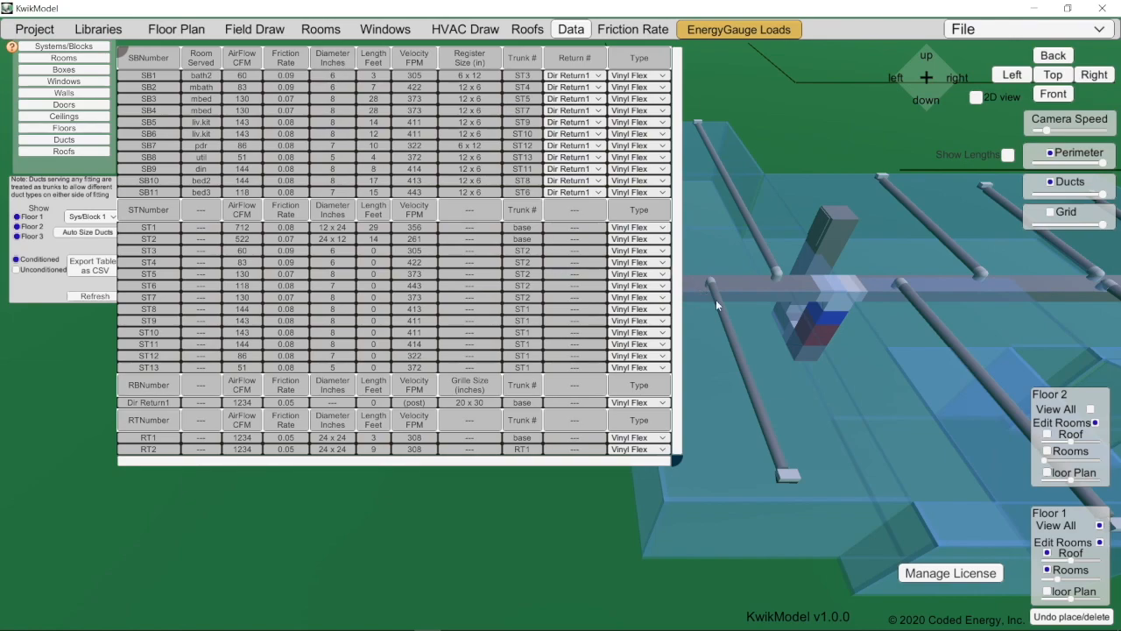
Check the diameters of supply branches SB1 to SB5 and SB7, highlighting each duct in the model
scroll(848, 359, down, 3)
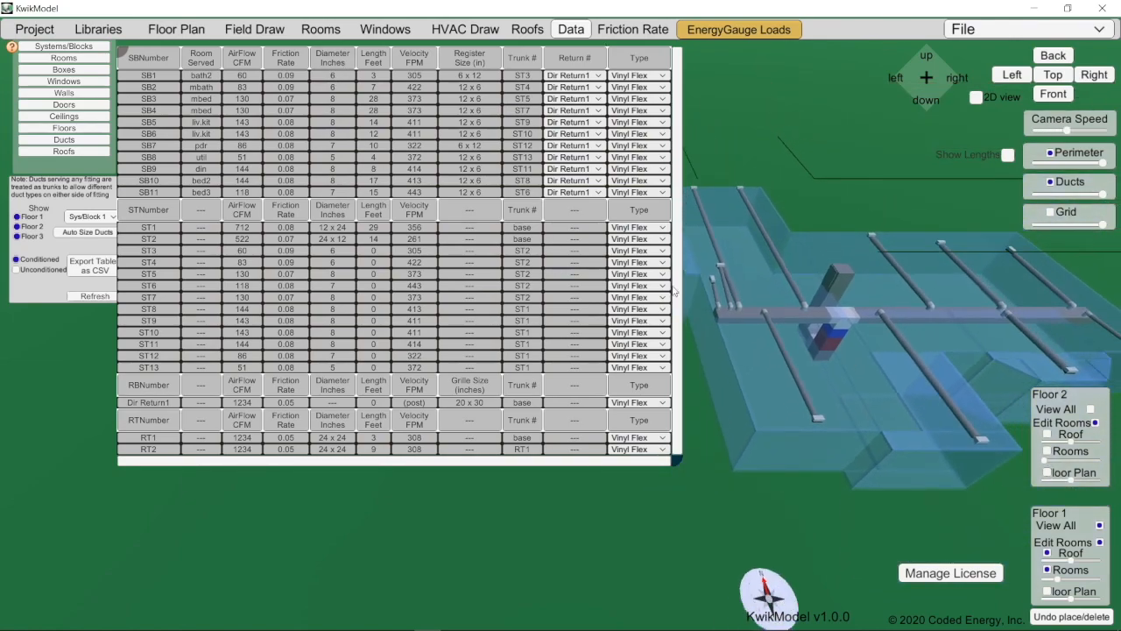
click(342, 78)
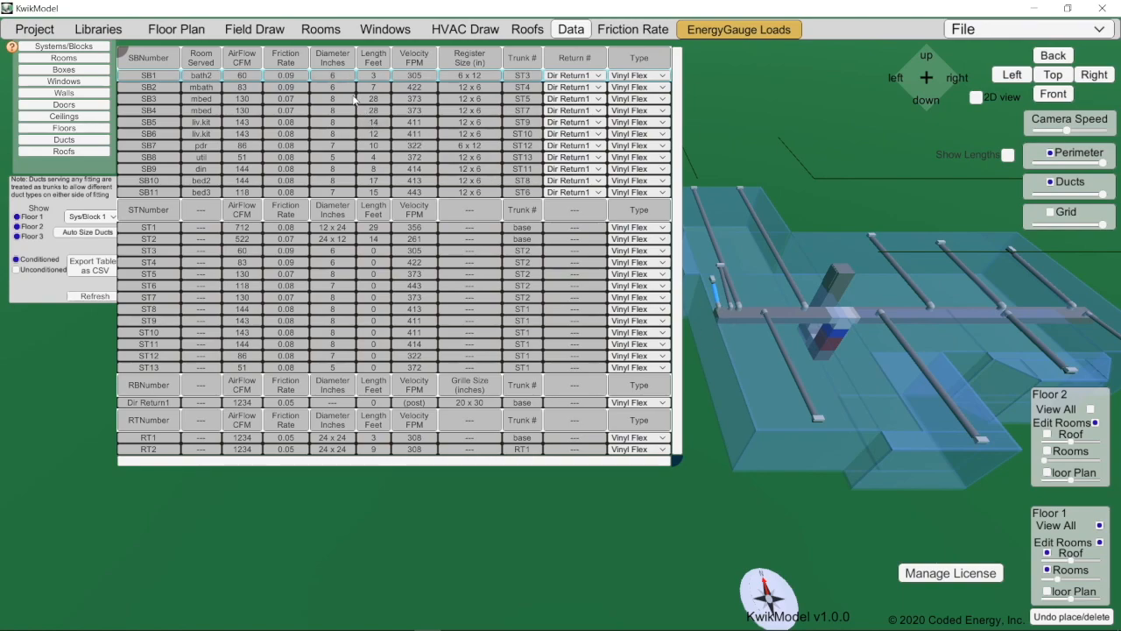
click(349, 87)
click(344, 102)
click(340, 111)
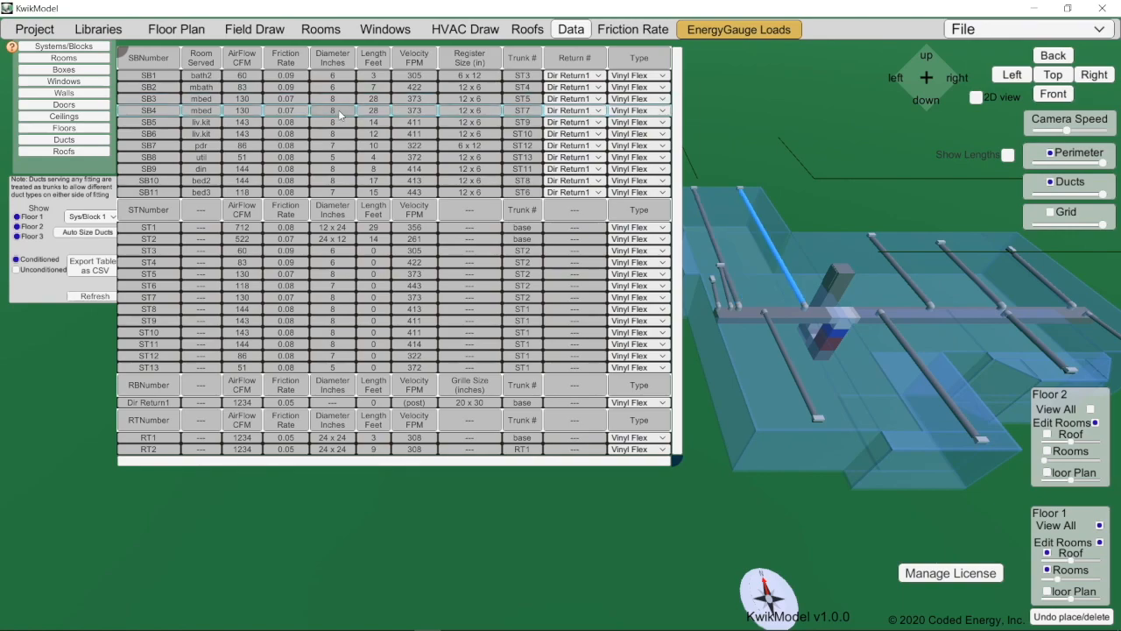
click(335, 124)
click(337, 145)
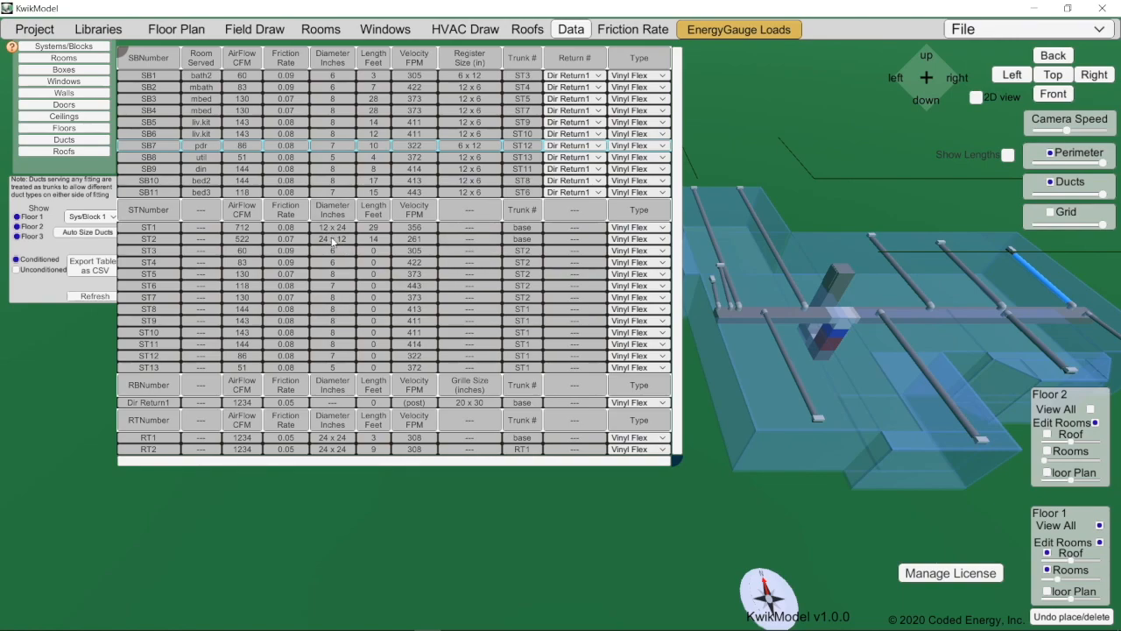
Inspect the resized round branch ducts up close where they meet the end of the supply trunk
scroll(823, 338, up, 5)
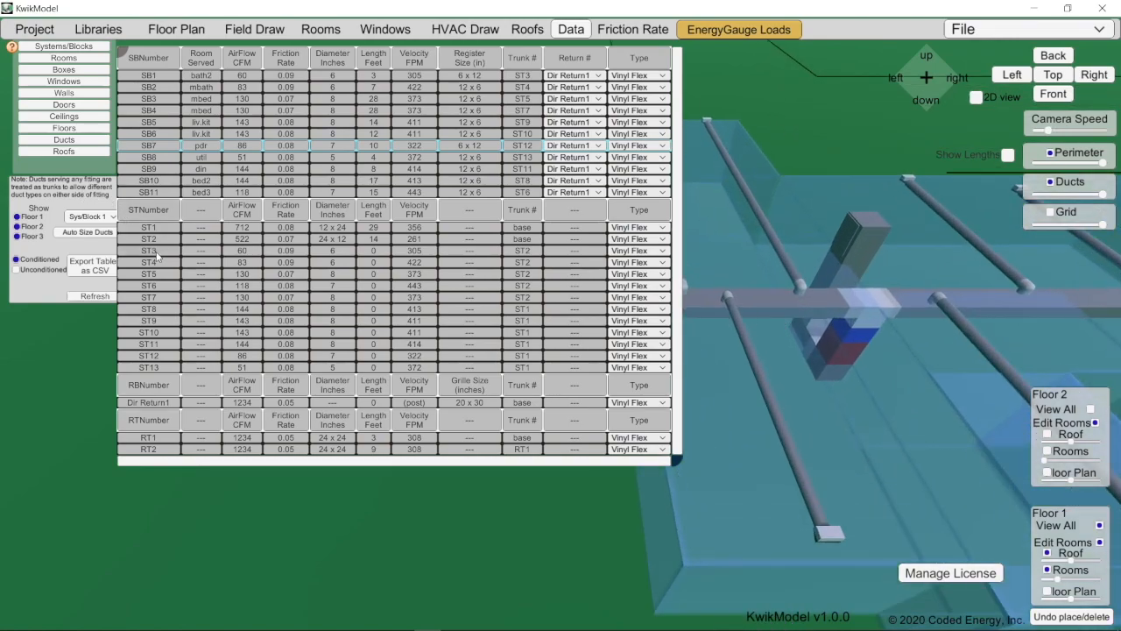
middle_drag(753, 312, 1021, 395)
scroll(722, 317, up, 10)
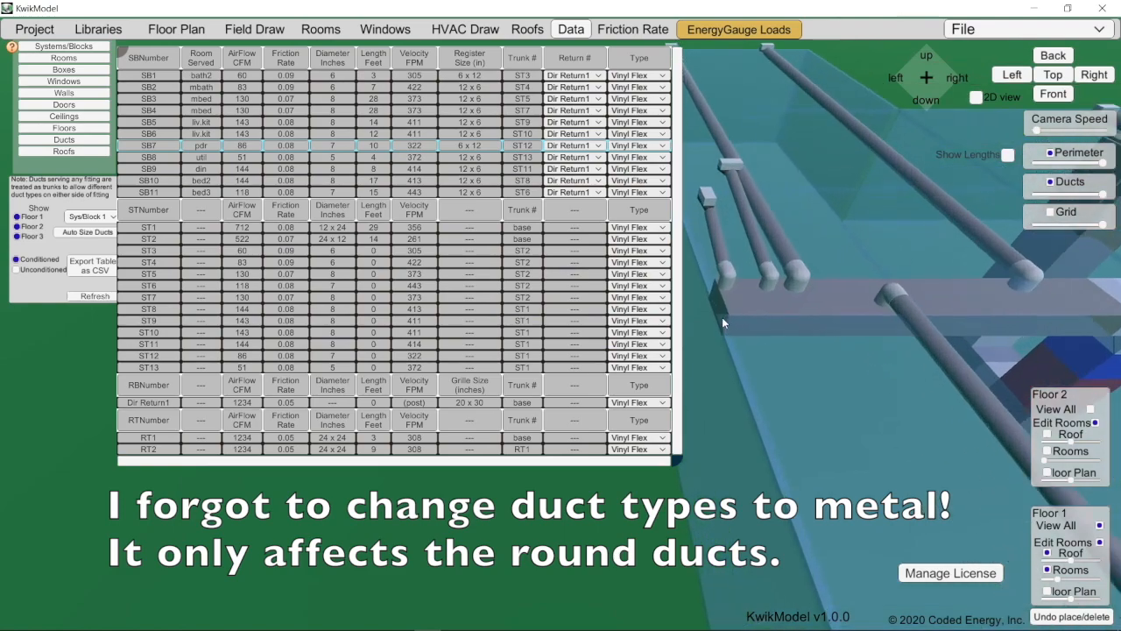
scroll(723, 291, up, 5)
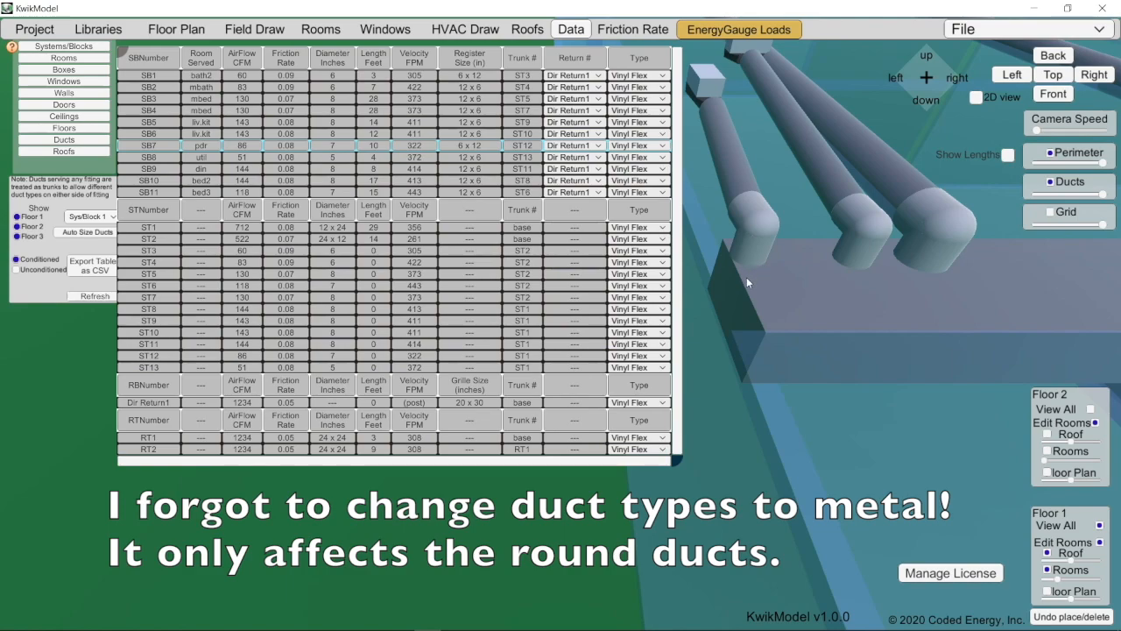
scroll(744, 286, down, 5)
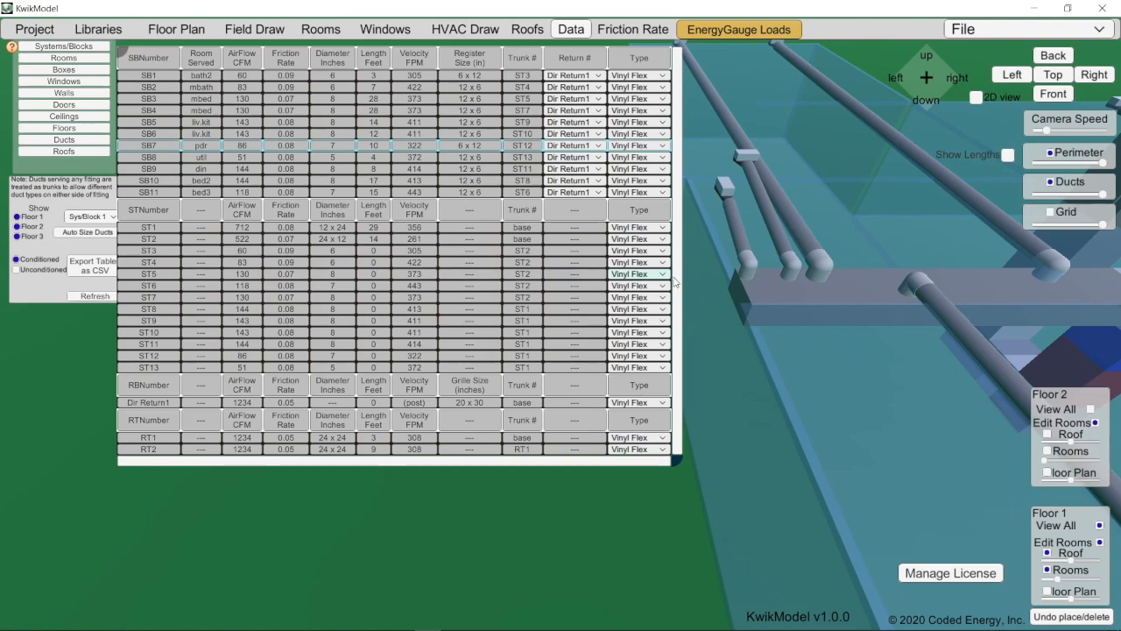
Compare trunk duct ST2, short duct ST3 and branch SB1 by highlighting each one, and examine the elbows at the trunk's end
scroll(745, 275, up, 5)
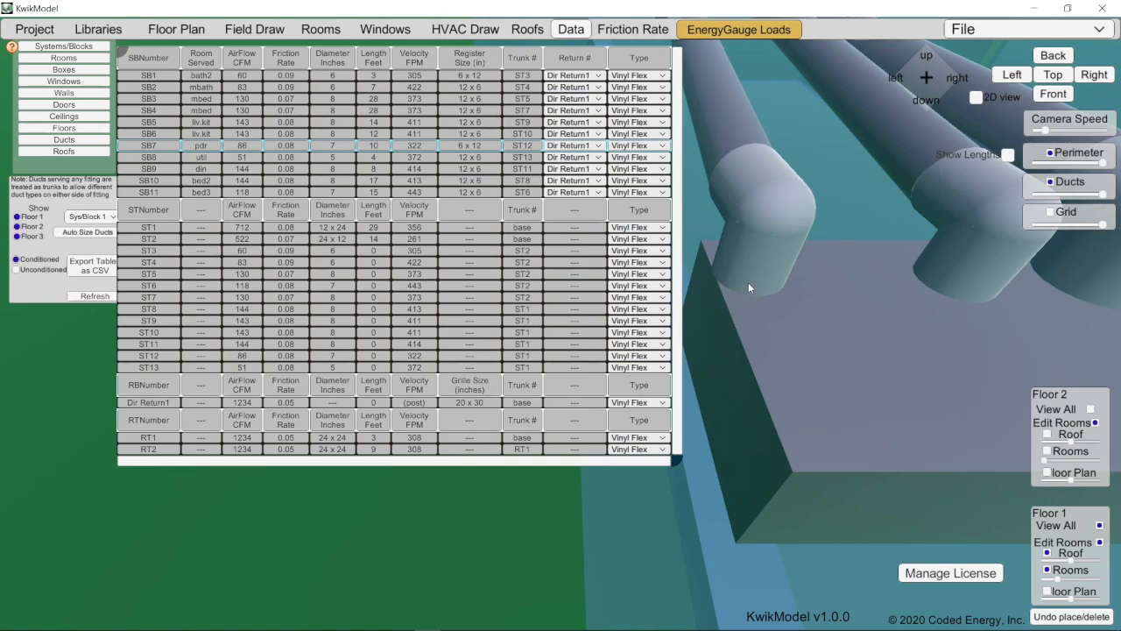
middle_drag(741, 297, 821, 295)
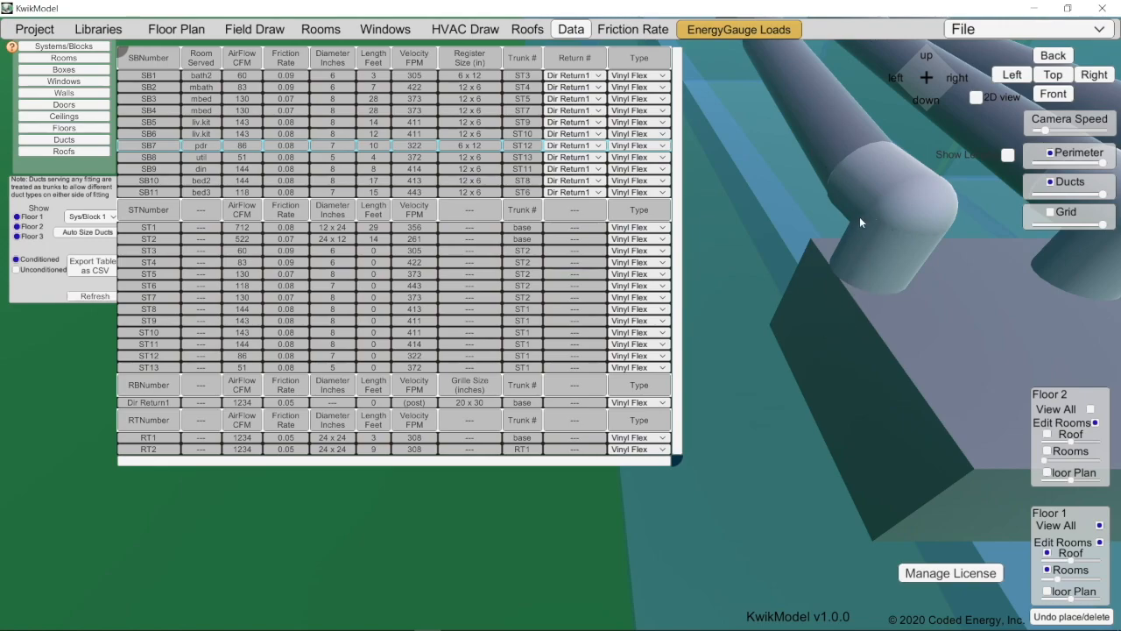
scroll(876, 296, down, 4)
middle_drag(895, 266, 844, 265)
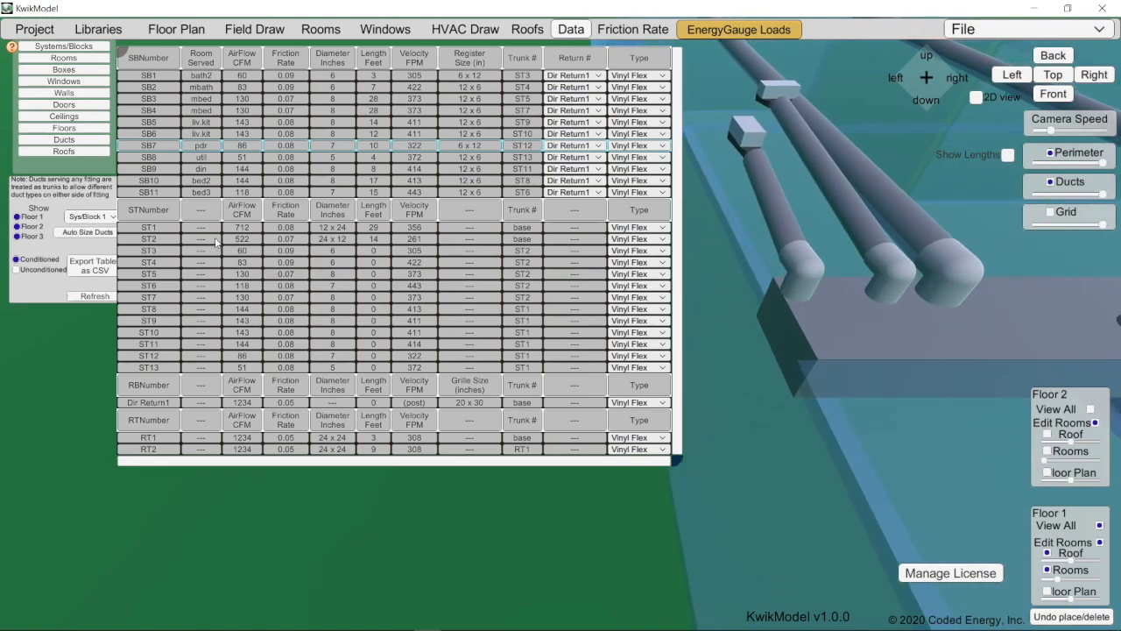
click(168, 239)
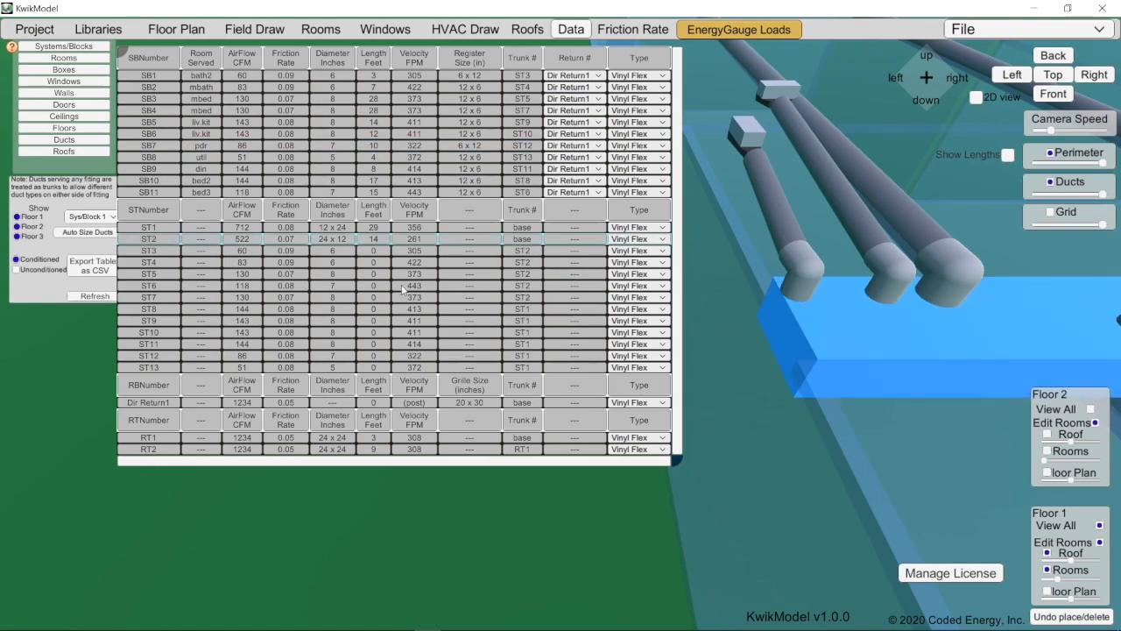
click(156, 251)
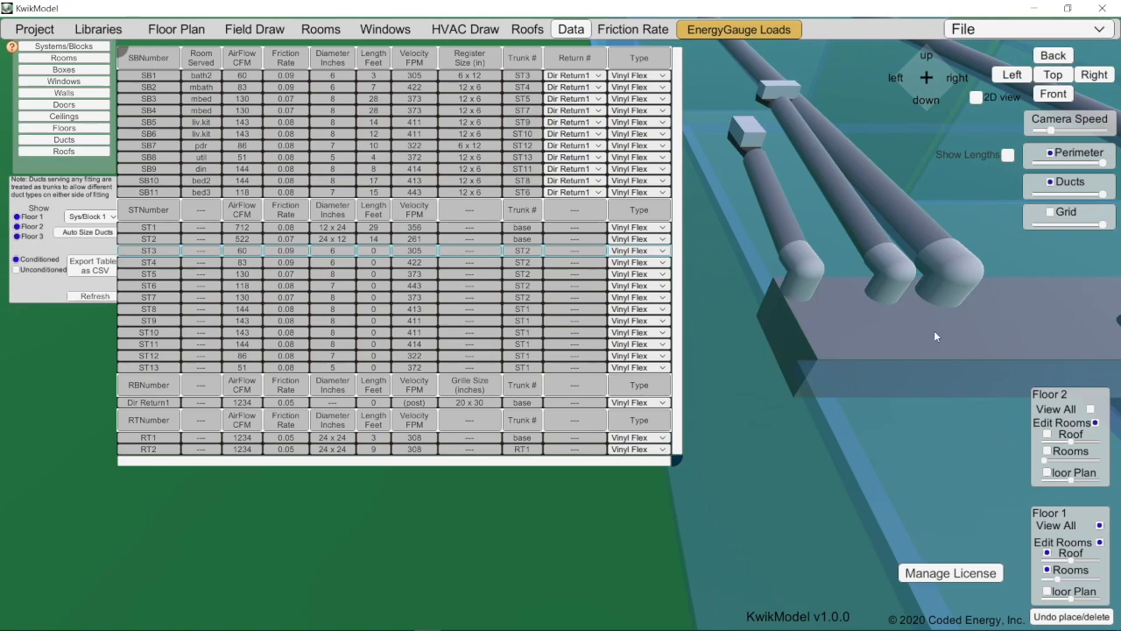
scroll(931, 339, down, 2)
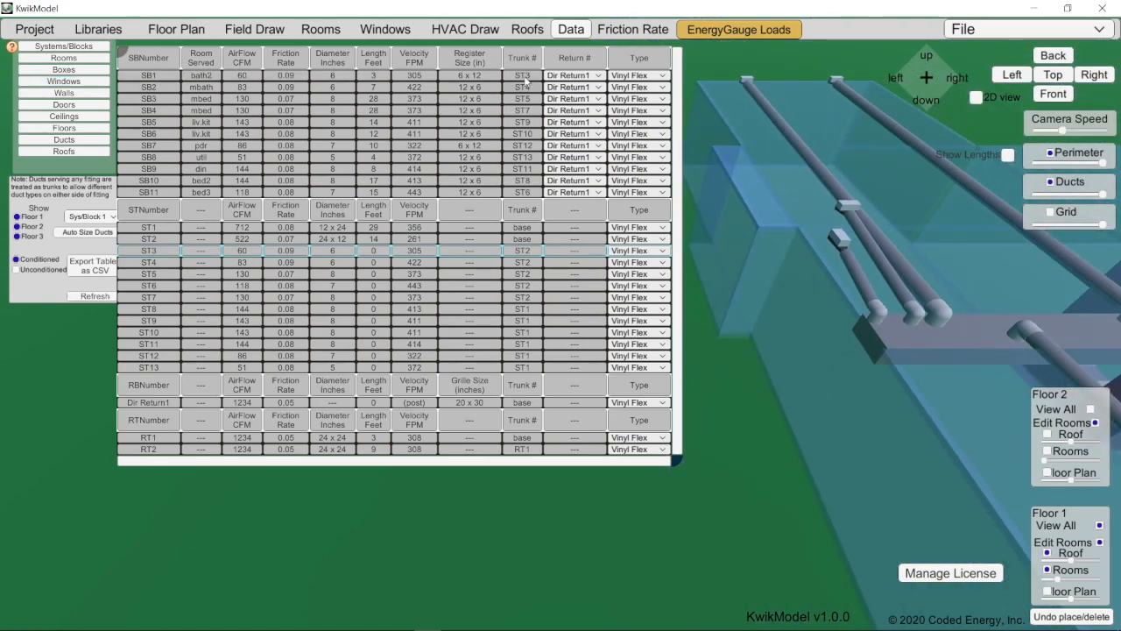
click(169, 77)
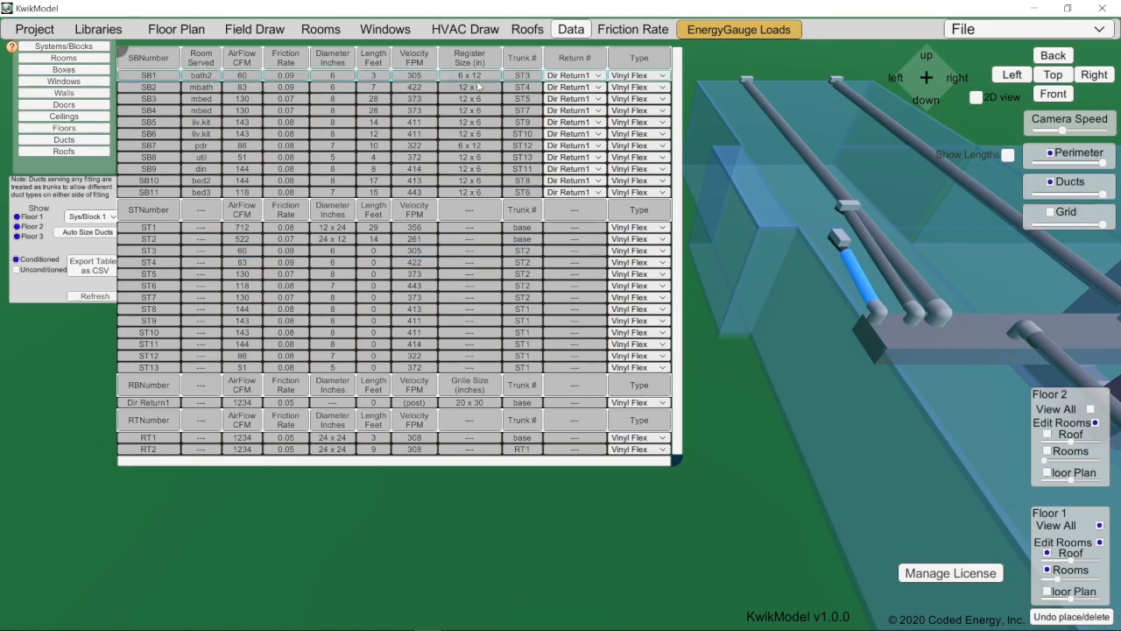
click(169, 253)
scroll(891, 330, up, 6)
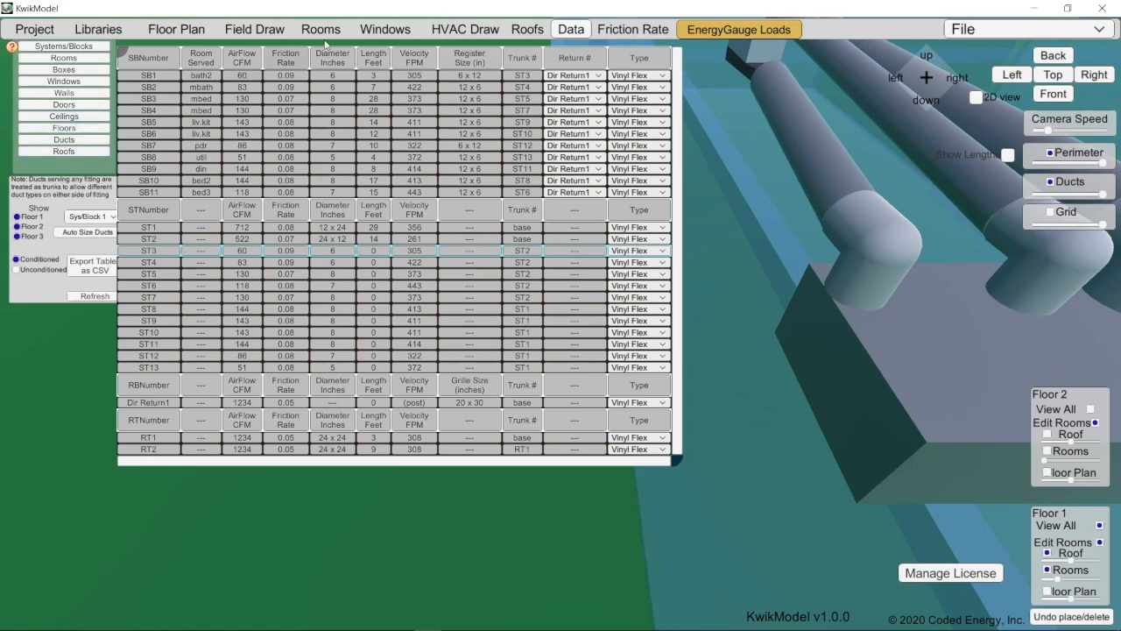
Raise the elbow fitting of branch SB1 above the trunk and highlight the short duct ST3 beneath it from the duct data
click(463, 29)
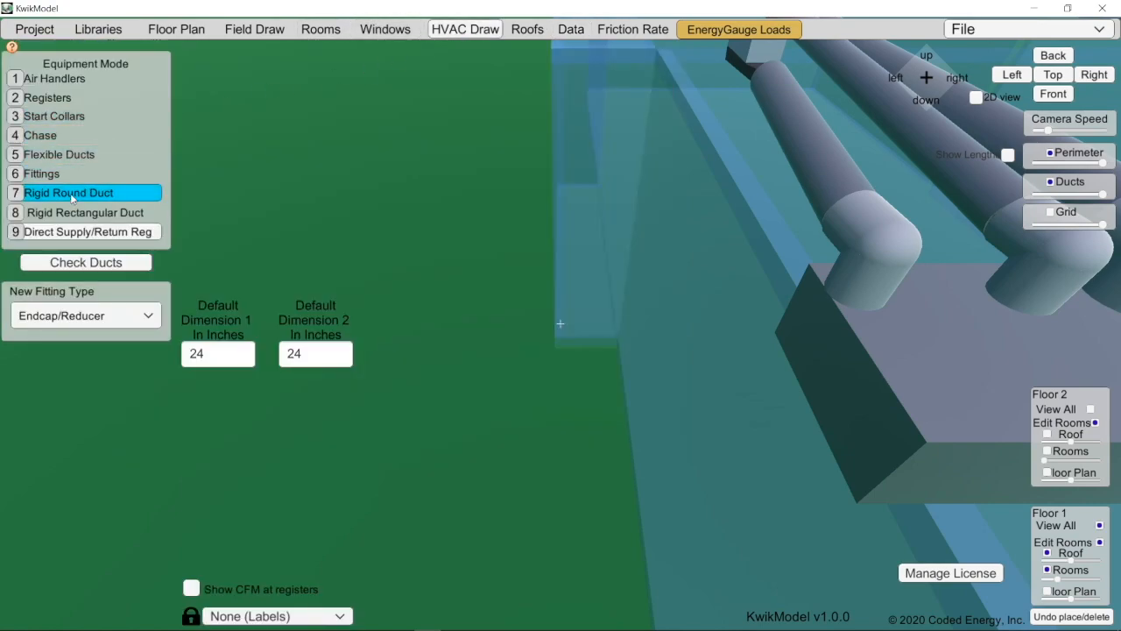
click(87, 173)
click(896, 246)
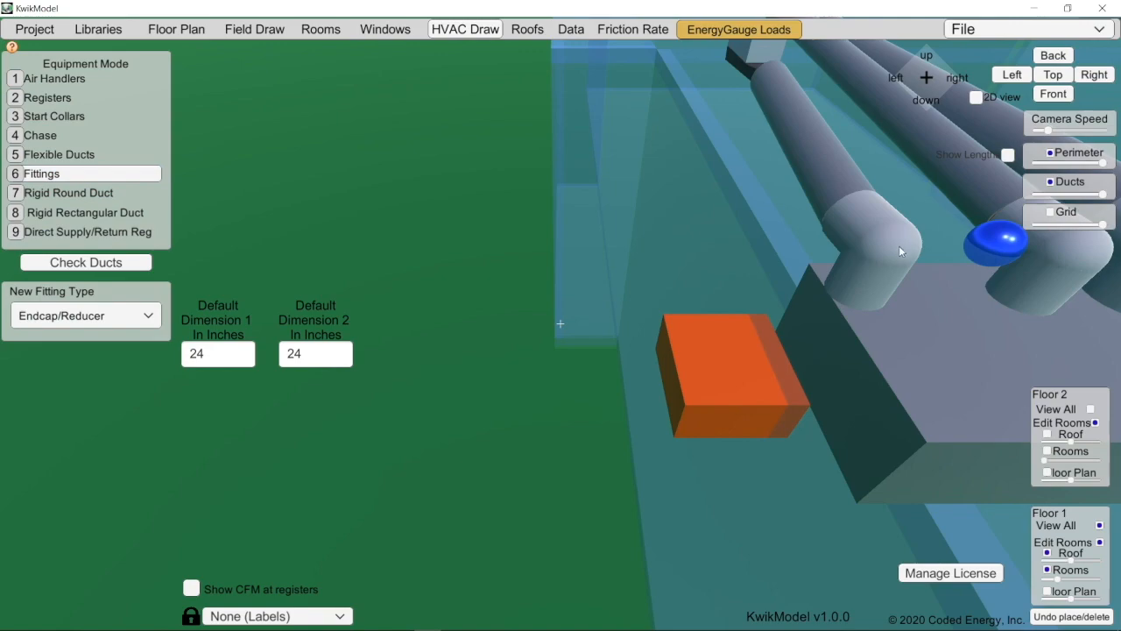
drag(890, 251, 897, 211)
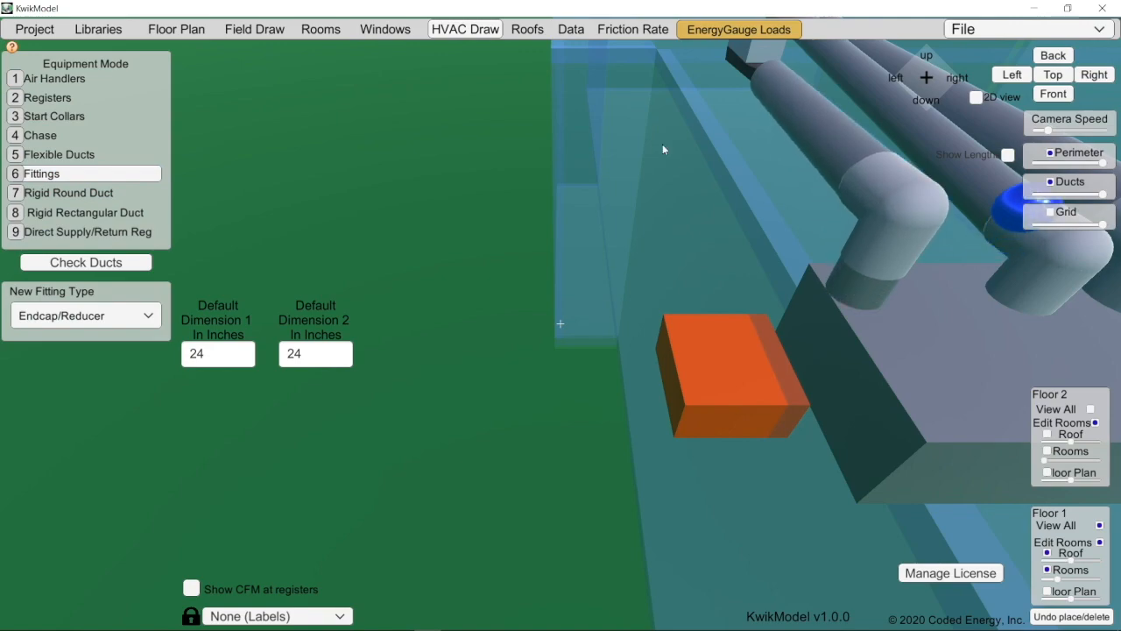
click(570, 29)
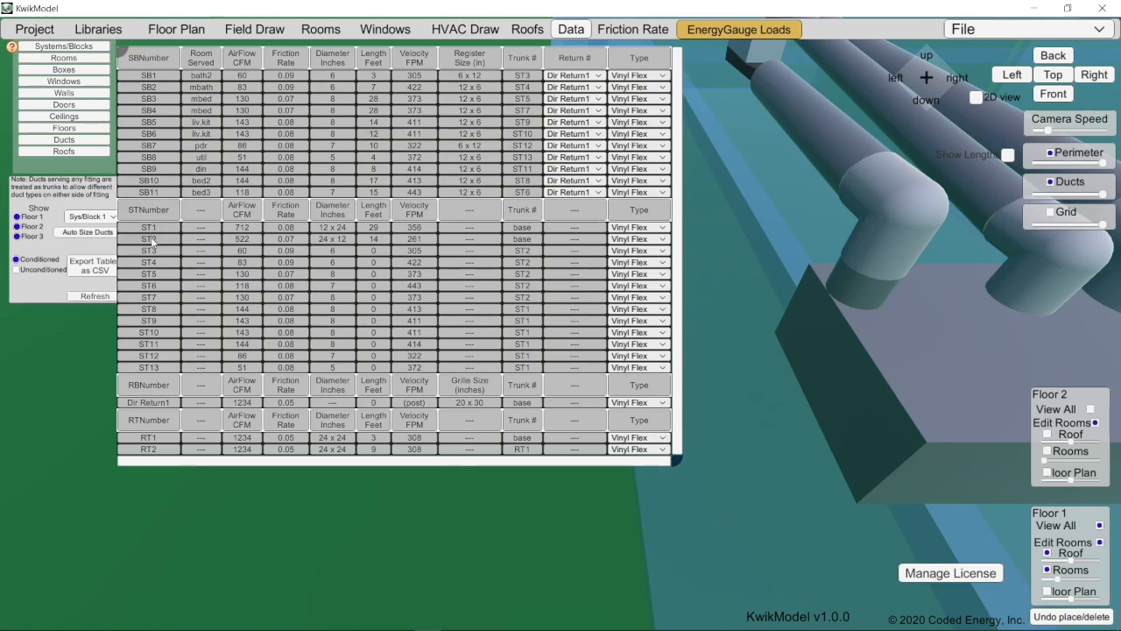
click(156, 250)
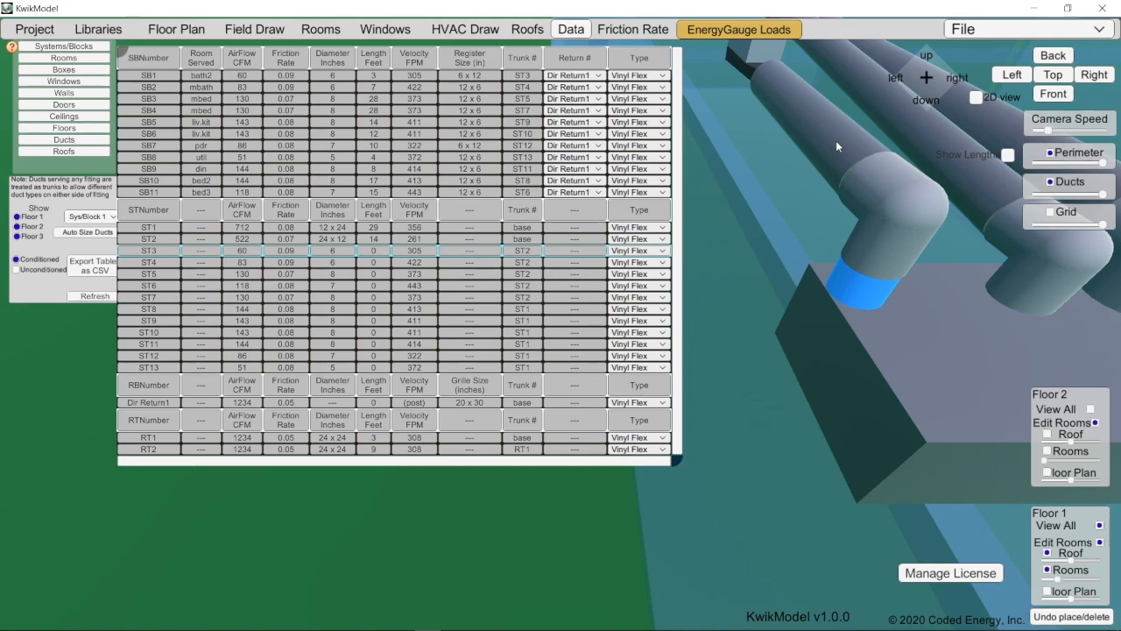
scroll(898, 315, down, 5)
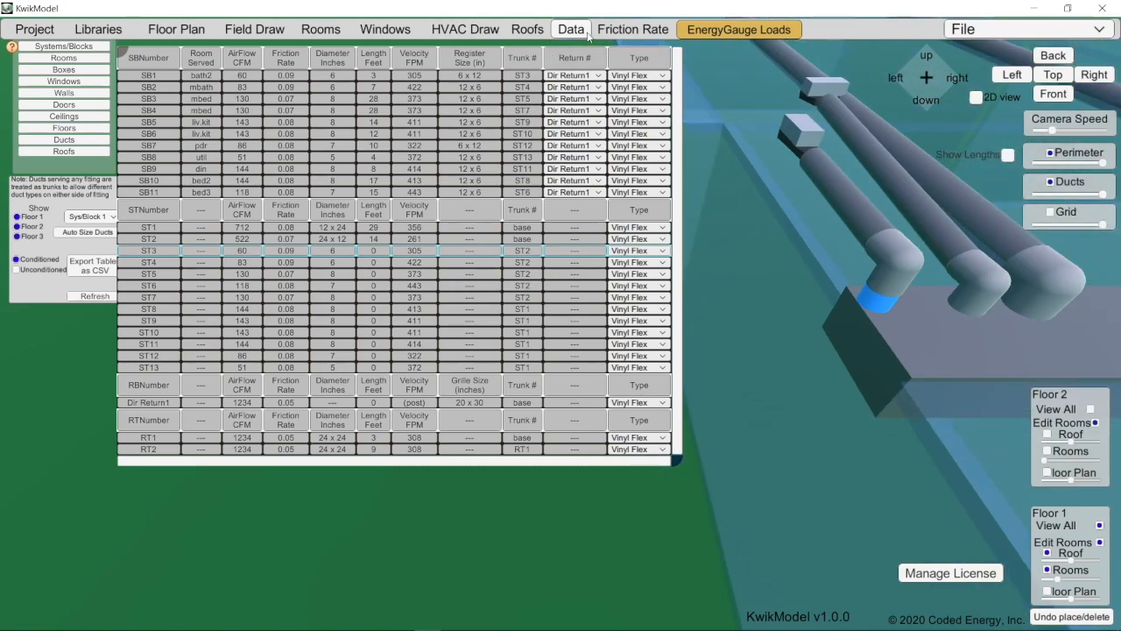
Lower the elbow fitting of branch SB1 back down onto the supply trunk
click(465, 29)
click(95, 175)
click(898, 259)
drag(896, 255, 873, 338)
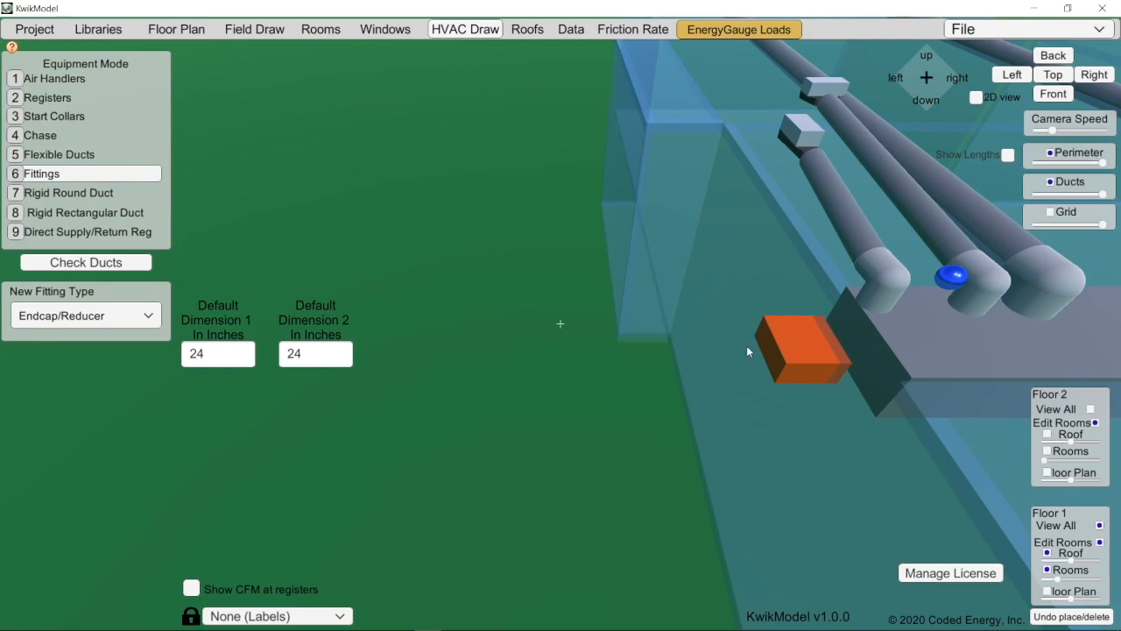
Highlight supply trunk ST2 in the duct data view and examine its full length and the branches attached to it
scroll(747, 346, down, 4)
mouse_move(944, 315)
right_down()
mouse_move(440, 272)
mouse_move(265, 236)
right_up()
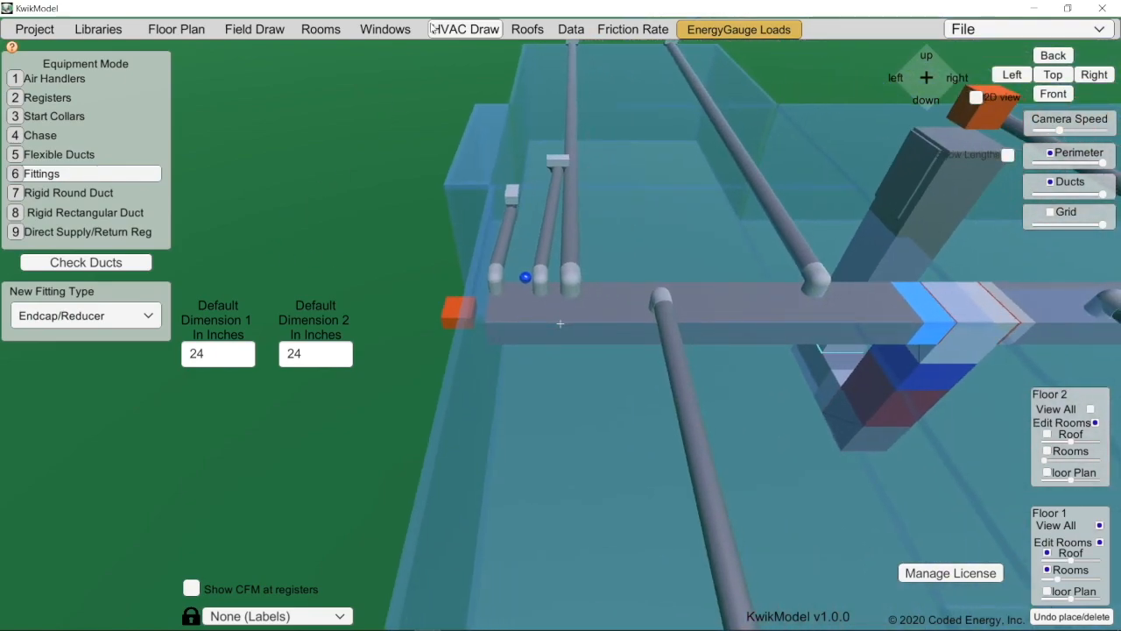
click(571, 30)
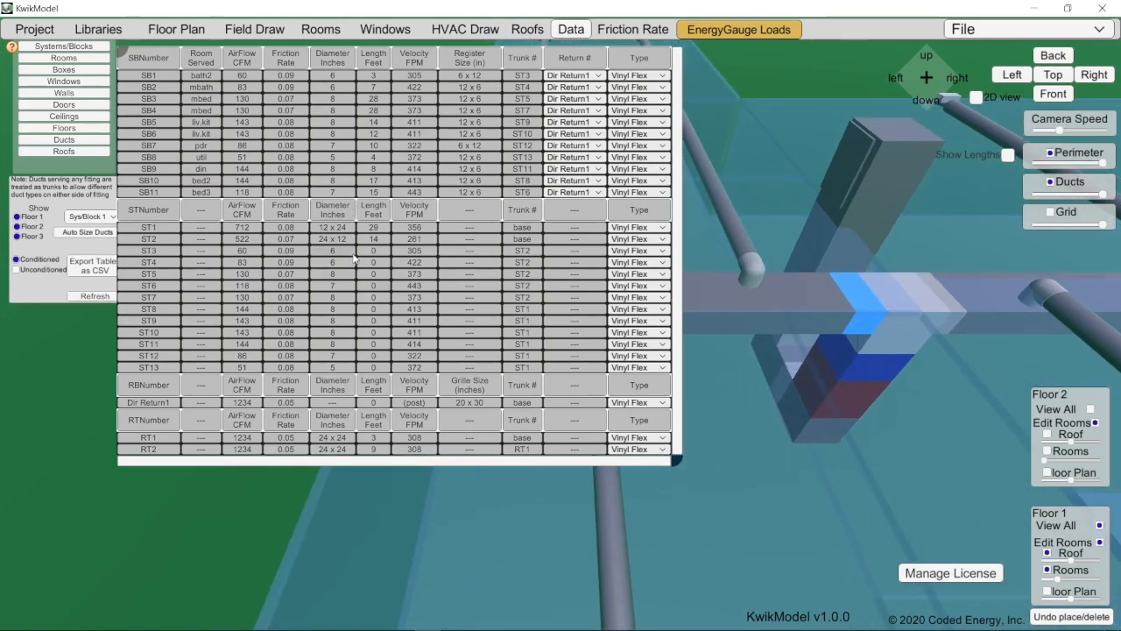
scroll(751, 419, down, 1)
middle_drag(750, 418, 974, 401)
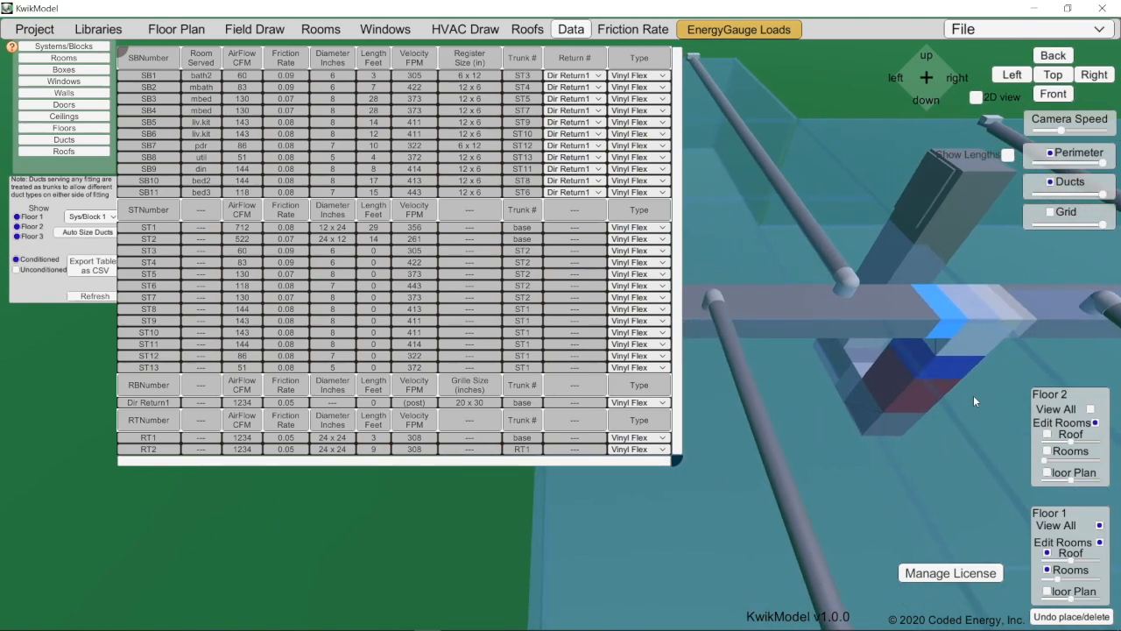
click(781, 309)
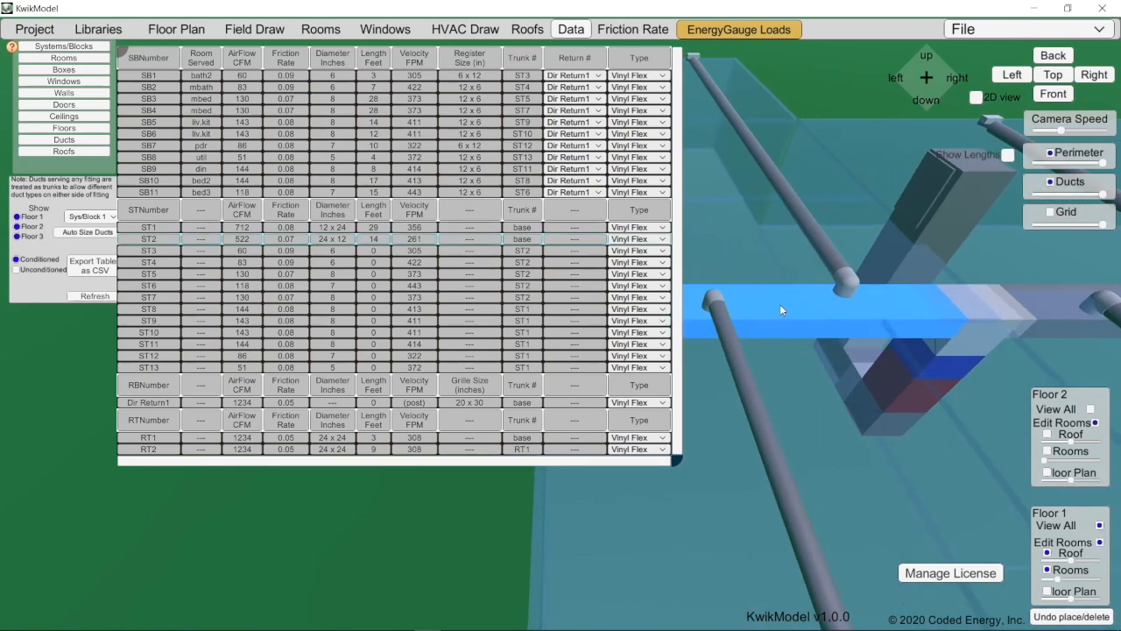
middle_drag(781, 309, 1059, 328)
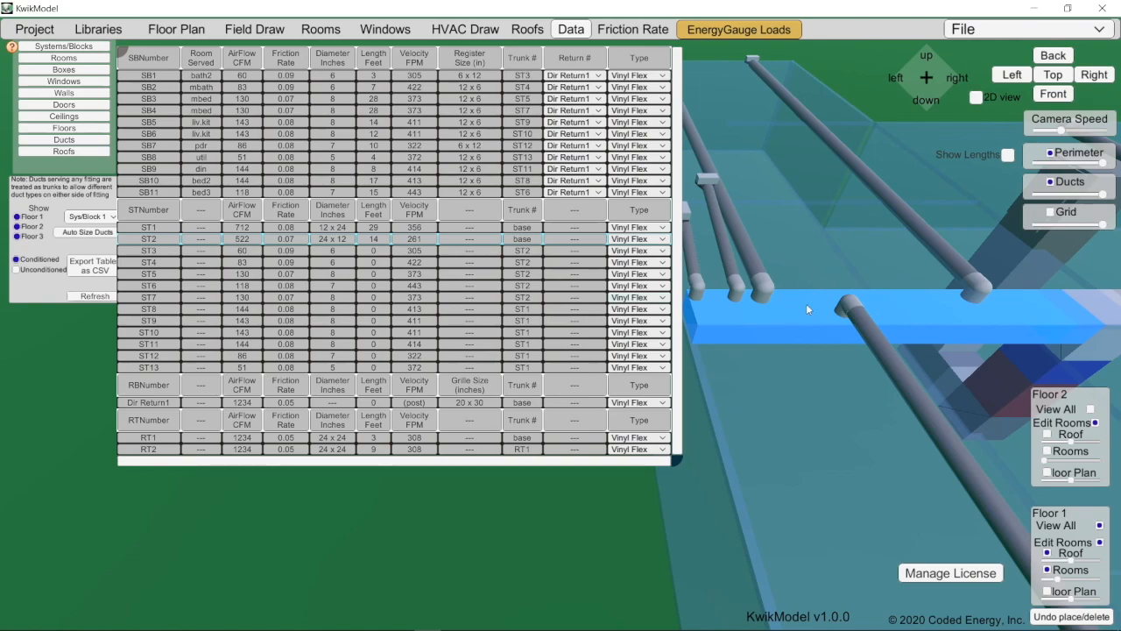
middle_drag(827, 316, 885, 318)
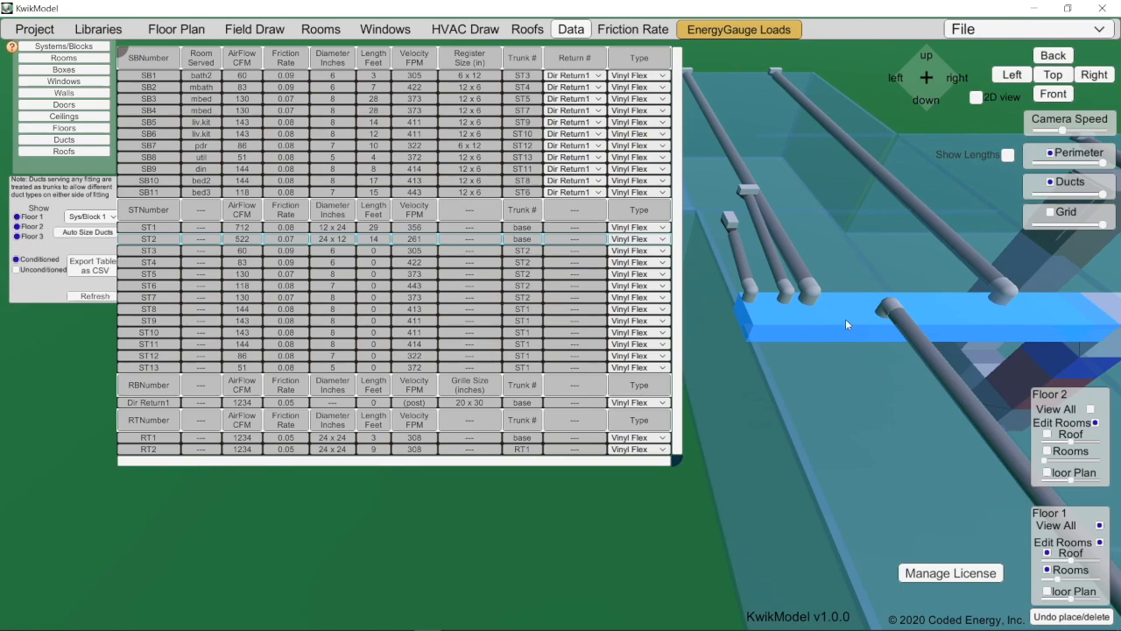
middle_drag(845, 328, 714, 336)
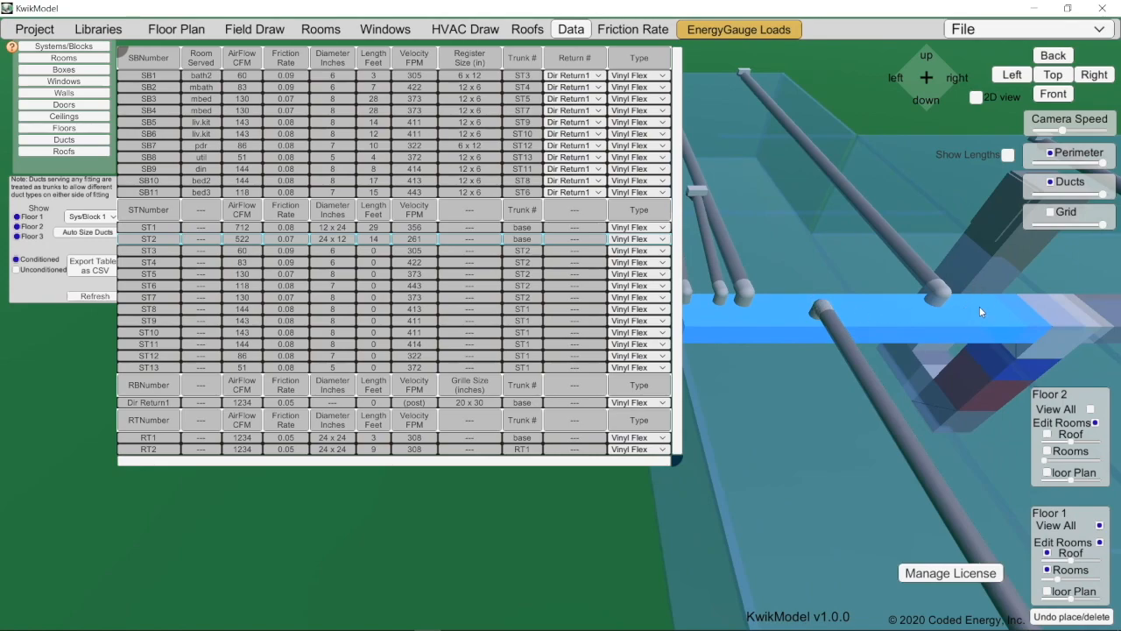
middle_drag(804, 331, 833, 357)
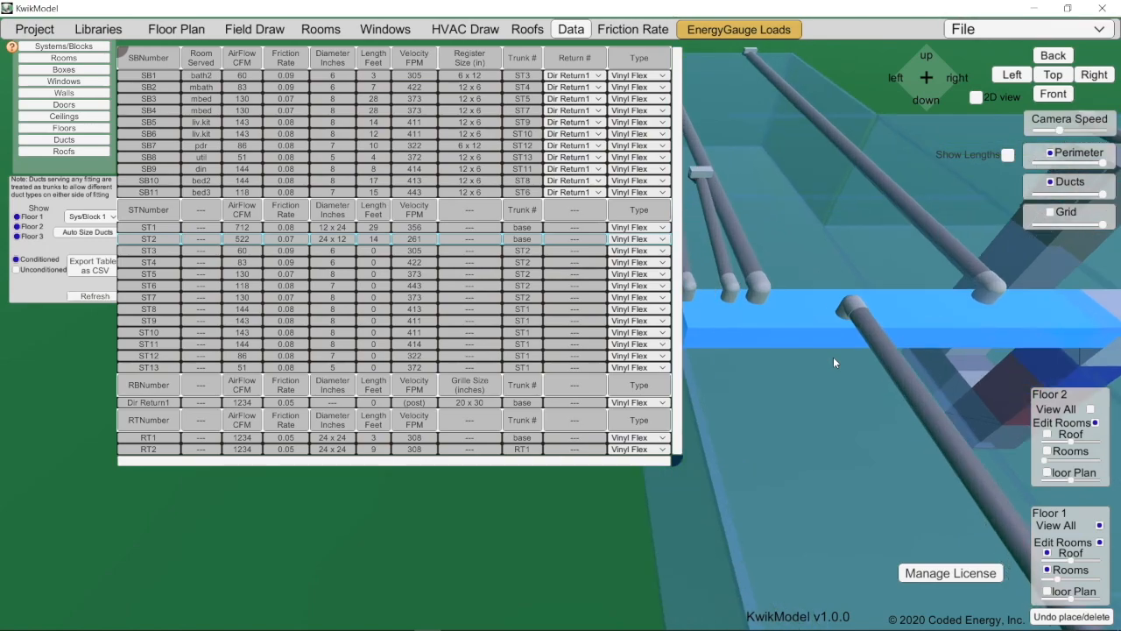
Split the rectangular supply trunk ST2 just past the third branch from its far end to create a separate end section
click(473, 30)
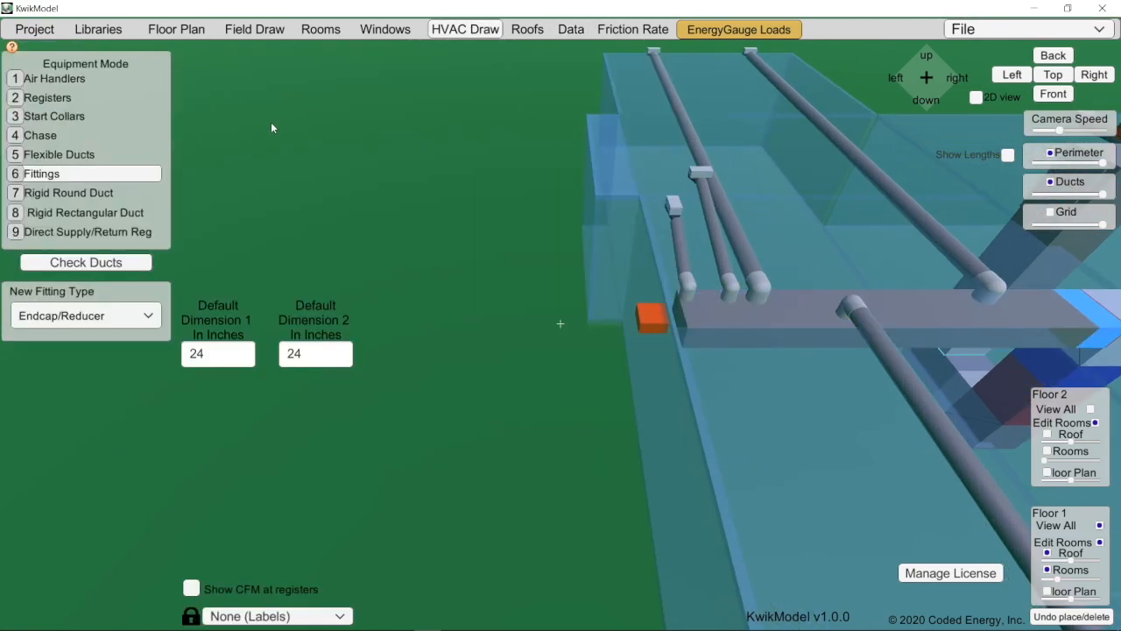
click(120, 212)
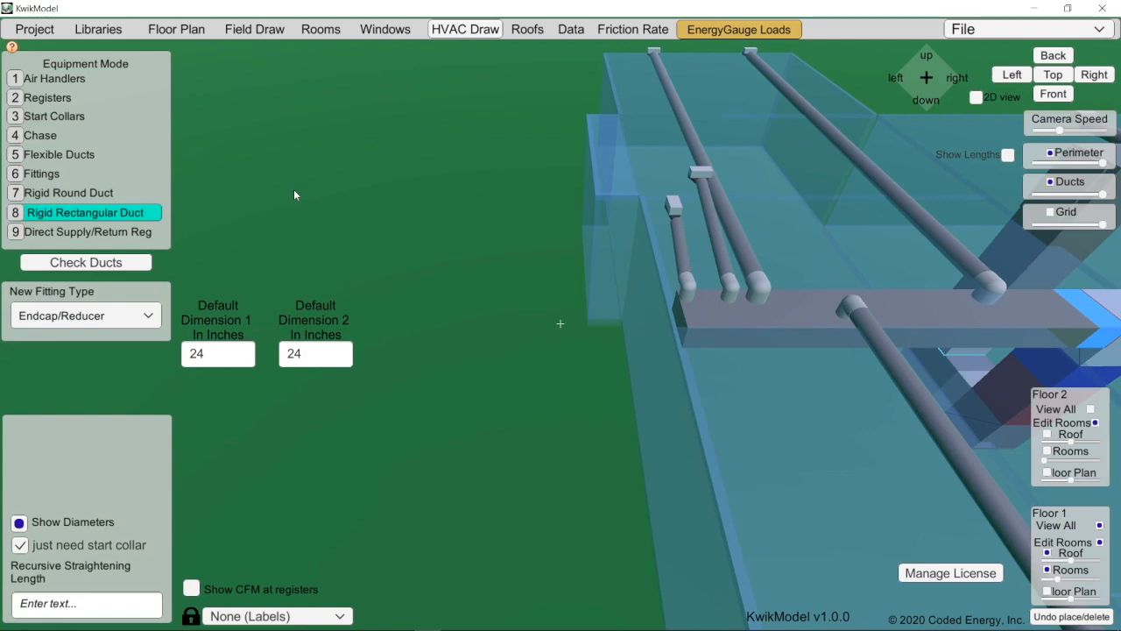
click(806, 317)
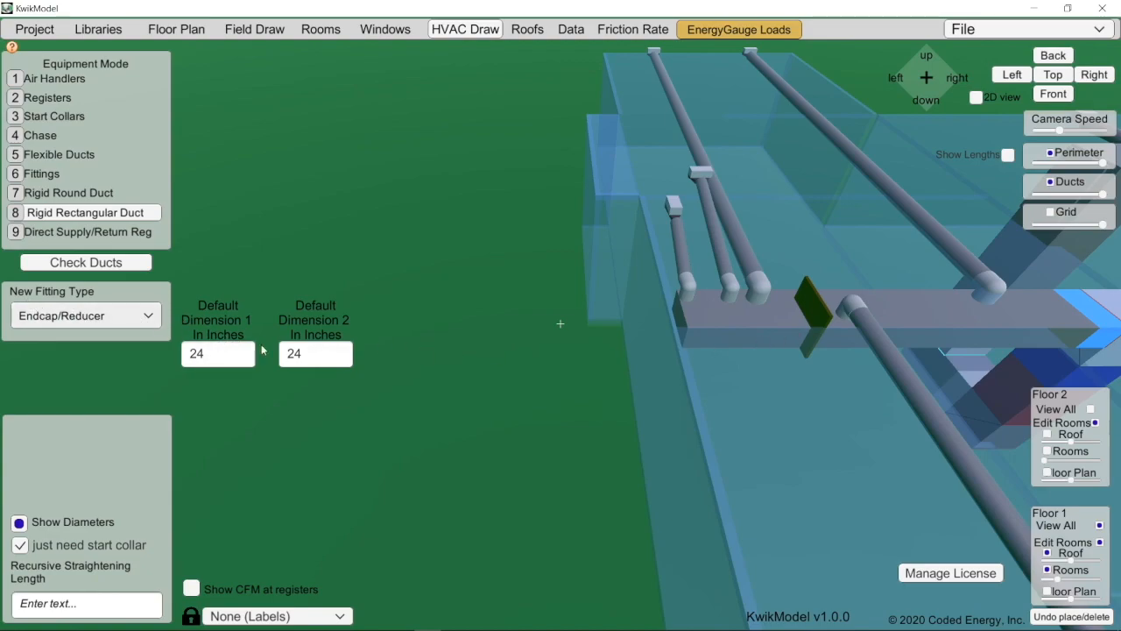
click(807, 317)
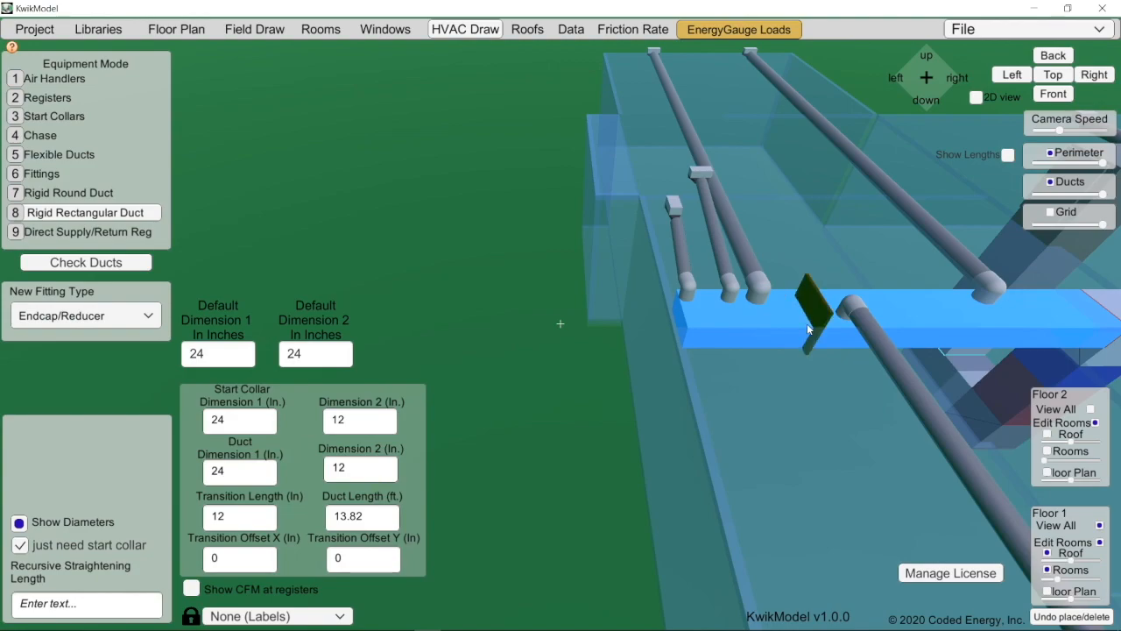
click(807, 323)
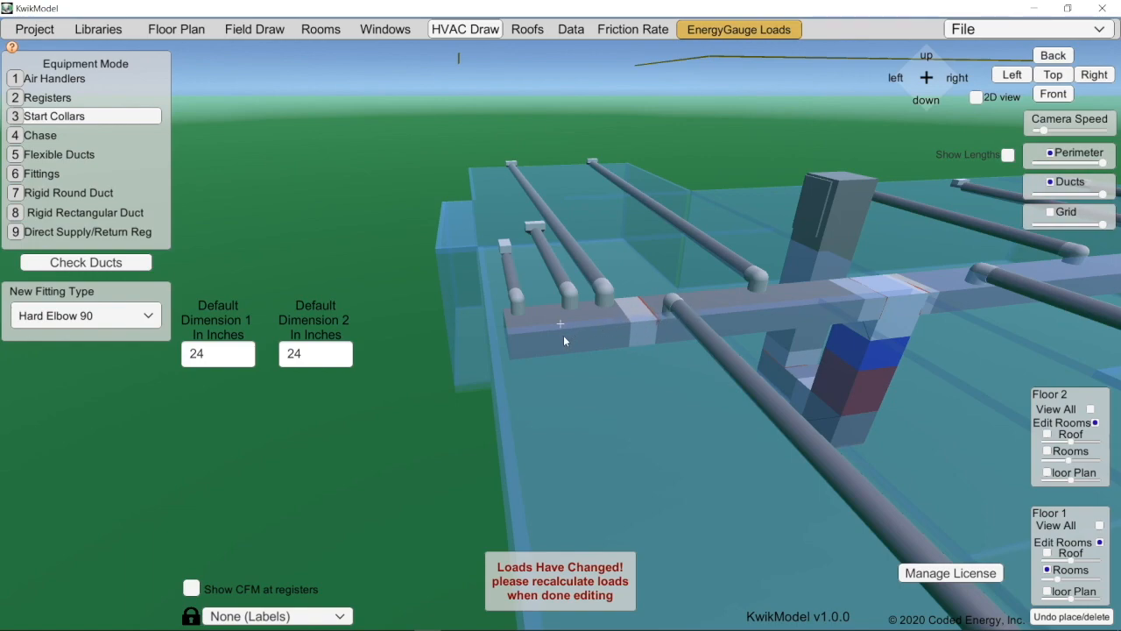
Set Dimension 1 of the trunk's end section duct to 18 inches
click(87, 217)
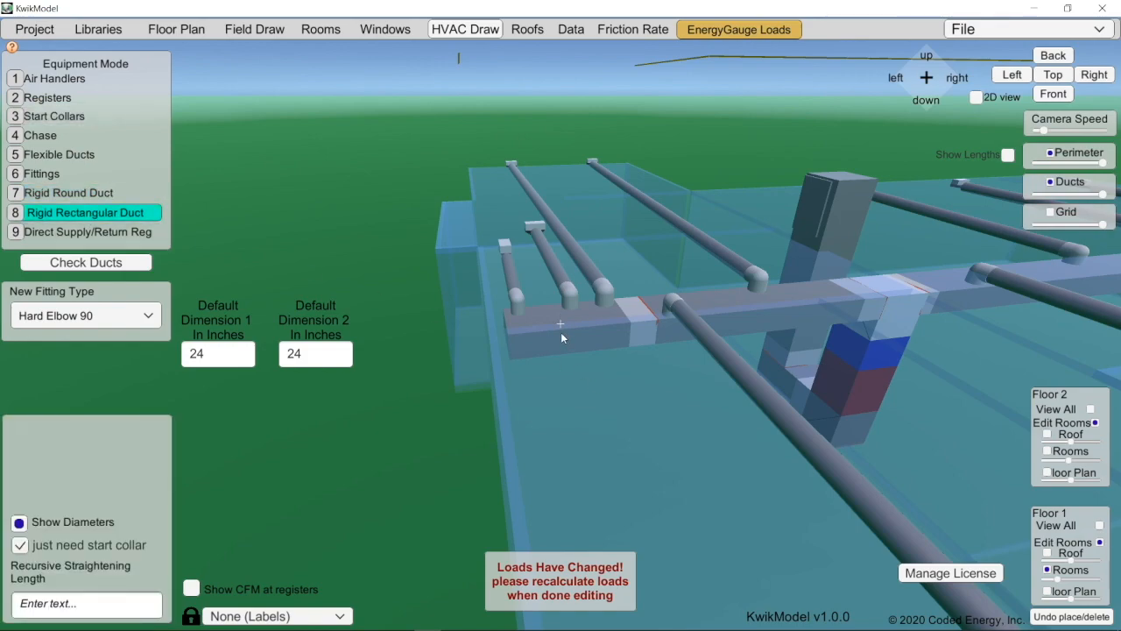
click(563, 338)
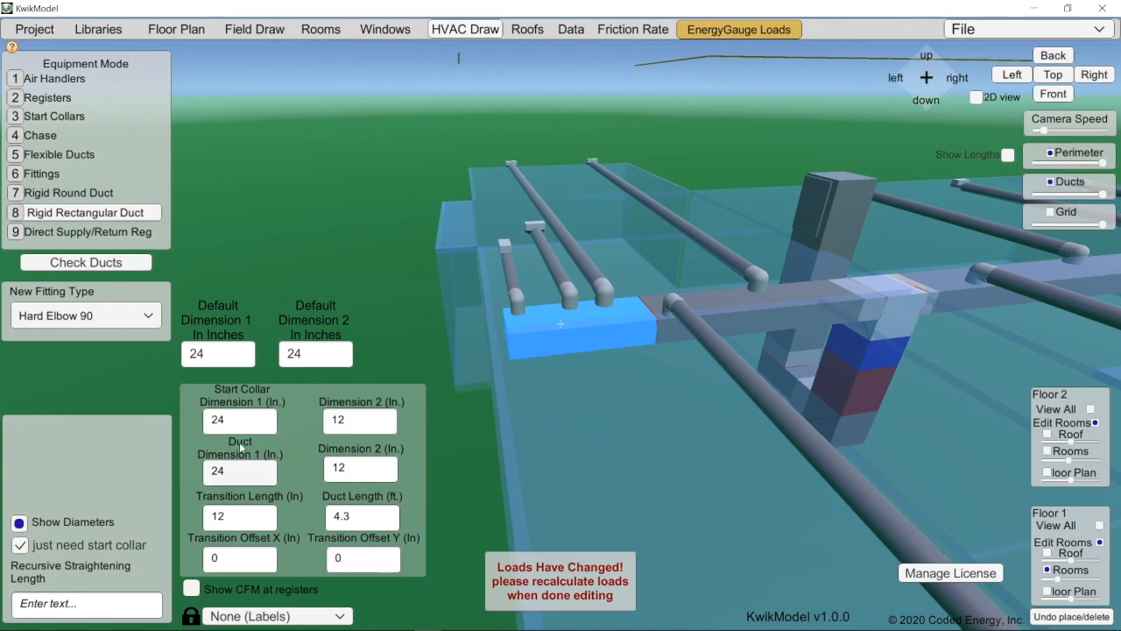
click(241, 479)
text(18)
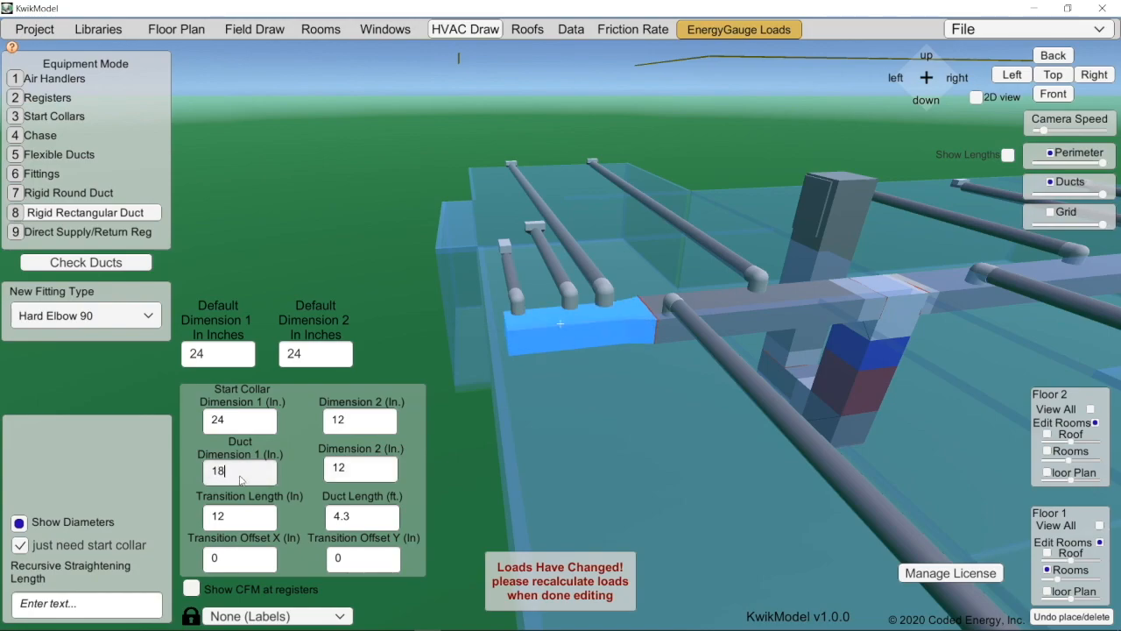
Set the end section's Transition Offset X to 3 inches and check the reducer's alignment with the wider trunk
right_drag(637, 317, 634, 420)
right_drag(634, 337, 638, 395)
scroll(647, 289, up, 3)
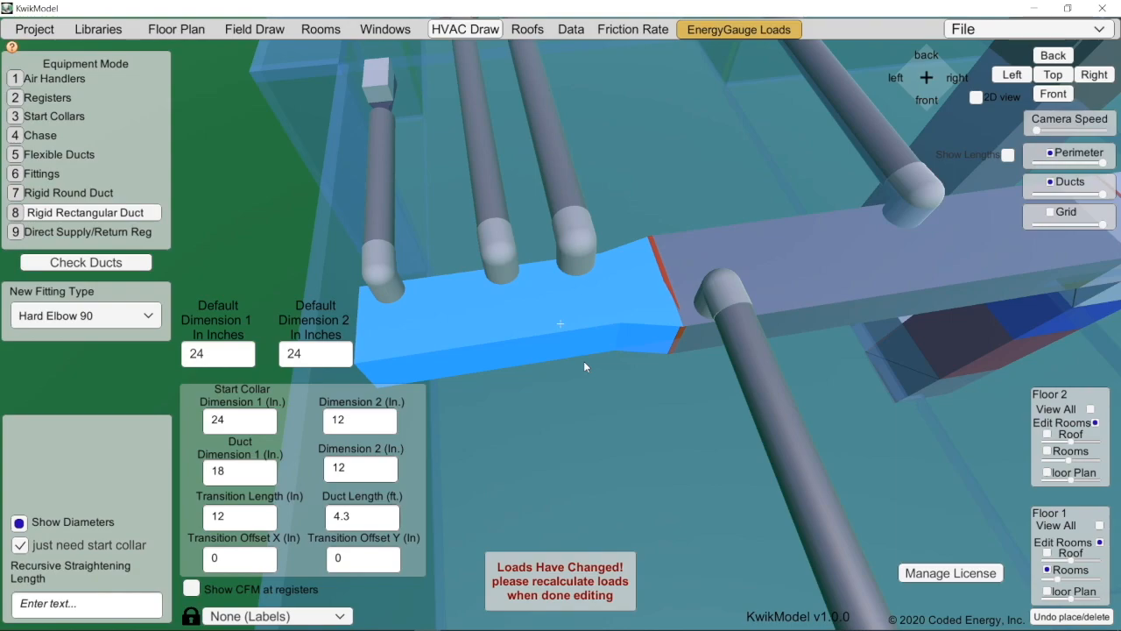
click(226, 560)
text(3)
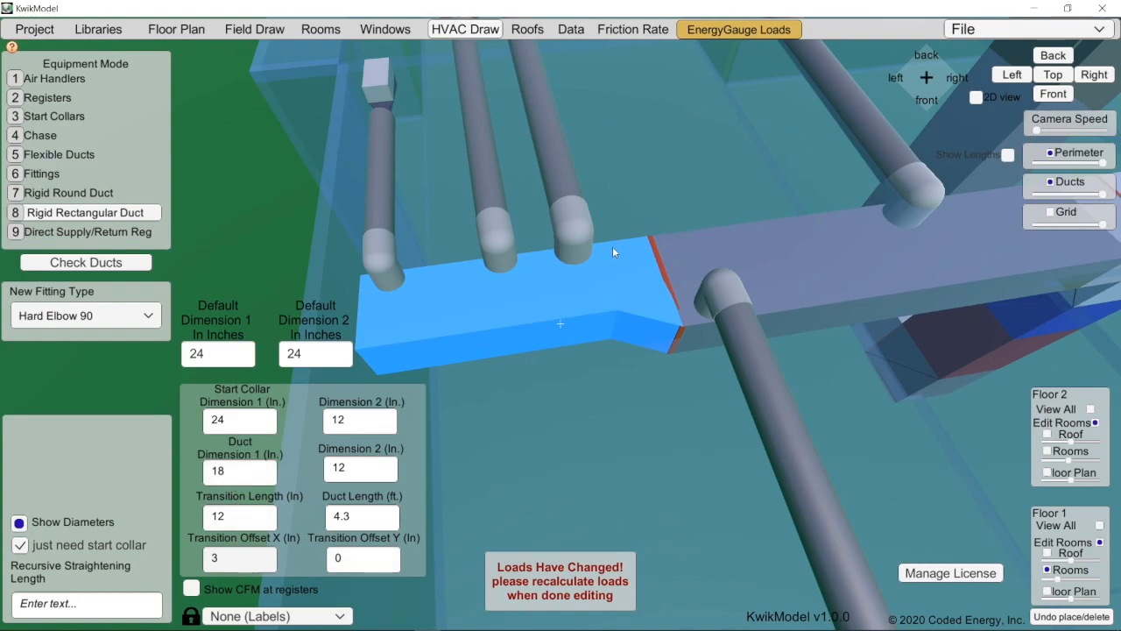
click(583, 434)
right_drag(582, 418, 567, 400)
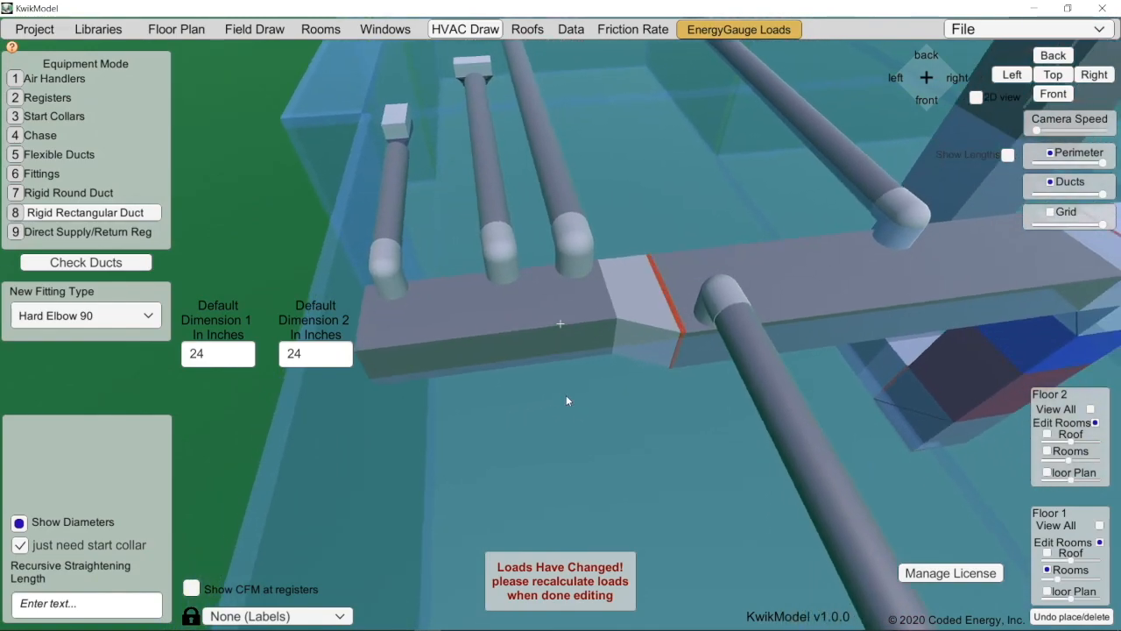
click(513, 316)
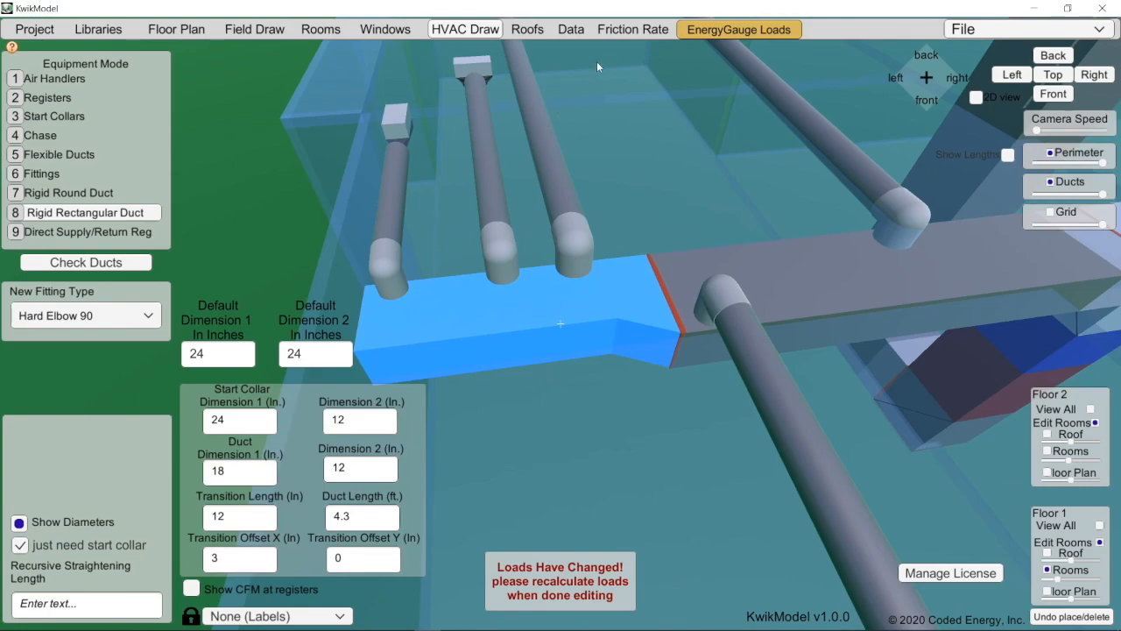
Review the duct table, then examine the reduced end section and neighbouring branches of the trunk in the model
click(574, 31)
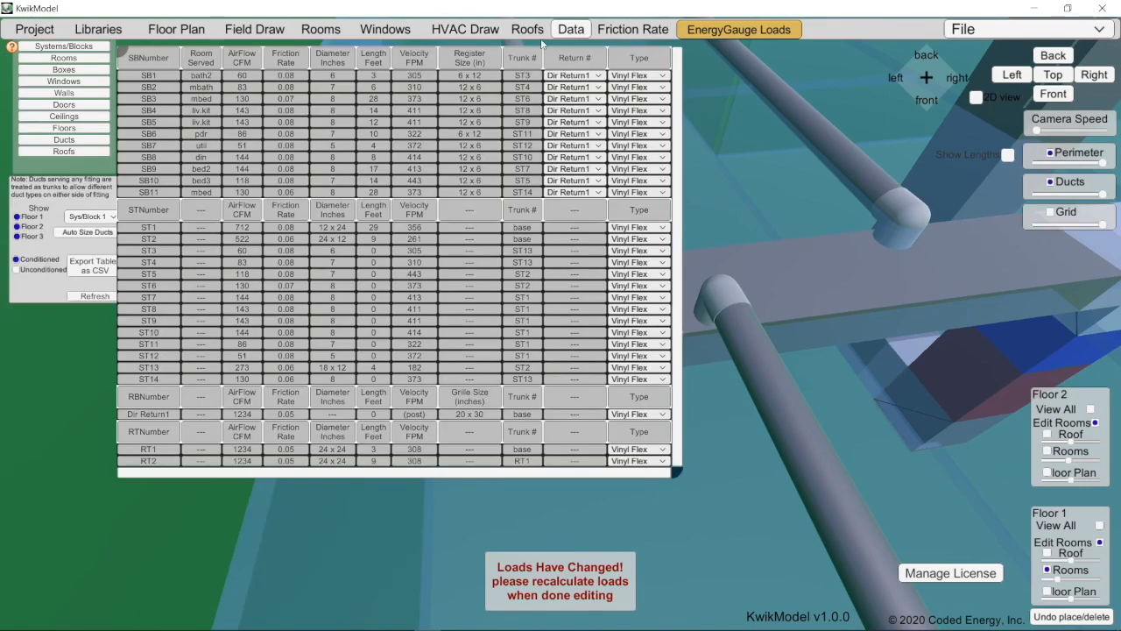
click(63, 139)
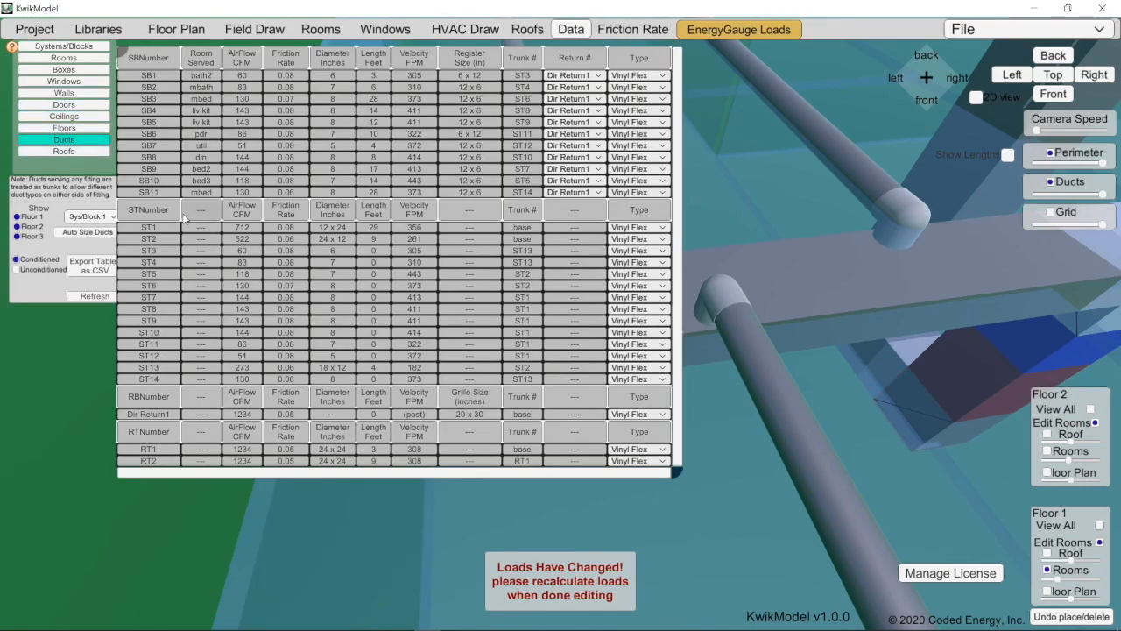
middle_drag(743, 379, 869, 382)
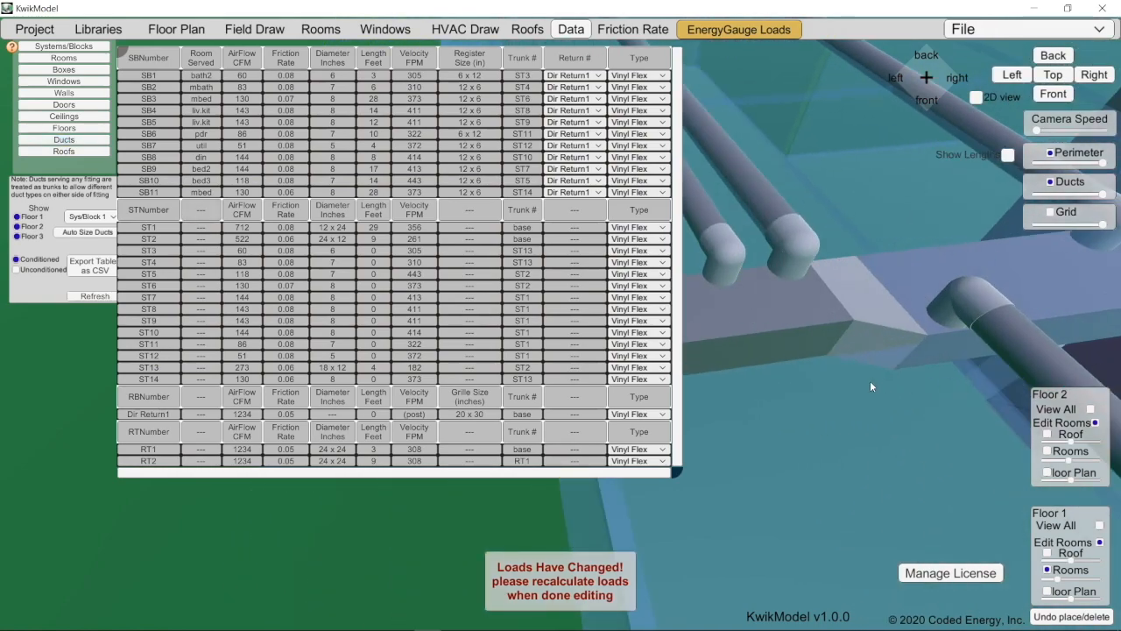
click(773, 330)
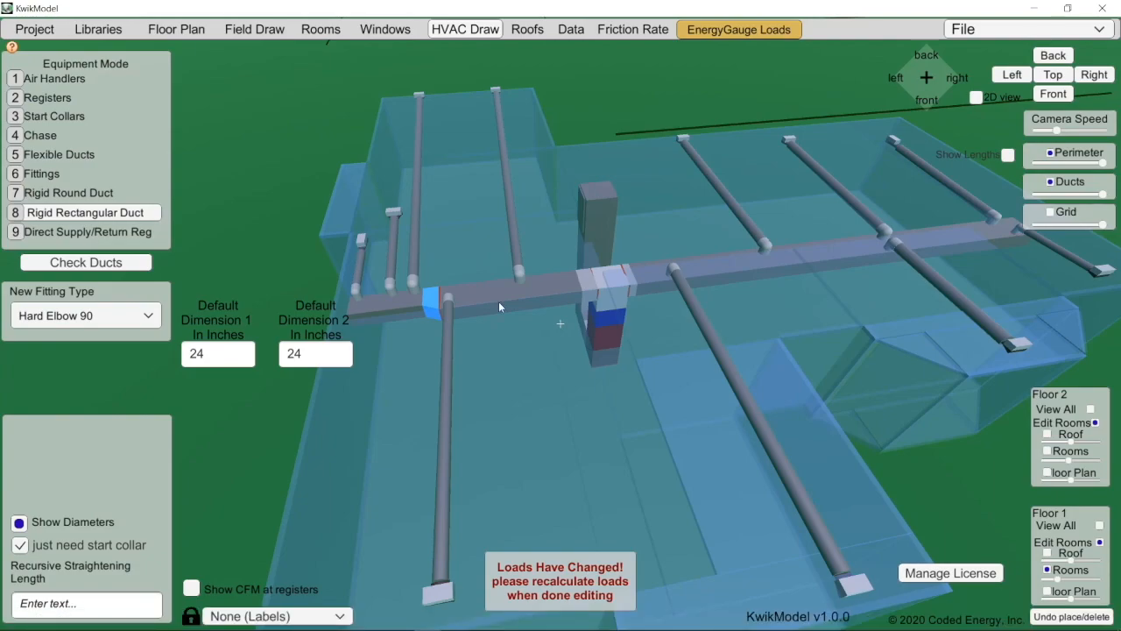
scroll(498, 301, up, 5)
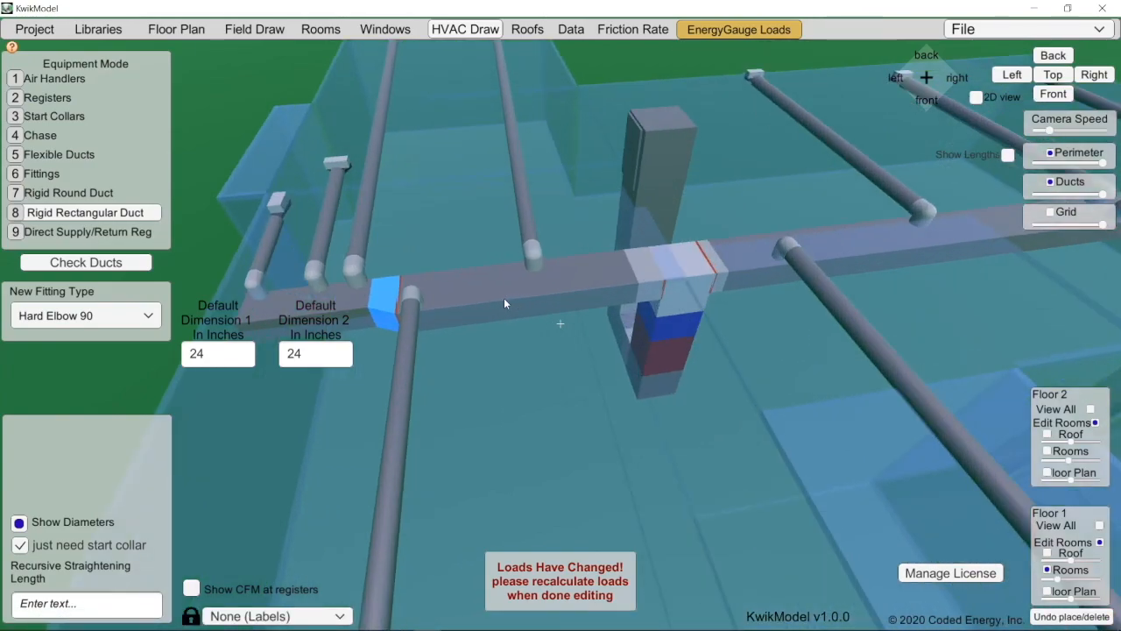
middle_drag(569, 308, 527, 335)
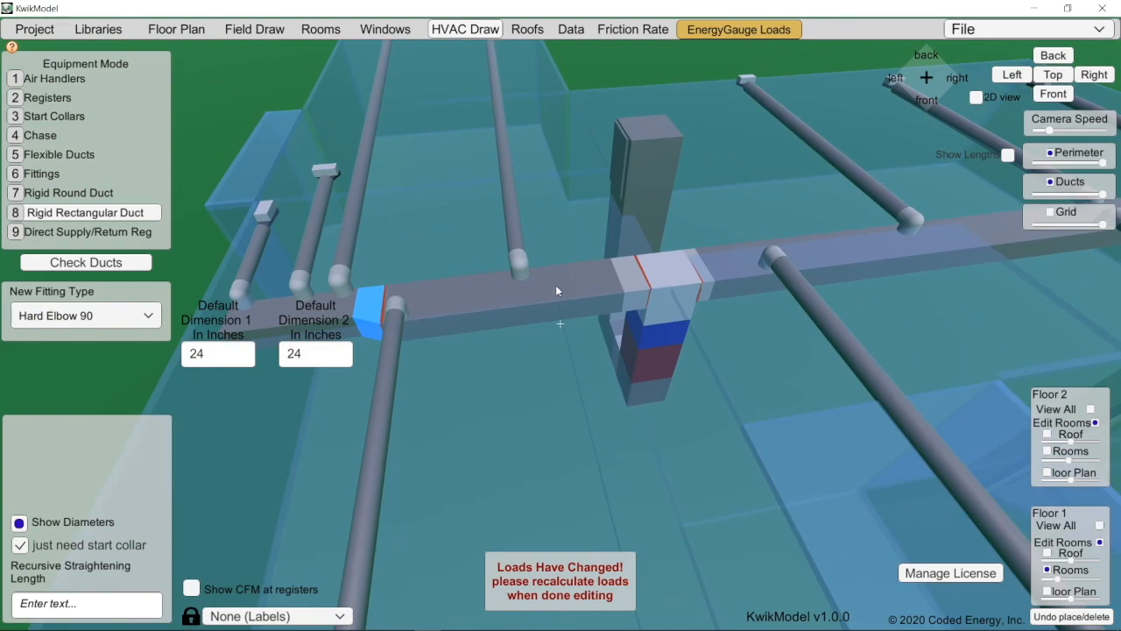
mouse_move(565, 294)
middle_down()
mouse_move(492, 330)
mouse_move(563, 285)
middle_up()
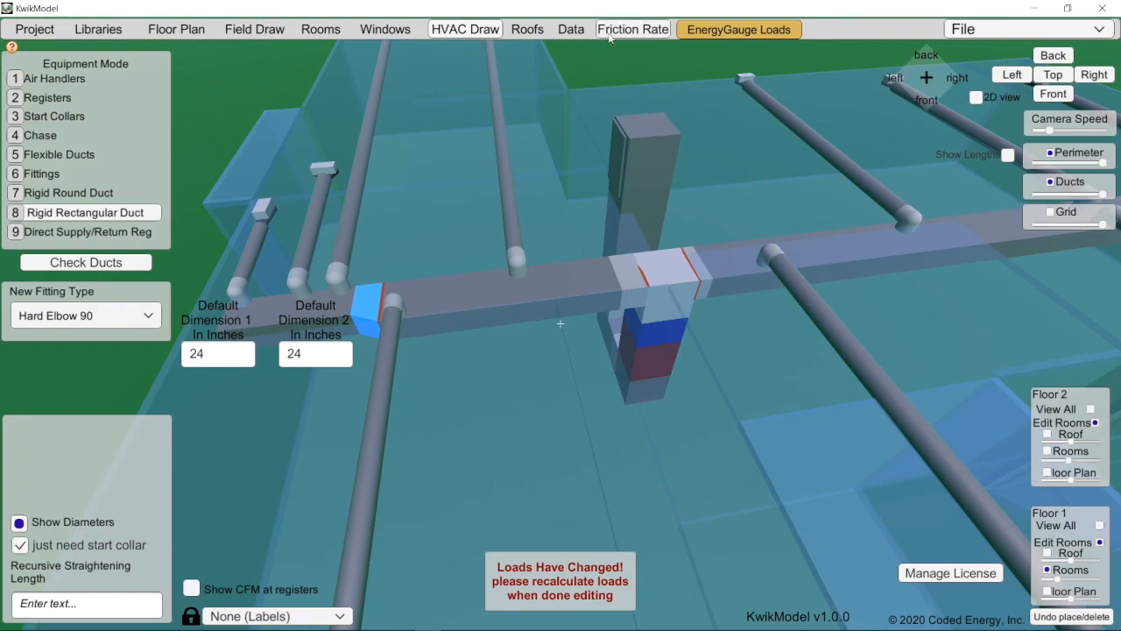
Highlight supply trunk ST1 in the duct data view and examine its full length and attached branches
click(576, 34)
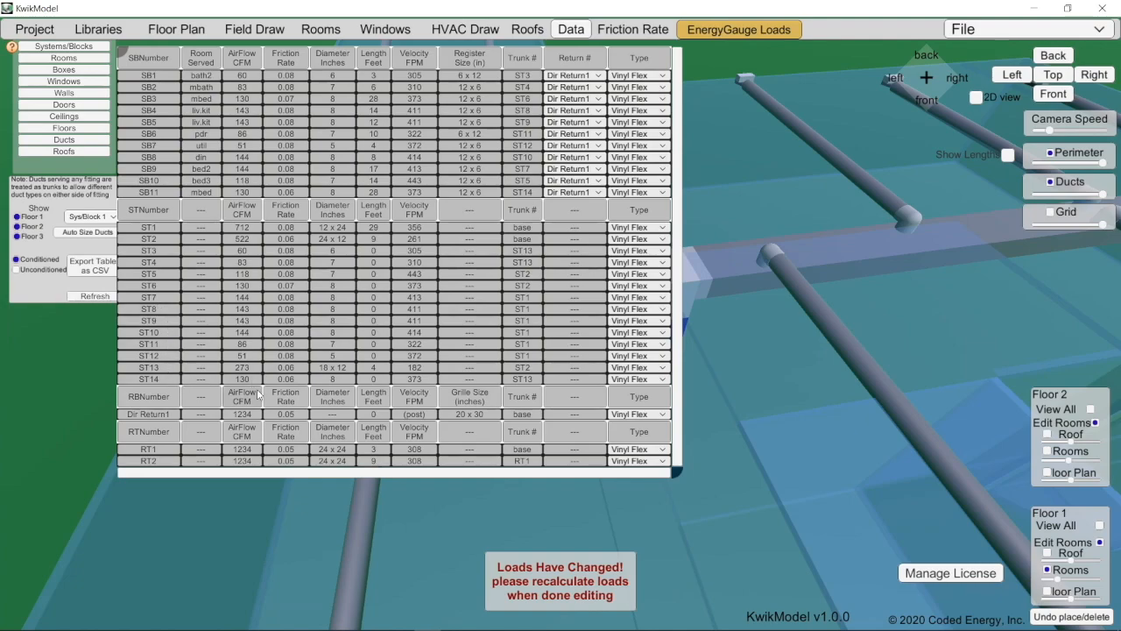
click(821, 261)
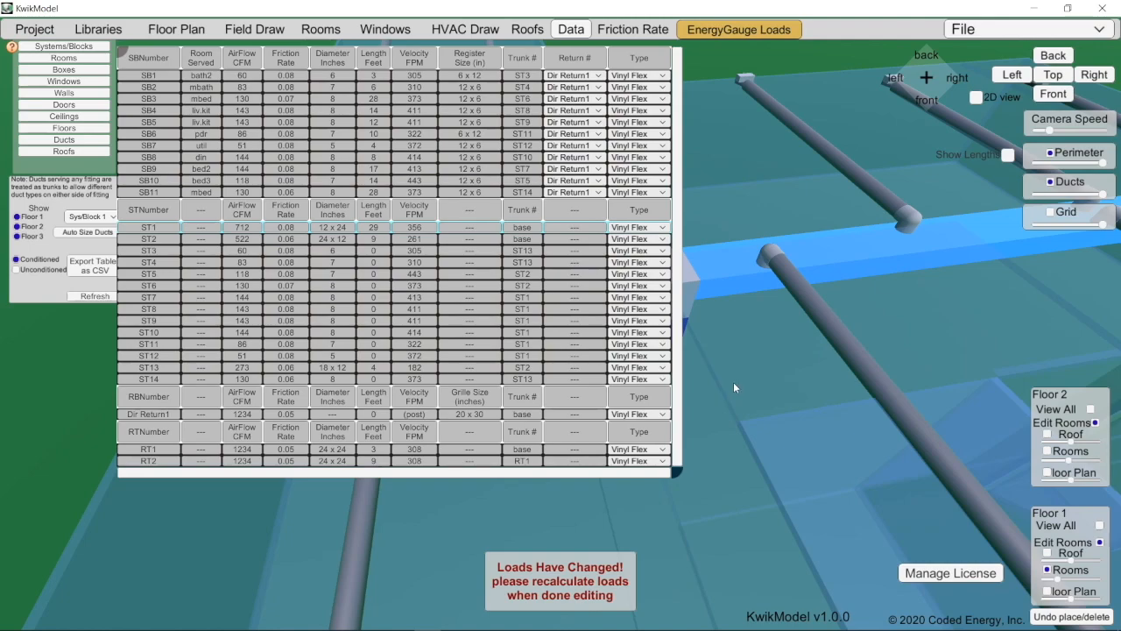
middle_drag(859, 243, 760, 314)
scroll(760, 314, down, 3)
middle_drag(829, 287, 1066, 306)
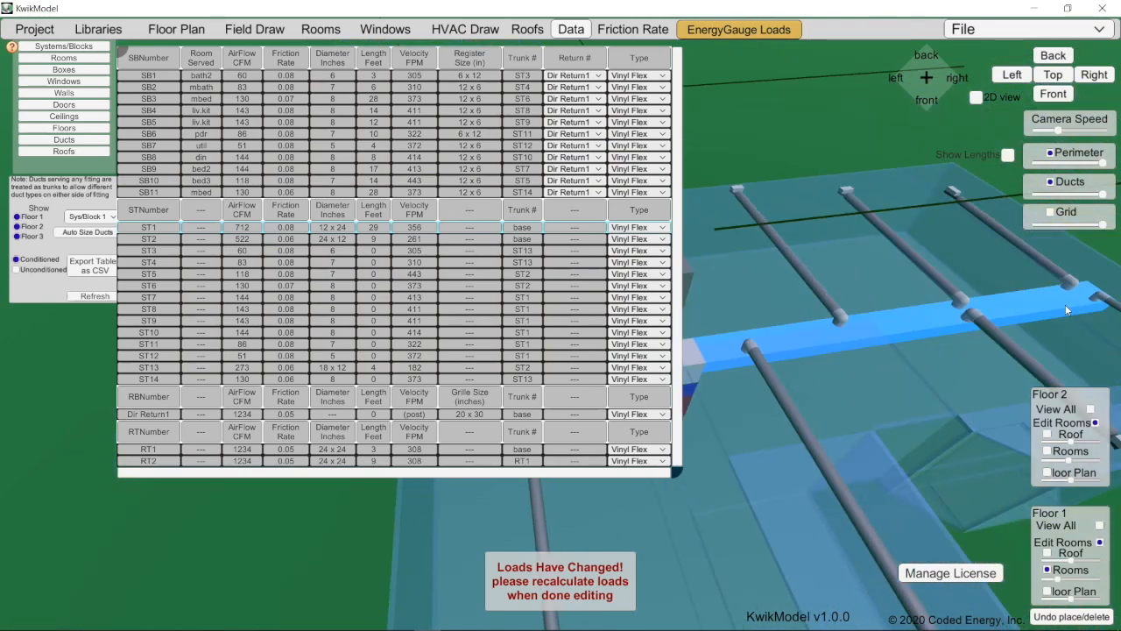
scroll(834, 325, down, 2)
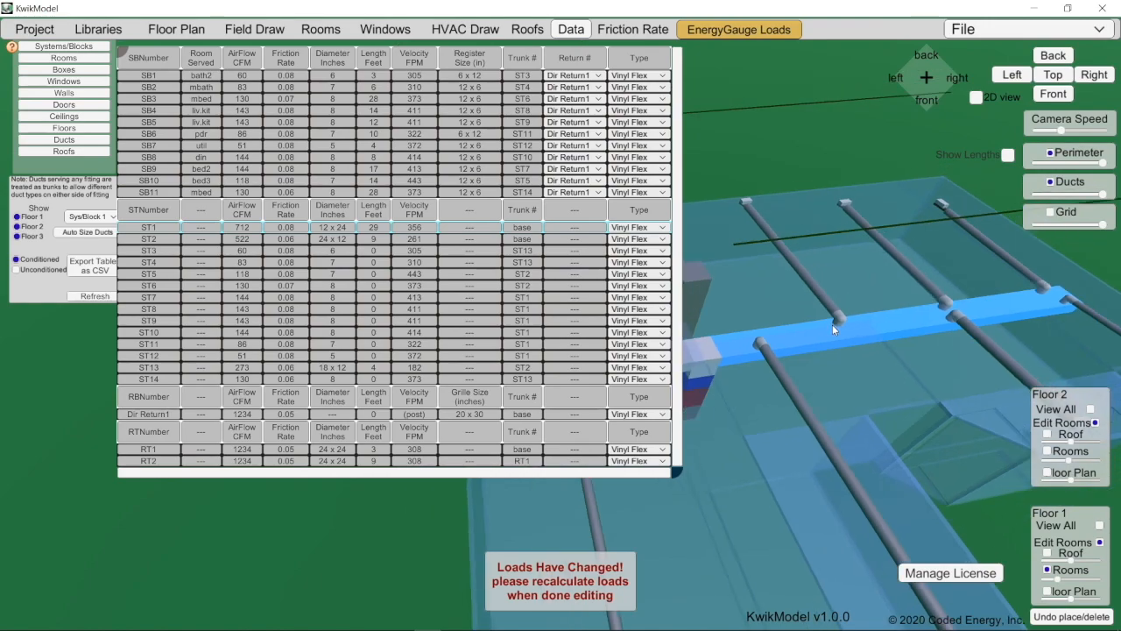
Set Dimension 2 of supply trunk ST1 to 16 inches and Dimension 1 of supply trunk ST2 to 14 inches
click(465, 29)
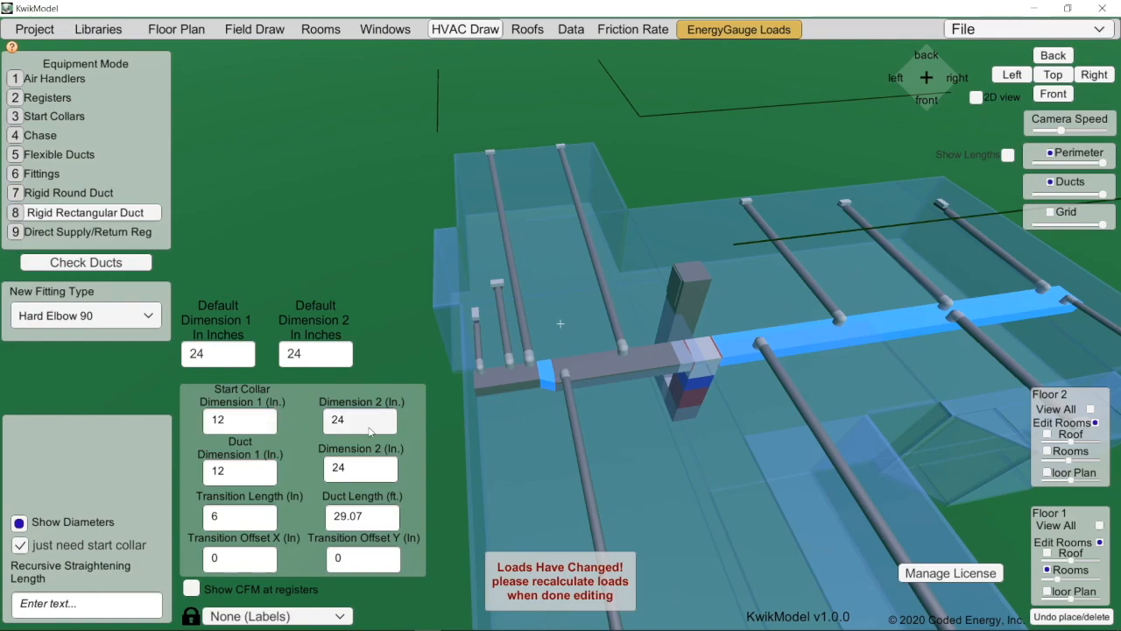
text(16)
click(637, 366)
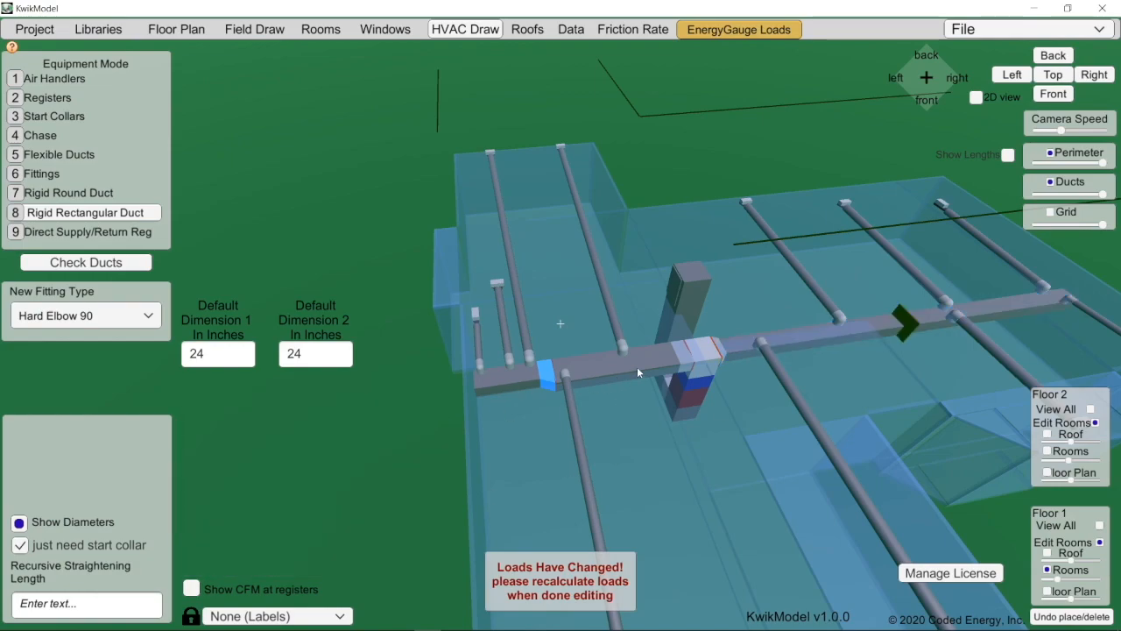
click(636, 366)
click(239, 471)
text(14)
Set the ST2 end section's start collar Dimension 1 to 14 inches and its duct Dimension 1 to 12 inches
click(543, 375)
click(263, 428)
text(1)
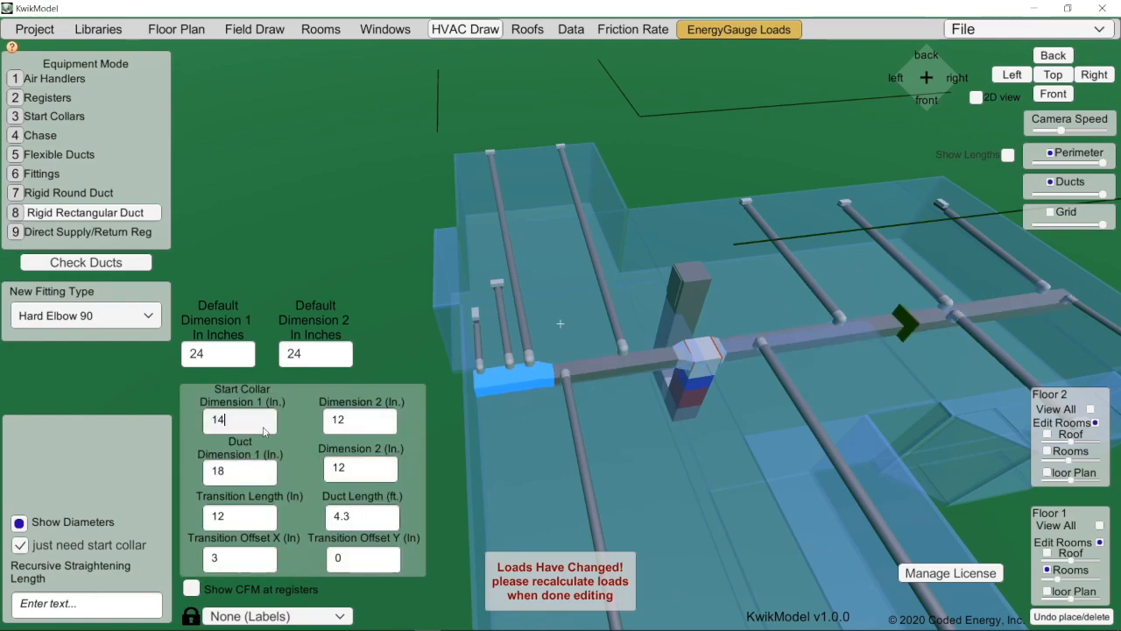
text(4)
click(559, 371)
scroll(551, 372, up, 3)
right_drag(551, 369, 519, 510)
click(484, 490)
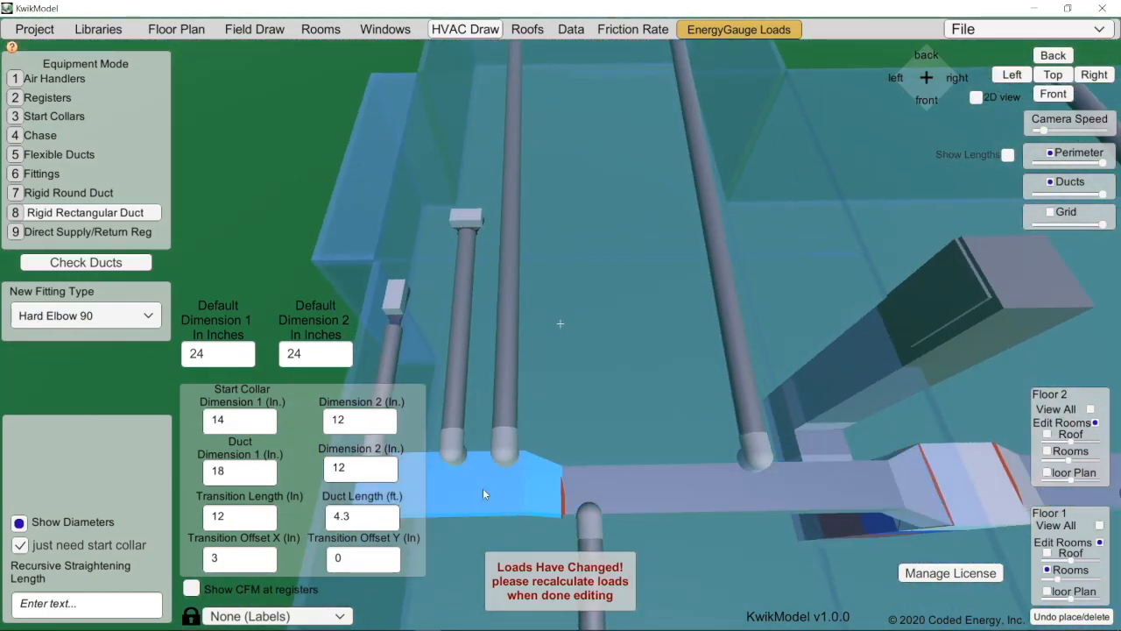
click(573, 32)
click(475, 31)
click(473, 486)
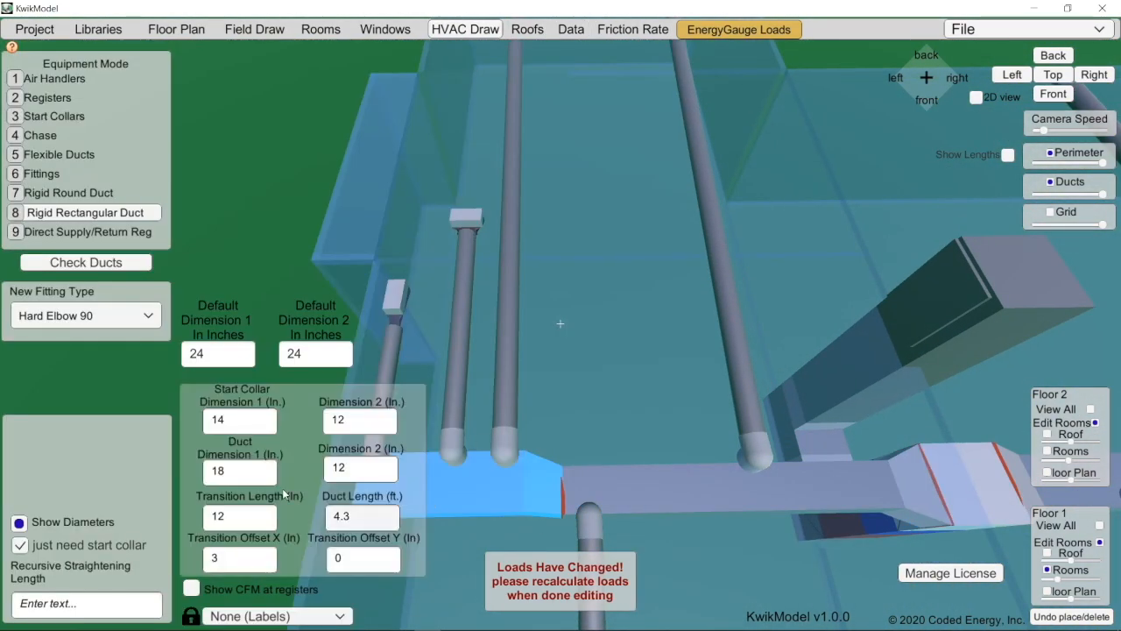
click(735, 547)
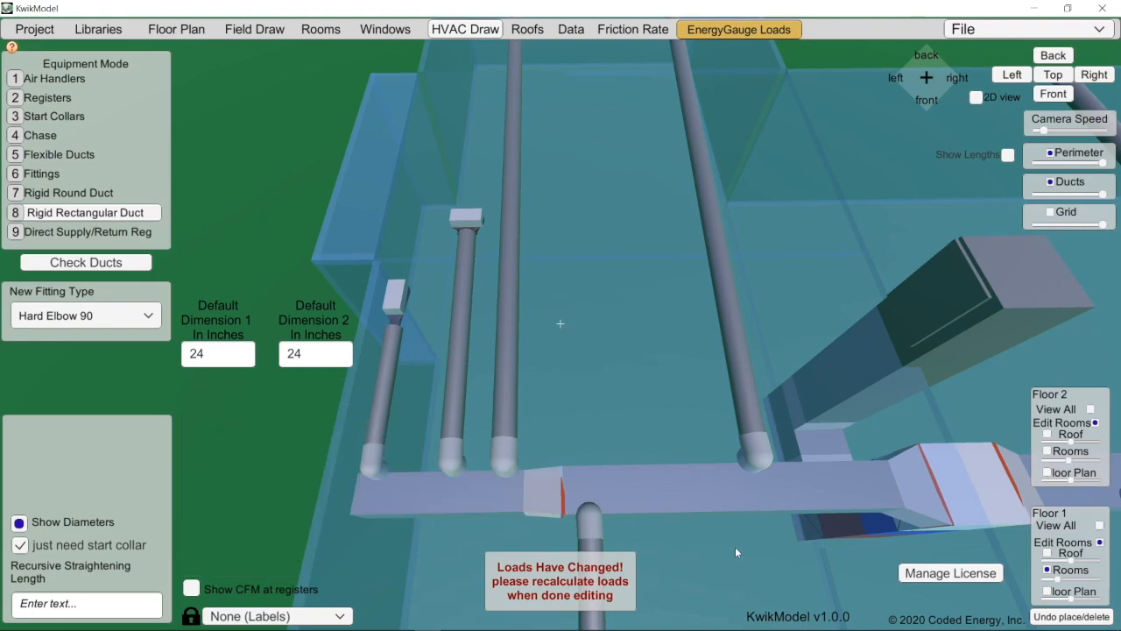
Adjust the start collars of the three end branches so they sit on the narrowed end section of ST2
click(77, 117)
click(373, 478)
click(451, 476)
click(557, 495)
right_drag(549, 430, 673, 478)
click(569, 502)
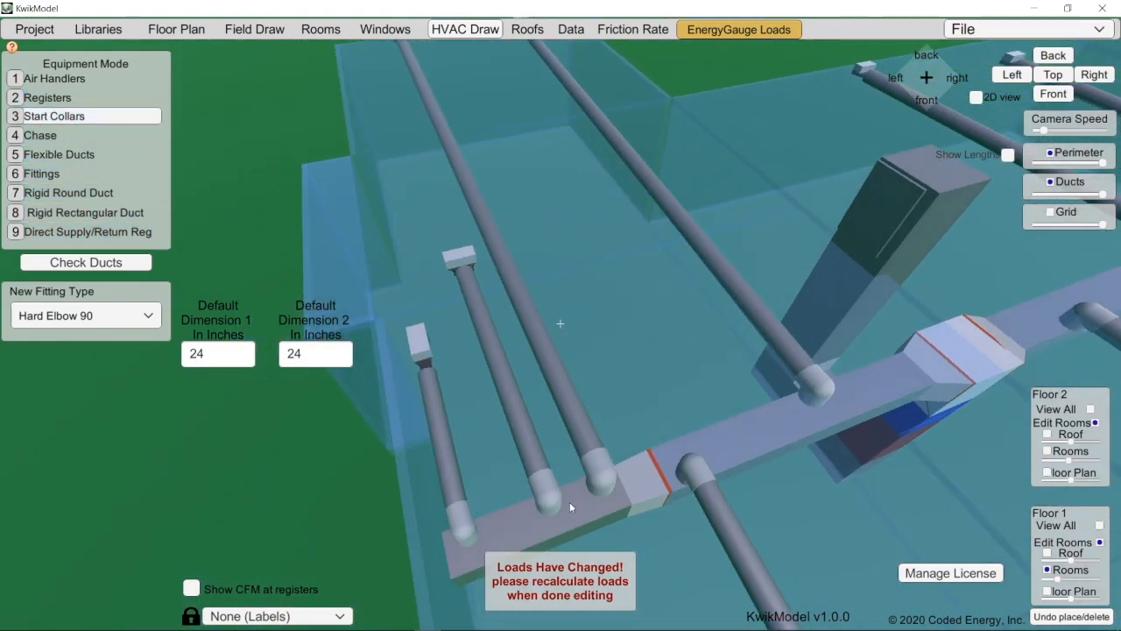
click(574, 509)
Split supply trunk ST1 with an Endcap/Reducer just past the second branch from the air handler
right_drag(580, 519, 624, 231)
key(d)
click(649, 237)
click(96, 315)
click(103, 450)
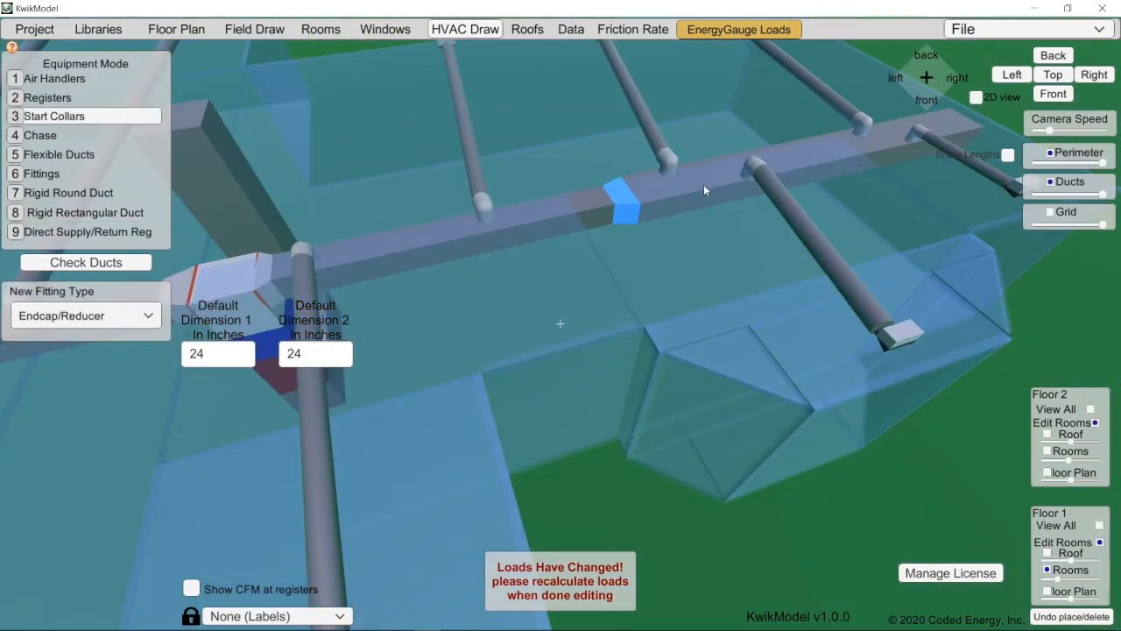
Set the new ST1 end section's duct Dimension 2 to 12 inches and its Transition Offset Y to 2 inches
click(657, 200)
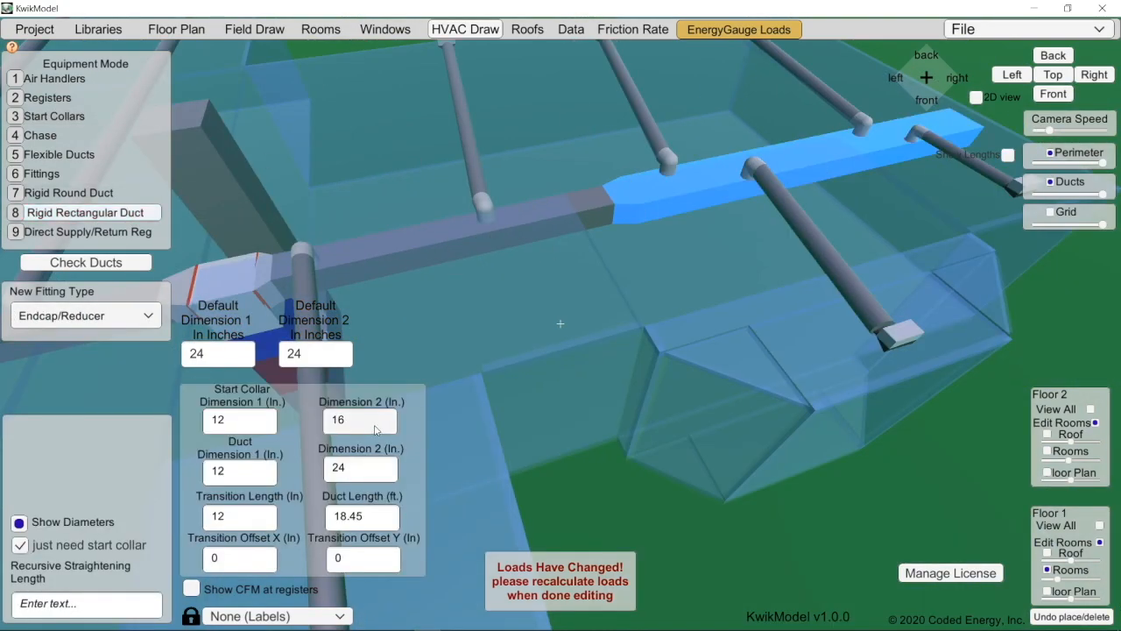
click(362, 468)
text(12)
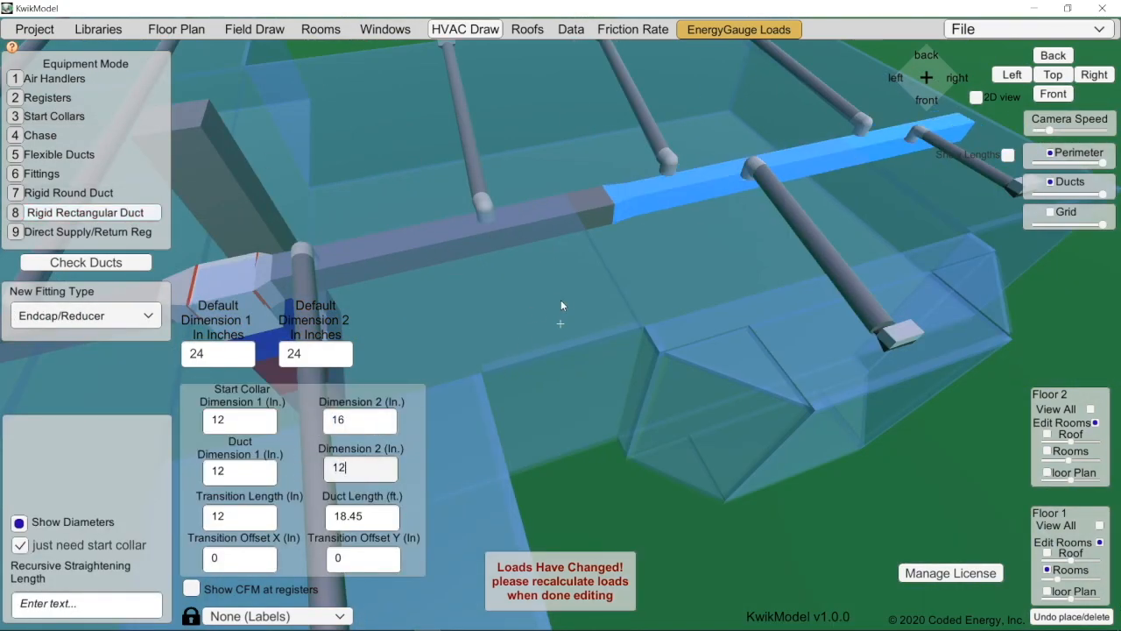
click(373, 557)
text(2)
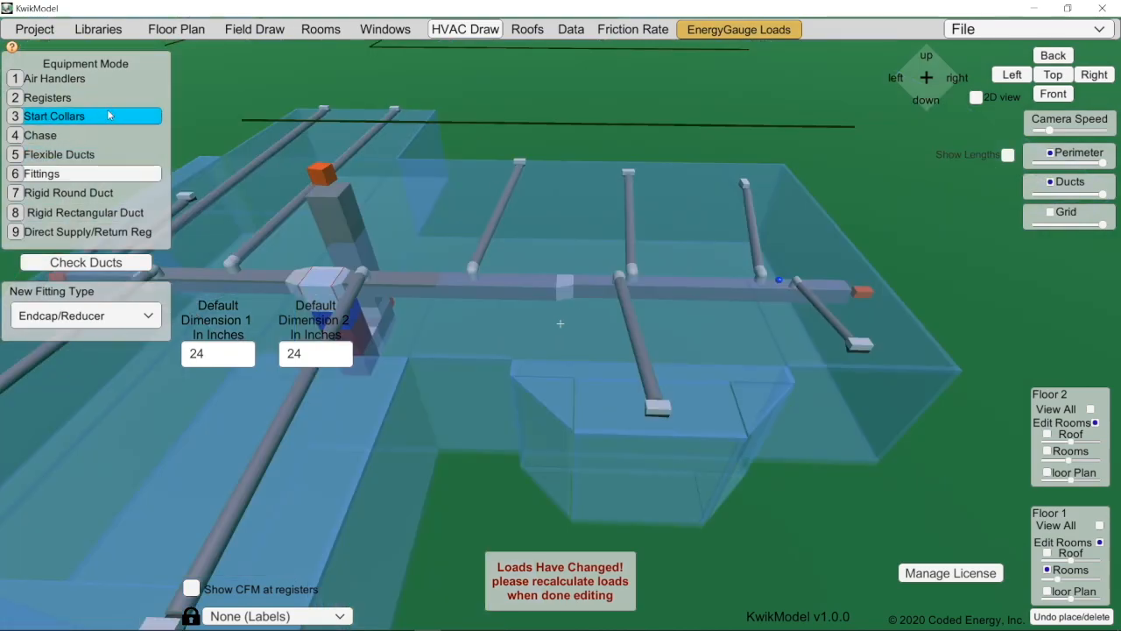
Reposition the branch start collars onto the narrowed end section of ST1 and inspect their alignment
click(811, 288)
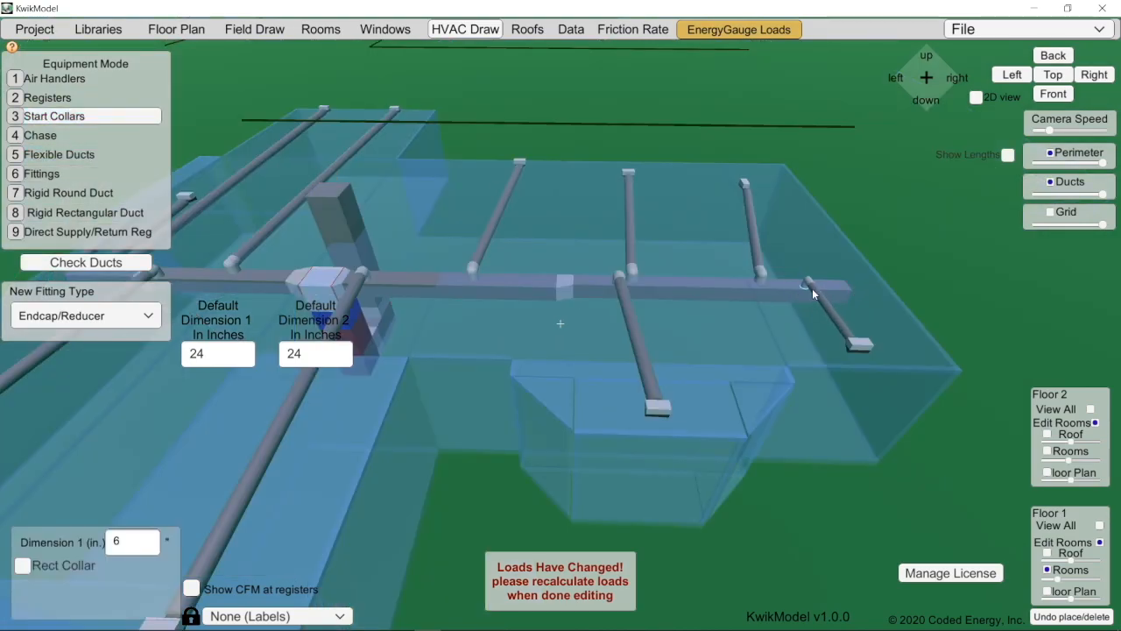
click(628, 275)
scroll(628, 276, up, 3)
click(622, 286)
scroll(622, 286, down, 4)
right_drag(622, 285, 715, 329)
scroll(667, 160, up, 2)
Check the updated trunk sizes in the duct table, then save the project and recalculate the ACCA MJ8 loads
click(567, 32)
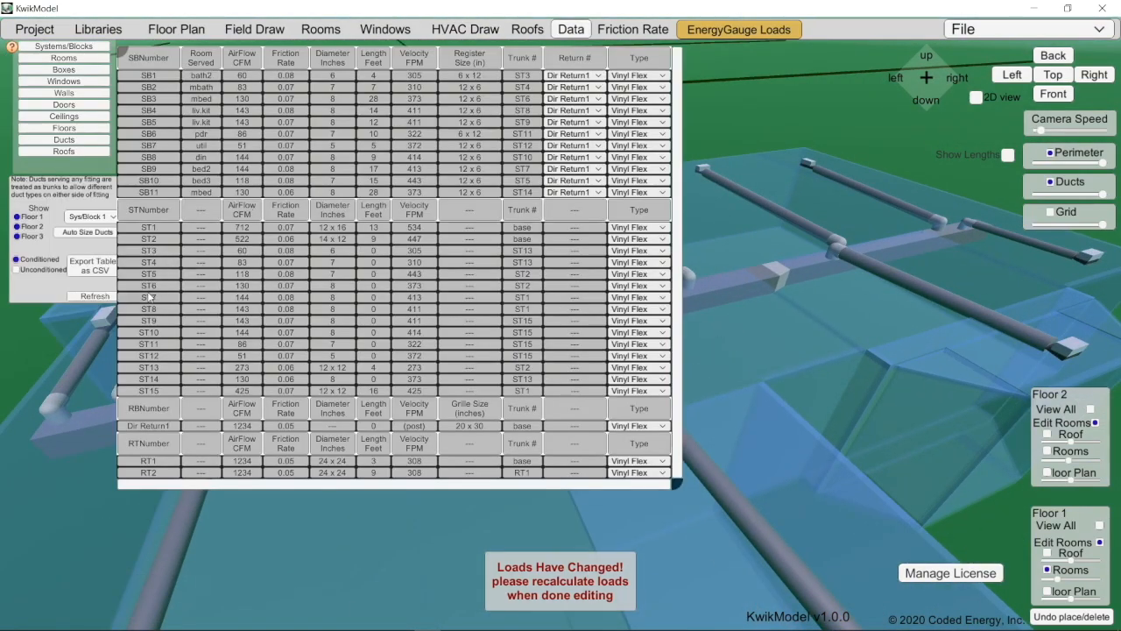
click(735, 33)
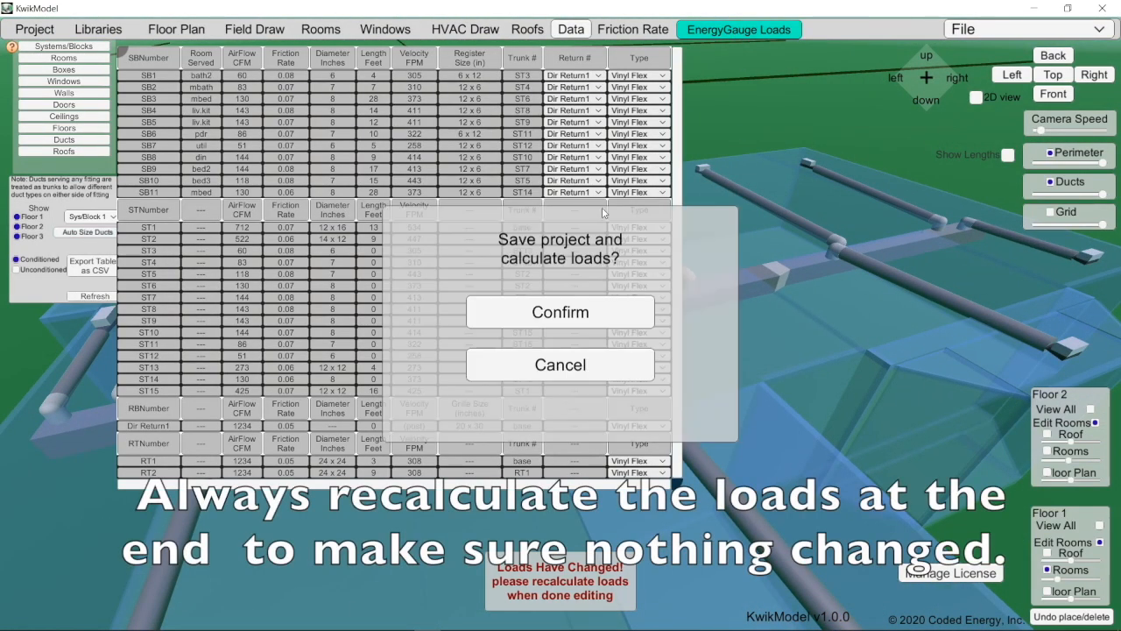
click(566, 310)
key(Return)
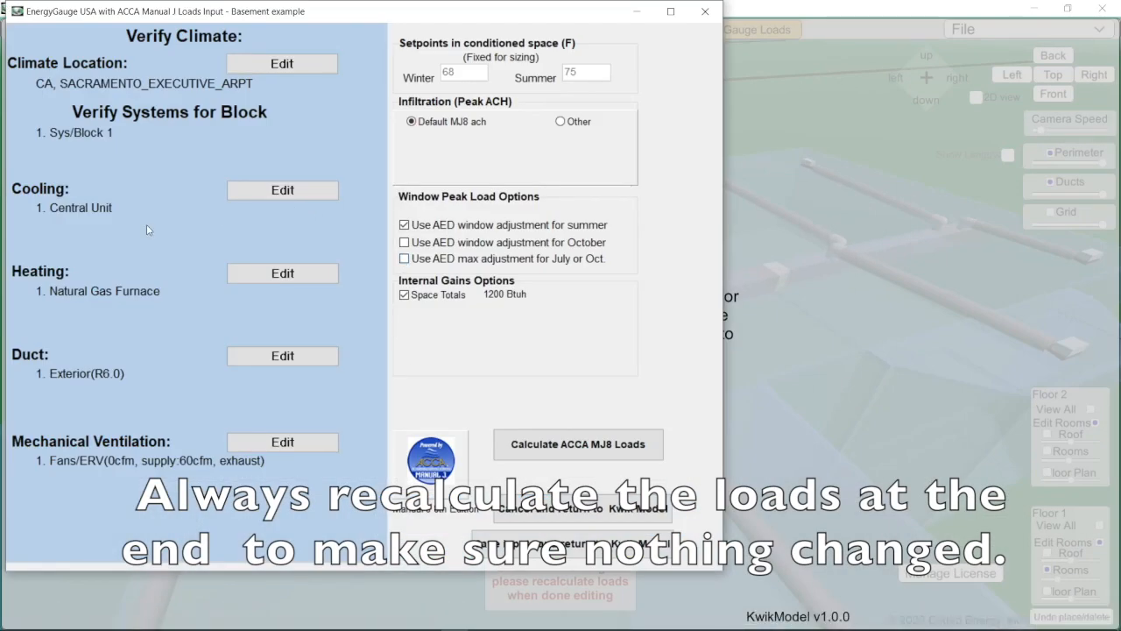
click(591, 448)
click(455, 460)
click(447, 308)
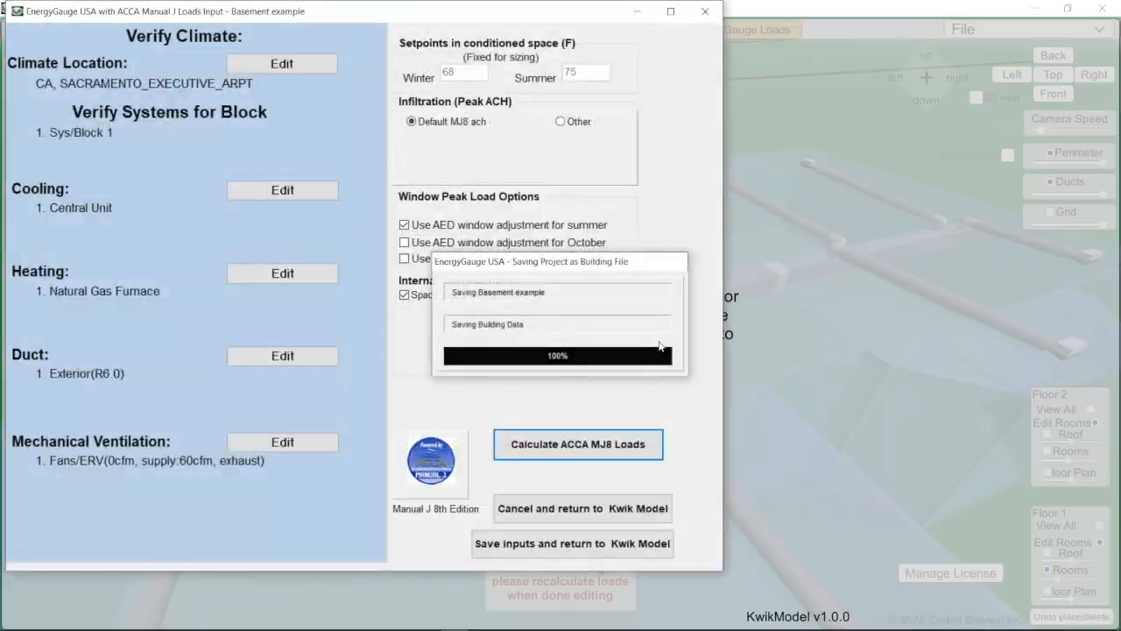
Return to HVAC drawing and delete the surplus fittings above the supply trunk
click(532, 35)
scroll(591, 282, down, 5)
middle_drag(589, 282, 599, 348)
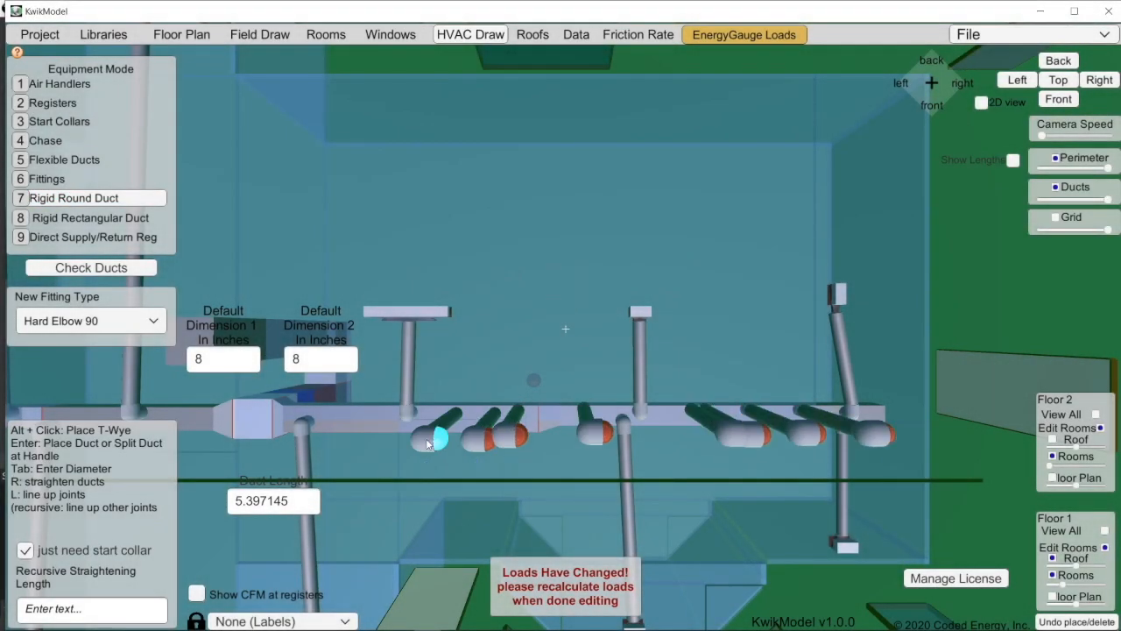
key(6)
key(Delete)
key(Delete)
key(Delete)
key(Delete)
key(Delete)
key(Delete)
key(Delete)
key(Delete)
middle_drag(867, 435, 674, 254)
key(Delete)
key(Delete)
key(Delete)
key(Delete)
key(Delete)
key(Delete)
key(Delete)
key(Delete)
Place and arrange registers in a row above the far end of the supply trunk
key(2)
click(720, 219)
drag(720, 219, 688, 217)
click(788, 218)
click(855, 217)
Insert a True T (long side in) fitting midway up the upright round duct to start the H's crossbar
click(87, 179)
click(91, 320)
click(96, 366)
middle_drag(517, 307, 569, 320)
click(482, 229)
key(7)
Finish the letter H with an Endcap/Reducer on its crossbar and a rigid round duct from the trunk elbow to the register
click(91, 320)
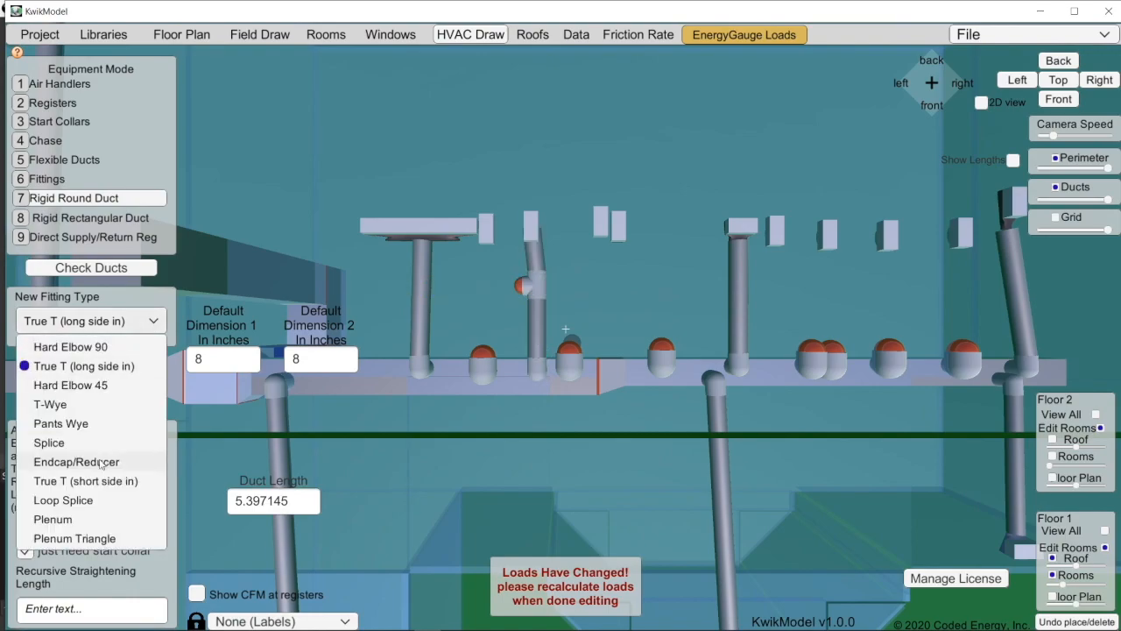
click(98, 462)
click(87, 179)
click(482, 287)
click(87, 103)
click(88, 198)
click(483, 353)
click(486, 230)
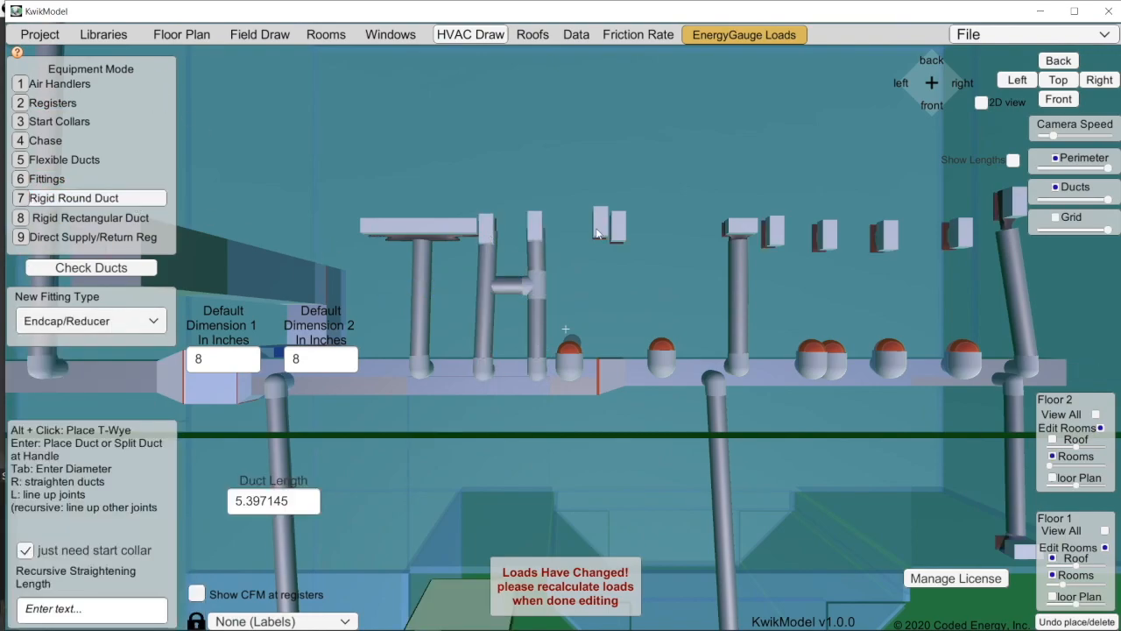
Draw the first slanted leg of the letter A and place a T-Wye above the next trunk elbow for its second leg
click(154, 324)
click(75, 362)
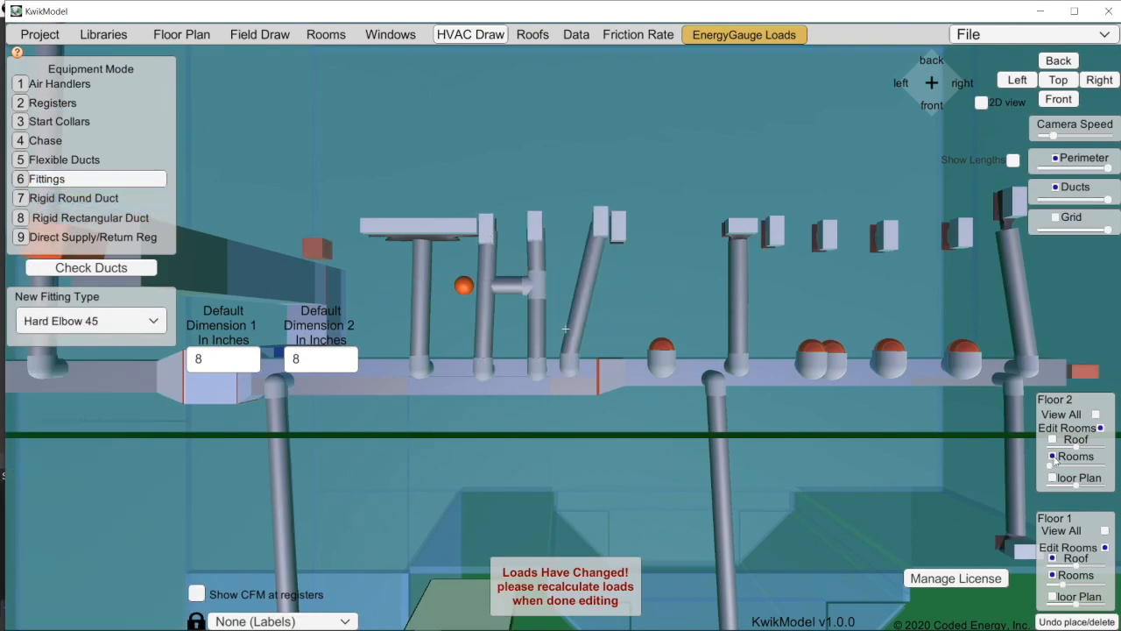
click(1053, 457)
click(91, 320)
click(53, 407)
key(7)
click(660, 336)
alt+click(661, 301)
Complete the A's second leg to its register and extend the wye branch as the crossbar with an Endcap/Reducer
click(88, 198)
click(667, 277)
click(627, 222)
click(648, 288)
click(551, 183)
click(91, 321)
click(75, 461)
alt+click(587, 231)
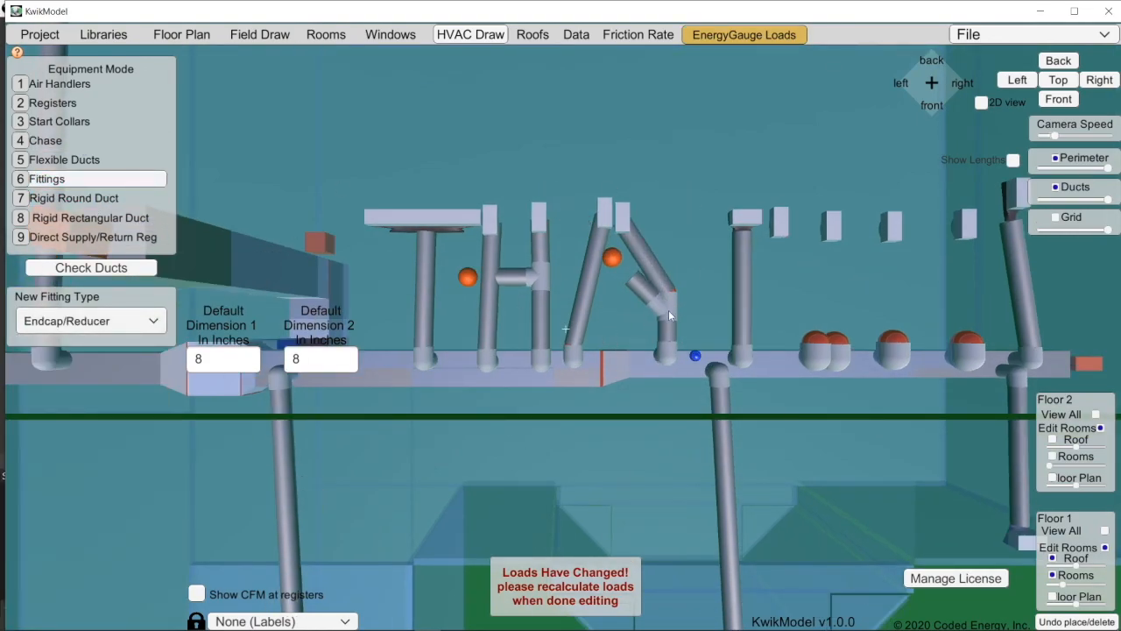
Form the letter N from rigid round ducts by adding its diagonal and second upright and adjusting their registers
right_drag(668, 315, 629, 156)
click(1053, 456)
click(1058, 79)
scroll(655, 328, up, 5)
key(7)
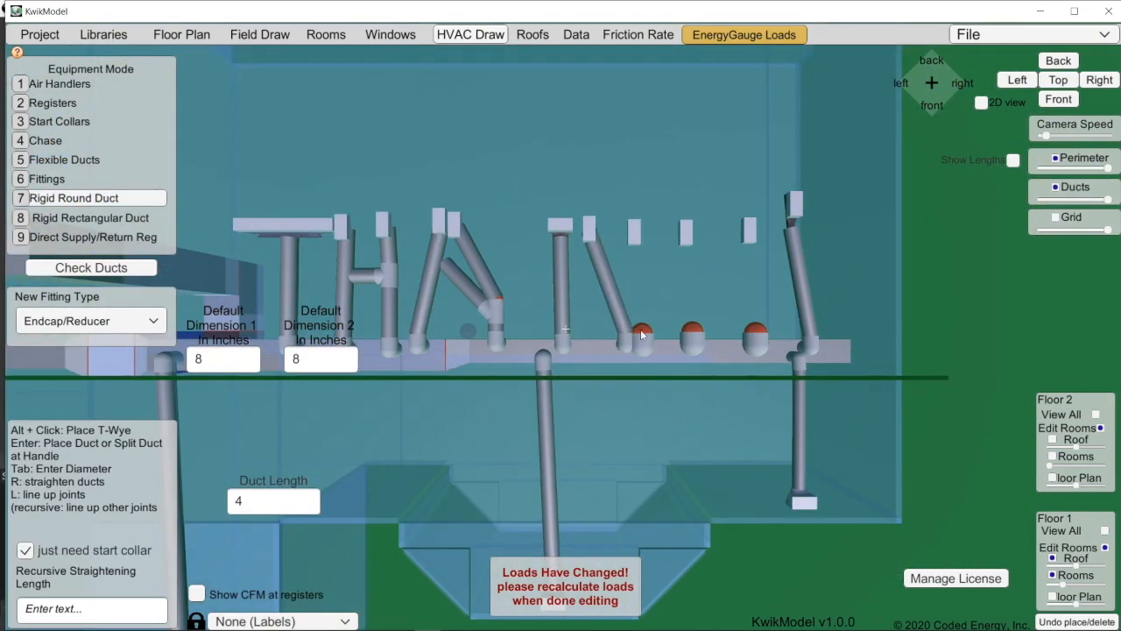
key(2)
click(636, 223)
key(7)
Form the letter K with a rigid round upright and a curved flexible duct from its register to the trunk elbow
click(692, 328)
click(685, 233)
key(5)
click(747, 231)
click(755, 333)
Delete the straight round duct at the last rear branch and begin a flexible duct from its trunk elbow
click(801, 285)
key(Delete)
key(5)
click(810, 337)
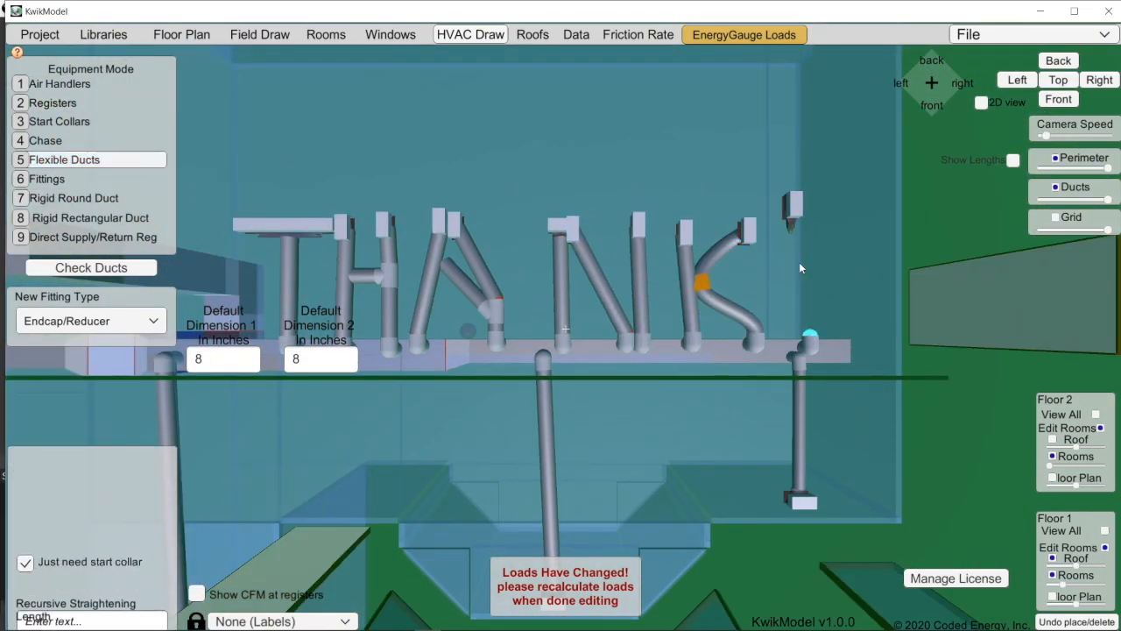
click(784, 301)
Shape the flexible duct run into a letter S by moving its register outward and positioning a splice midway
key(6)
key(2)
drag(795, 204, 848, 215)
key(5)
click(808, 329)
key(6)
drag(775, 276, 804, 270)
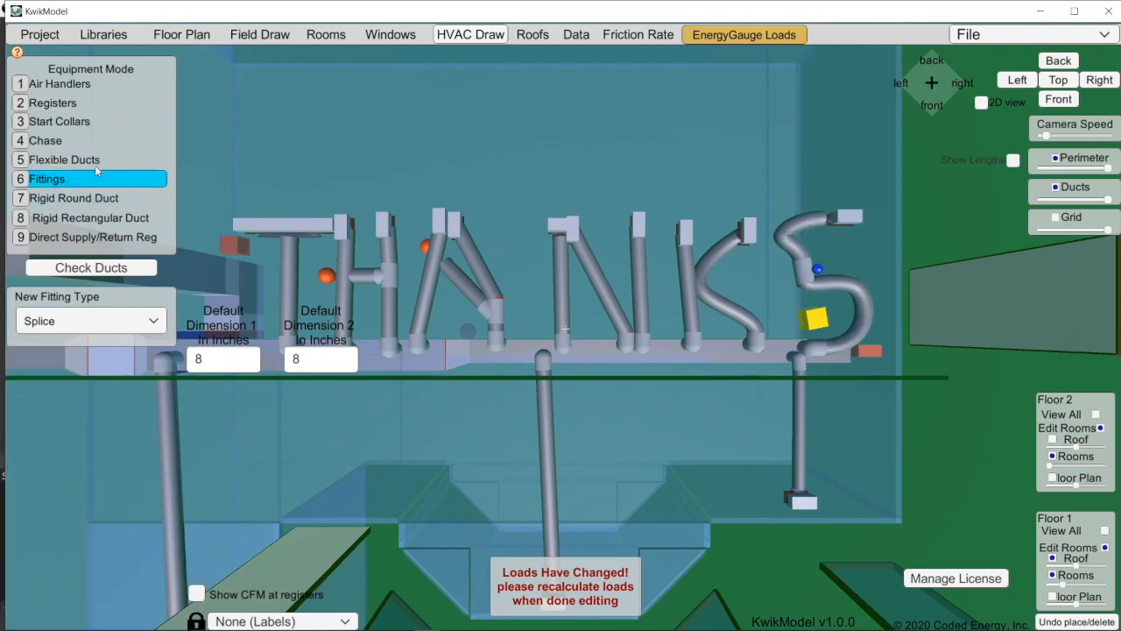
click(102, 199)
click(391, 35)
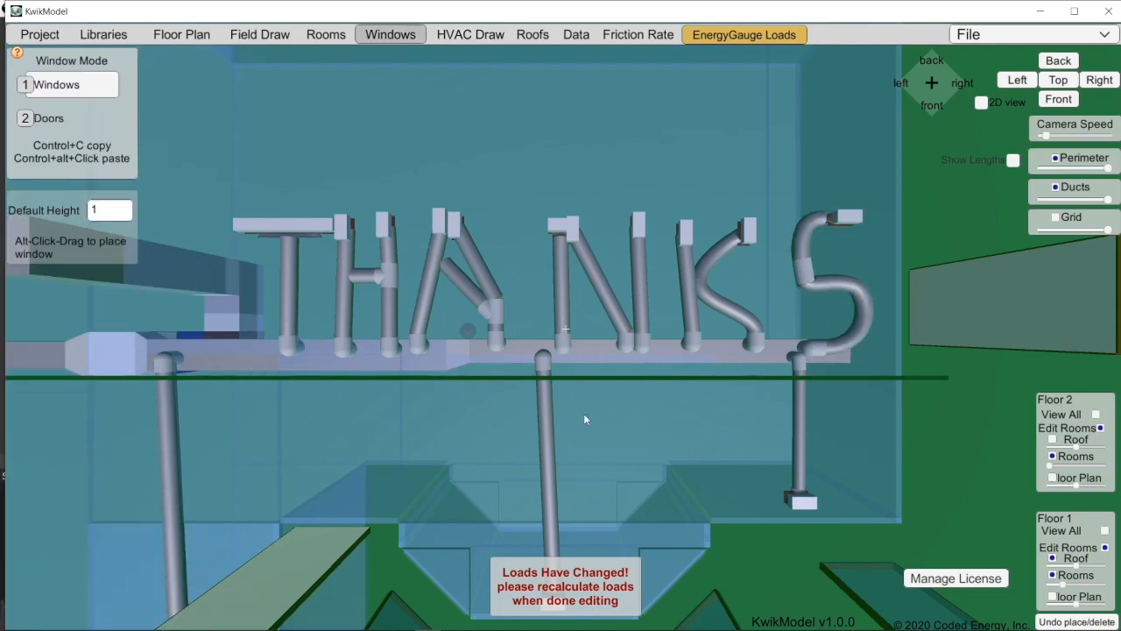